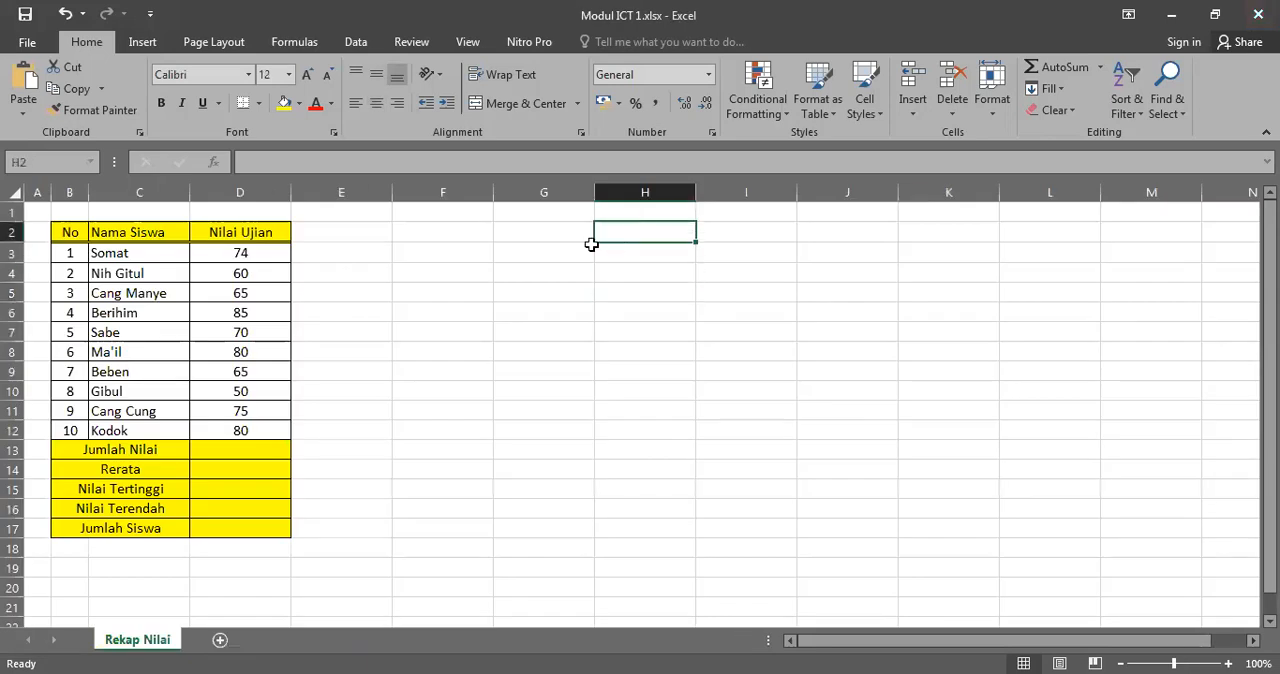
left_click(365, 235)
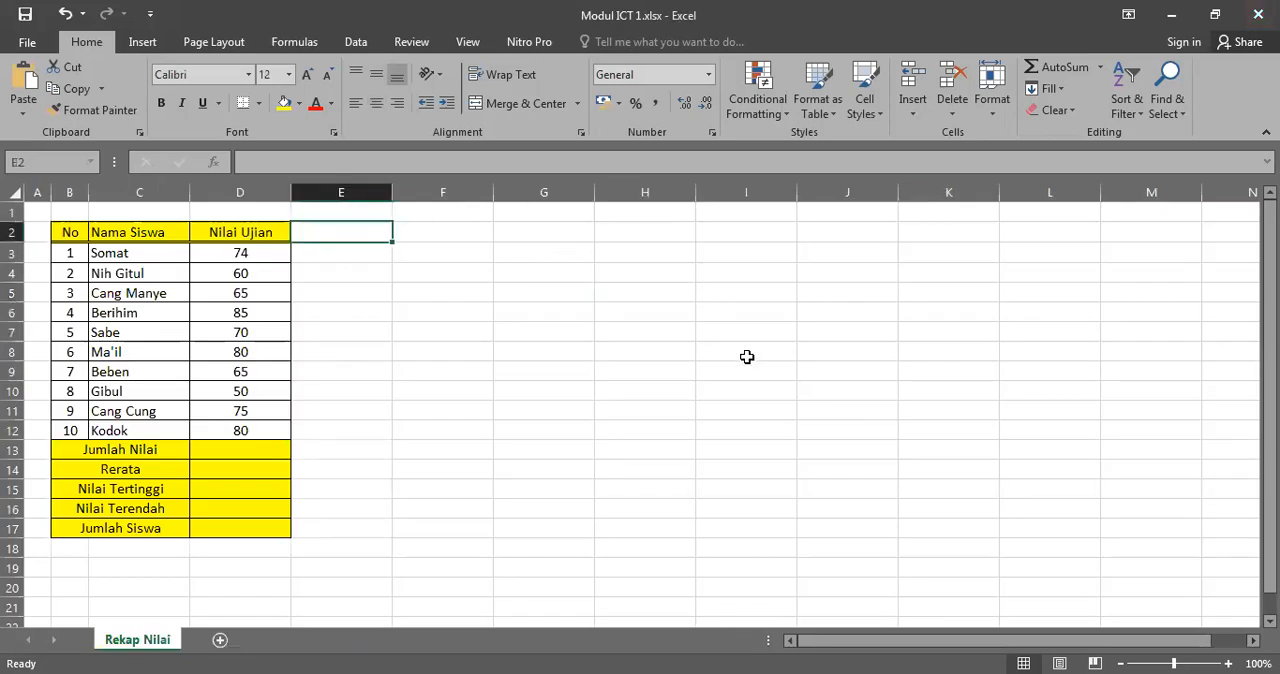
left_click(457, 232)
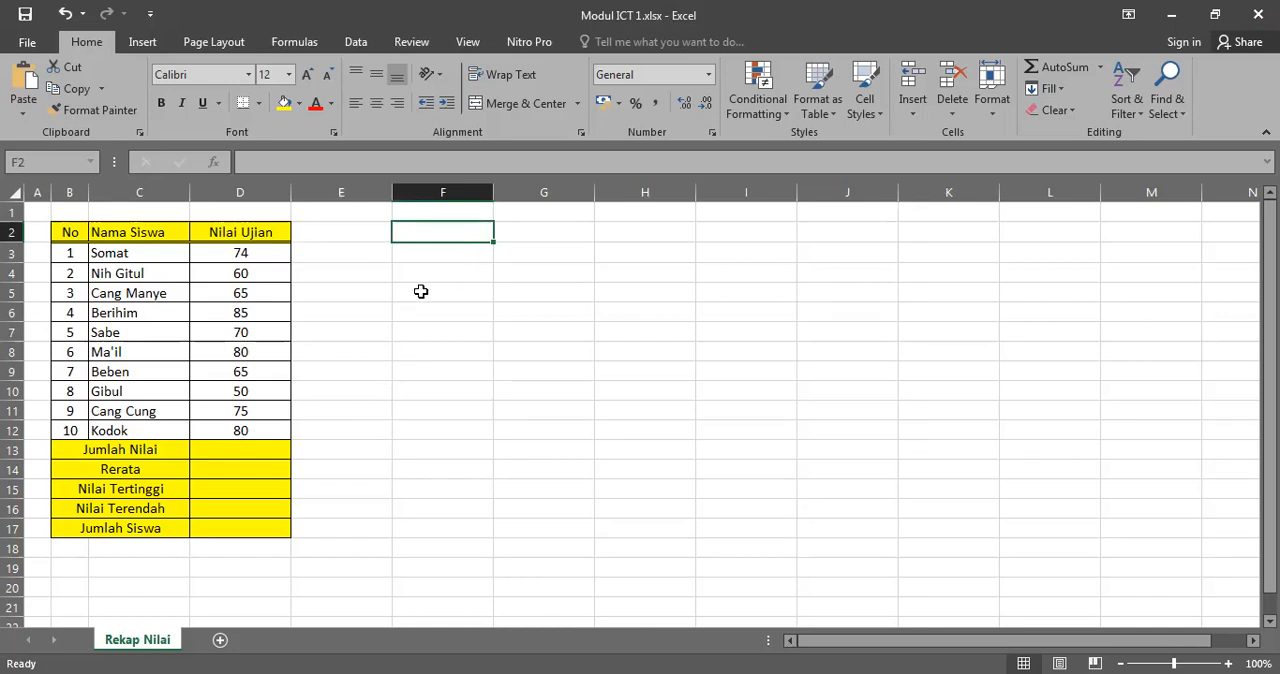
left_click(443, 254)
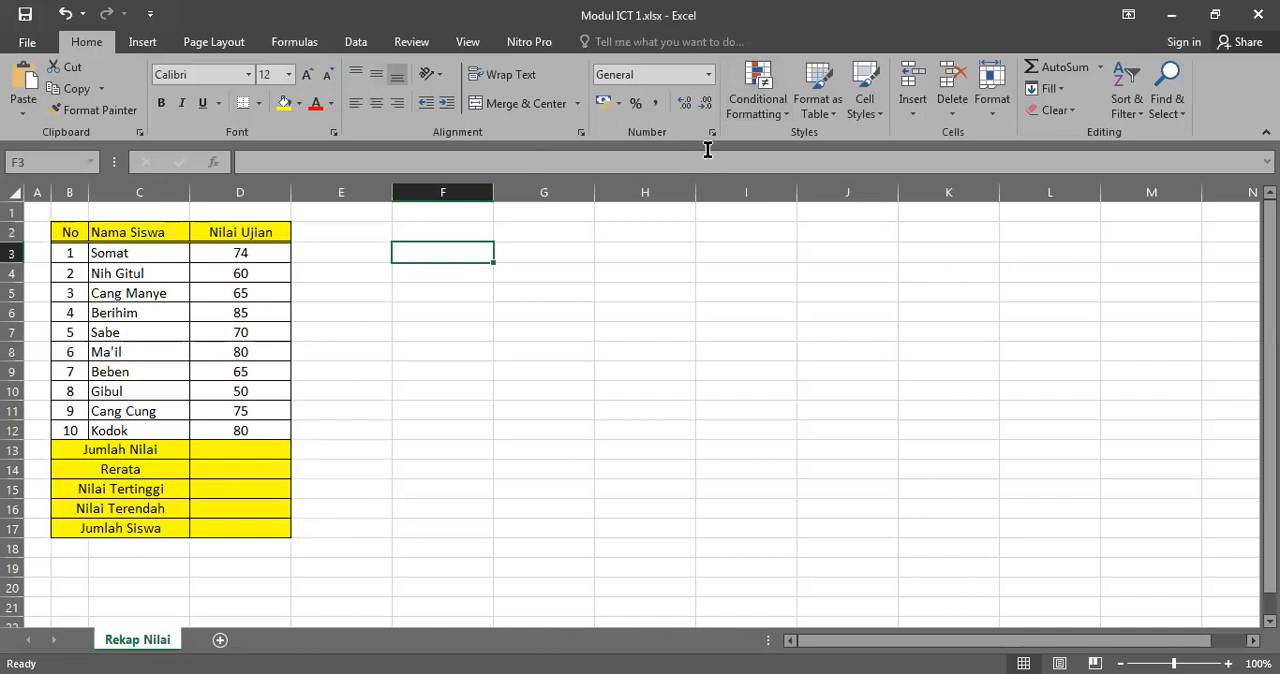
left_click(701, 231)
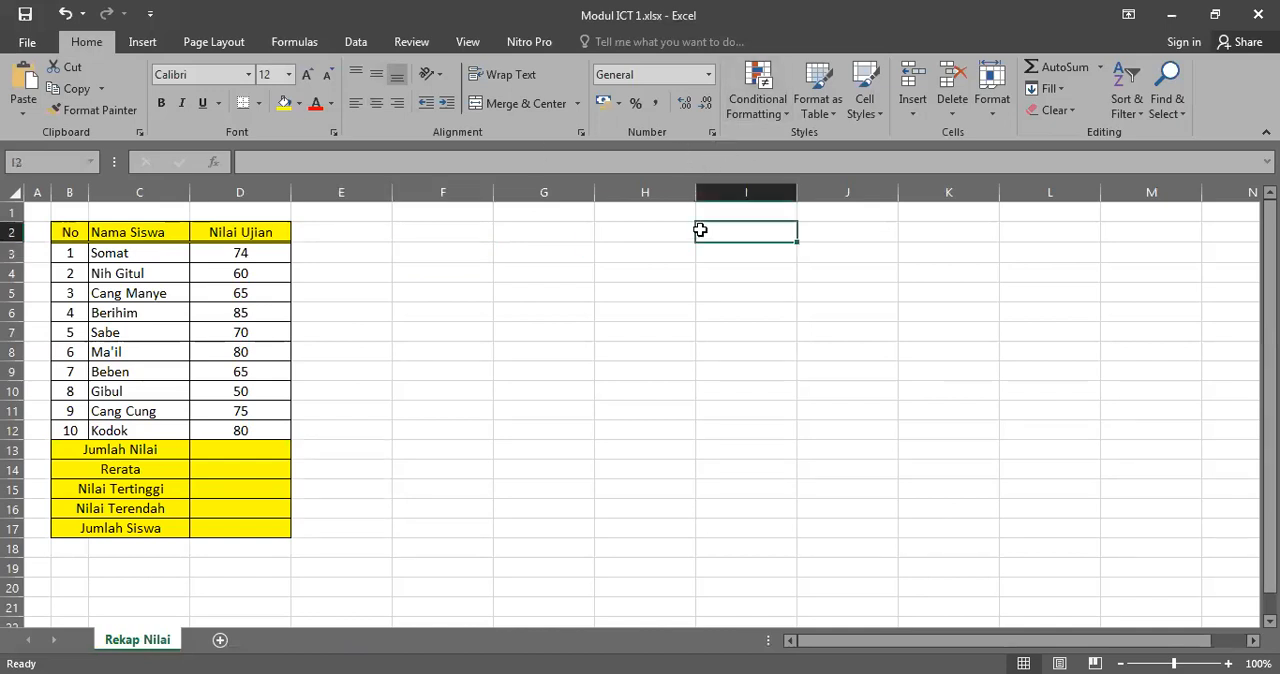
Step: Open Insert Function for cell G2, browse the All and Most Recently Used categories, and close it without inserting a function
left_click(520, 234)
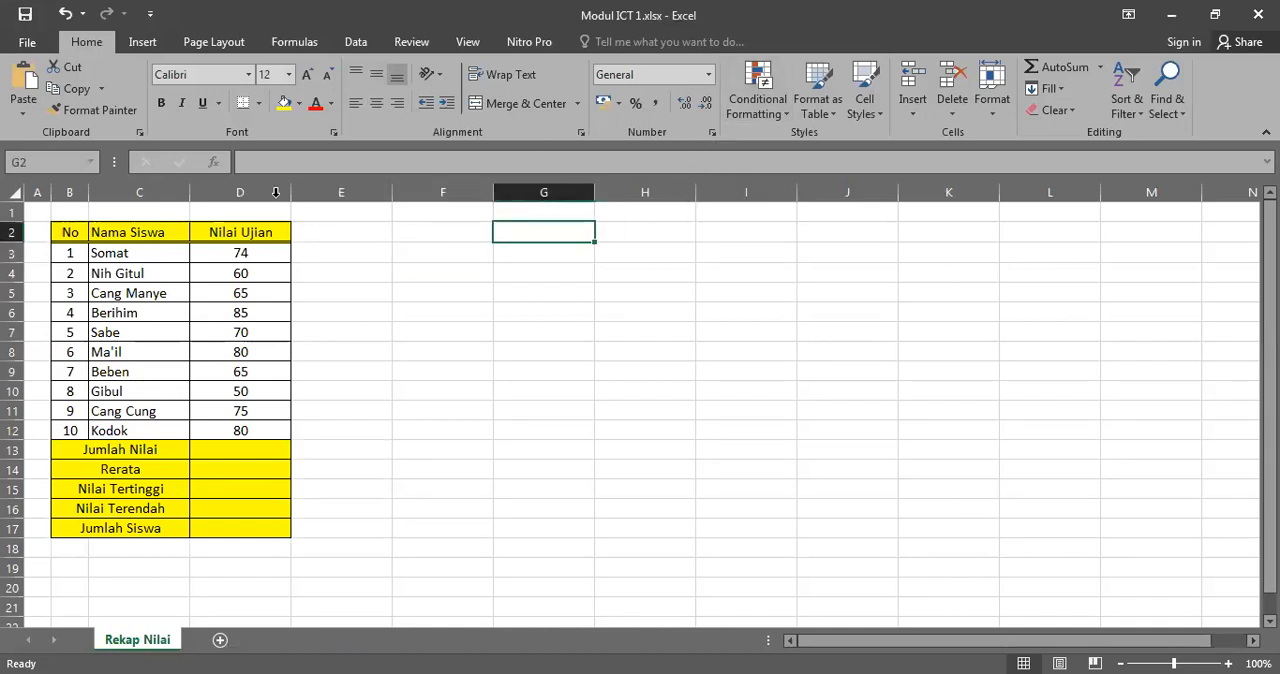
left_click(214, 168)
left_click_drag(650, 455, 660, 418)
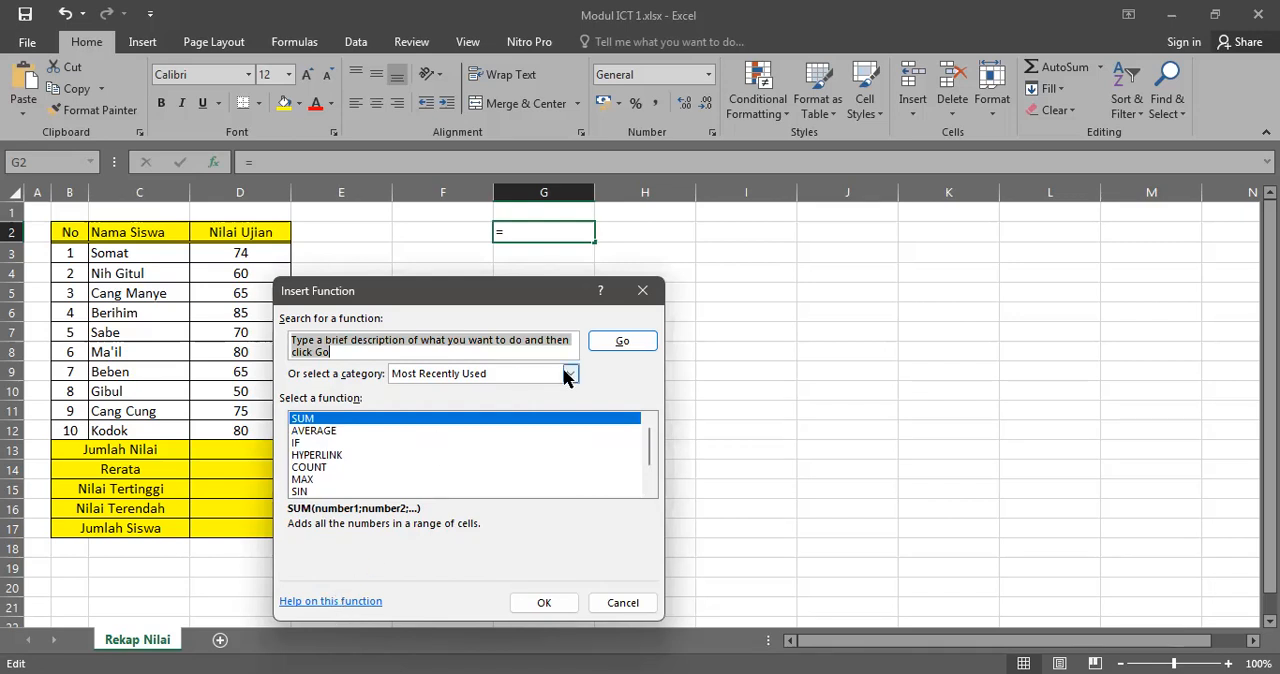
left_click(428, 373)
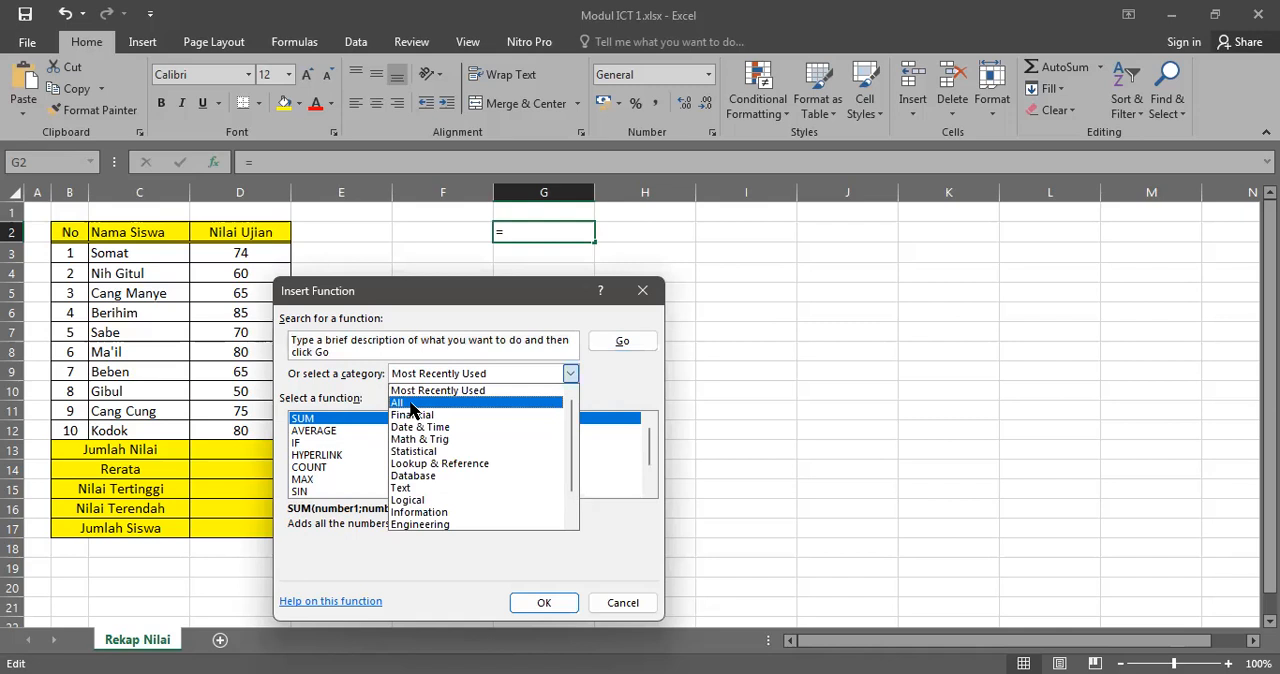
left_click(411, 405)
mouse_move(646, 440)
left_mouse_down()
mouse_move(634, 474)
mouse_move(653, 452)
mouse_move(648, 492)
mouse_move(651, 434)
left_mouse_up()
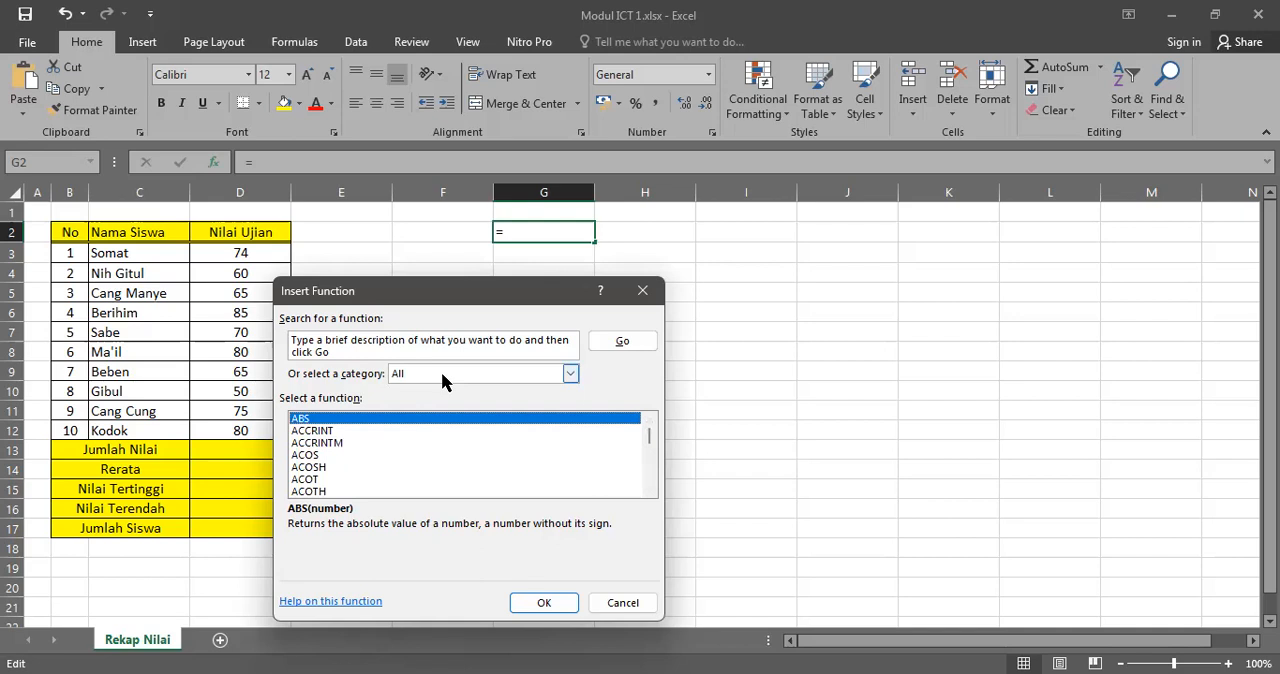
left_click_drag(519, 296, 645, 202)
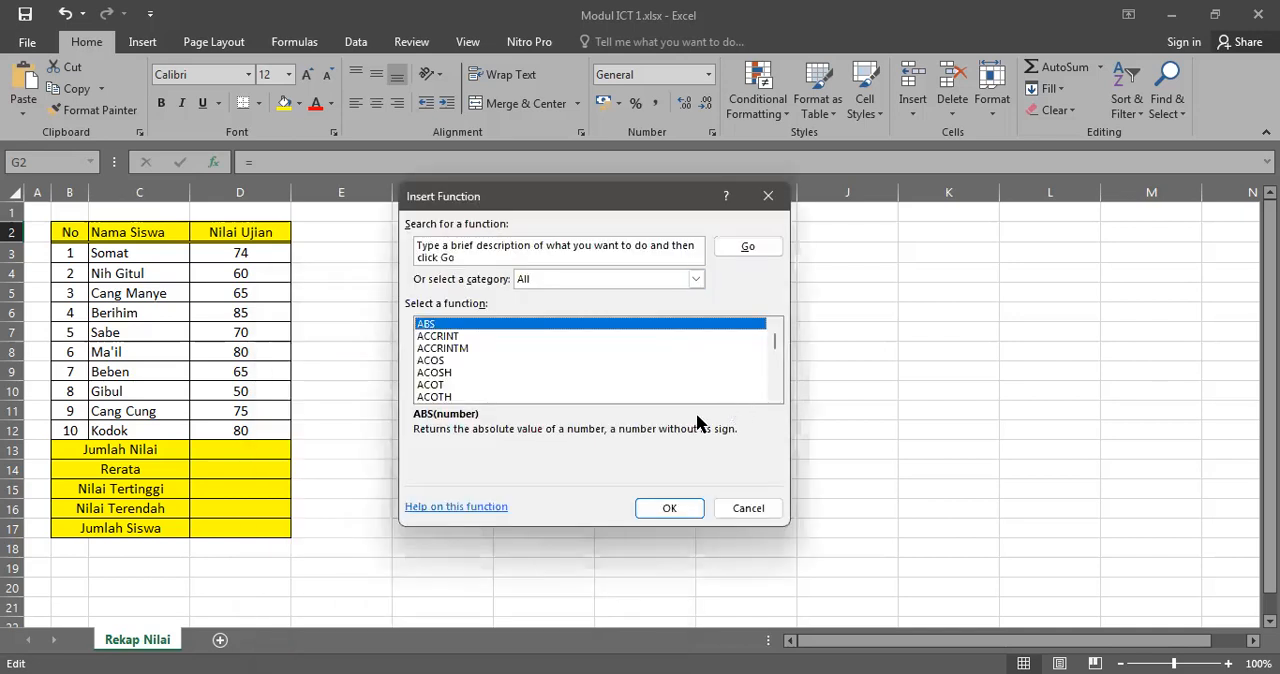
left_click(582, 282)
left_click(578, 297)
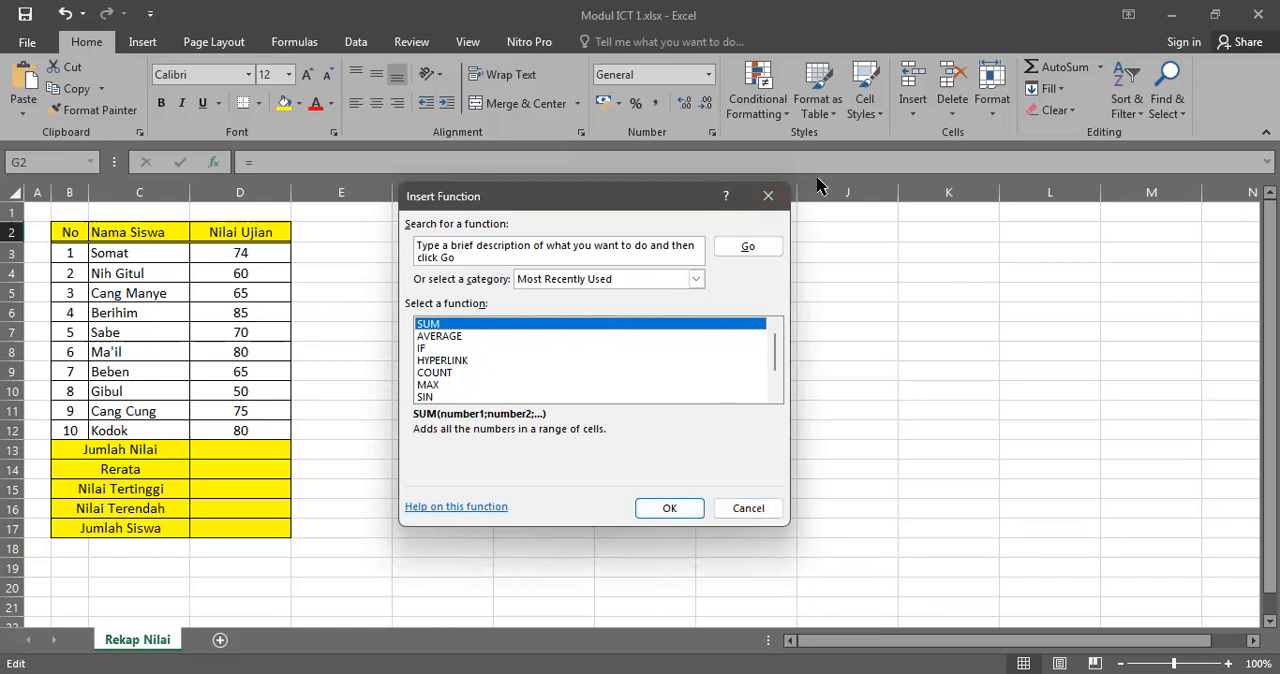
left_click(766, 199)
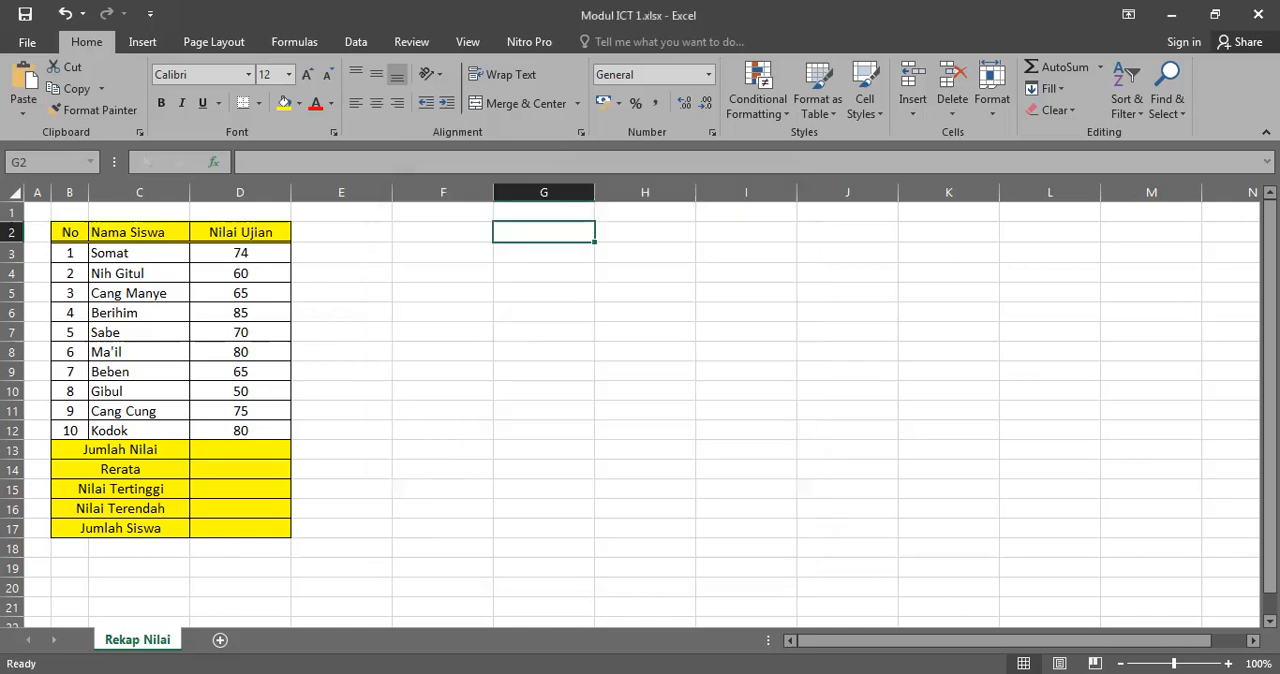
Step: Switch to Nitro Pro and read the table of arithmetic operators in section 2.9.1 of the Modul 2 Ms Excel PDF
key("alt+Tab")
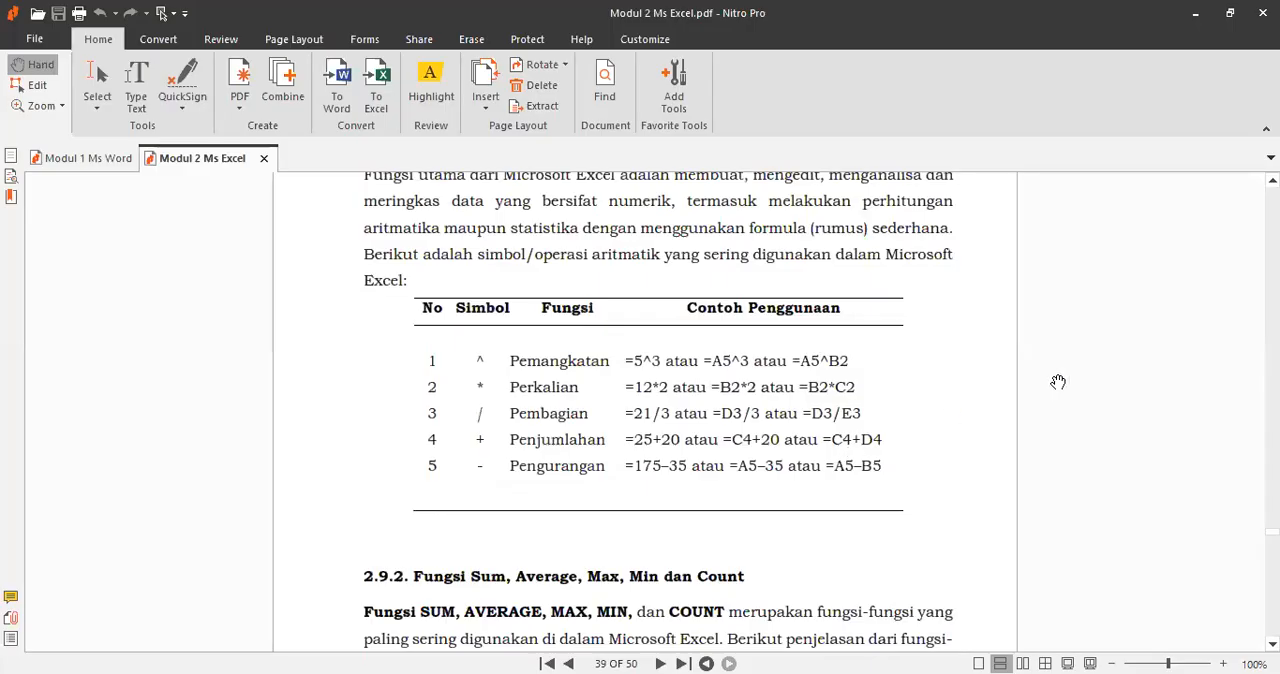
scroll(566, 272, "up", 2)
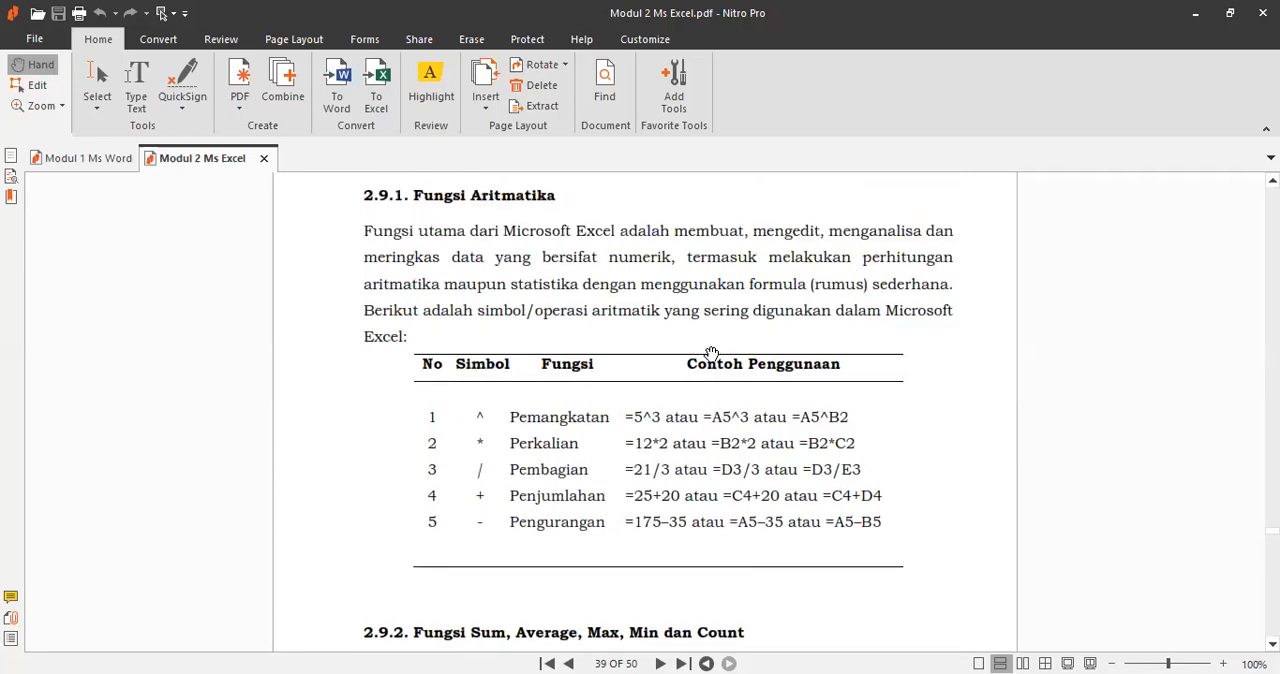
scroll(584, 277, "down", 3)
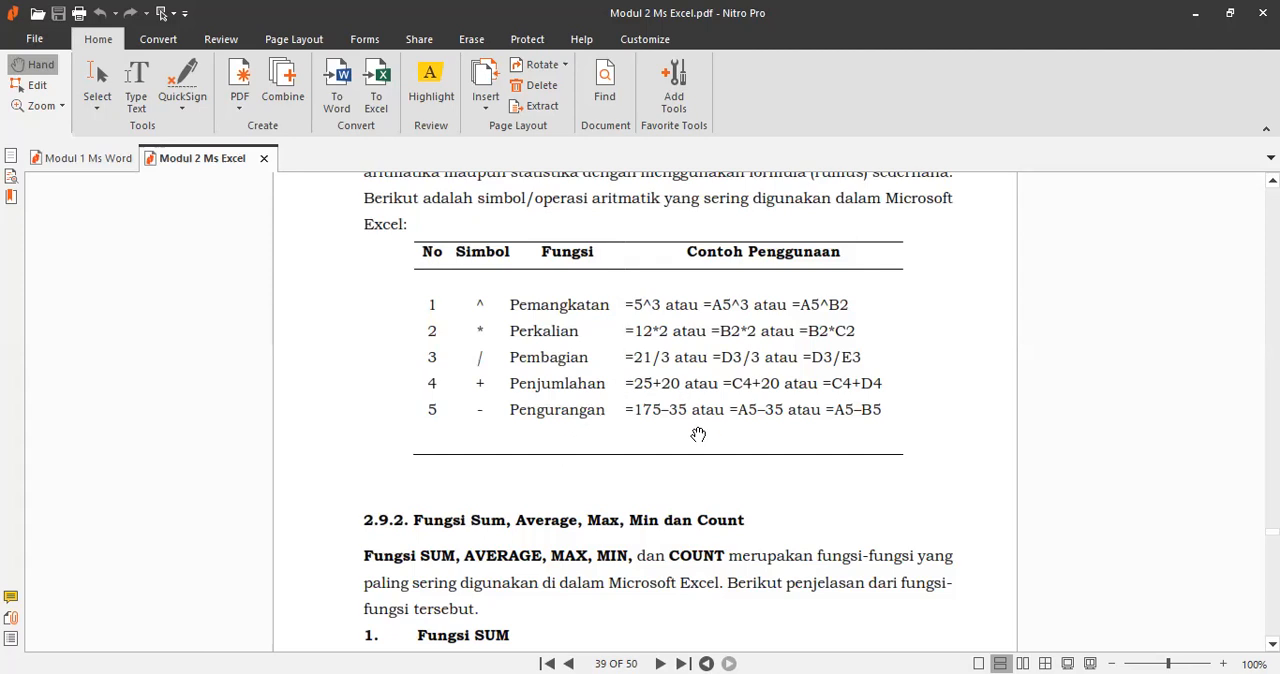
scroll(764, 445, "up", 1)
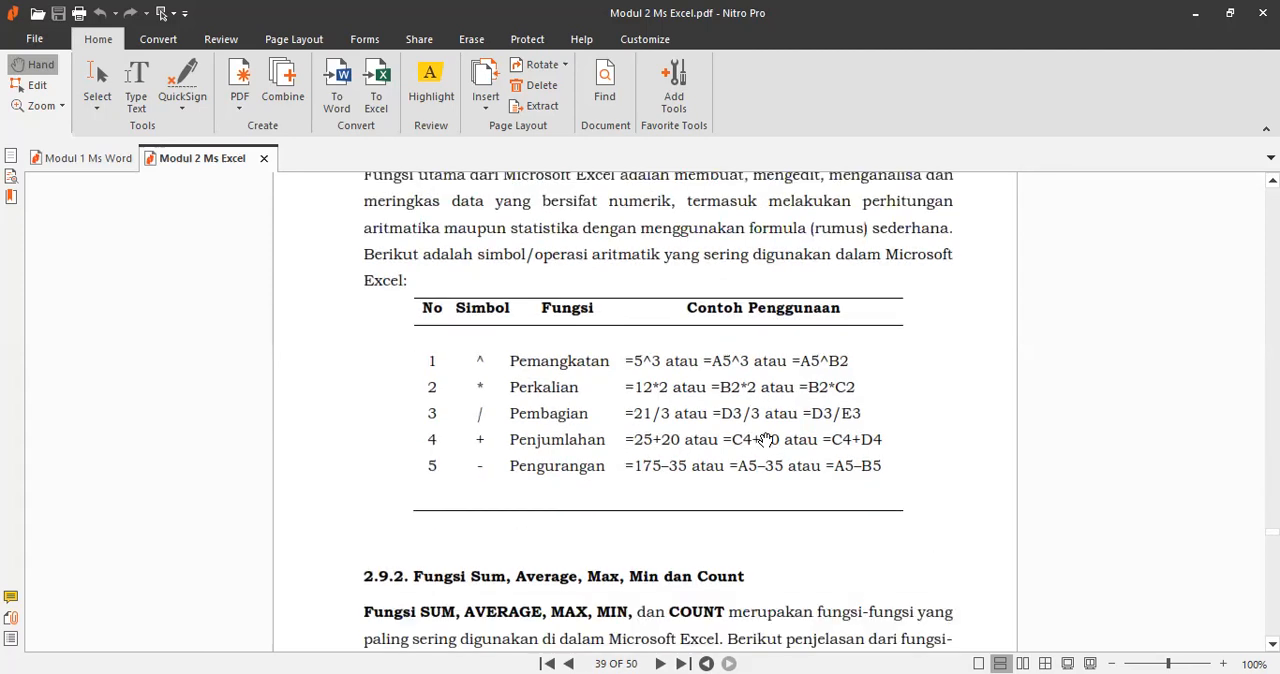
Step: Switch back to Excel and add a new worksheet after Rekap Nilai
key("alt+Tab")
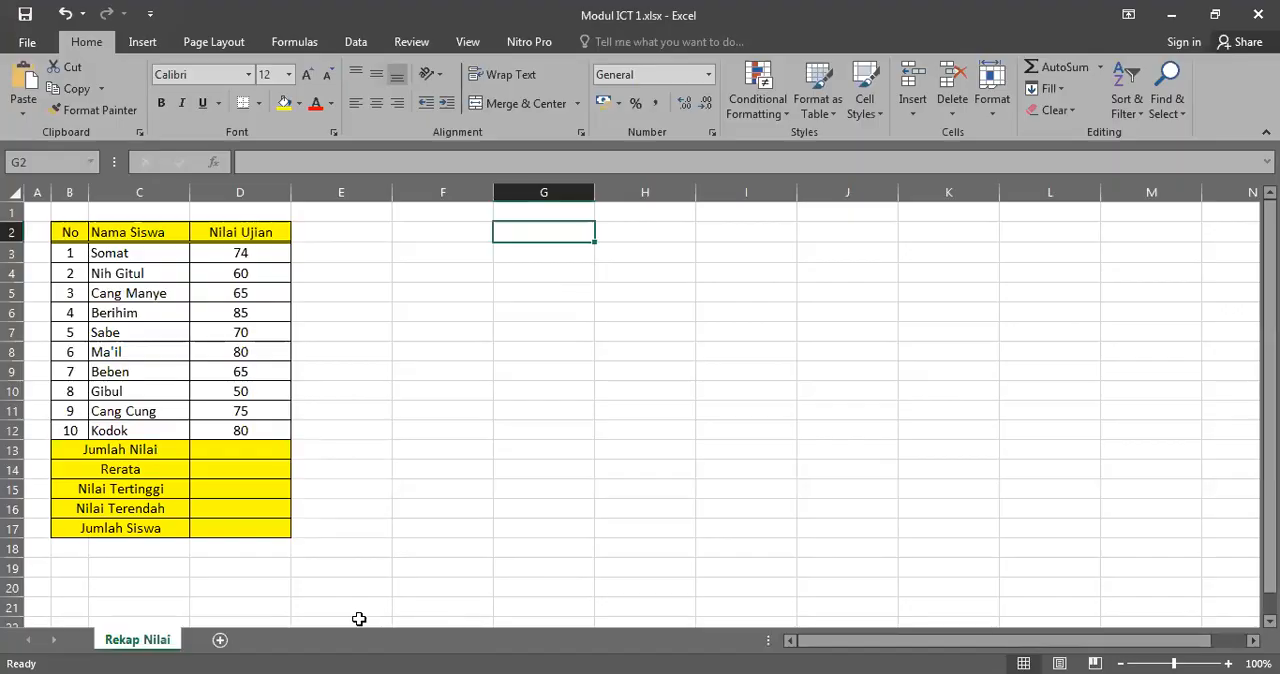
left_click(220, 640)
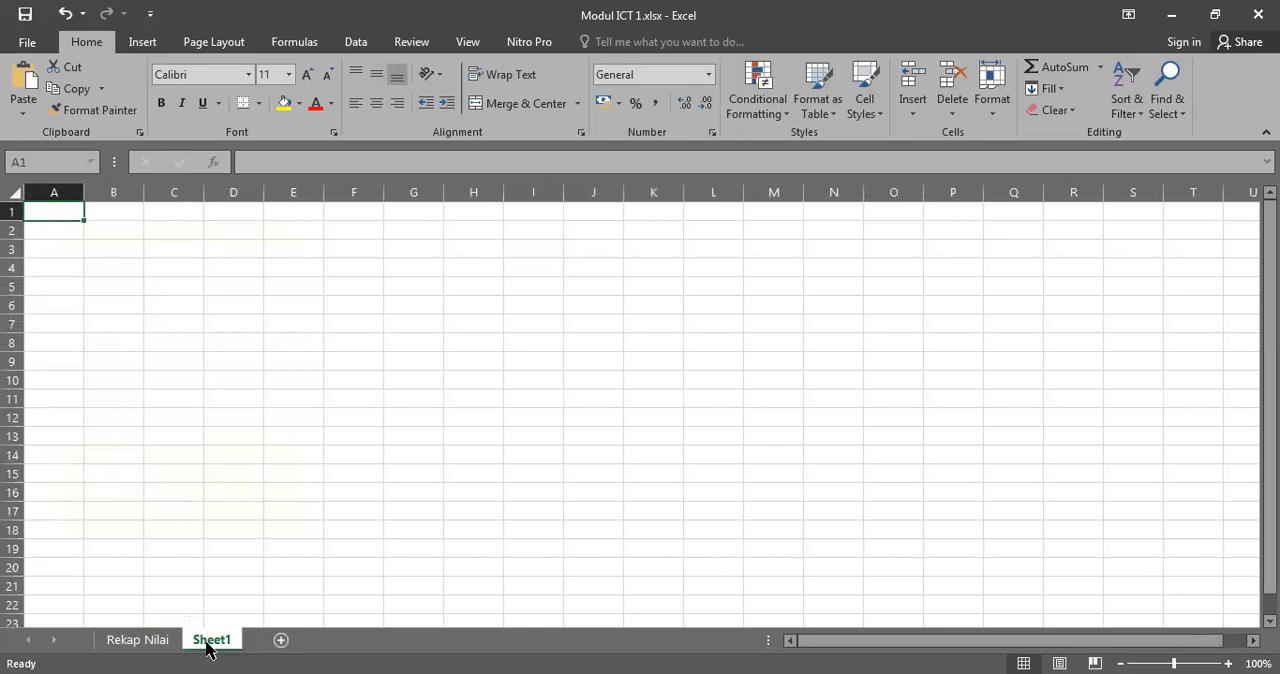
double_click(210, 640)
type("Latihan")
key("BackSpace")
key("BackSpace")
key("BackSpace")
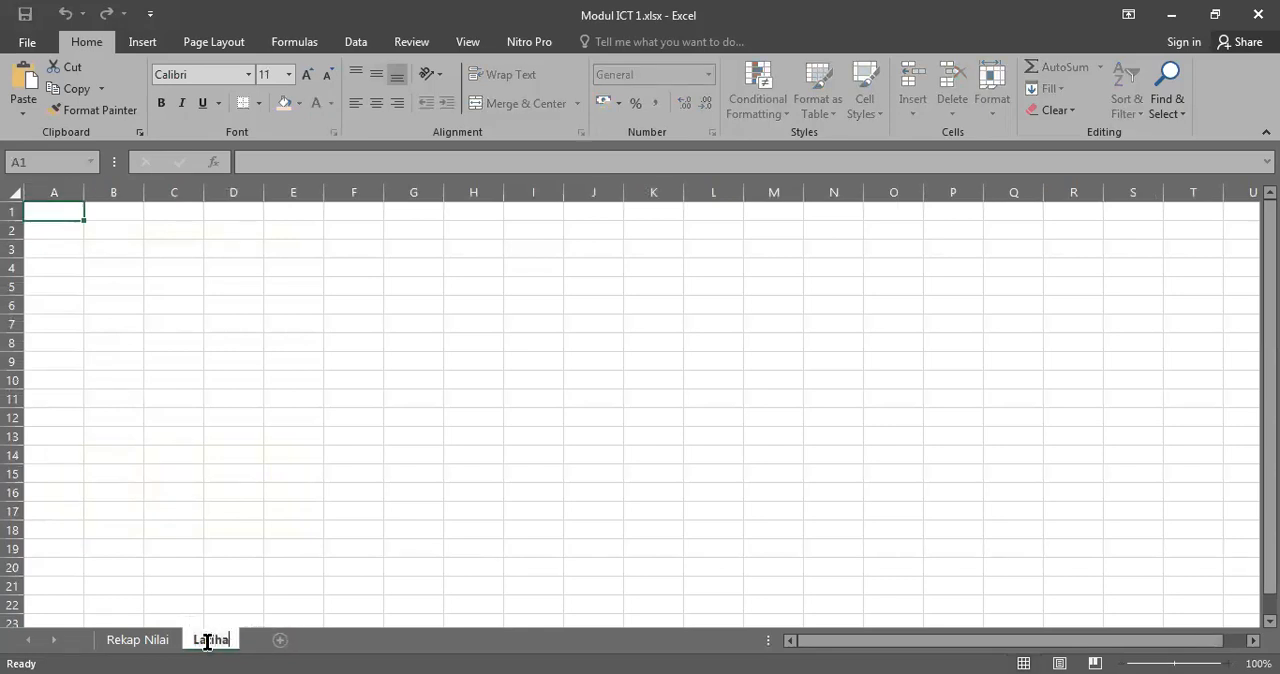
key("Escape")
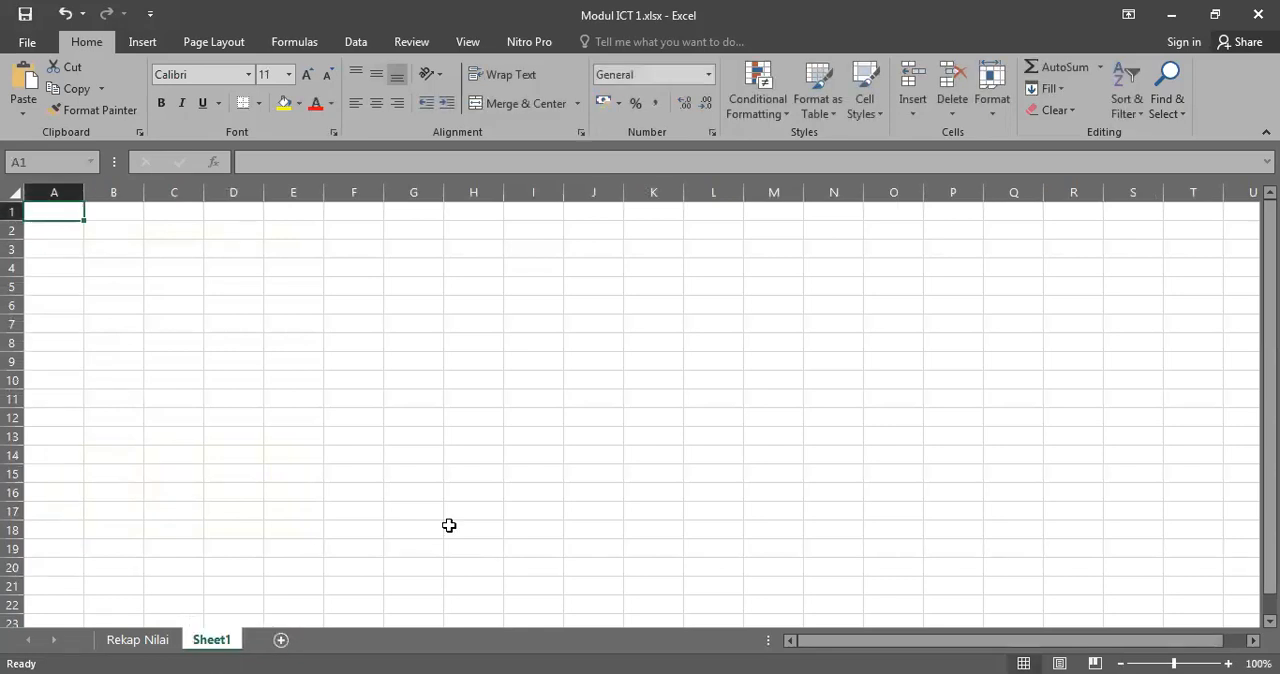
Step: Rename the newly added worksheet as Latihan 1
double_click(213, 641)
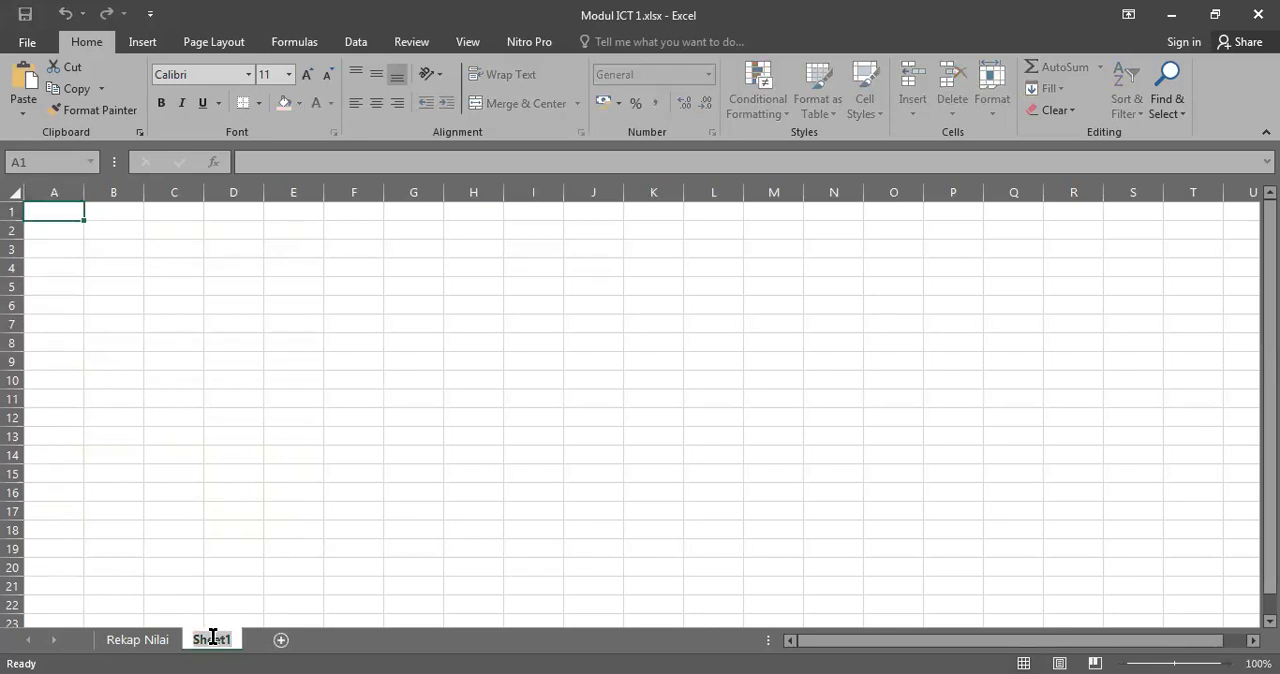
type("Latih")
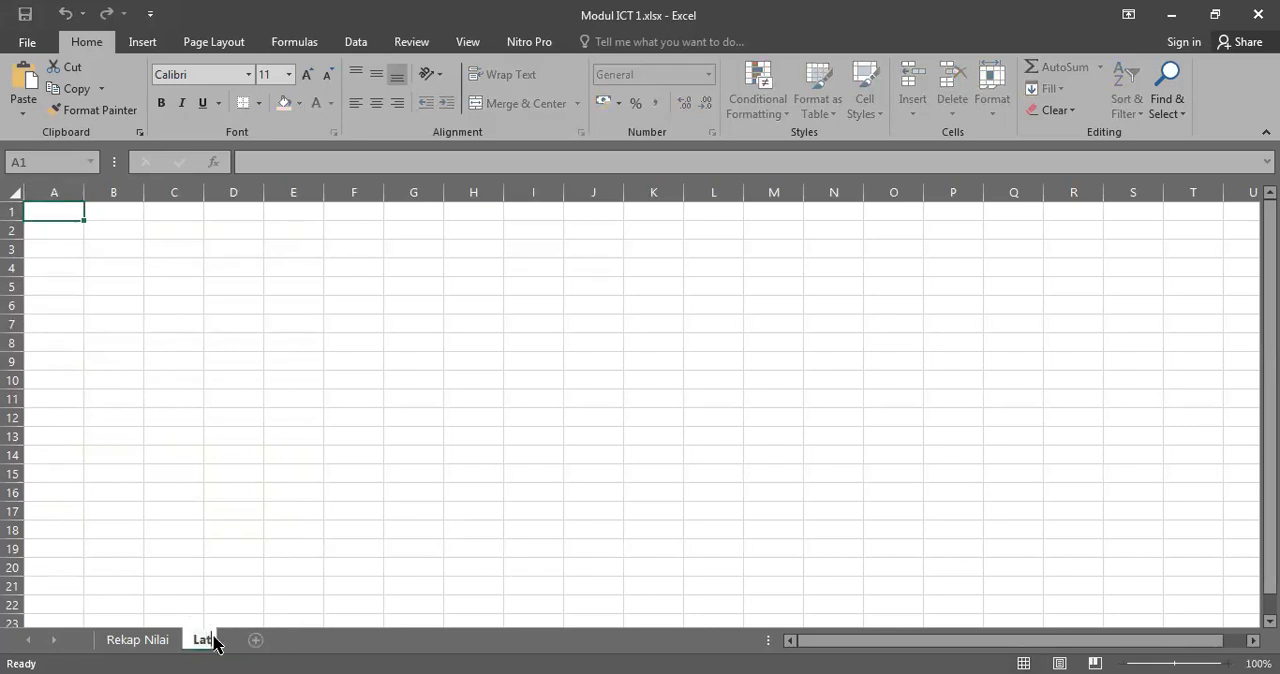
type("an 1")
key("Return")
Step: Widen column A on the Latihan 1 sheet to roughly twice its width, keeping cell A2 selected
left_click(125, 399)
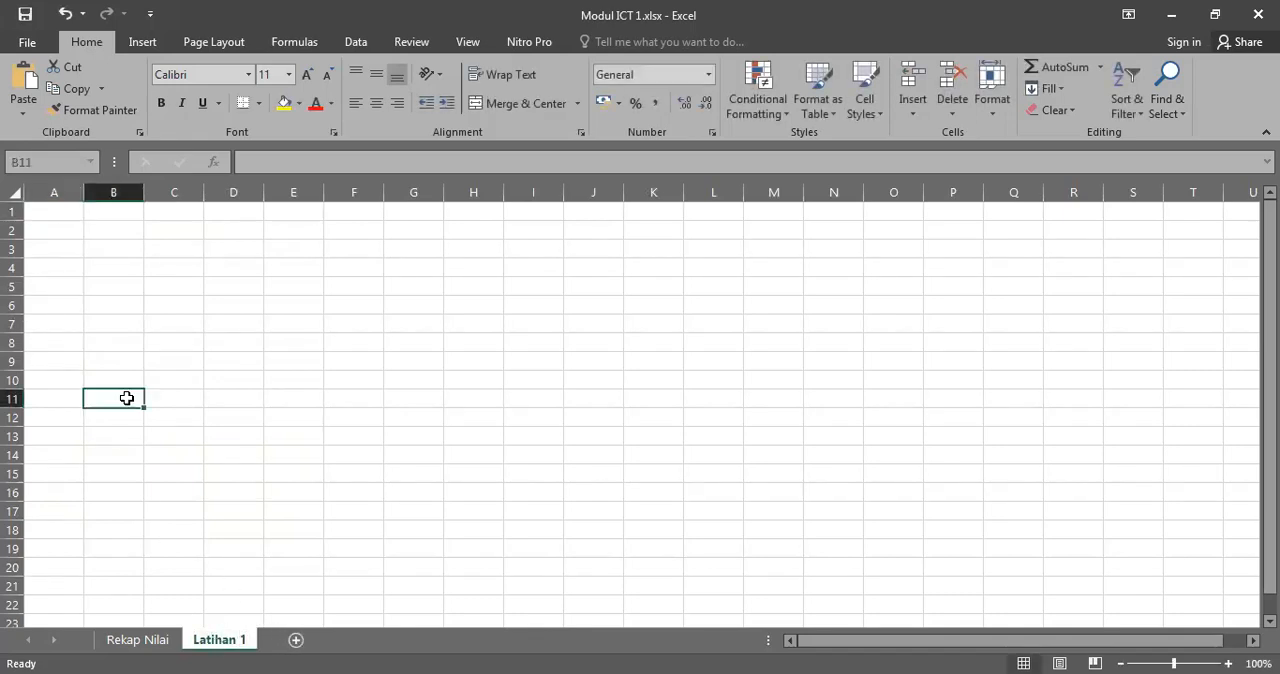
left_click(121, 228)
left_click(47, 229)
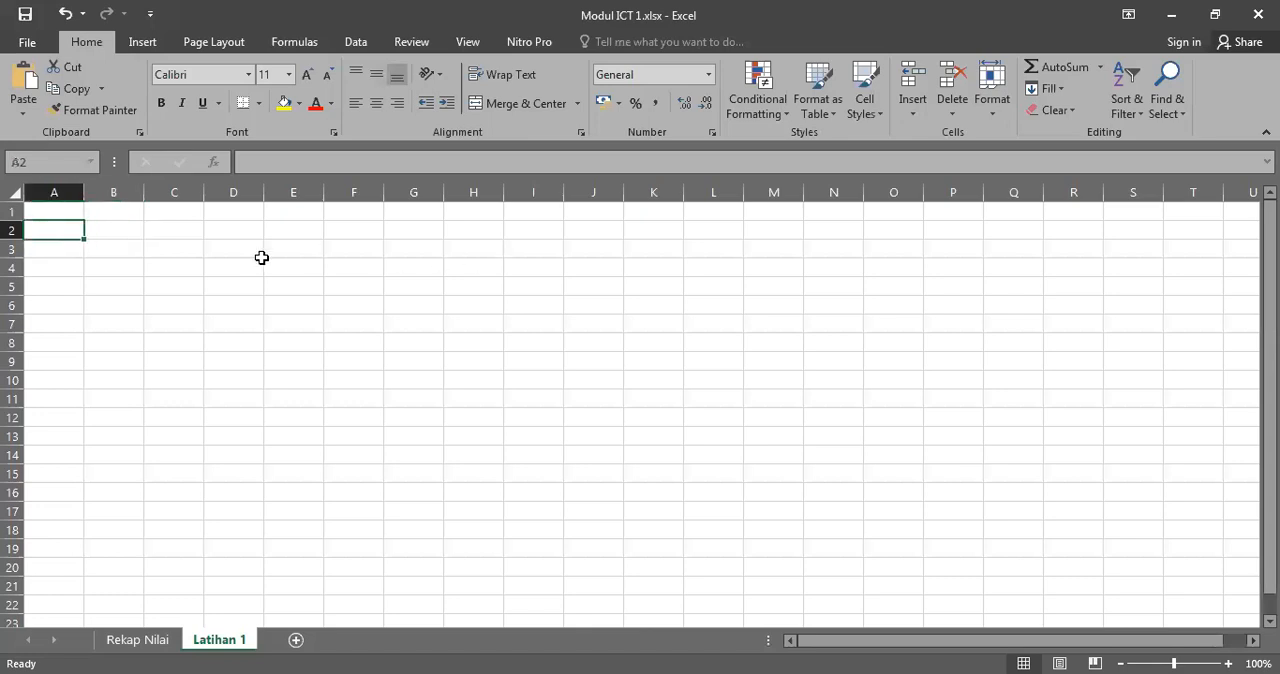
left_click(105, 262)
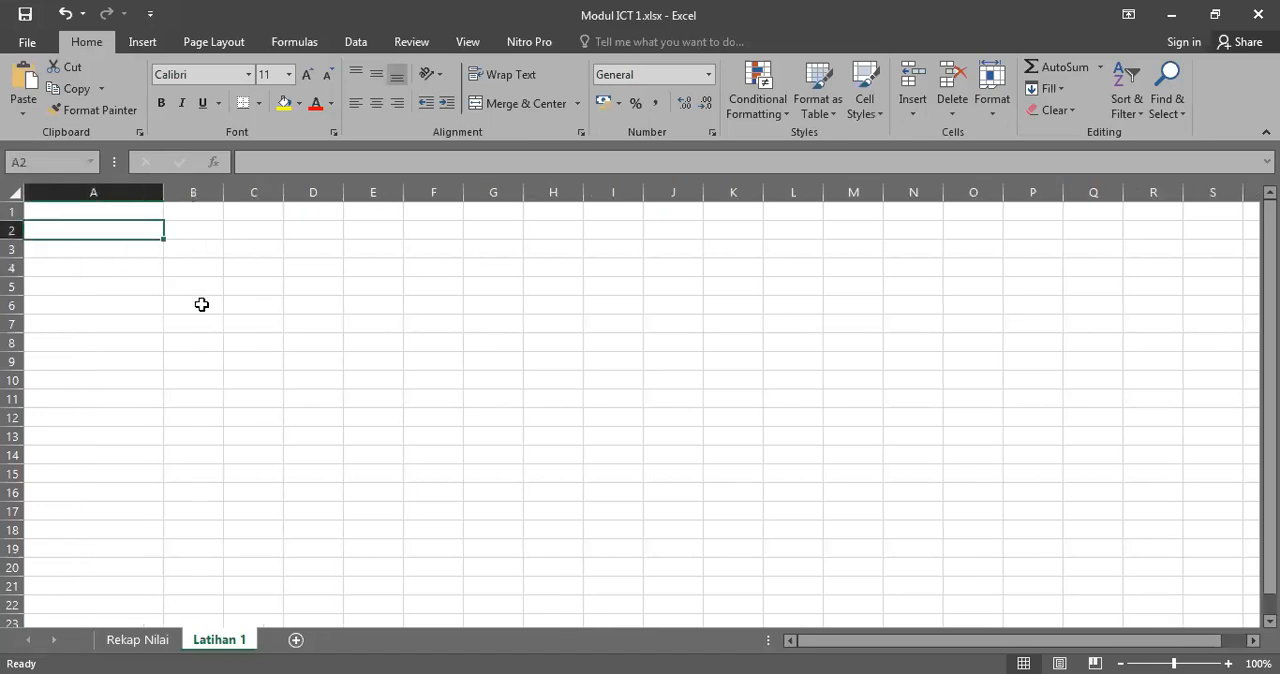
Step: Enter the operation labels Pemangkatan in cell A2 and Penjumlahan in cell A3
type("Pen")
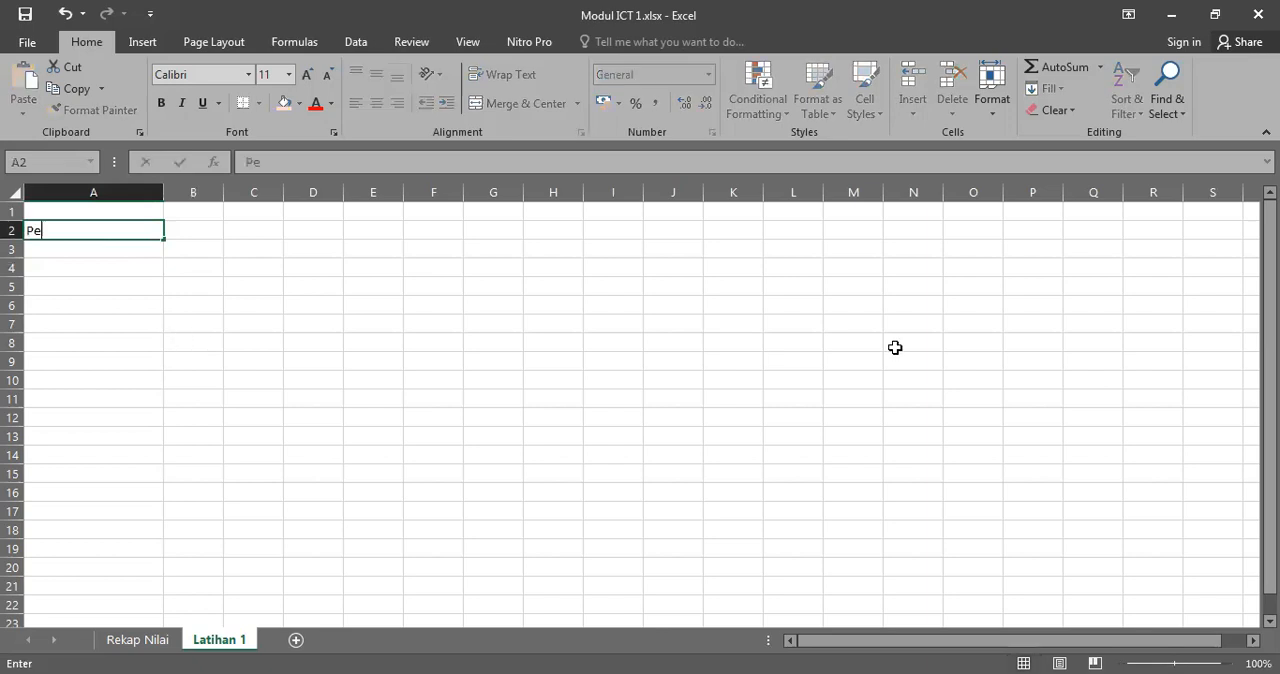
key("BackSpace")
type("mangkatan")
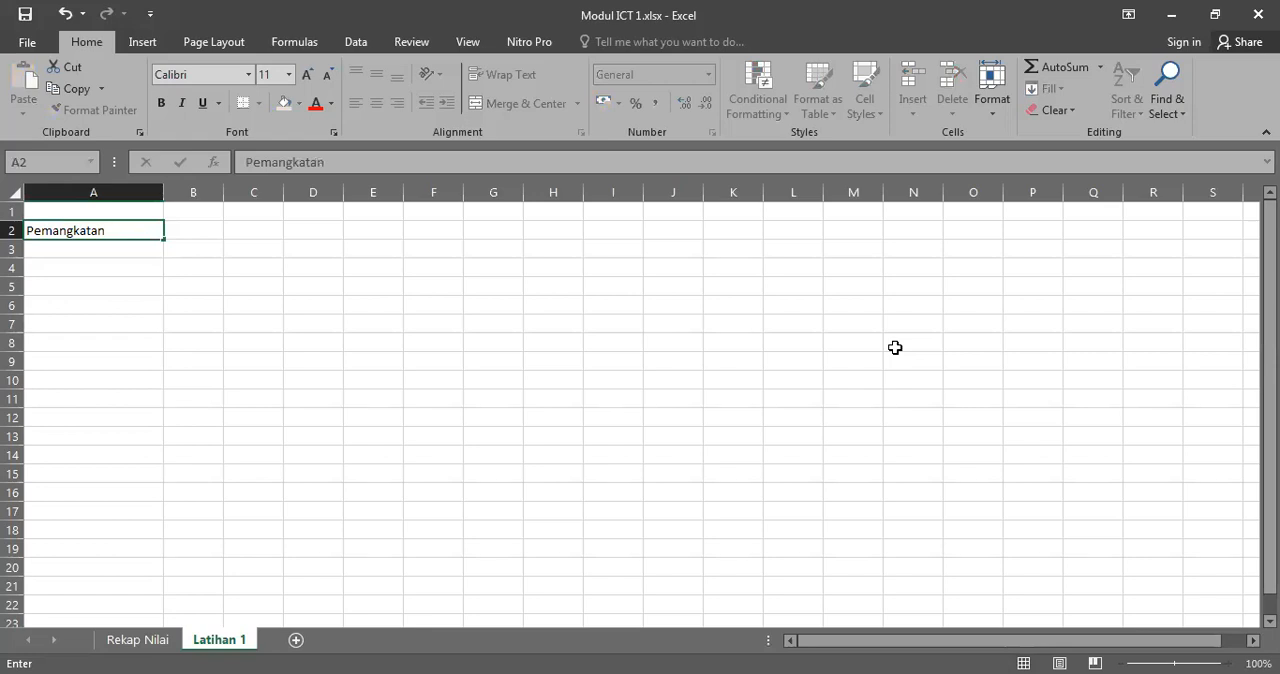
key("Return")
type("P")
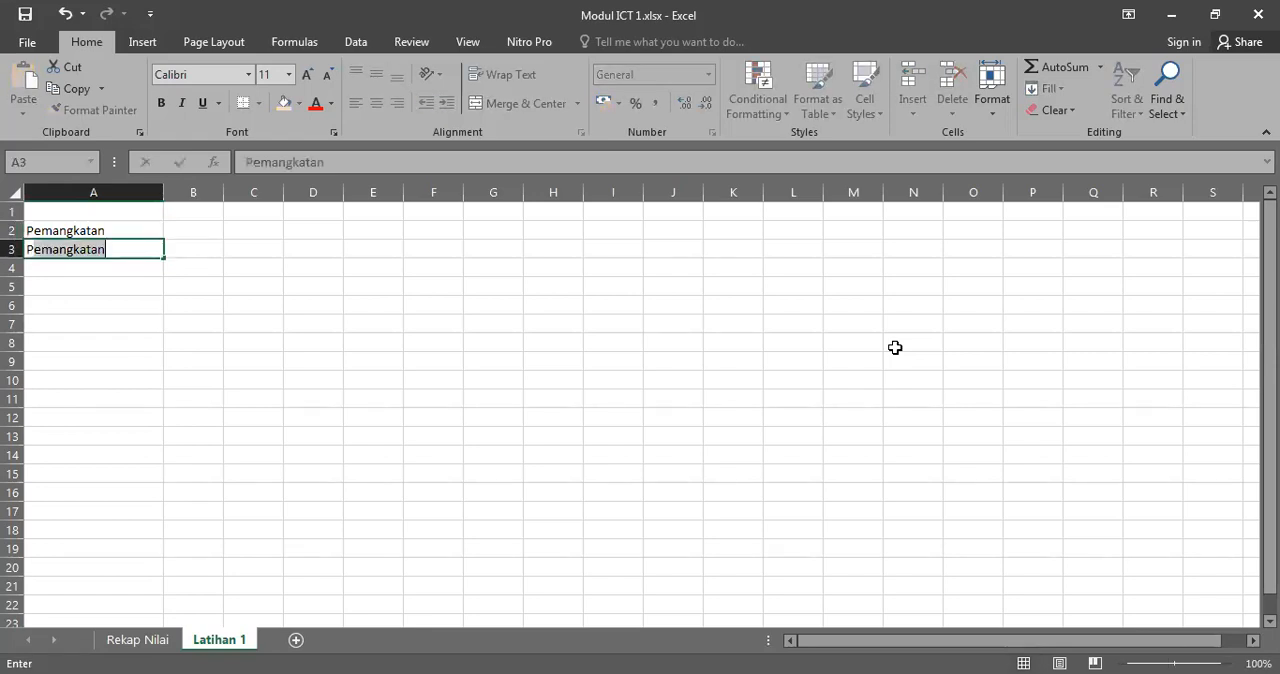
type("enjumlahan")
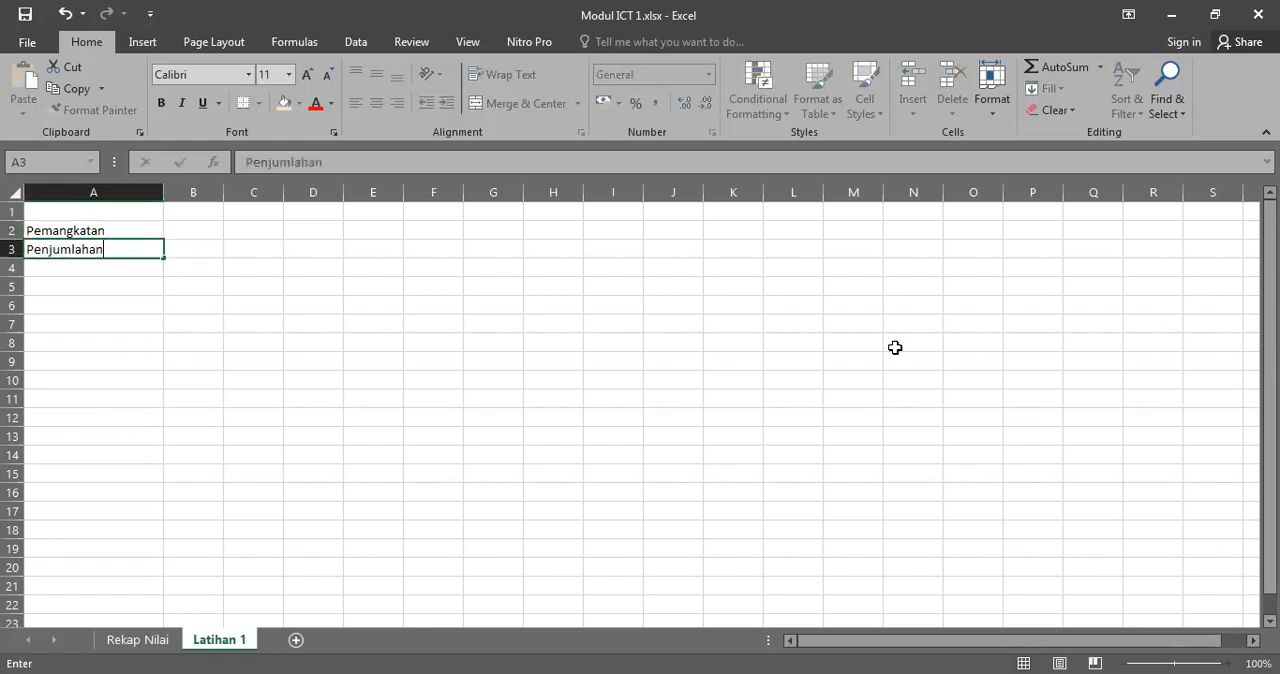
key("Return")
Step: Continue the label list with Pengurangan in cell A4 and Perkalian in cell A5
type("Pe")
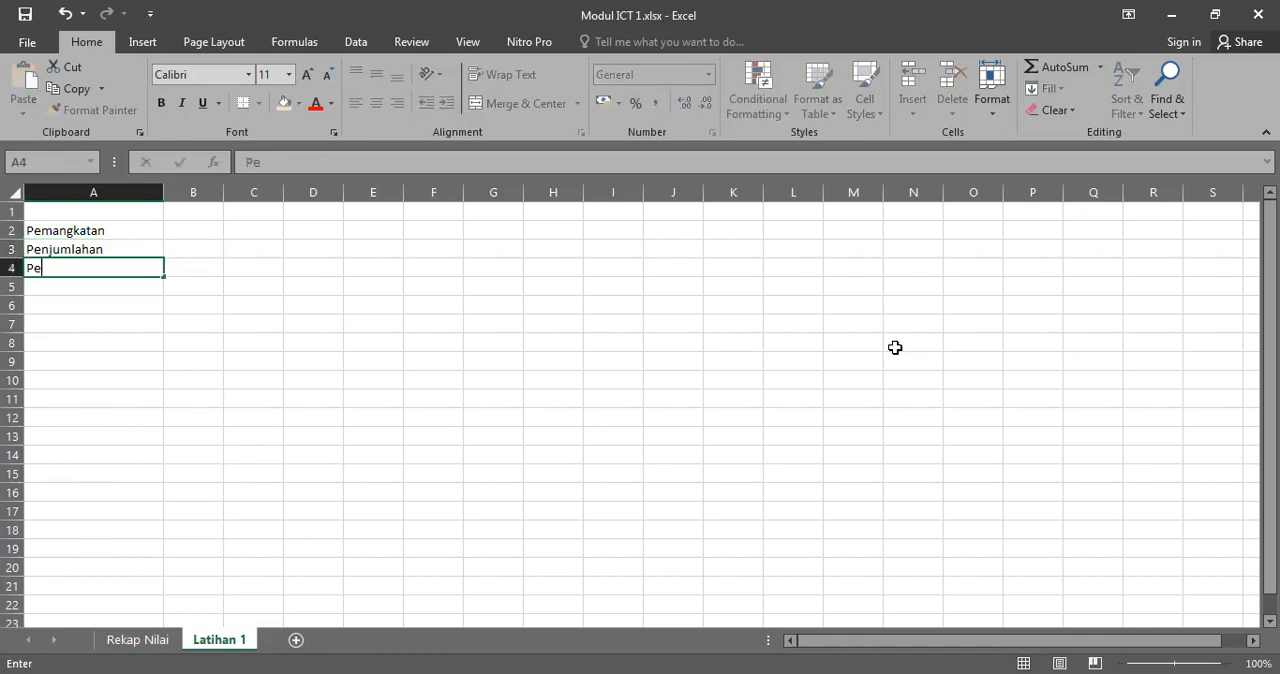
type("ngurangan")
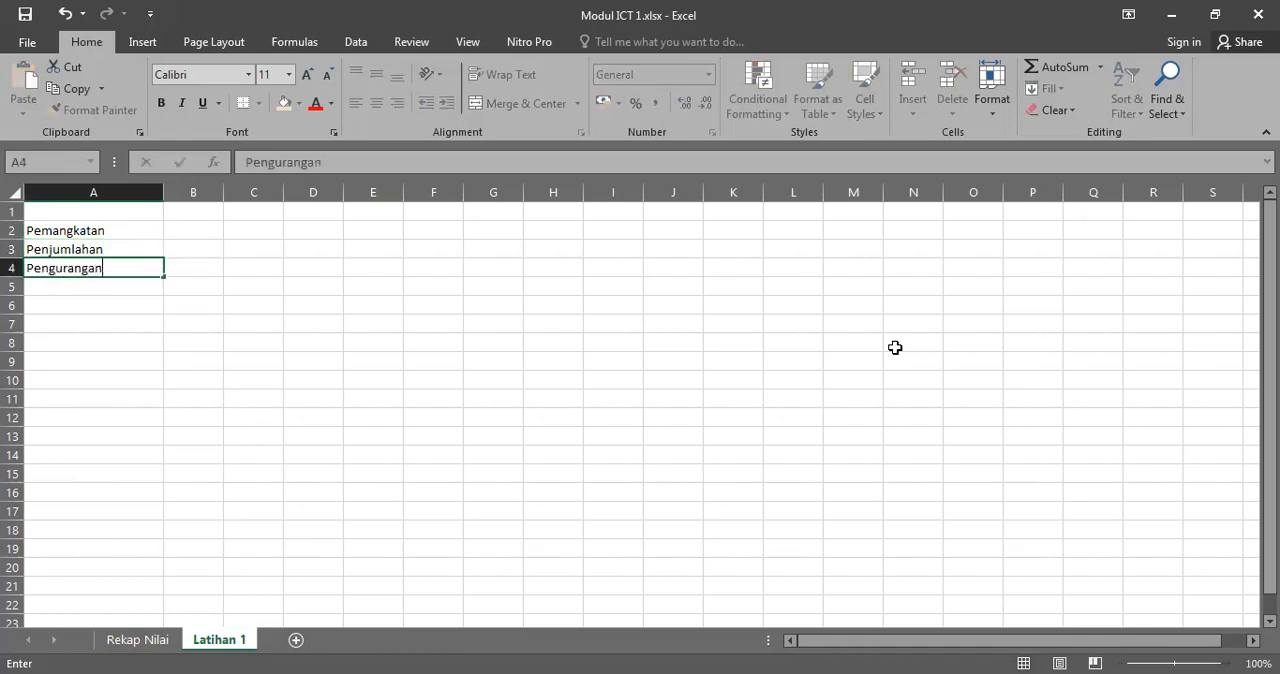
key("Return")
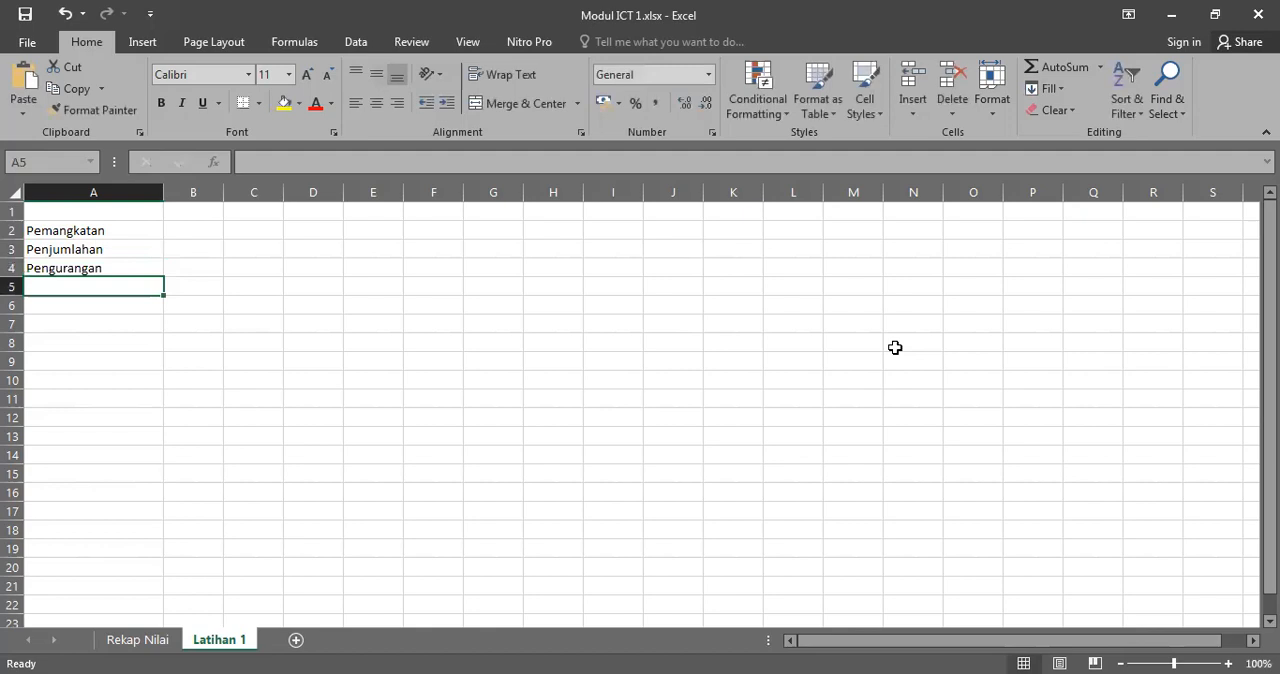
type("Perkalian")
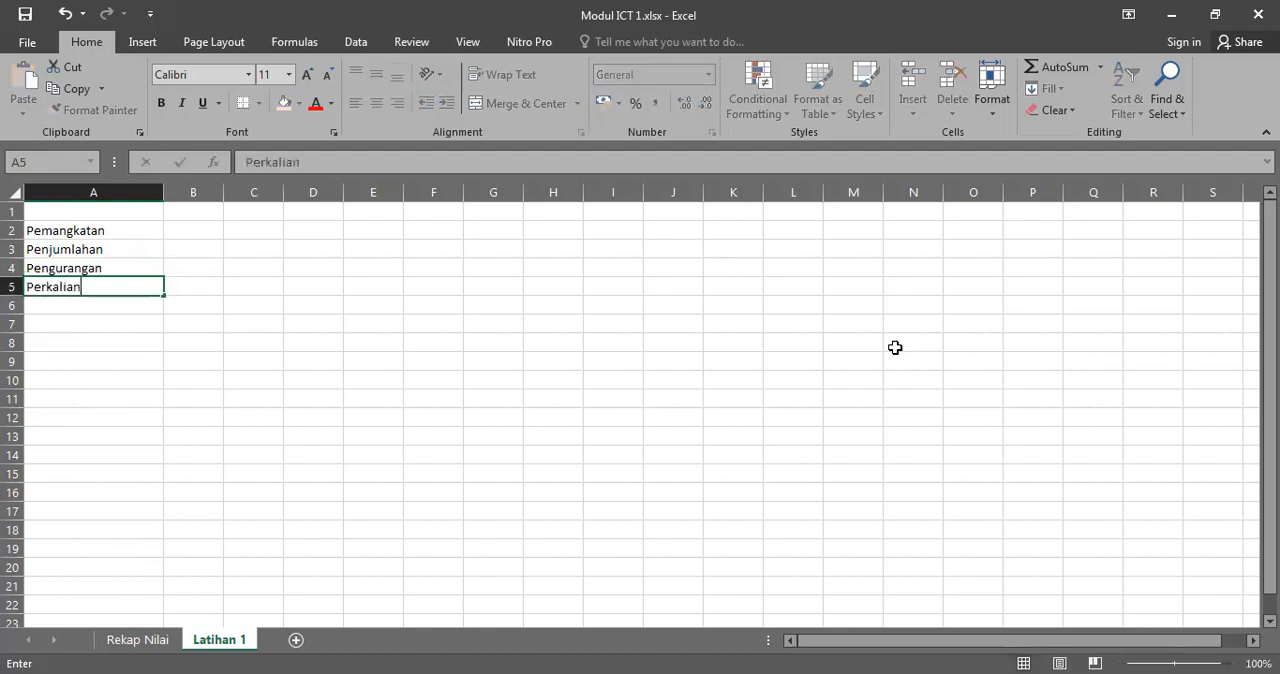
key("Return")
Step: Complete the label list with Pembagian in cell A6 and return to cell A2
type("Pe")
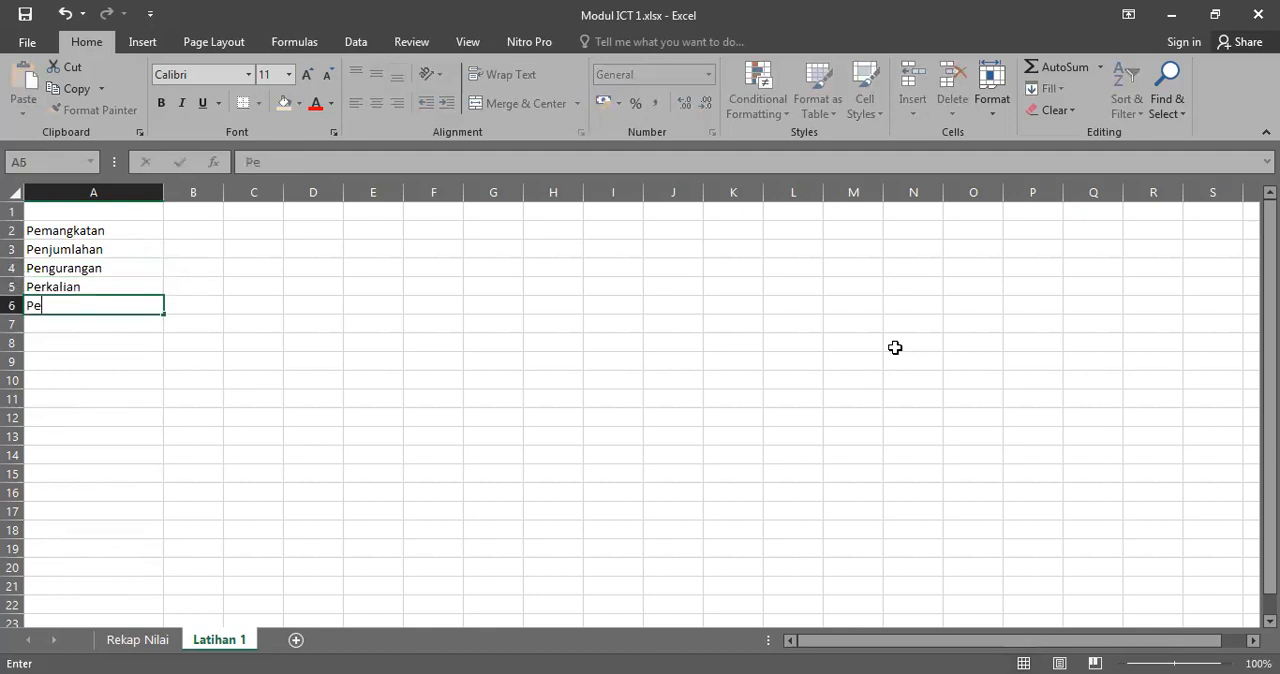
type("mbagian")
key("Return")
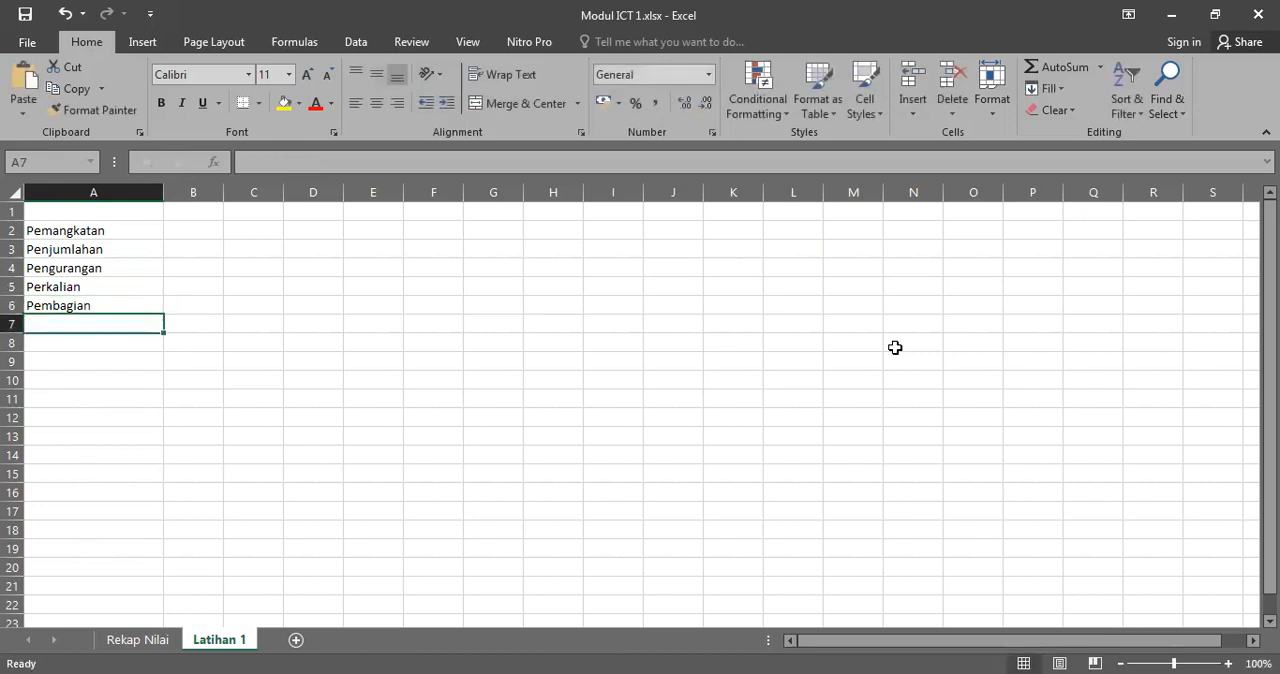
key("Up")
key("Up")
key("Up")
key("Up")
key("Up")
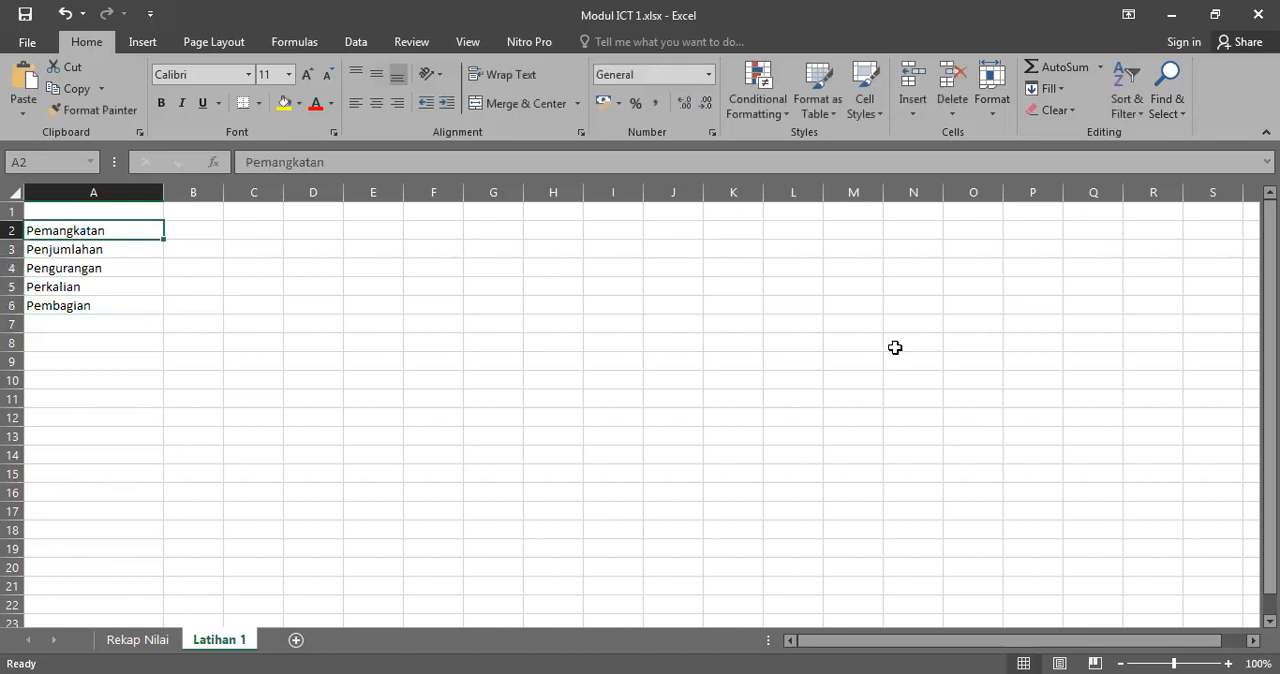
Step: Enter the power operator ^ in cell B2 beside Pemangkatan and move on to cell B3
key("Right")
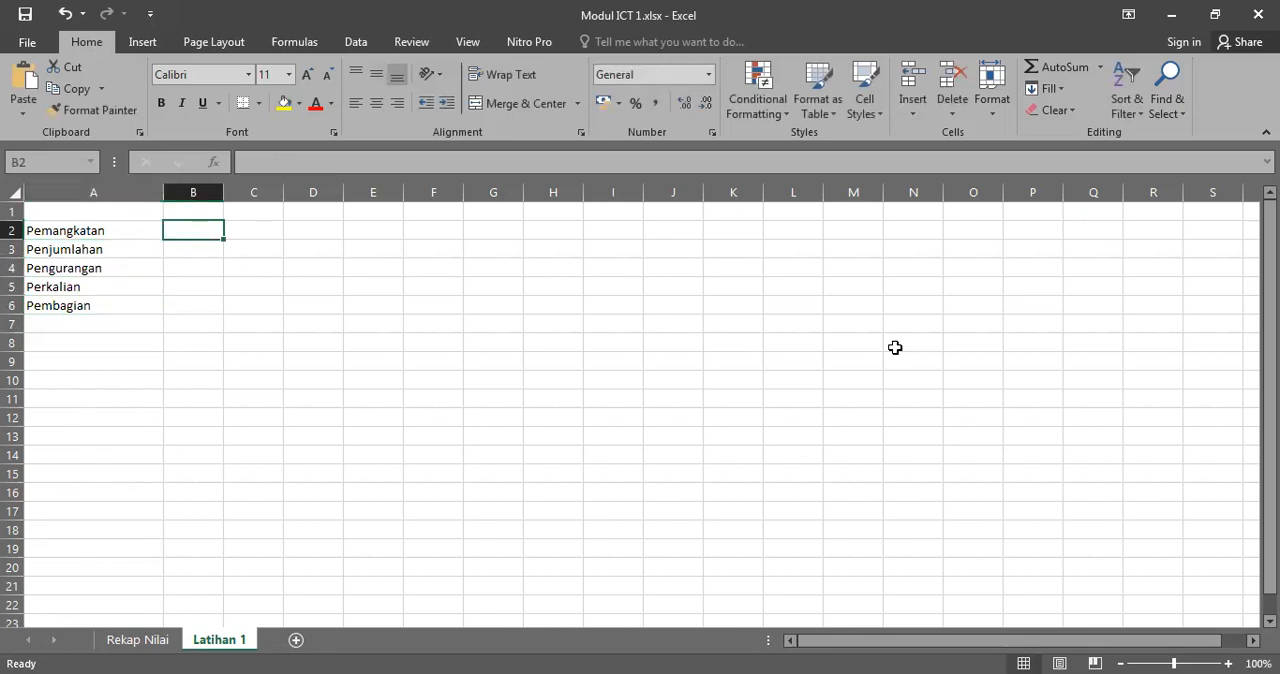
type("^")
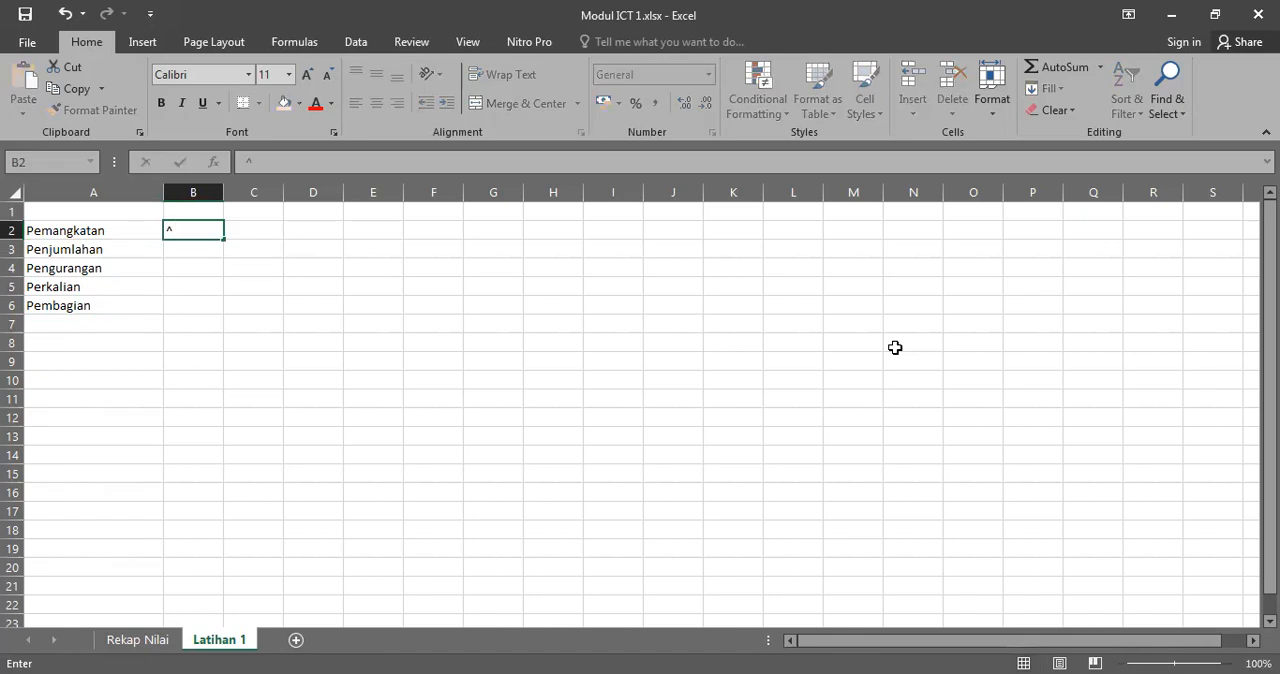
key("ctrl+Return")
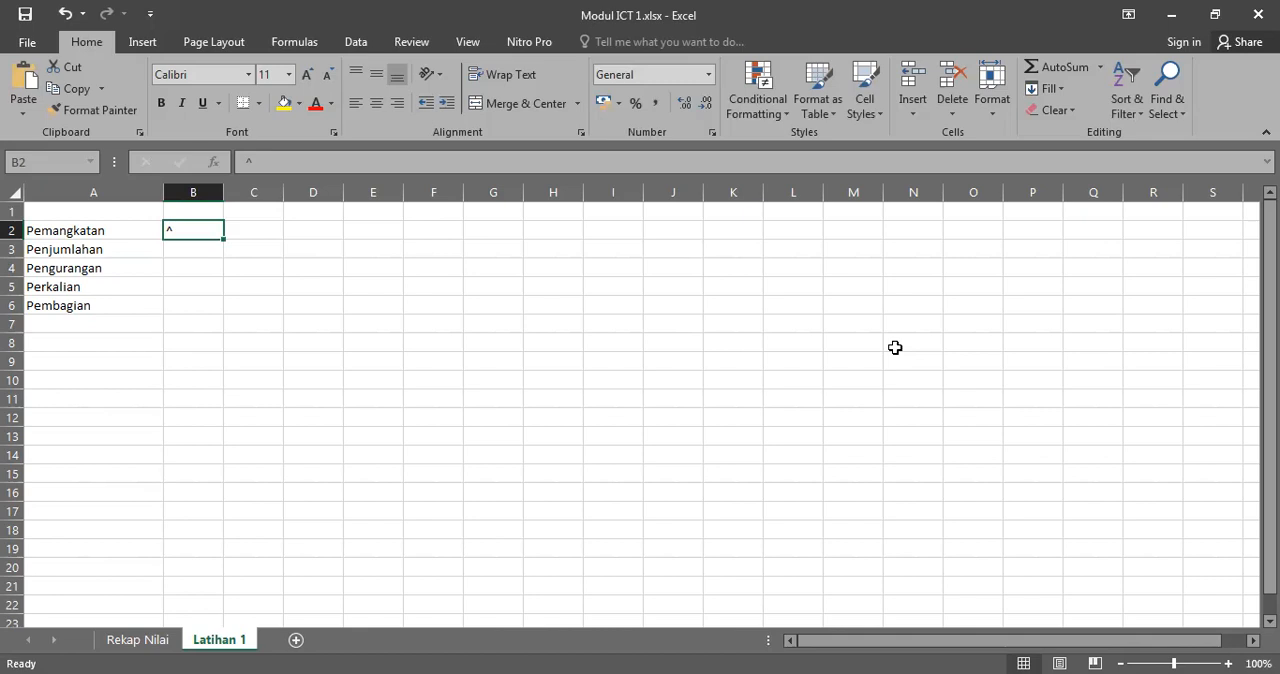
key("Down")
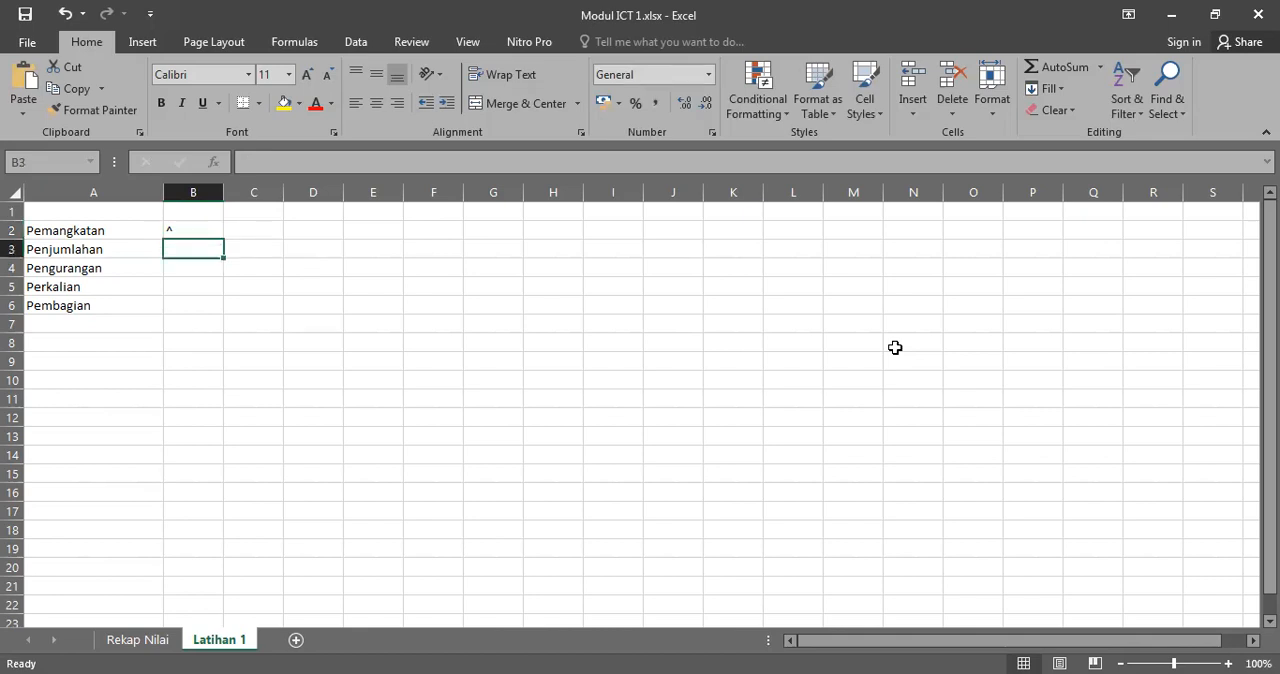
type("+")
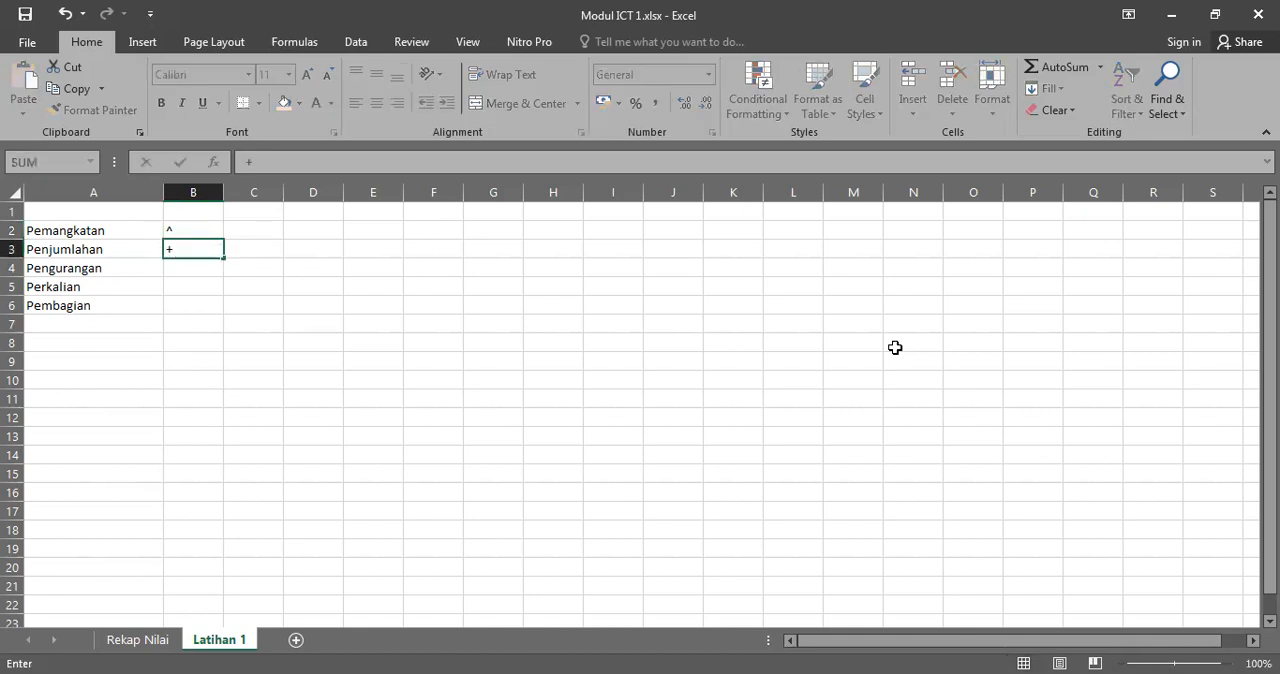
key("Down")
key("Escape")
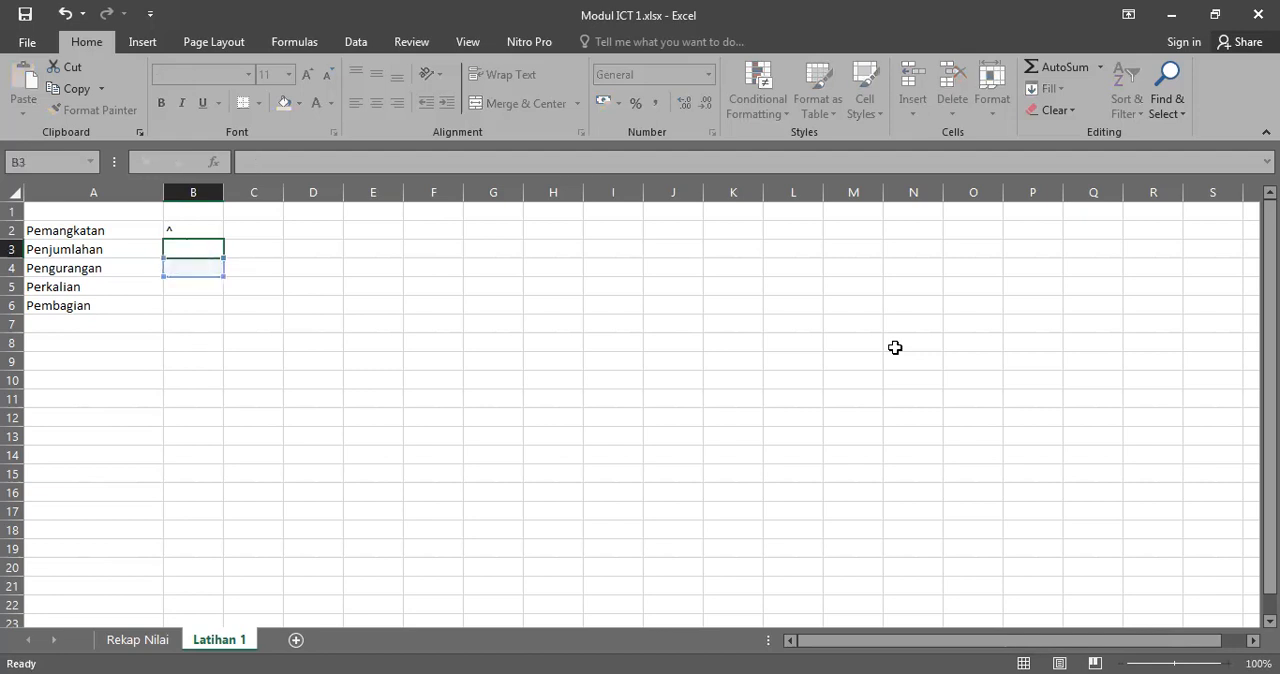
Step: Enter the symbol = in cell B3 and the symbol + in cell B4
type("=")
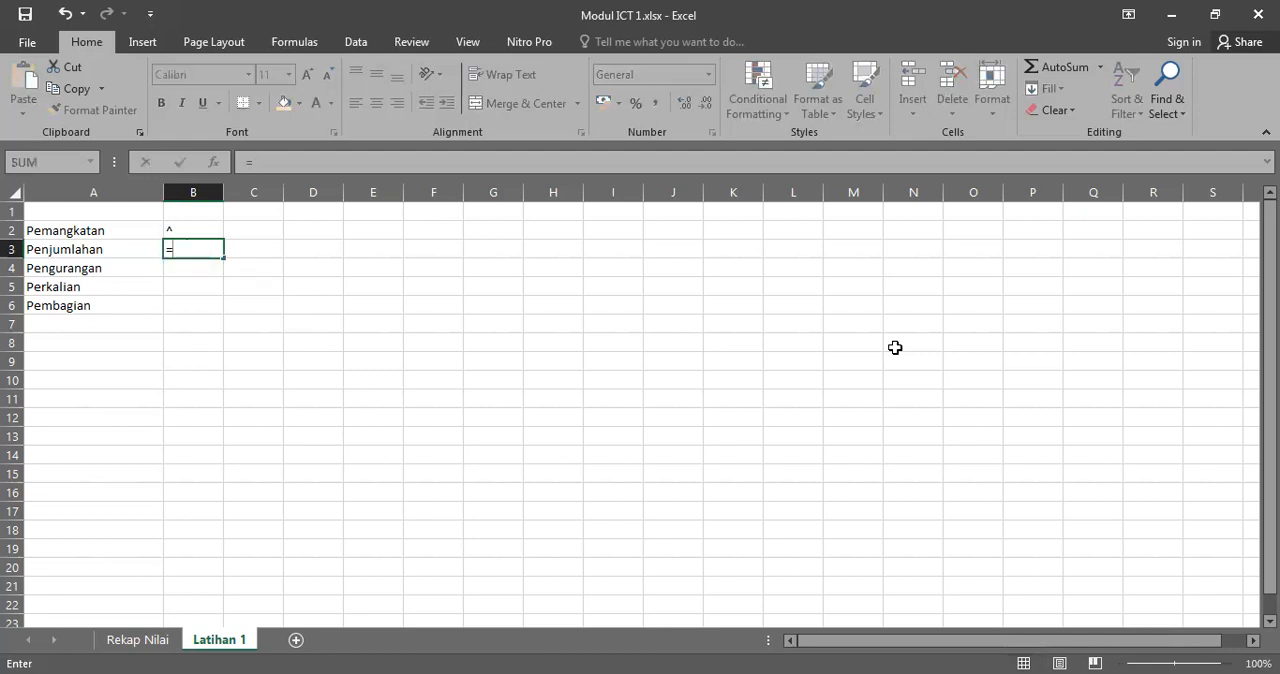
key("ctrl+Return")
key("Down")
type("+")
key("Return")
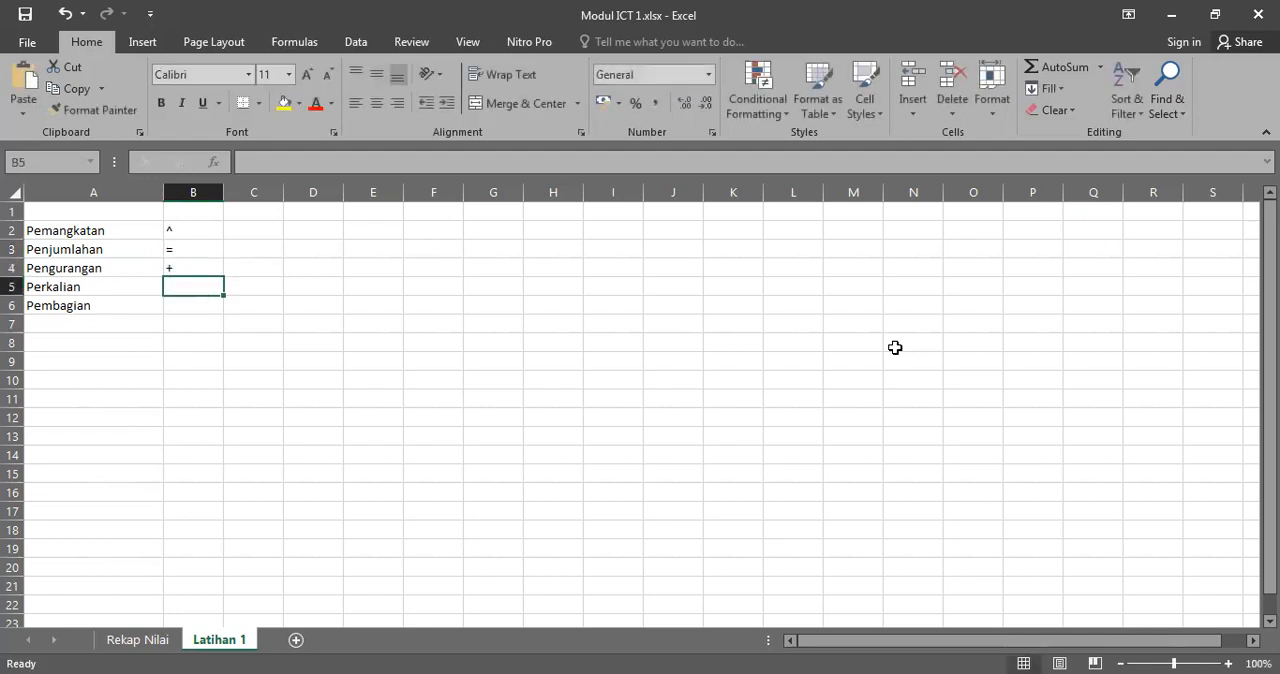
Step: Replace the operator beside Penjumlahan in B3 with + and the one beside Pengurangan in B4 with -
key("Up")
key("Up")
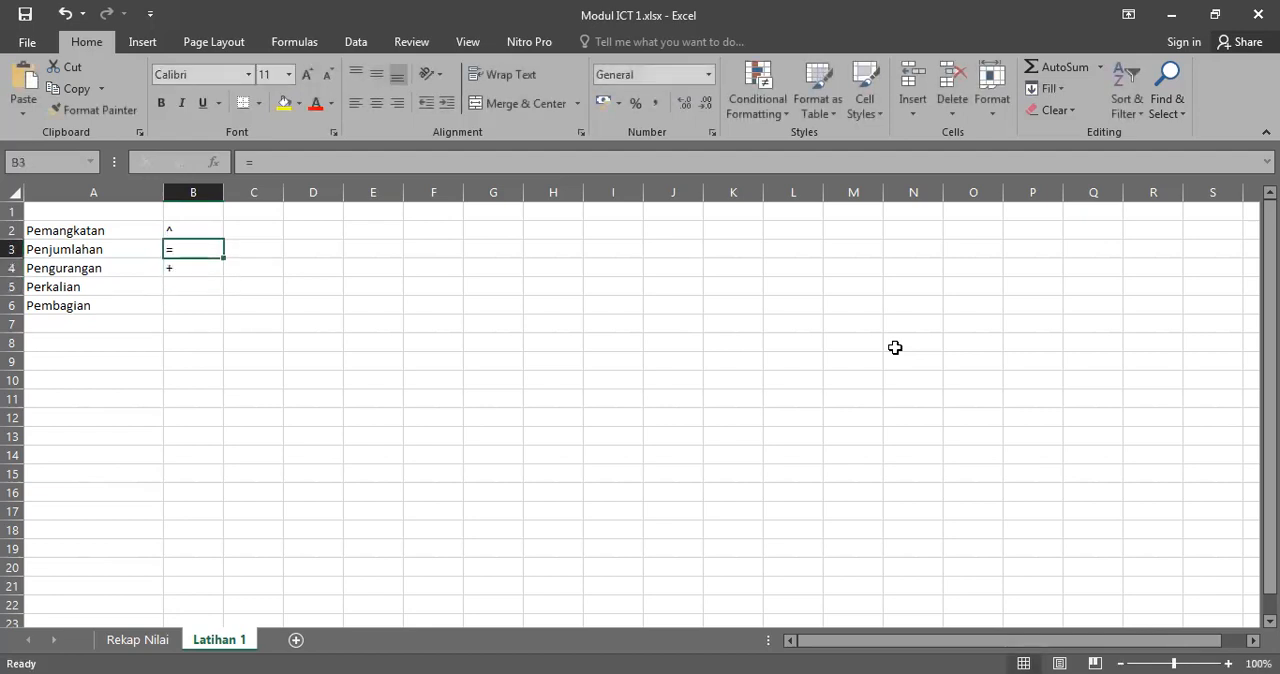
type("+")
key("Return")
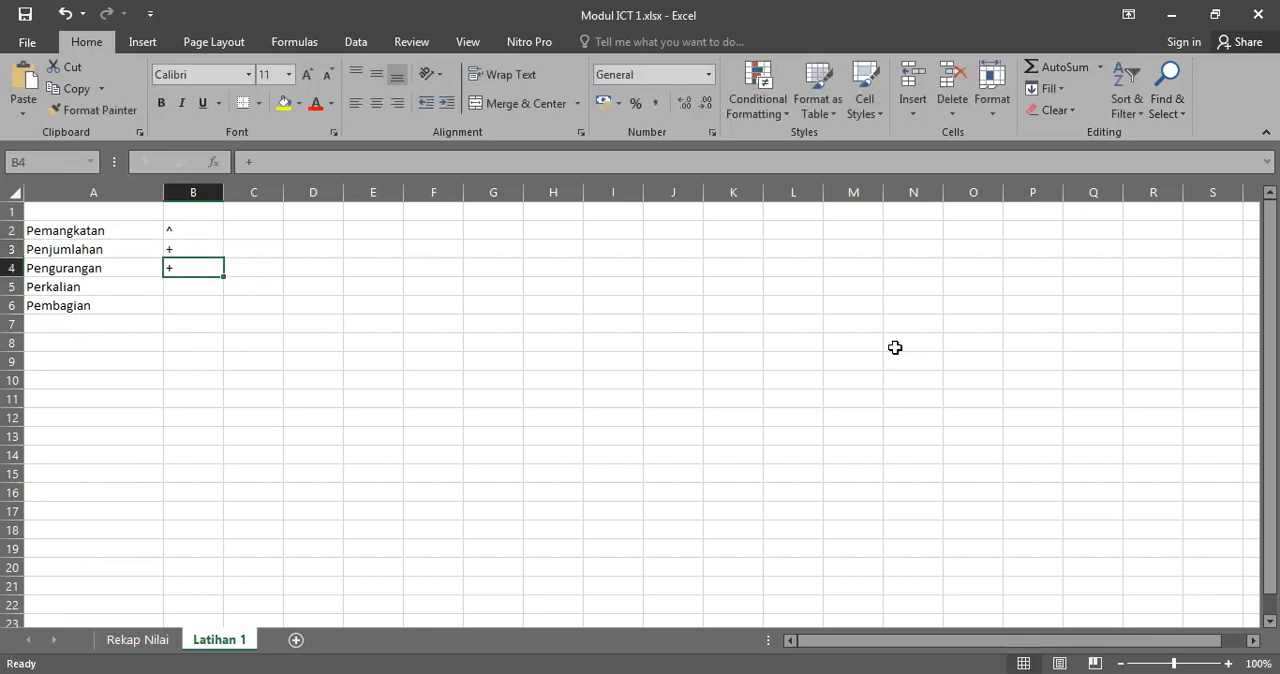
type("-")
key("Return")
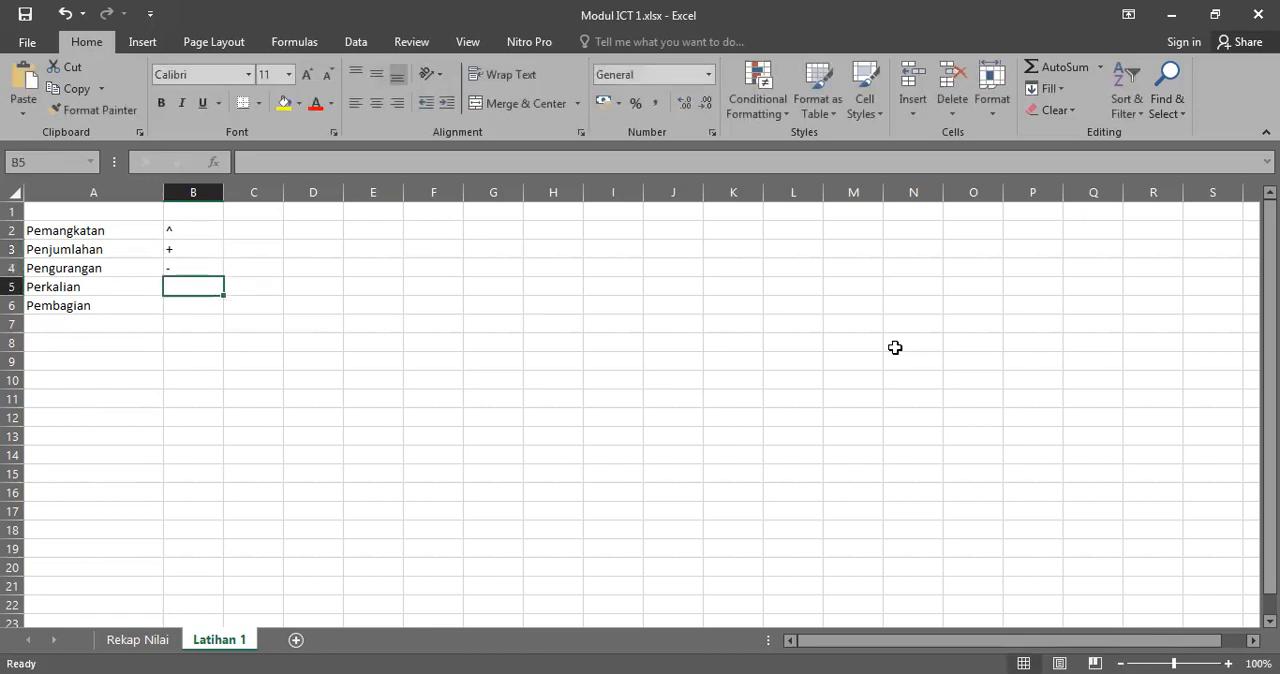
Step: Enter the multiplication operator * in cell B5 beside Perkalian
key("Up")
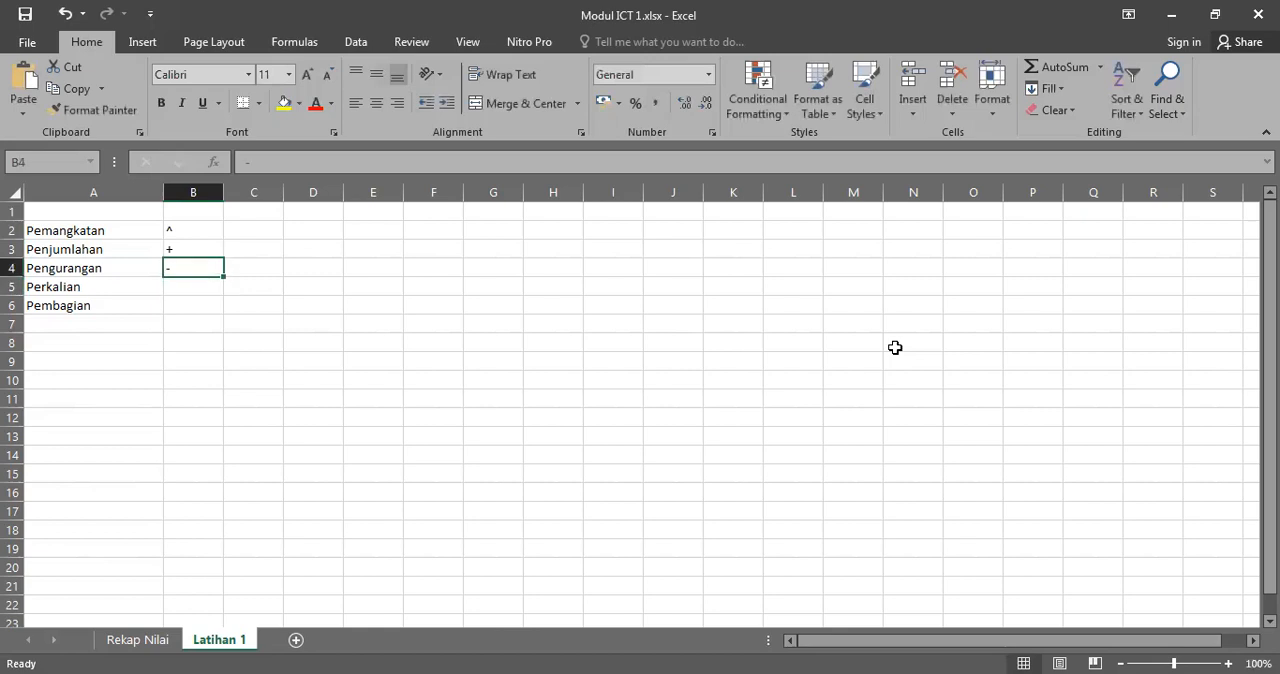
key("Down")
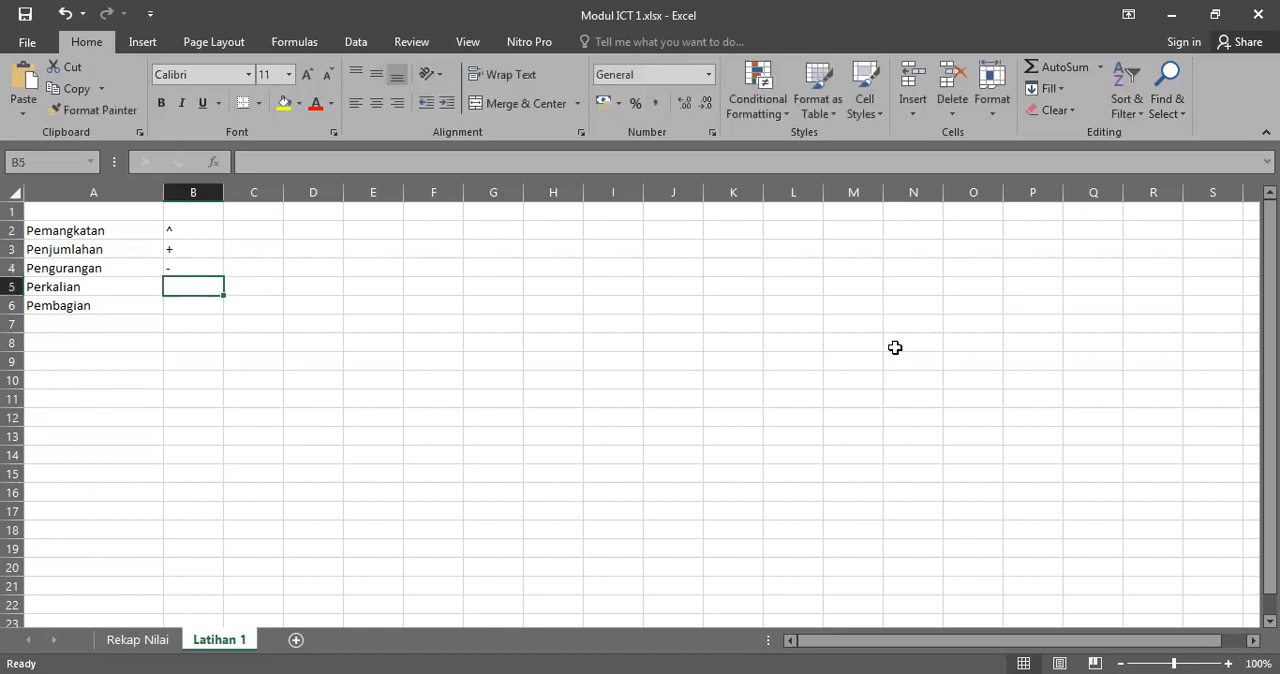
type("*")
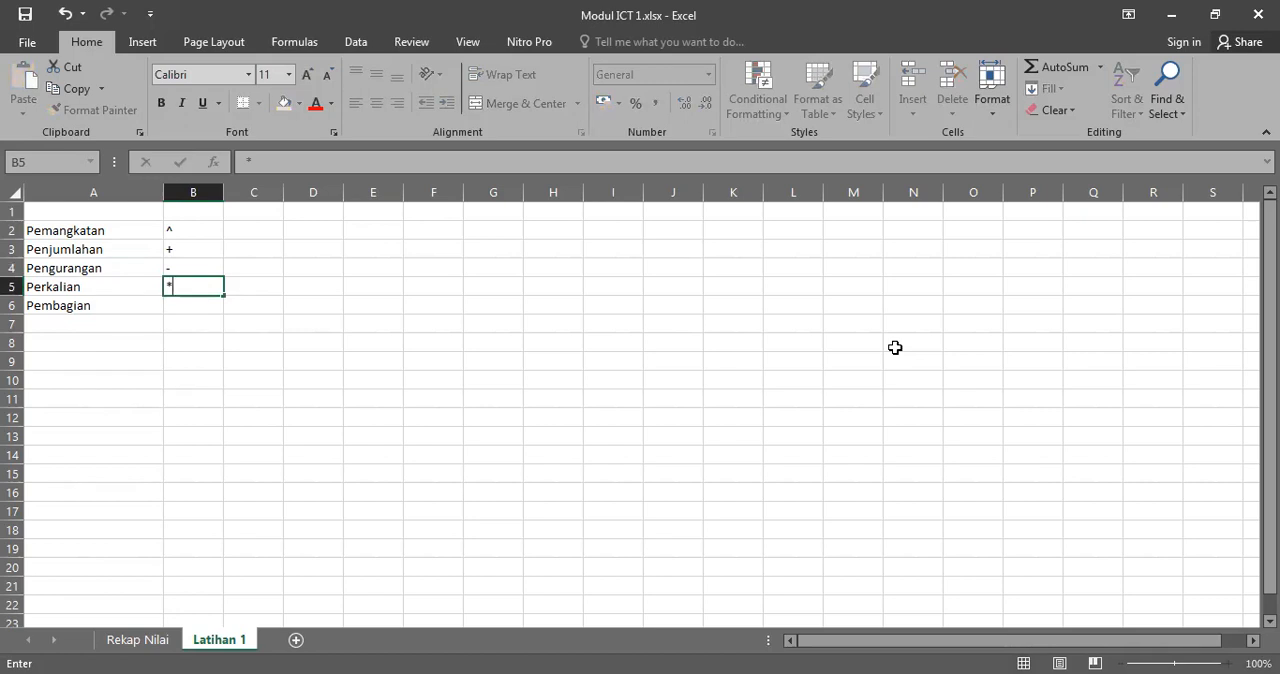
key("Return")
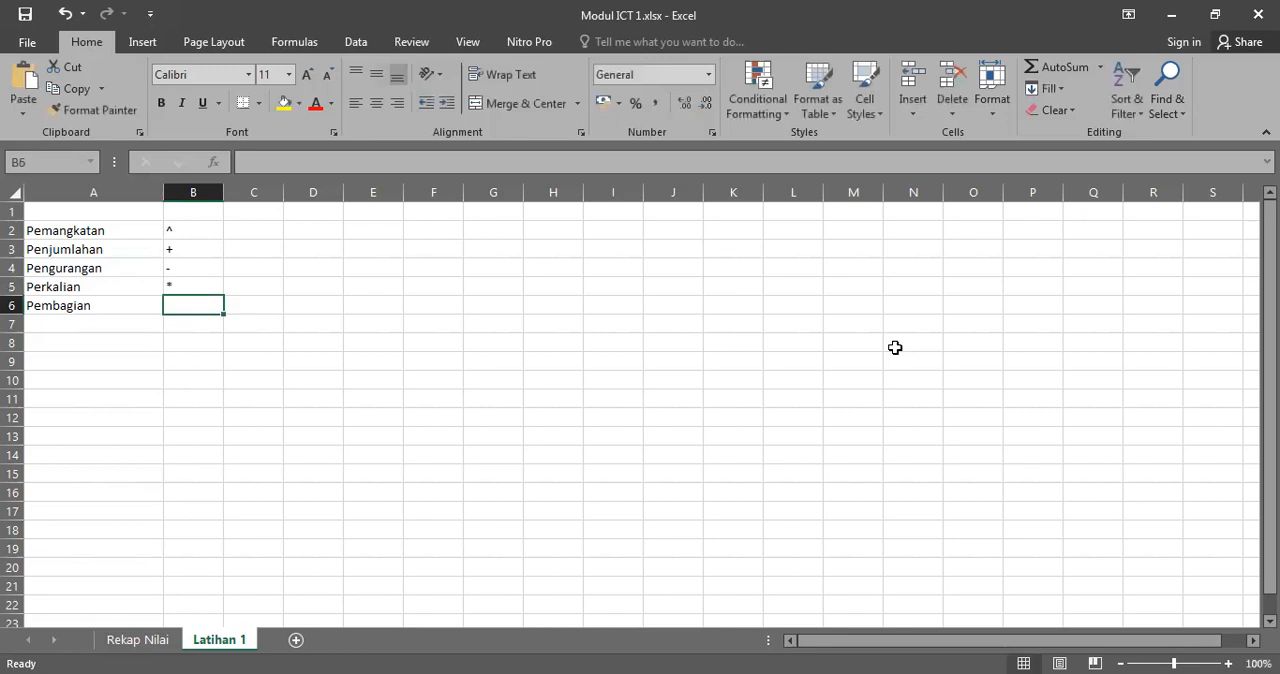
key("alt")
key("alt")
key("Escape")
left_click(314, 291)
left_click(183, 310)
key("alt")
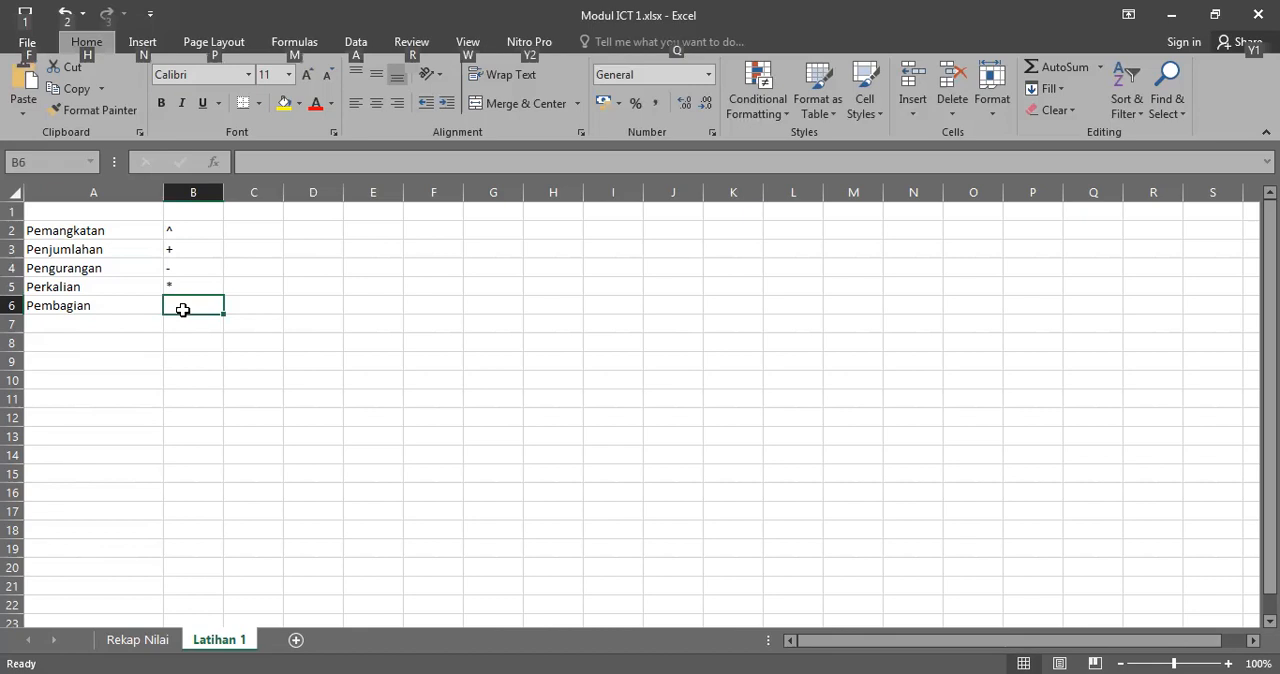
left_click(258, 307)
Step: Enter the division operator / in cell B6 beside Pembagian
left_click(170, 306)
type("?")
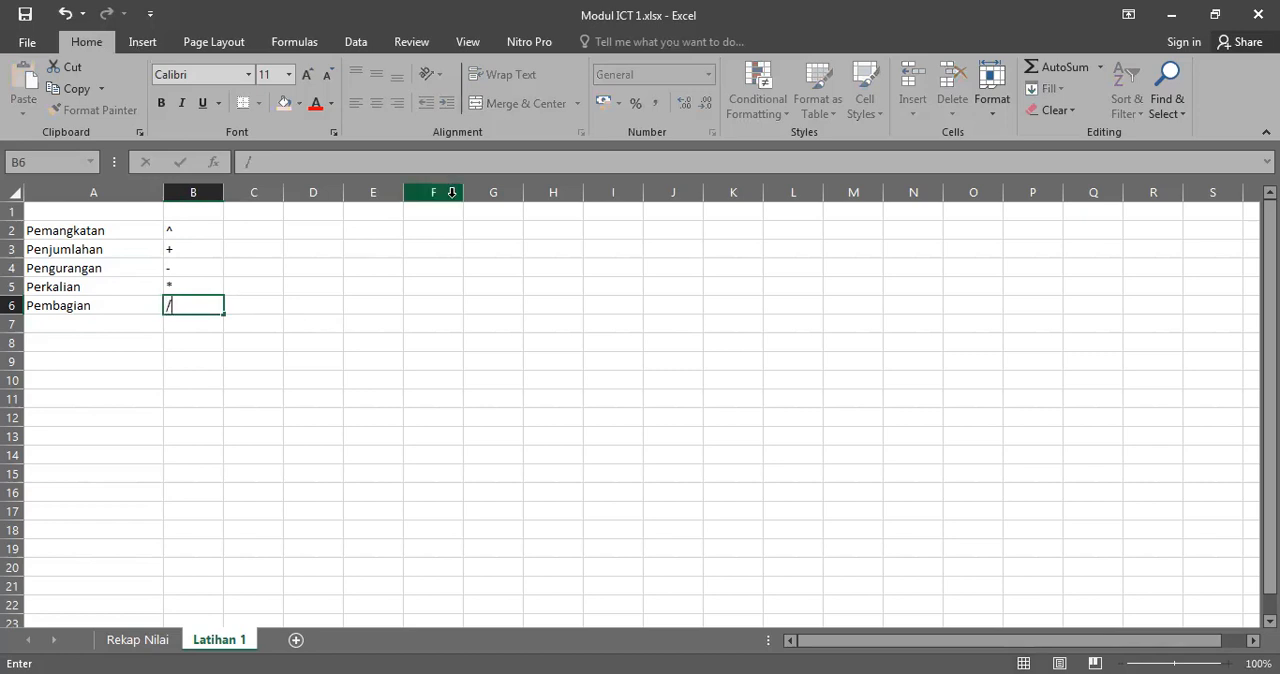
left_click(348, 288)
left_click(235, 233)
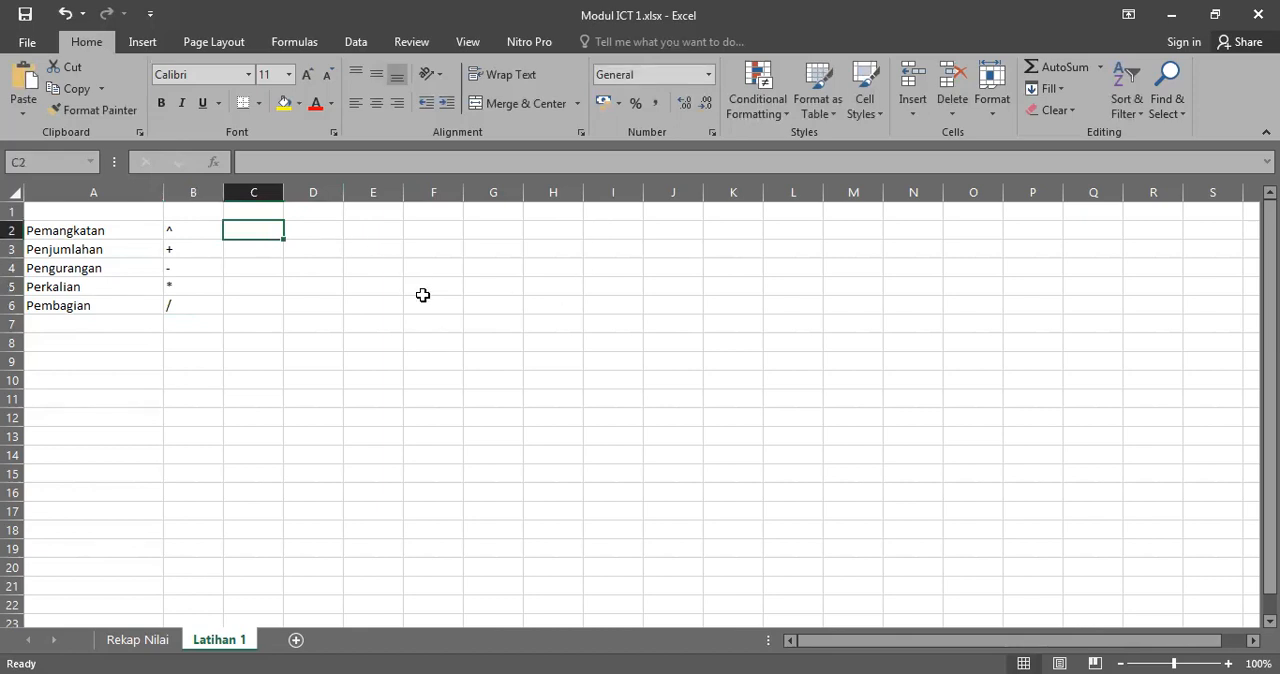
Step: Add the column headings nilai 1 in cell C1 and nilai 2 in cell D1, and return to cell C2
left_click(259, 205)
type("nila")
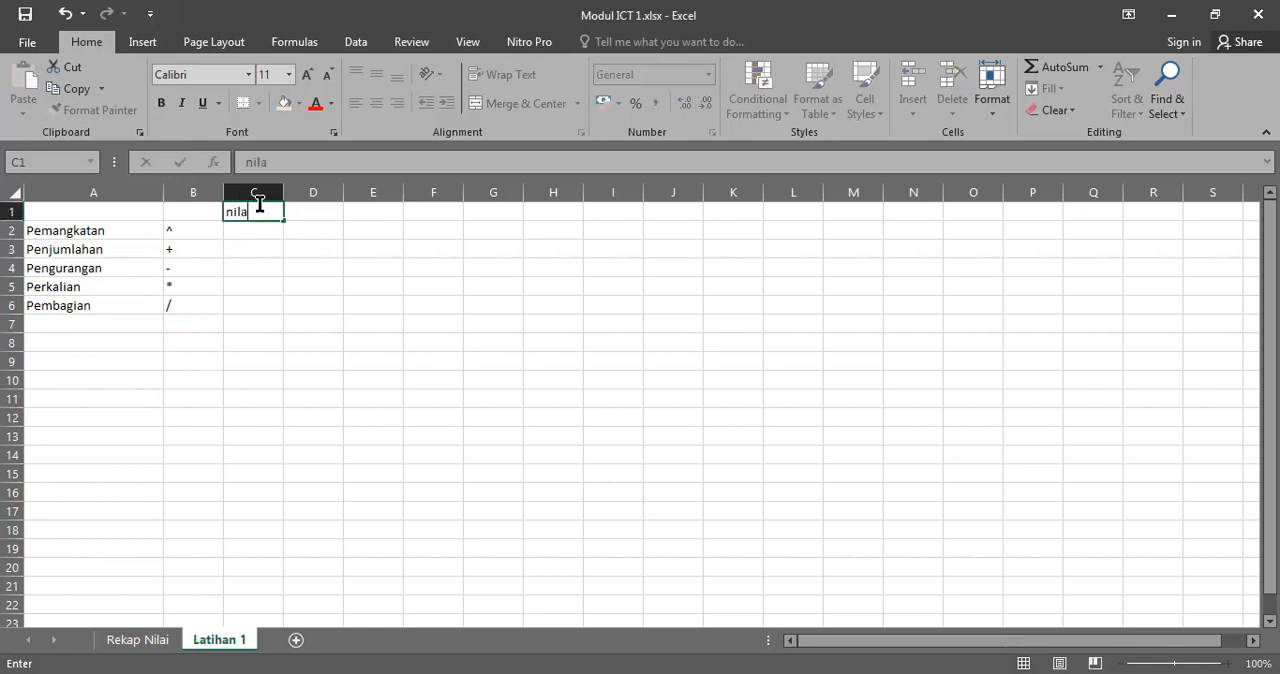
key("Tab")
type("nil")
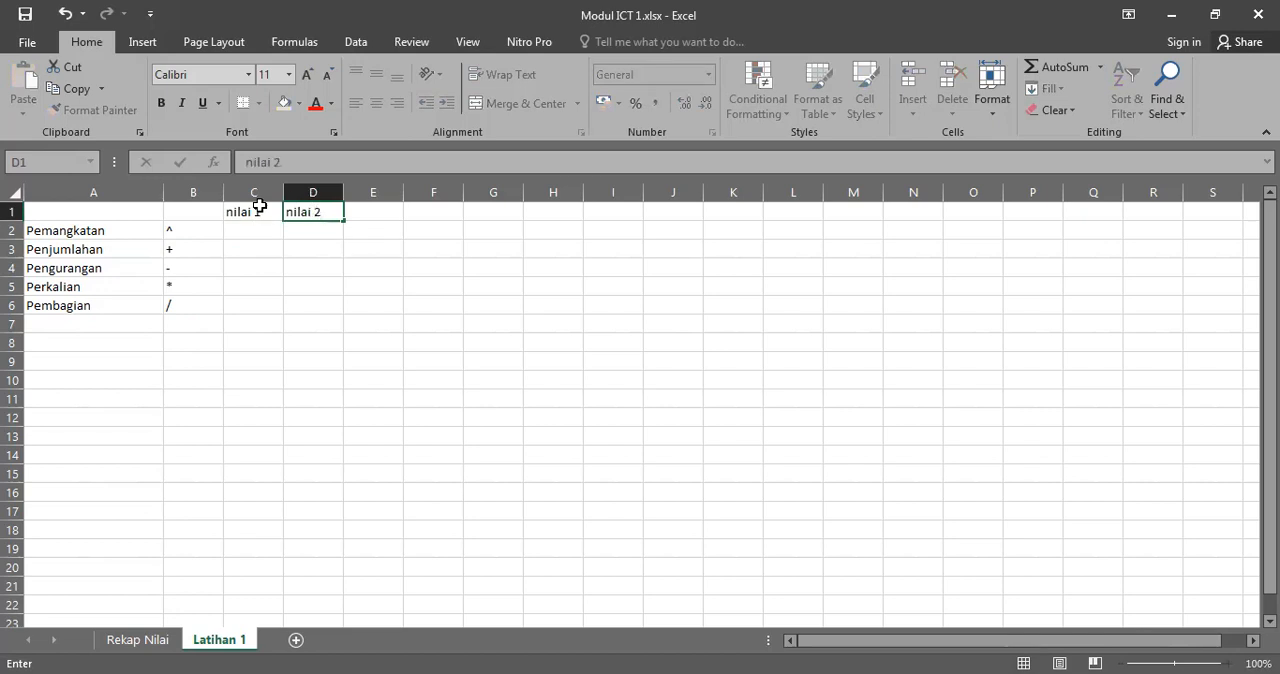
type("ai 2")
key("Return")
key("Left")
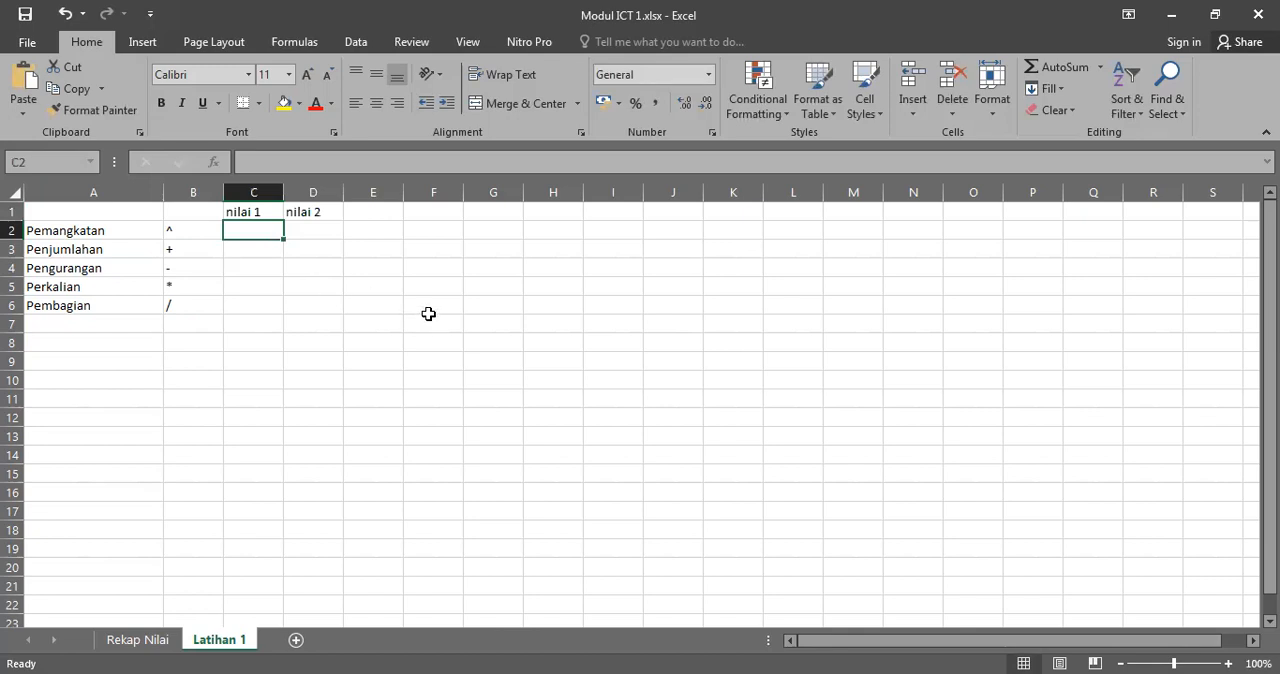
Step: Enter the first nilai 1 numbers: 8 in cell C2, 40 in C3 and 36 in C4
type("8")
key("Return")
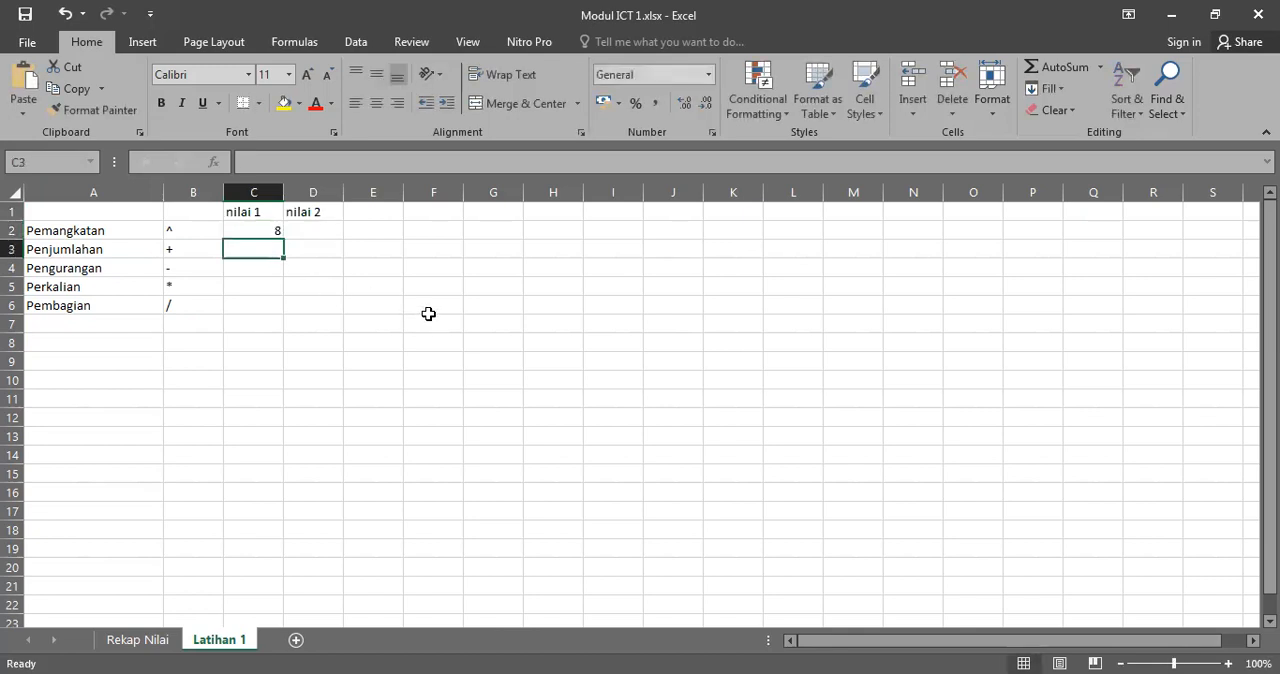
type("4")
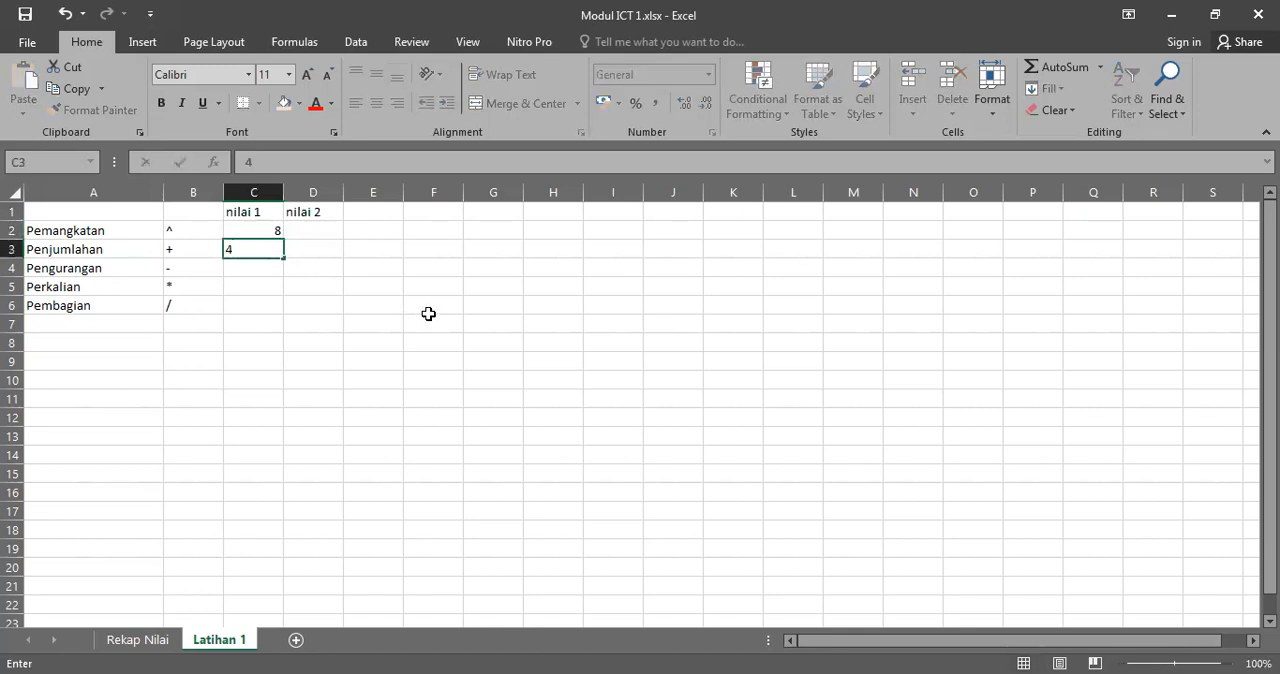
type("0")
key("Return")
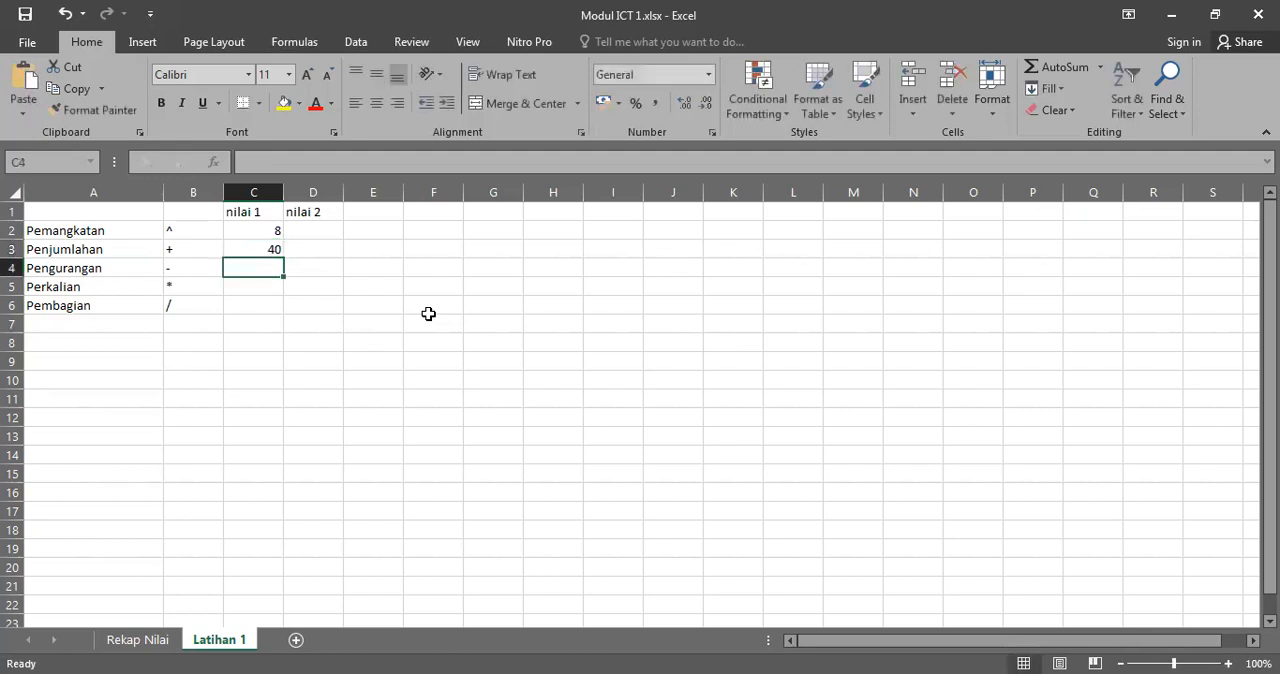
type("36")
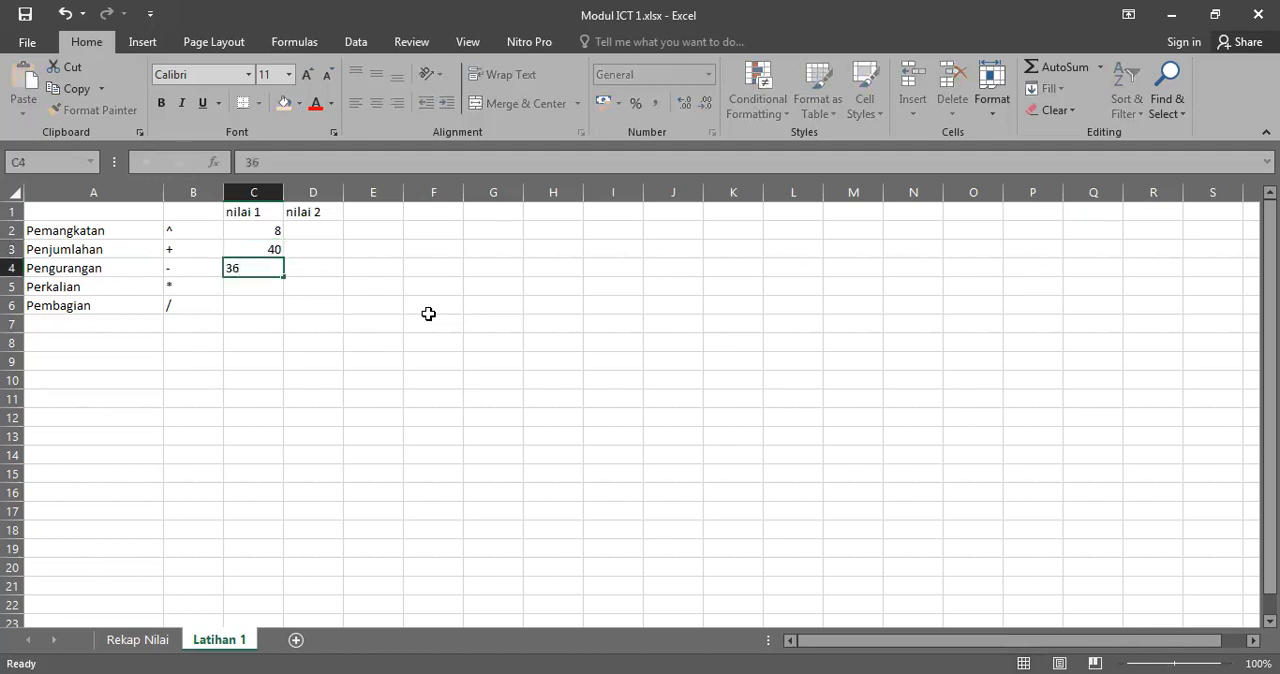
key("Return")
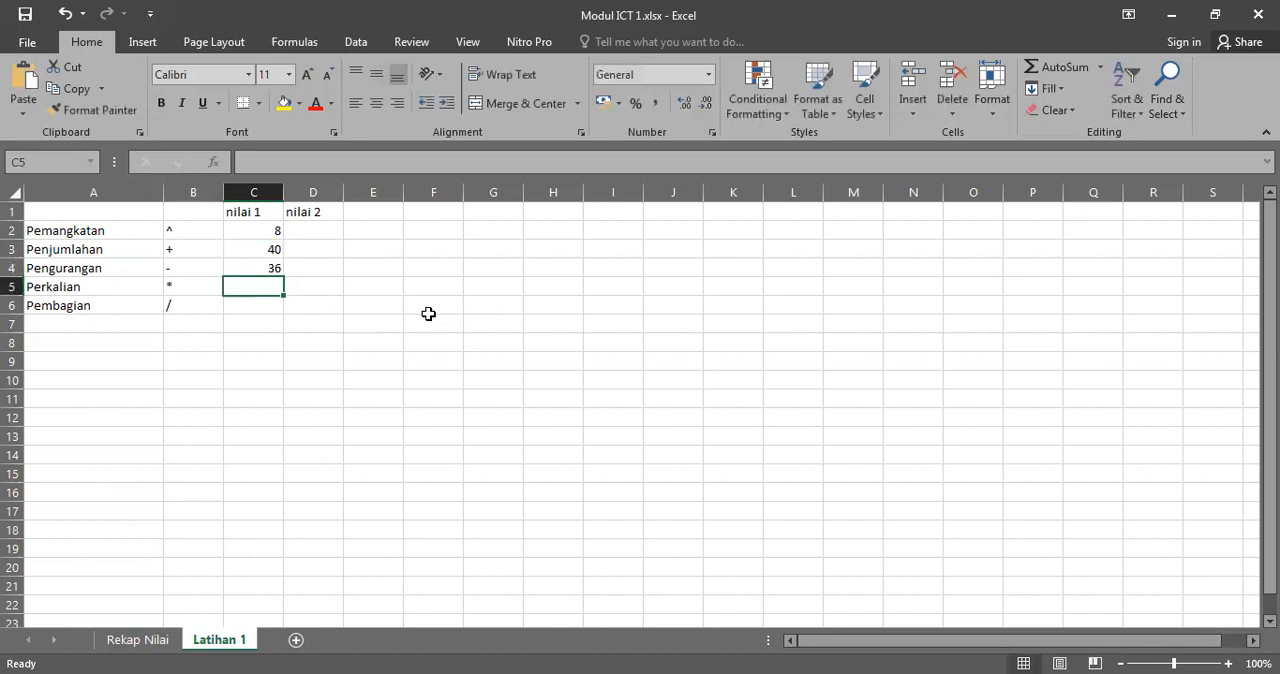
Step: Complete the nilai 1 column with 100 in cell C5 and 12 in cell C6, and return to cell C2
type("100")
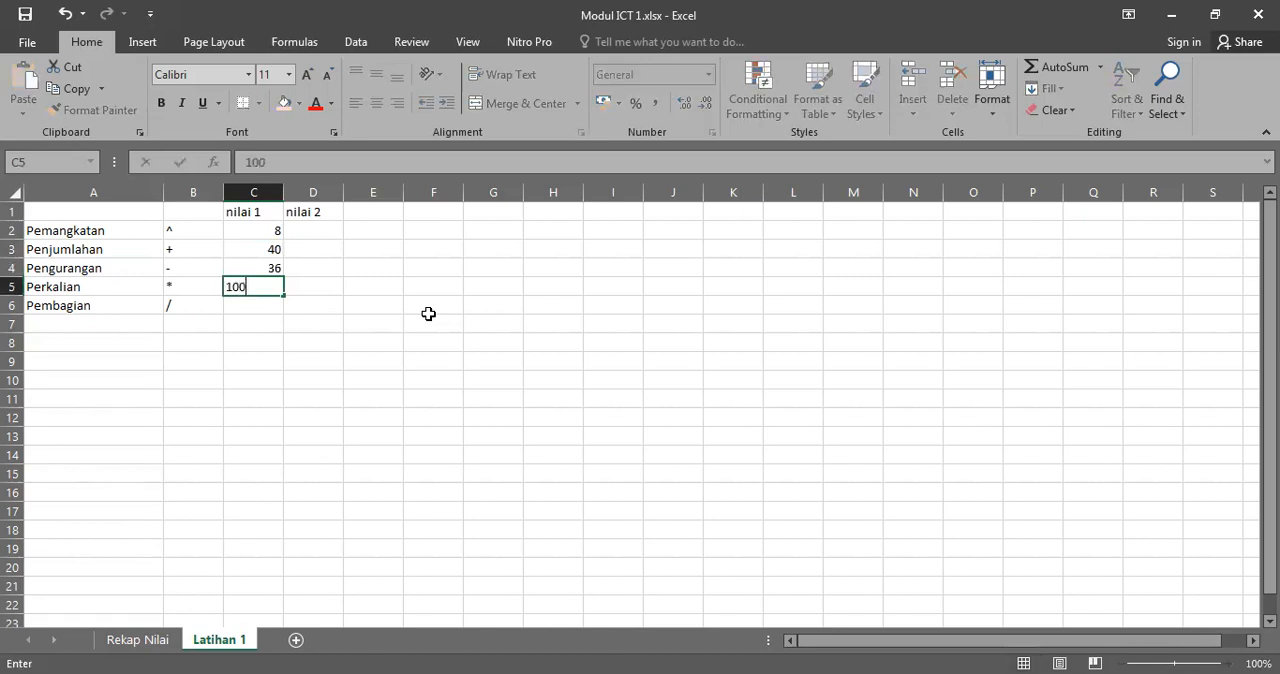
key("Return")
type("12")
key("Up")
key("Up")
key("Up")
key("Up")
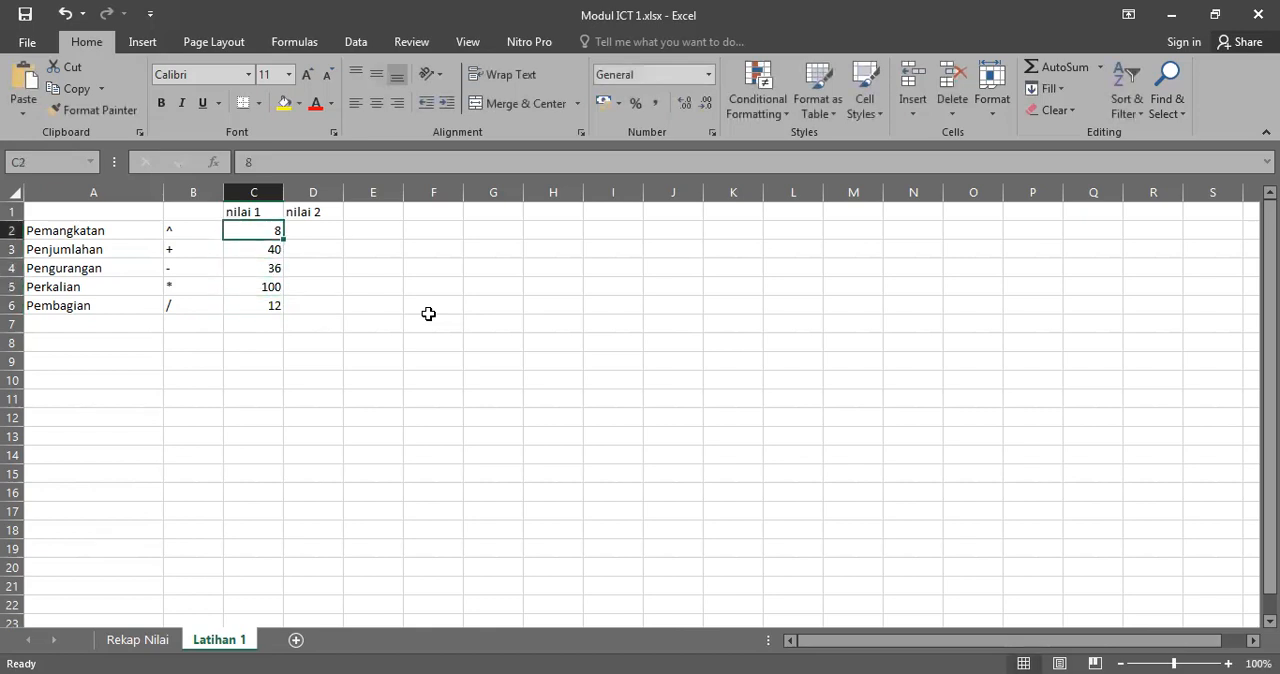
Step: Enter 2 in cell D2 and 4 in D3, and extend the series down to D6 to complete the nilai 2 column
key("Right")
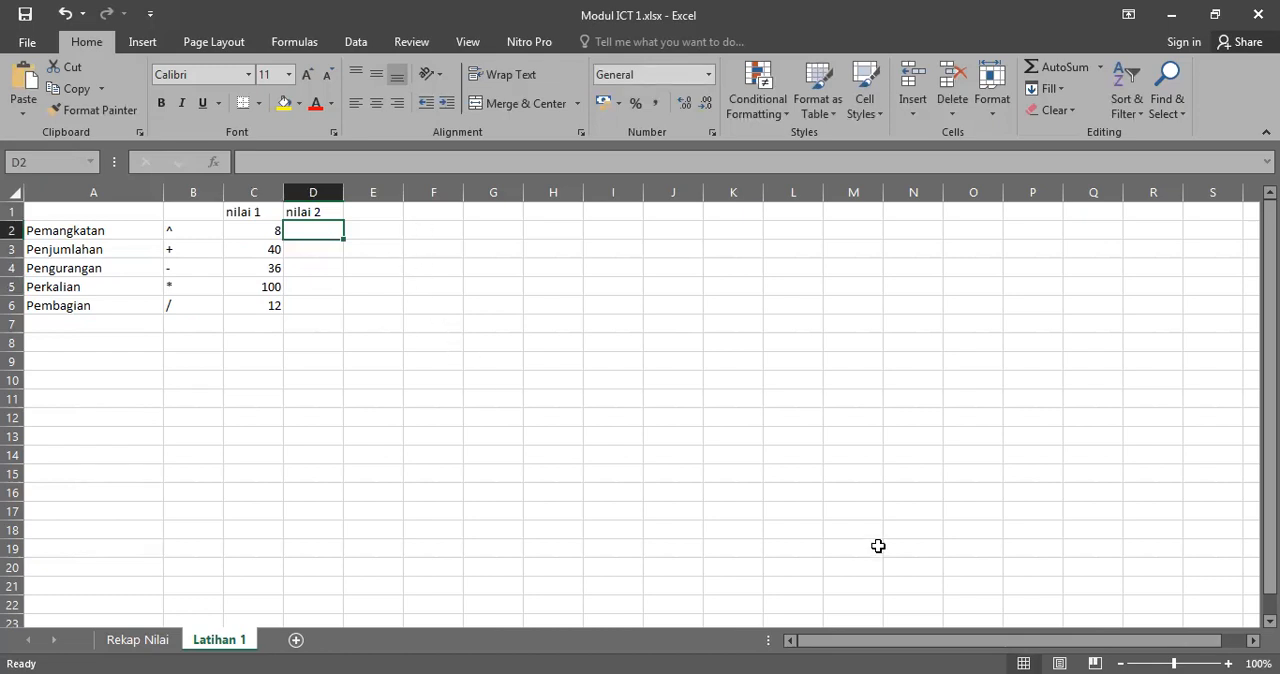
type("2")
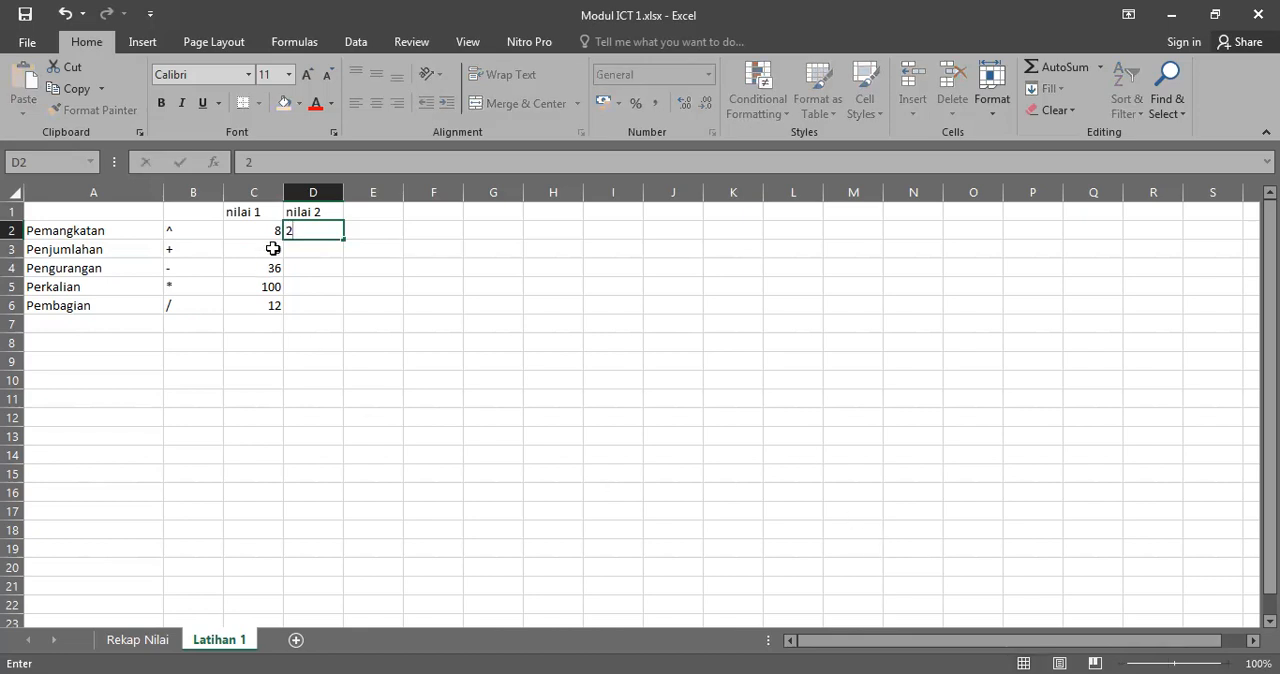
left_click(321, 248)
type("4")
left_click(443, 291)
left_click_drag(326, 231, 342, 308)
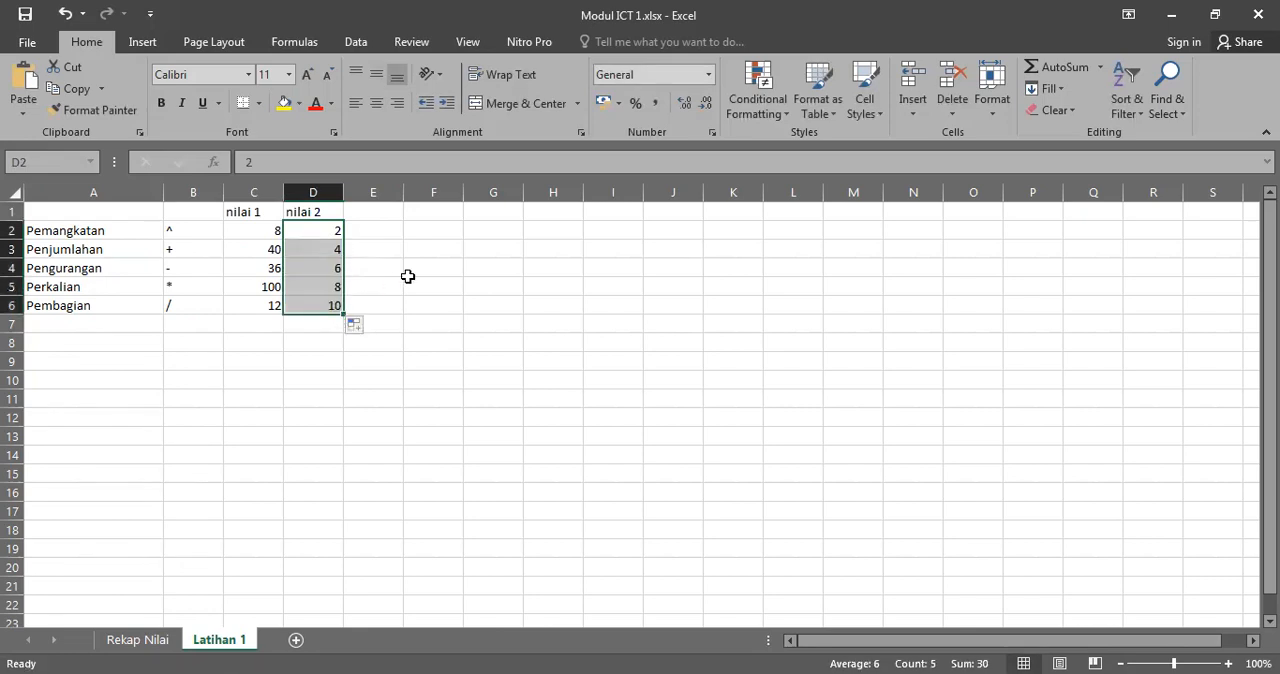
left_click(324, 240)
left_click(321, 250)
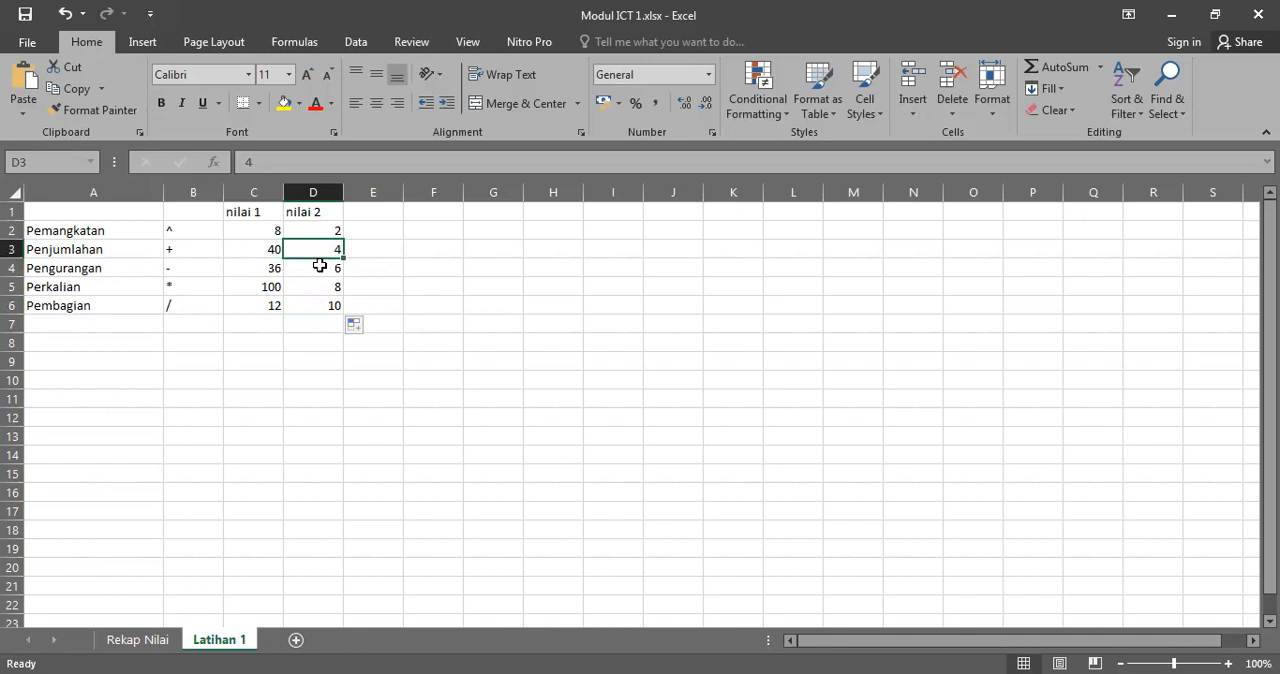
left_click(320, 265)
left_click(321, 287)
left_click(320, 305)
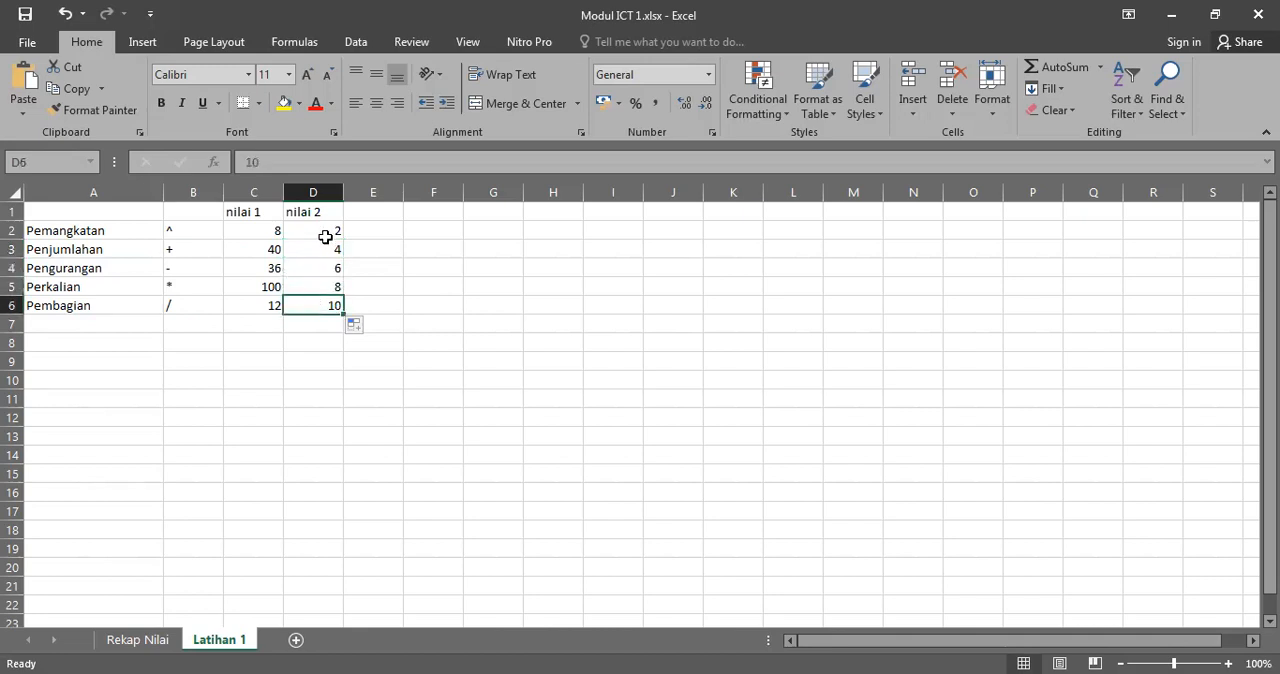
Step: Apply all borders to the table range A2:D6
left_click(75, 230)
left_click_drag(75, 230, 322, 303)
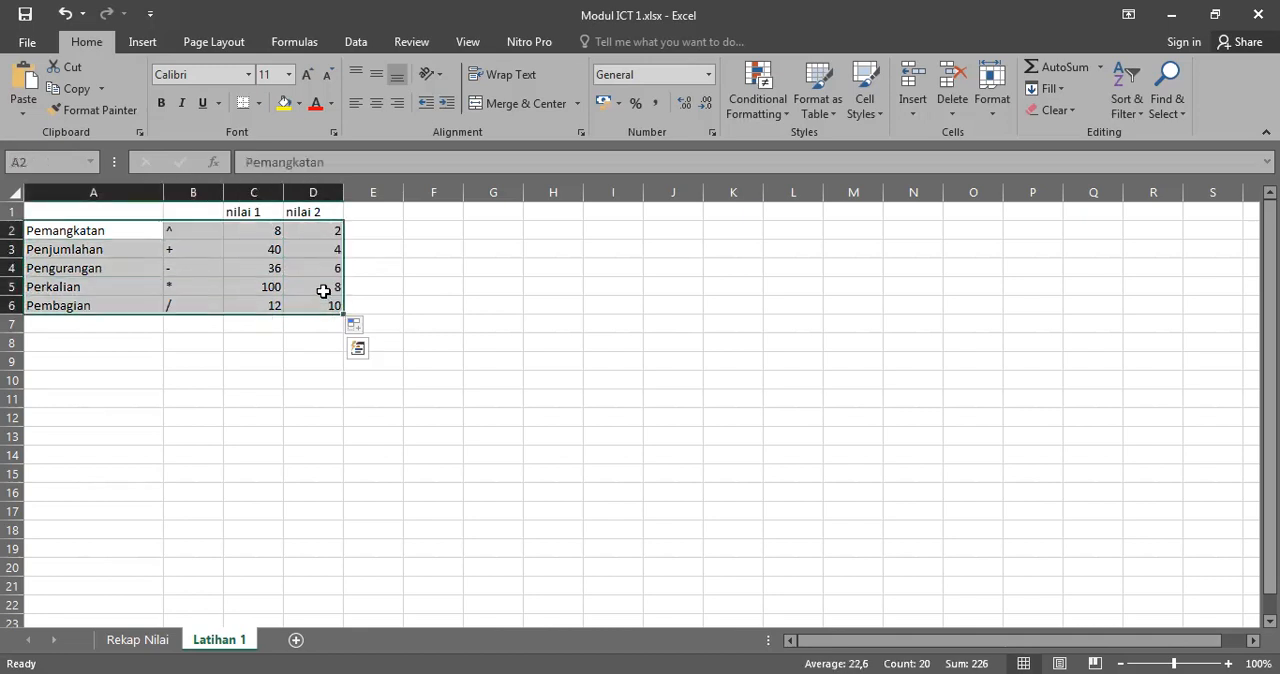
left_click(259, 103)
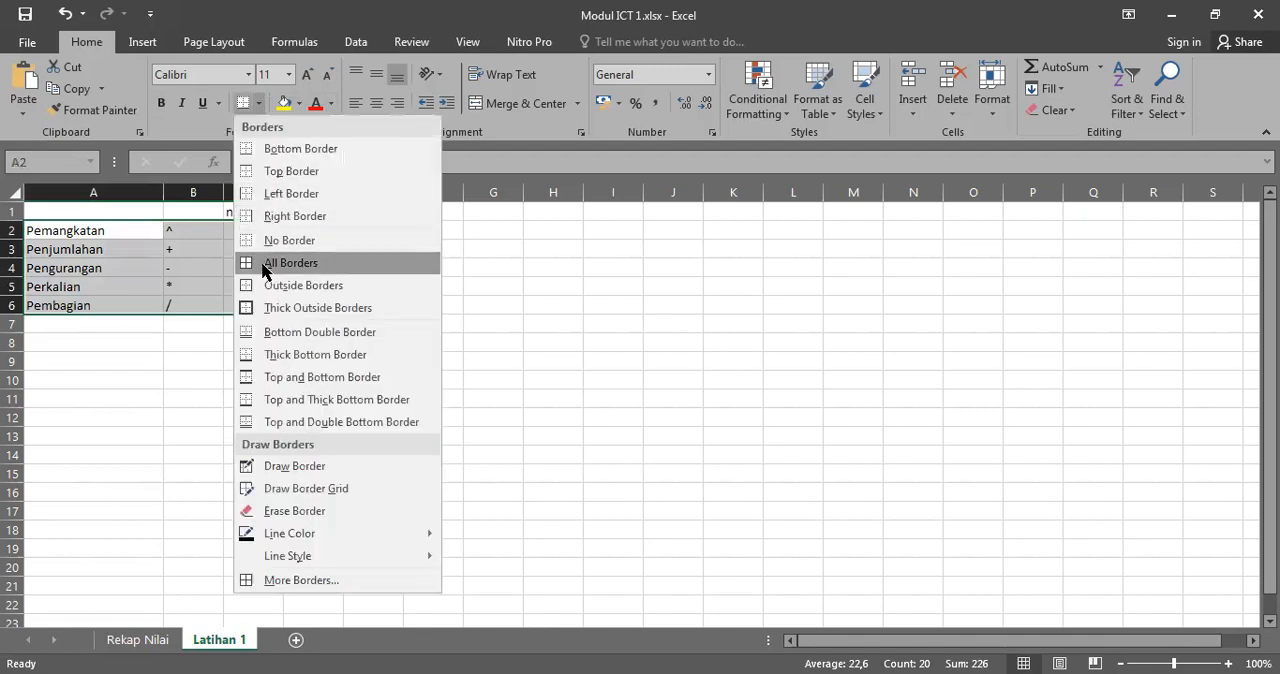
left_click(266, 263)
left_click(488, 305)
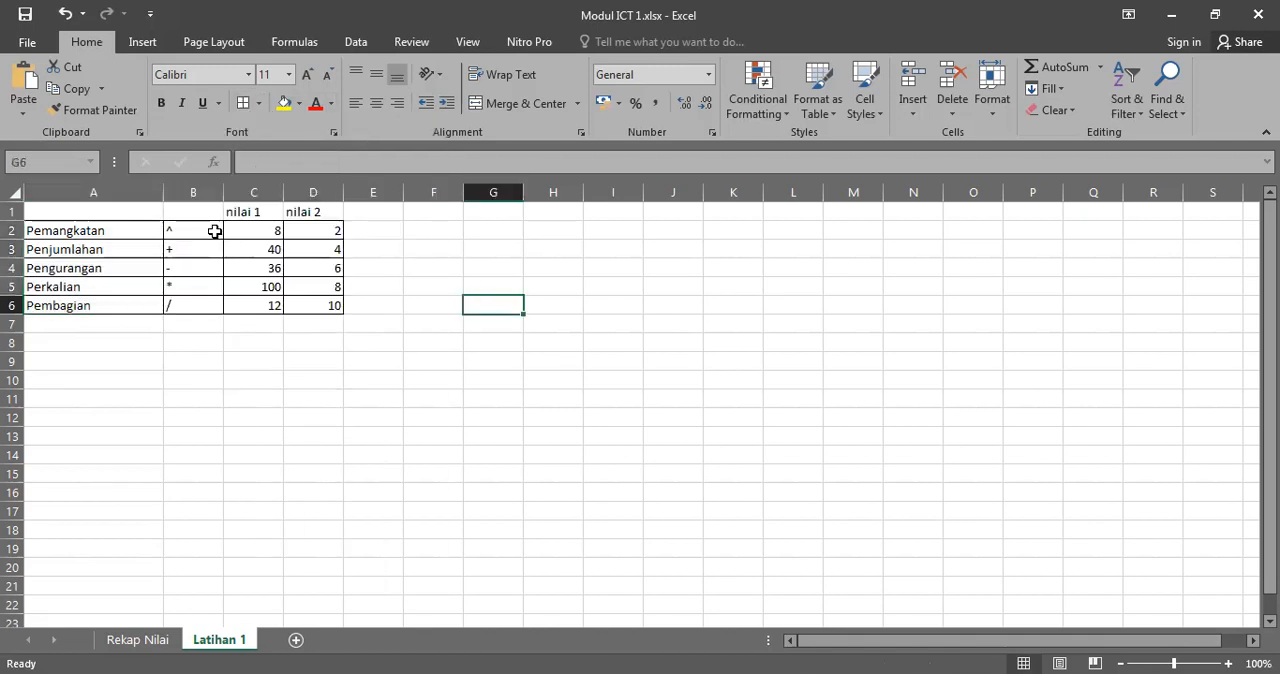
Step: Add the heading notasi in cell B1 and fill the headings in B1:D1 with yellow
left_click(188, 212)
type("notasi")
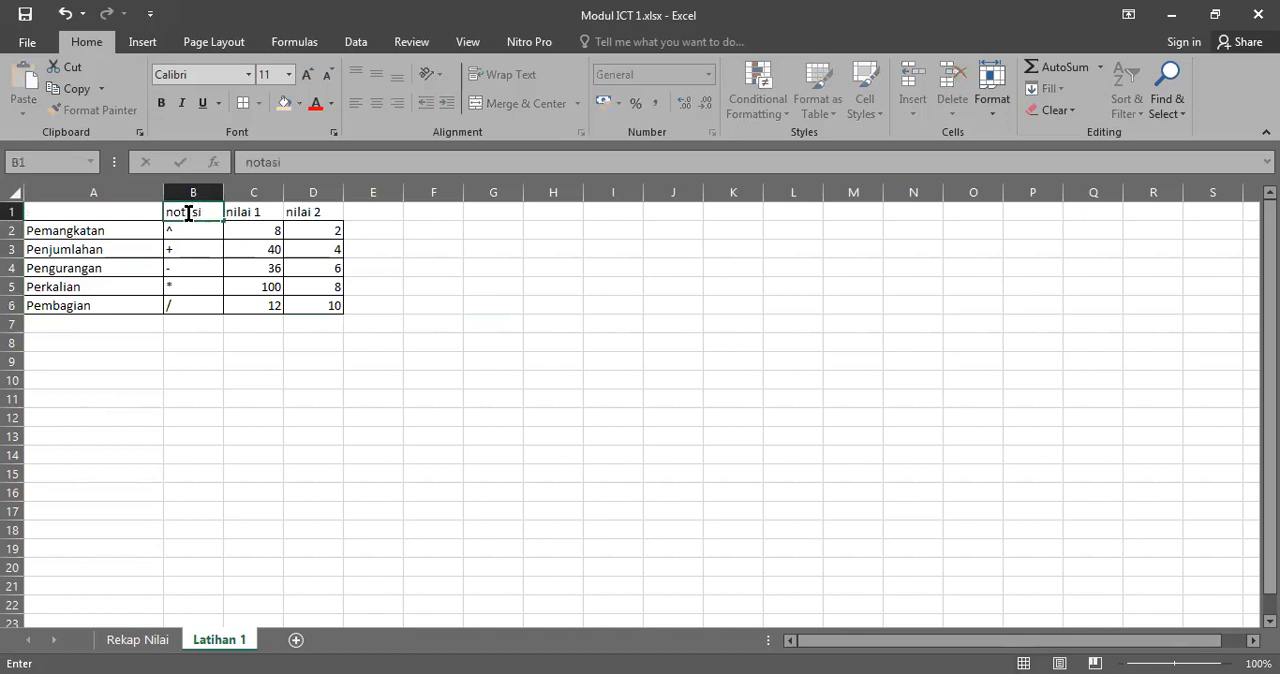
left_click(485, 249)
left_click_drag(178, 210, 329, 212)
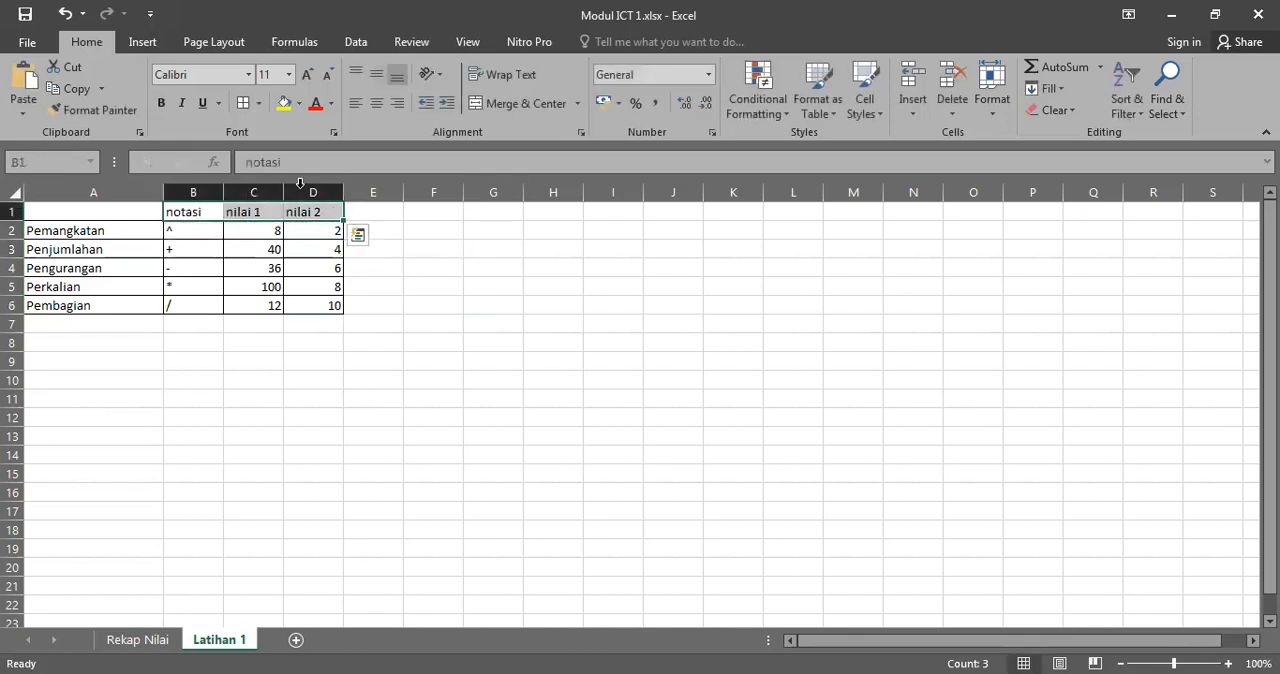
left_click(284, 103)
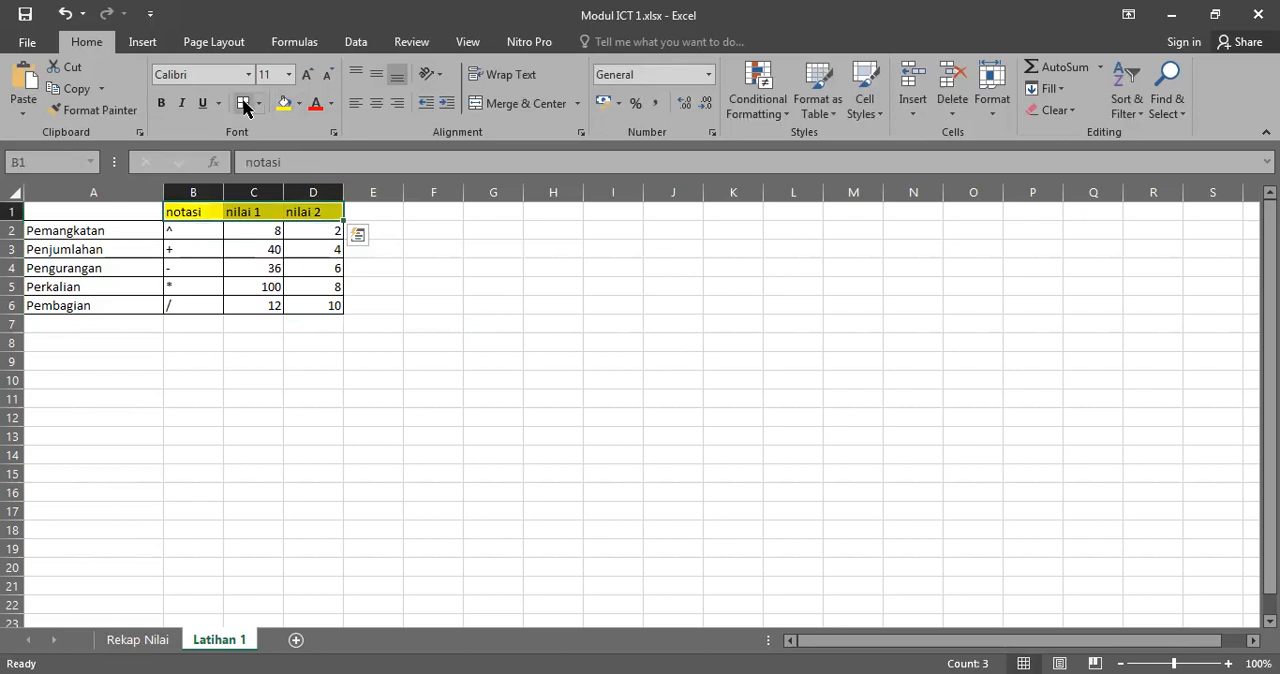
left_click(414, 284)
Step: Calculate the Pemangkatan result in cell E2 with the formula =C2^D2
left_click(381, 233)
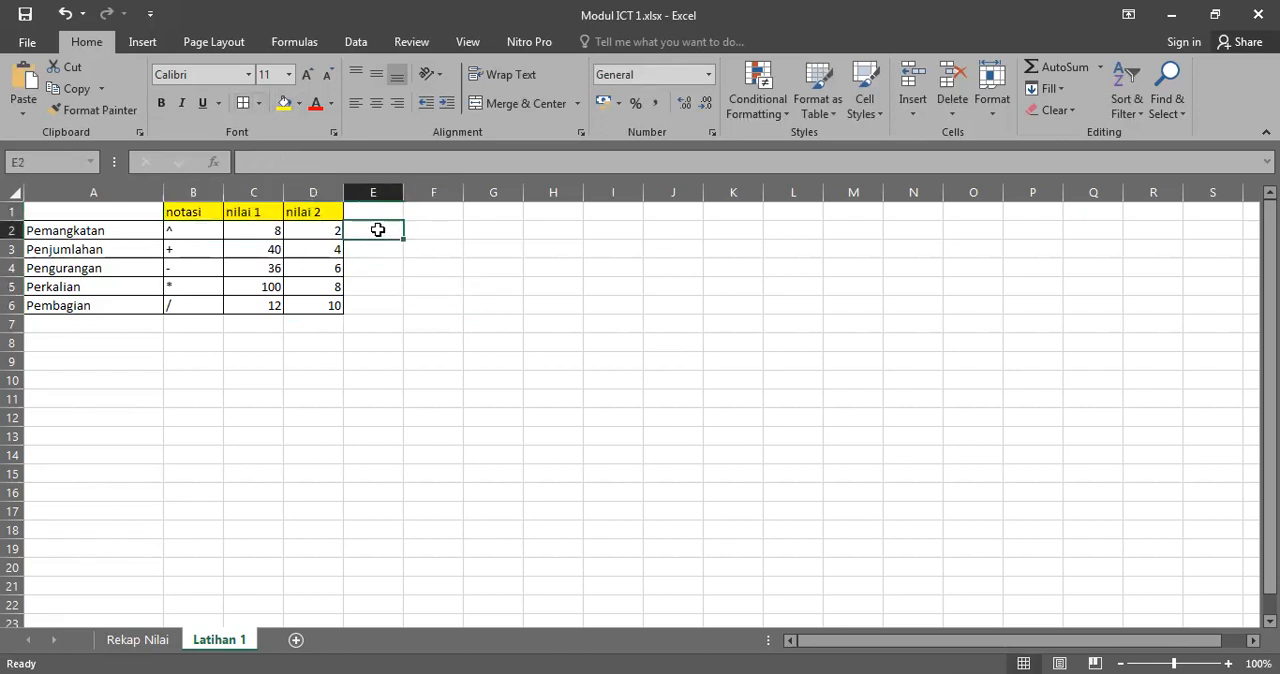
left_click(387, 207)
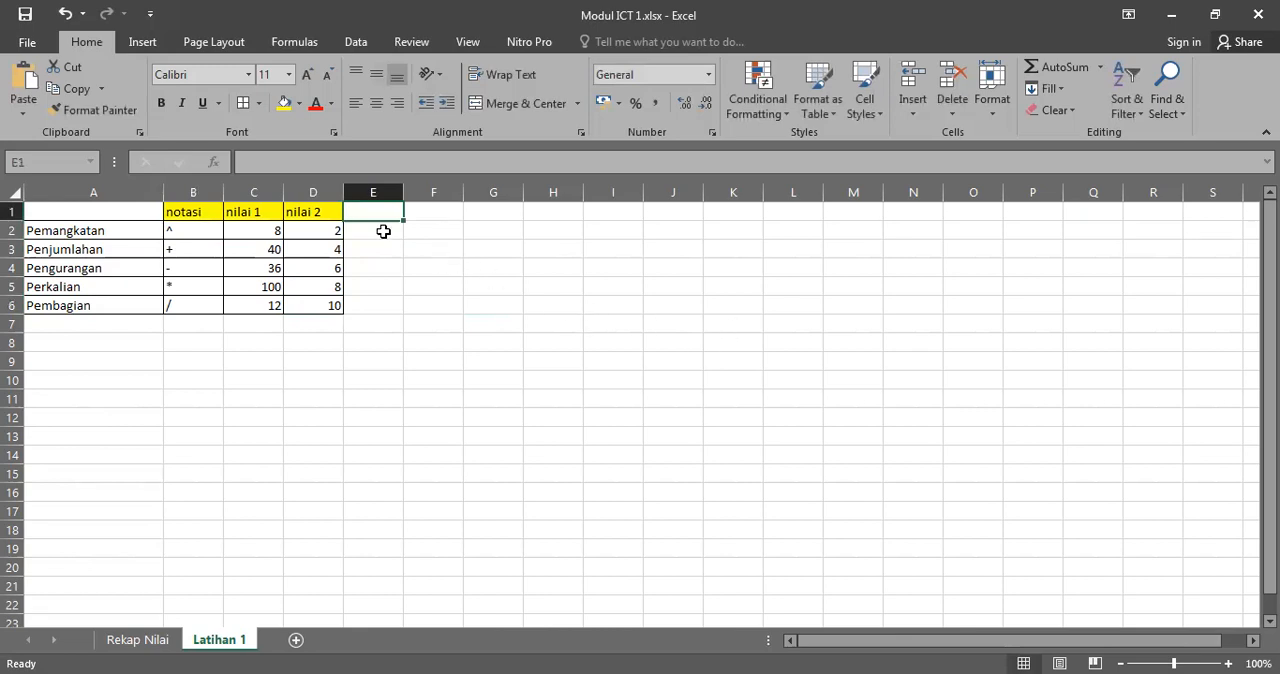
left_click(383, 231)
type("=")
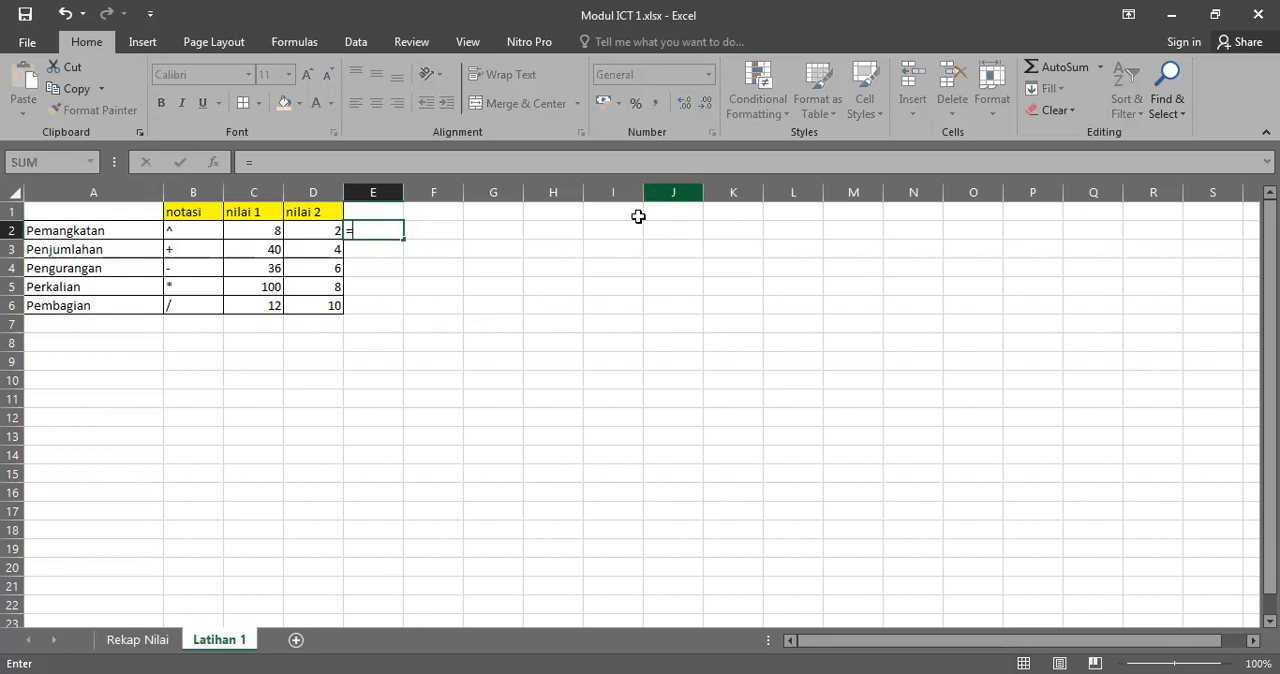
left_click(261, 230)
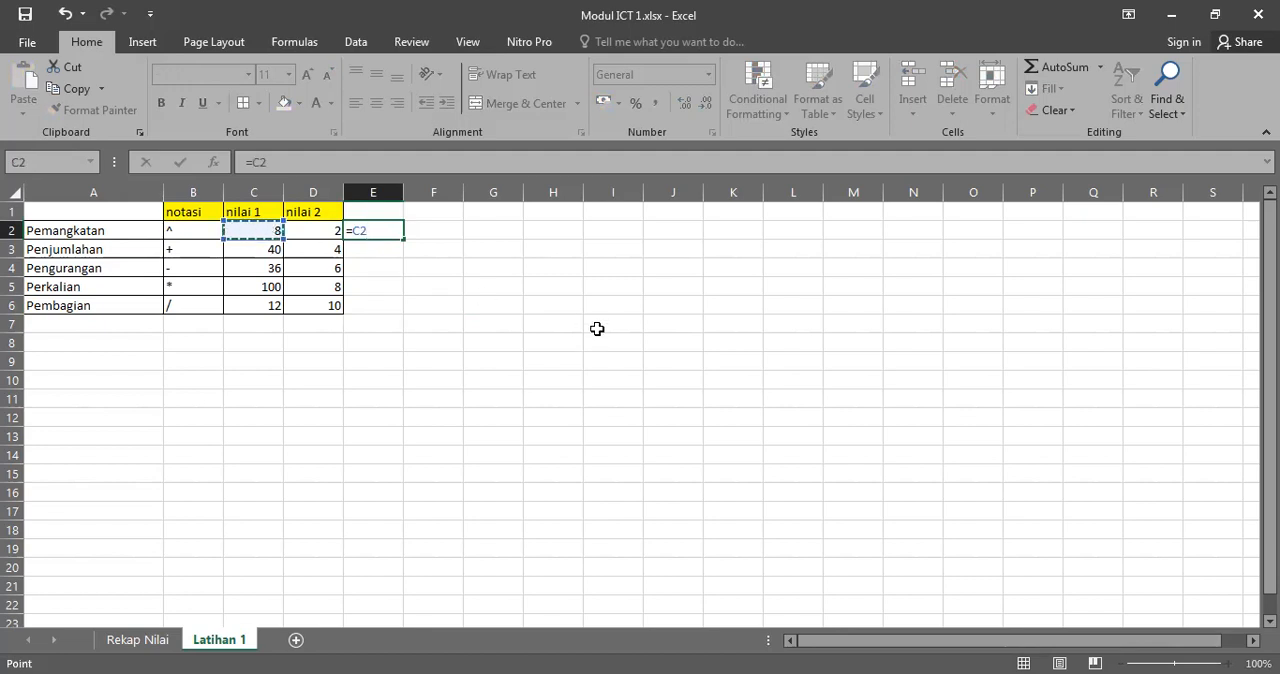
type("^")
left_click(321, 233)
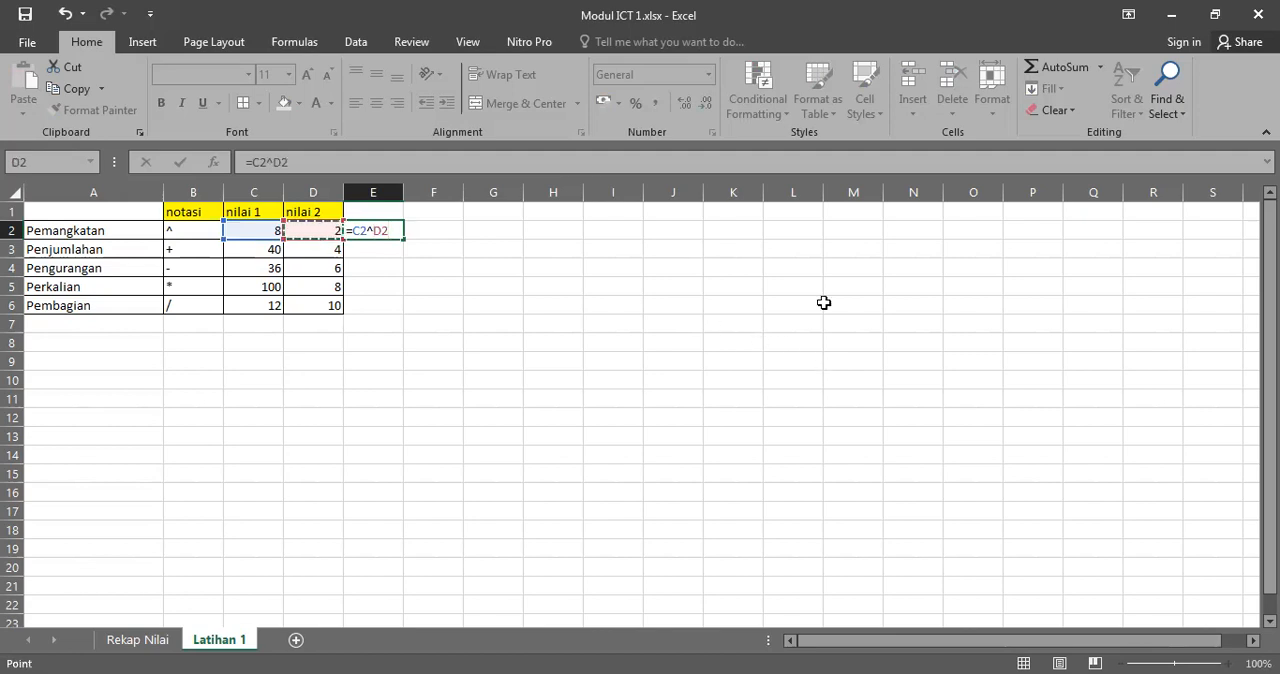
key("Return")
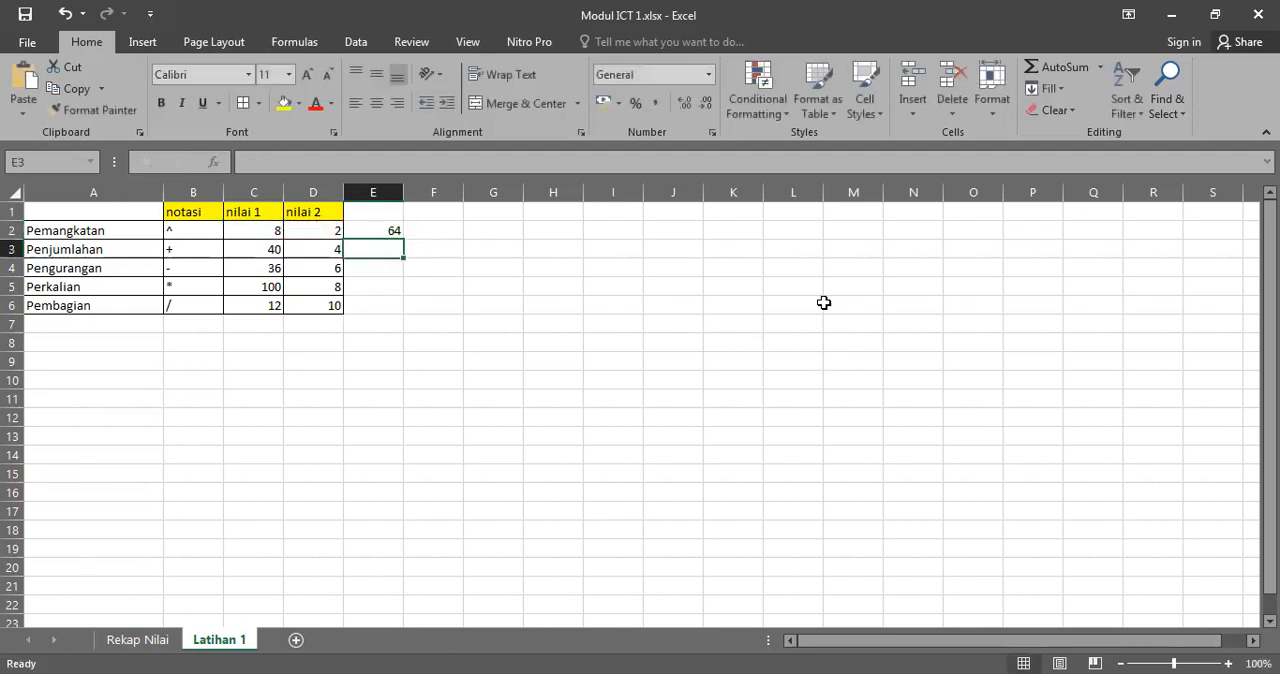
Step: Add the column heading hasil in cell E1
left_click(376, 230)
left_click_drag(376, 230, 366, 308)
left_click(371, 306)
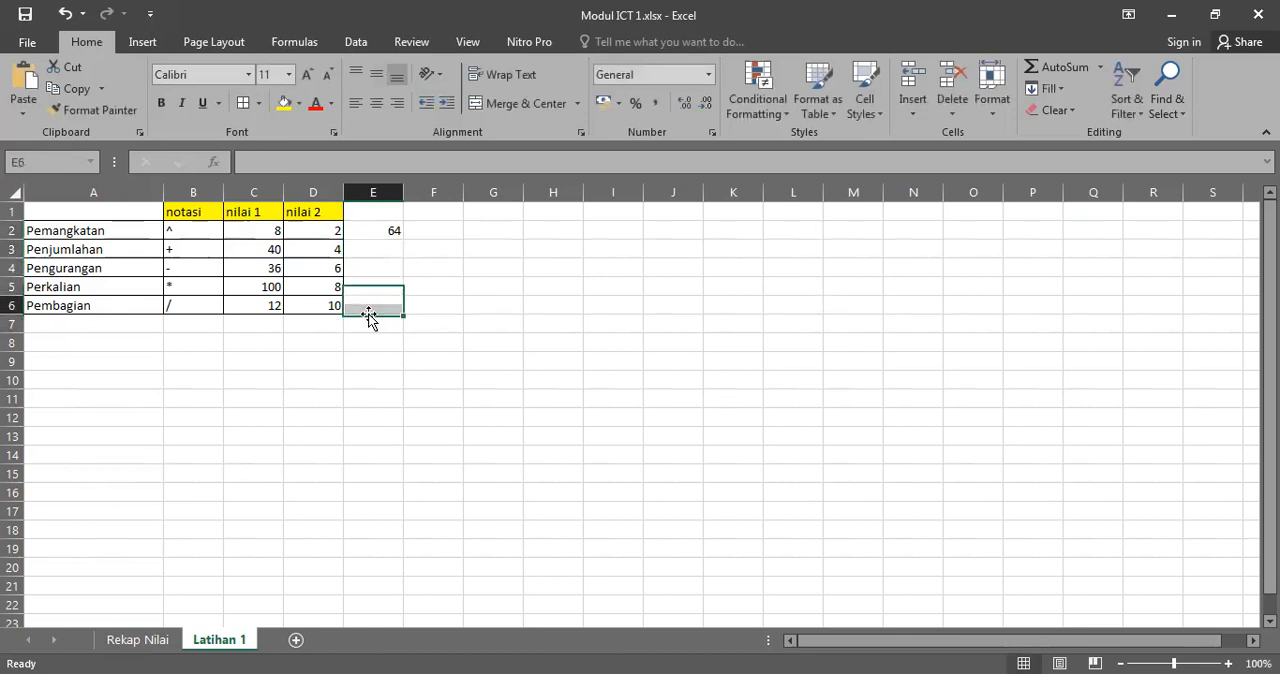
left_click(380, 214)
type("has")
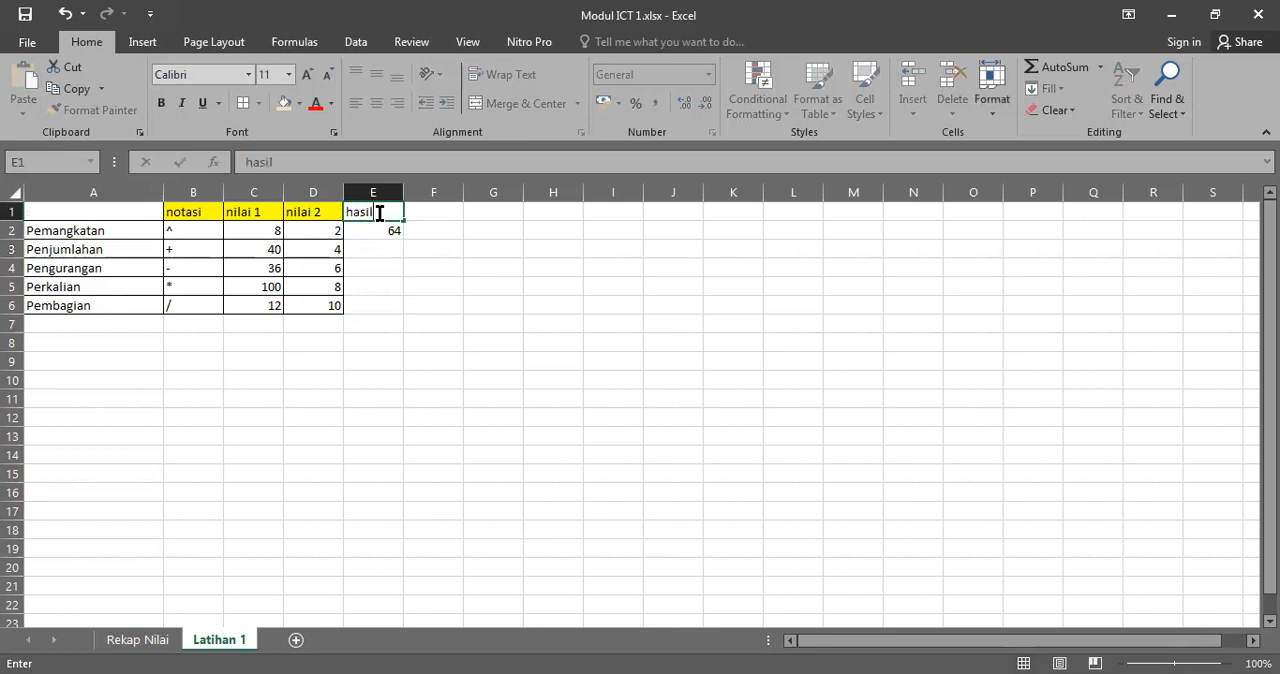
type("il")
key("Return")
Step: Align the headings in B1:E1 vertically to the middle of their cells
left_click(368, 207)
left_click_drag(171, 210, 385, 214)
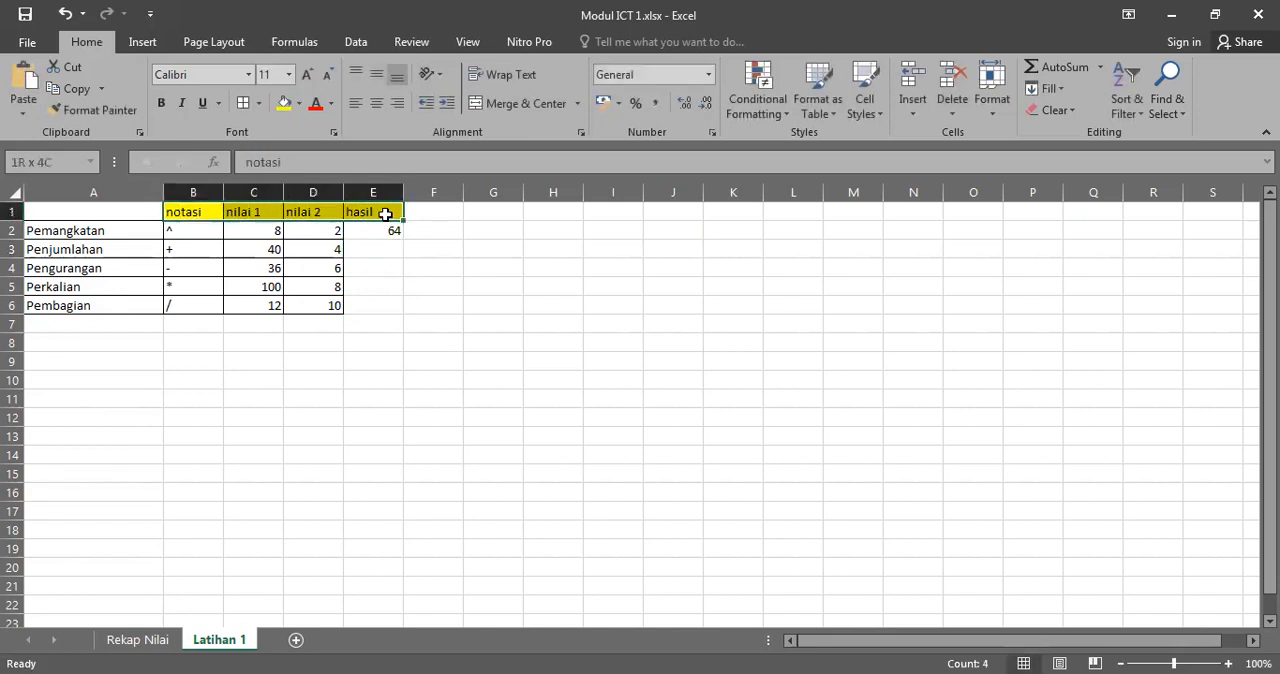
left_click(376, 74)
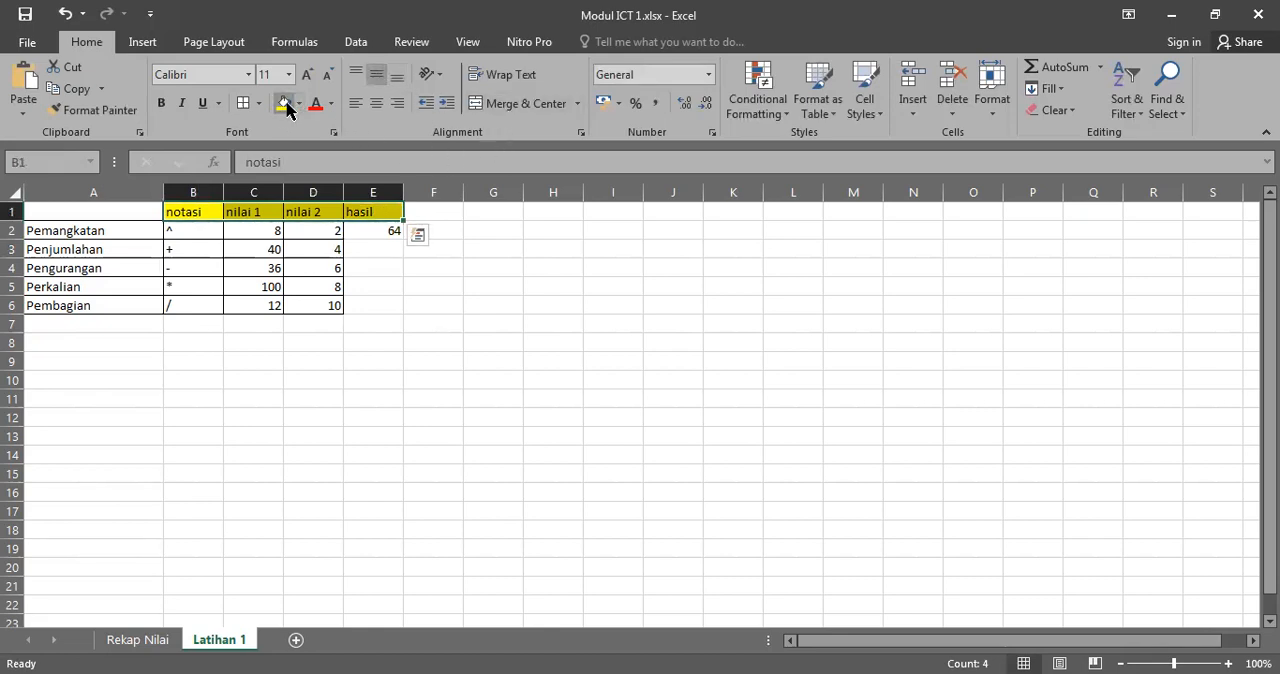
left_click(386, 250)
Step: Apply all borders to the hasil column cells E2:E6
left_click(383, 229)
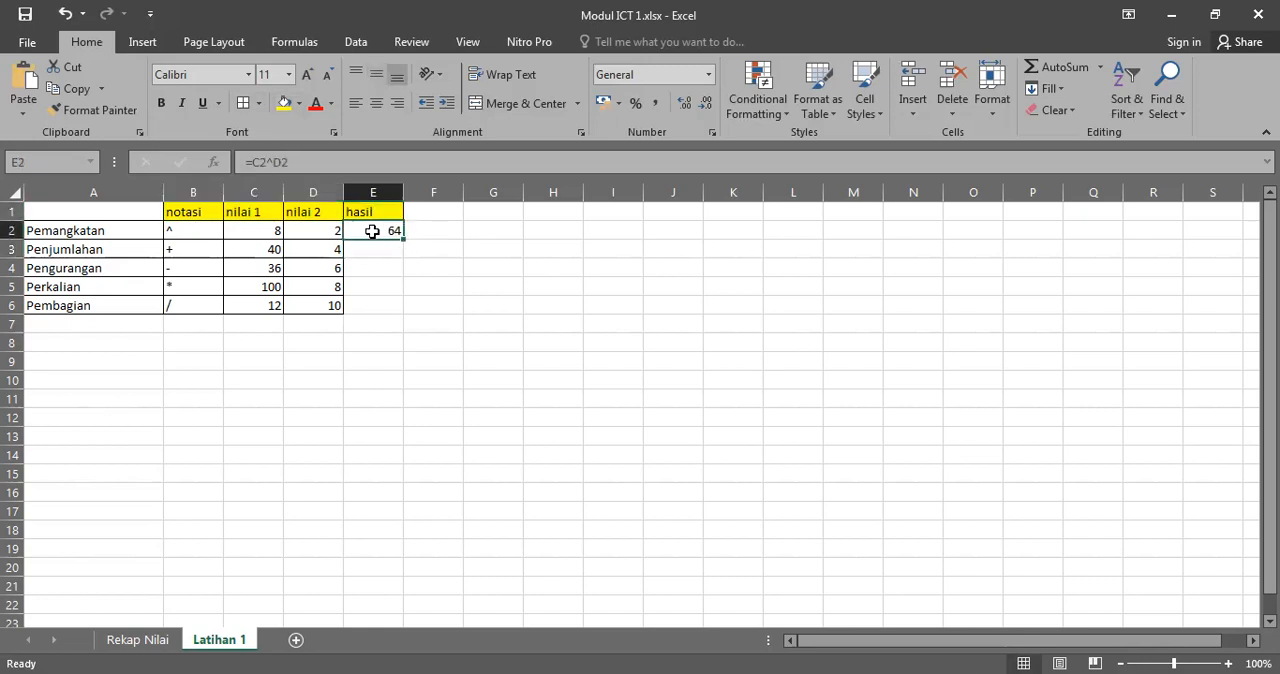
left_click_drag(375, 232, 378, 306)
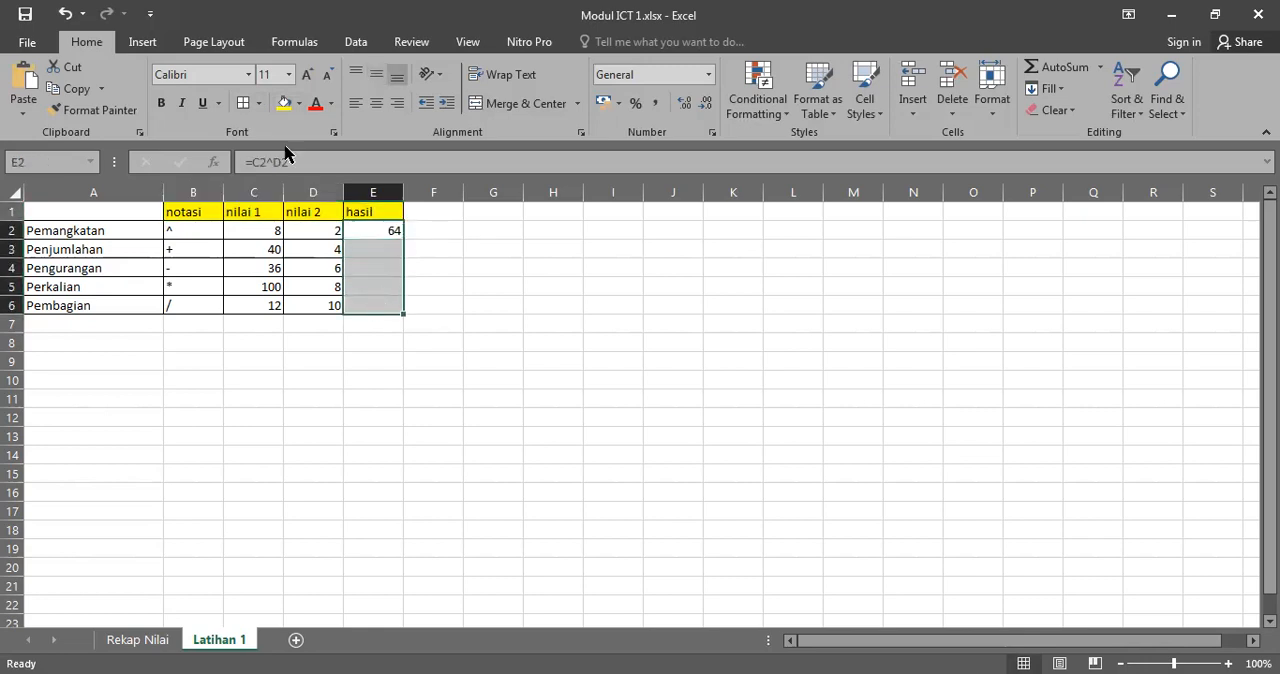
left_click(370, 231)
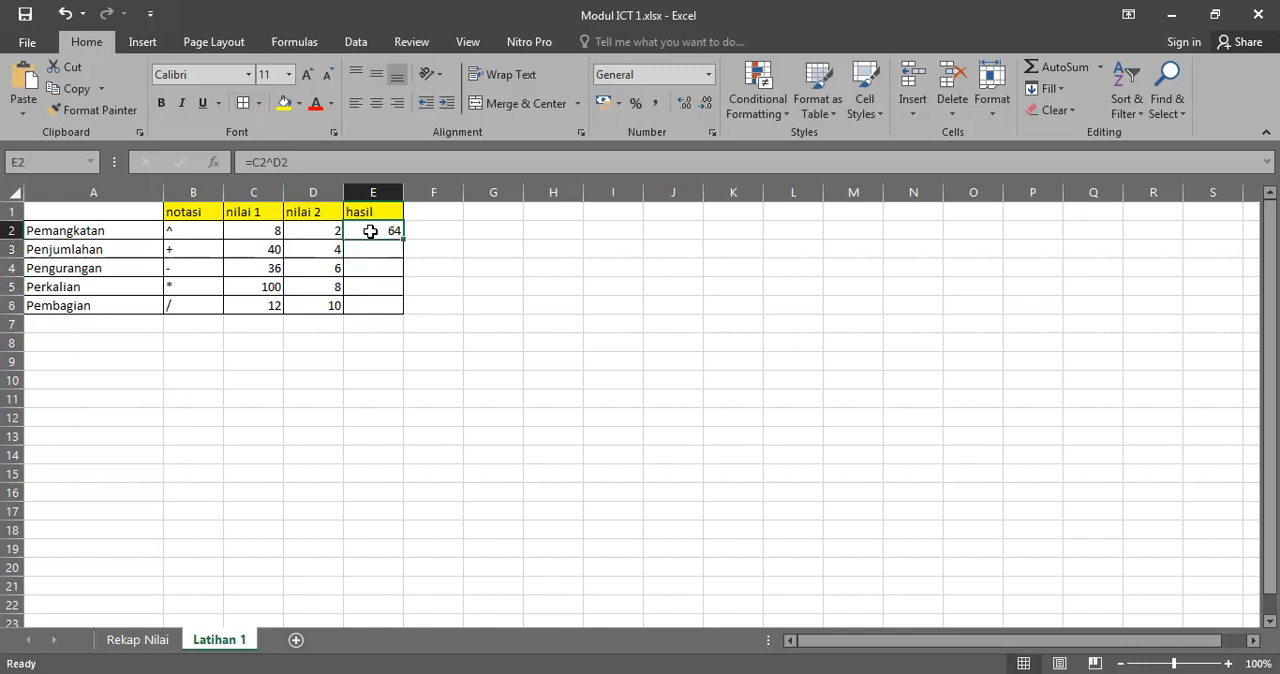
Step: Calculate the Penjumlahan result in cell E3 with the formula =C3+D3
left_click(372, 248)
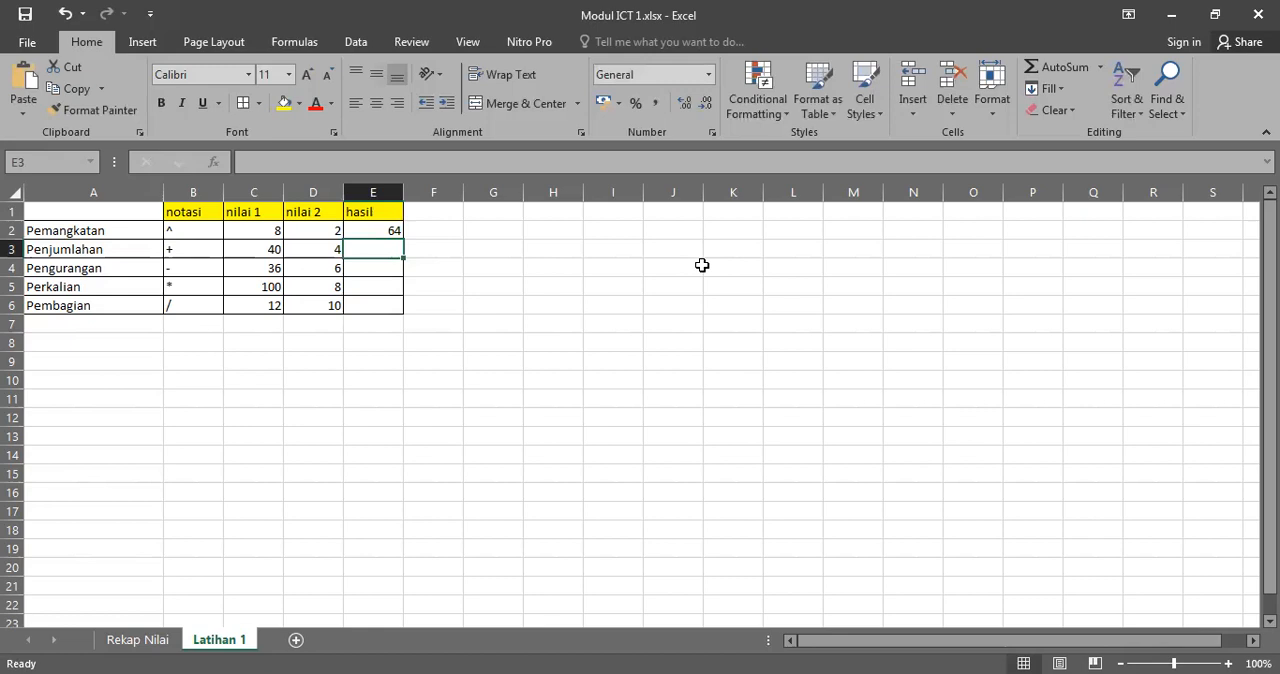
type("=")
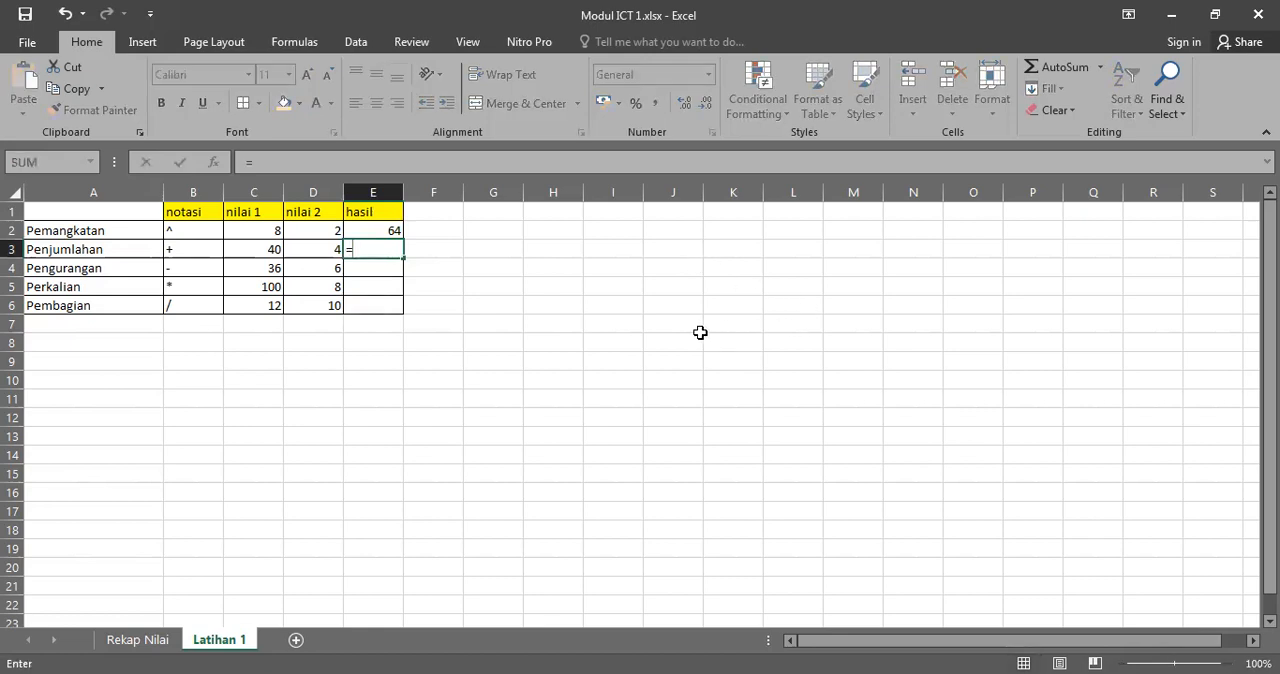
left_click(264, 249)
type("+")
left_click(319, 249)
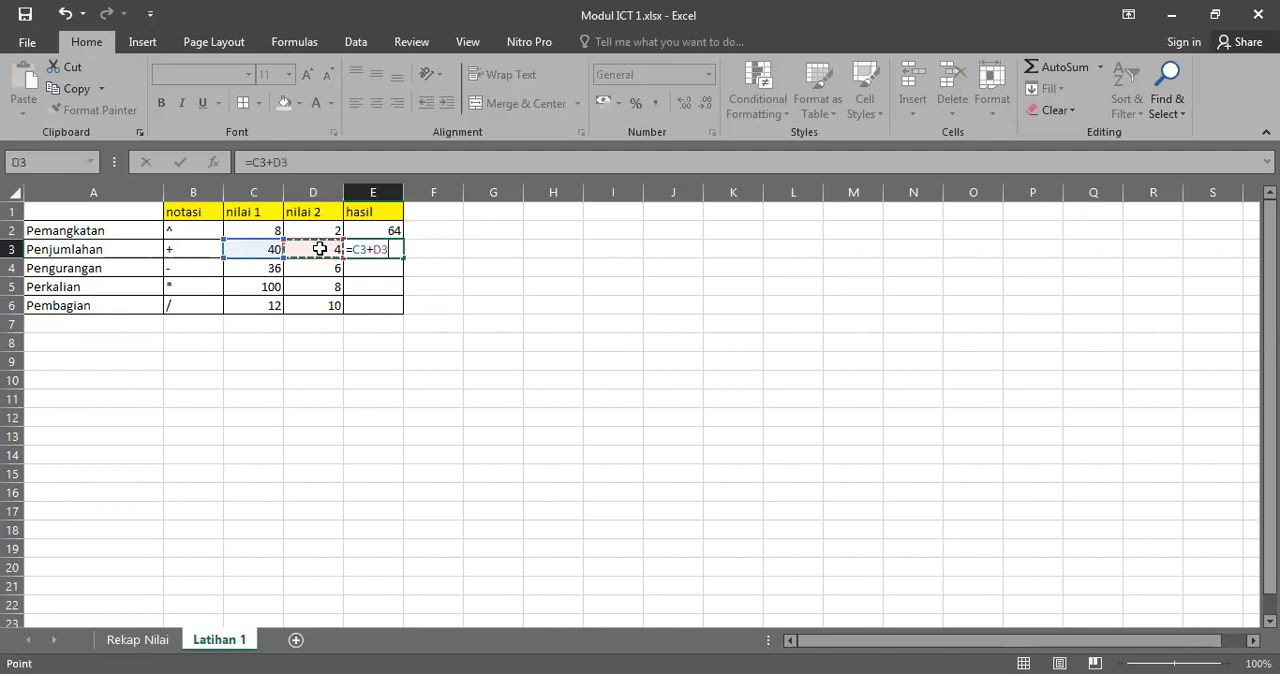
key("Return")
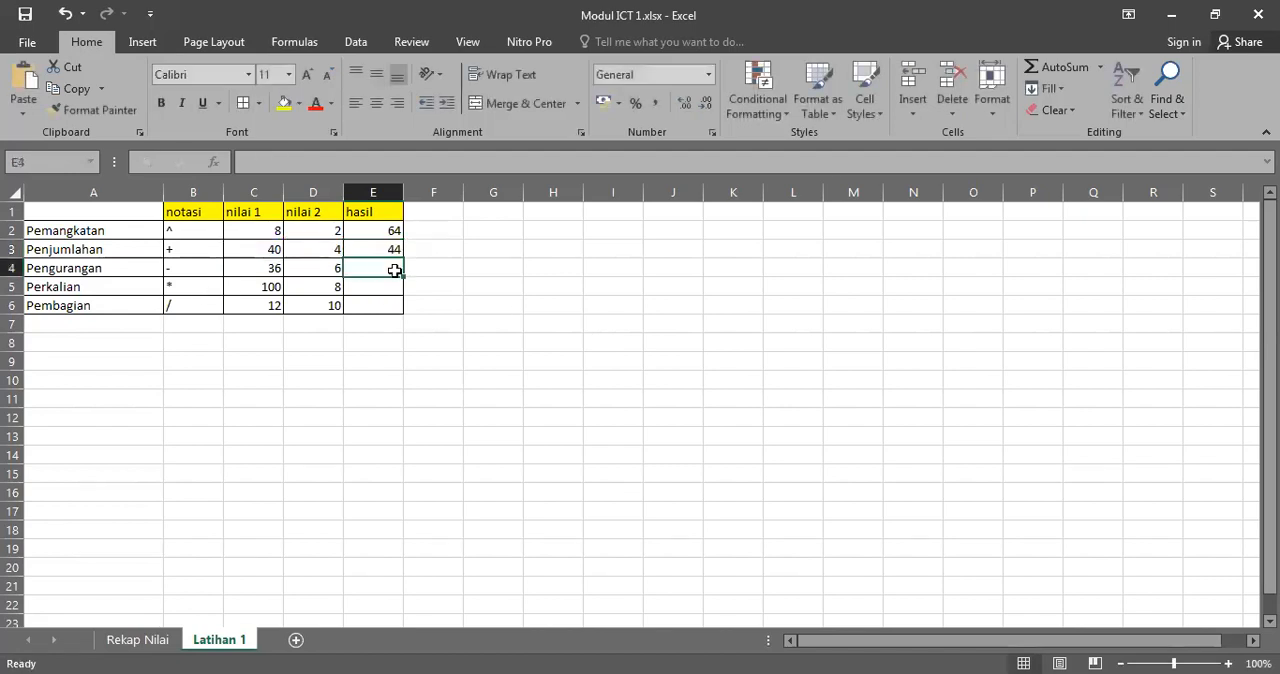
Step: Calculate the Pengurangan result in cell E4 with the formula =C4-D4
left_click(267, 270)
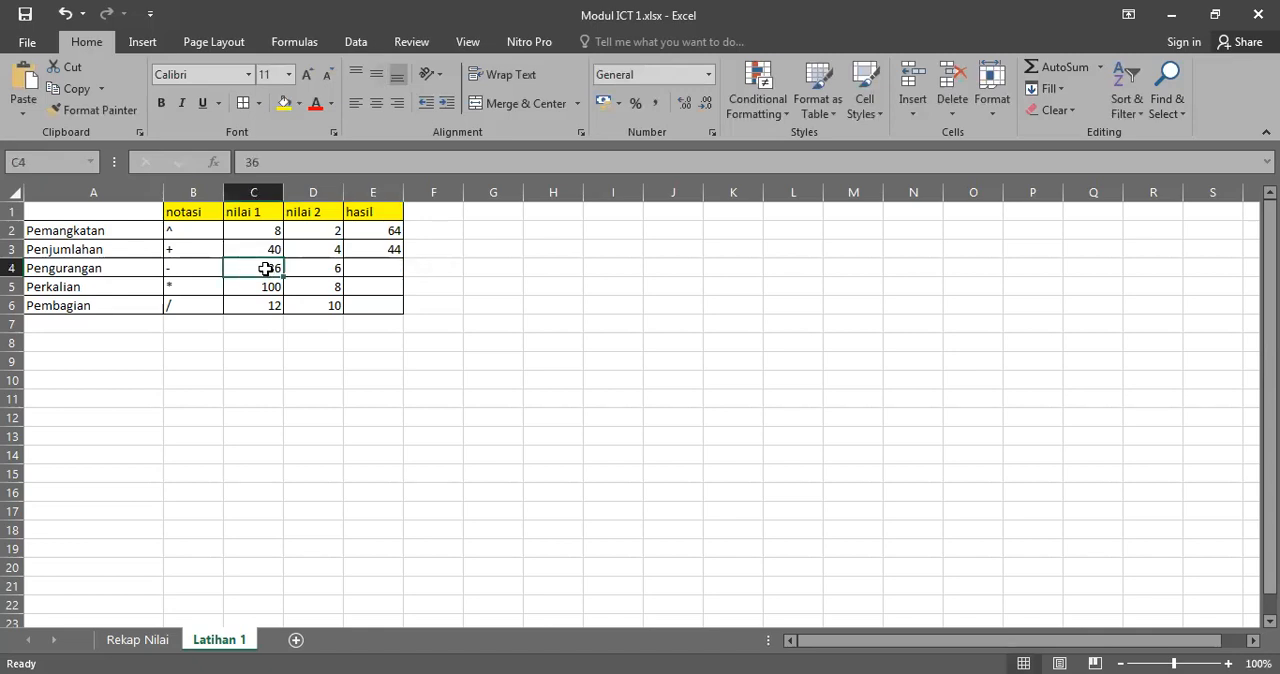
left_click(389, 270)
type("=")
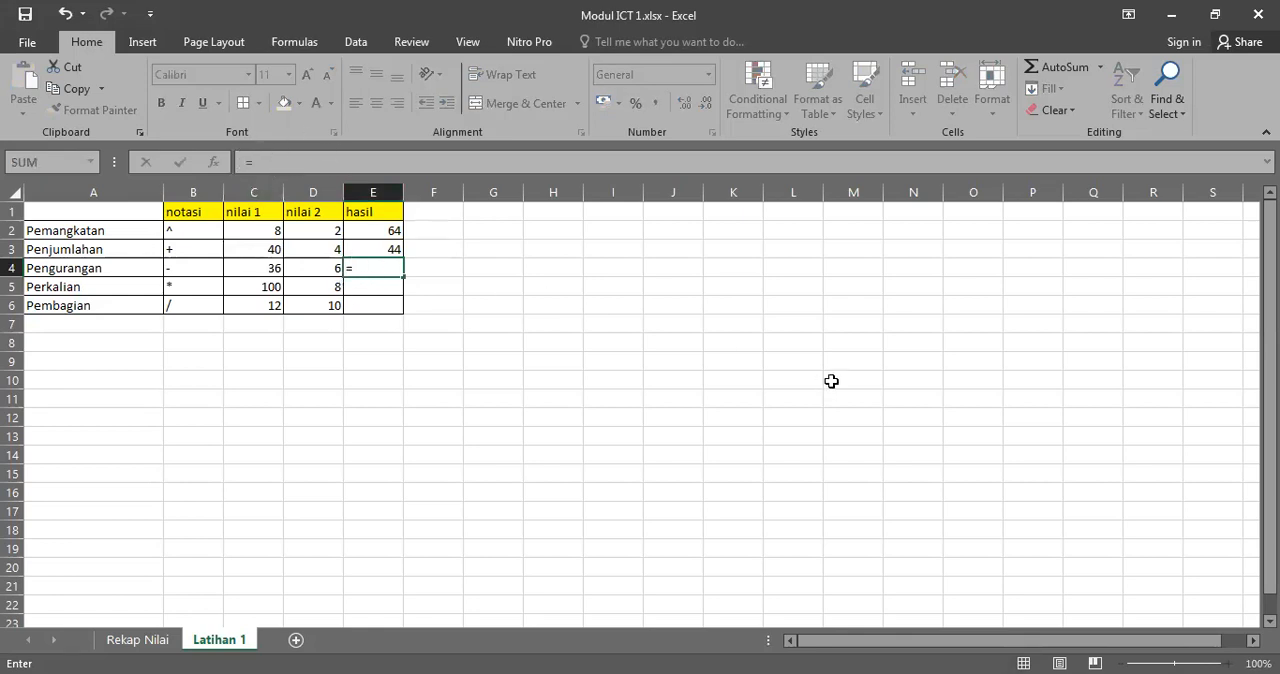
left_click(270, 268)
type("-")
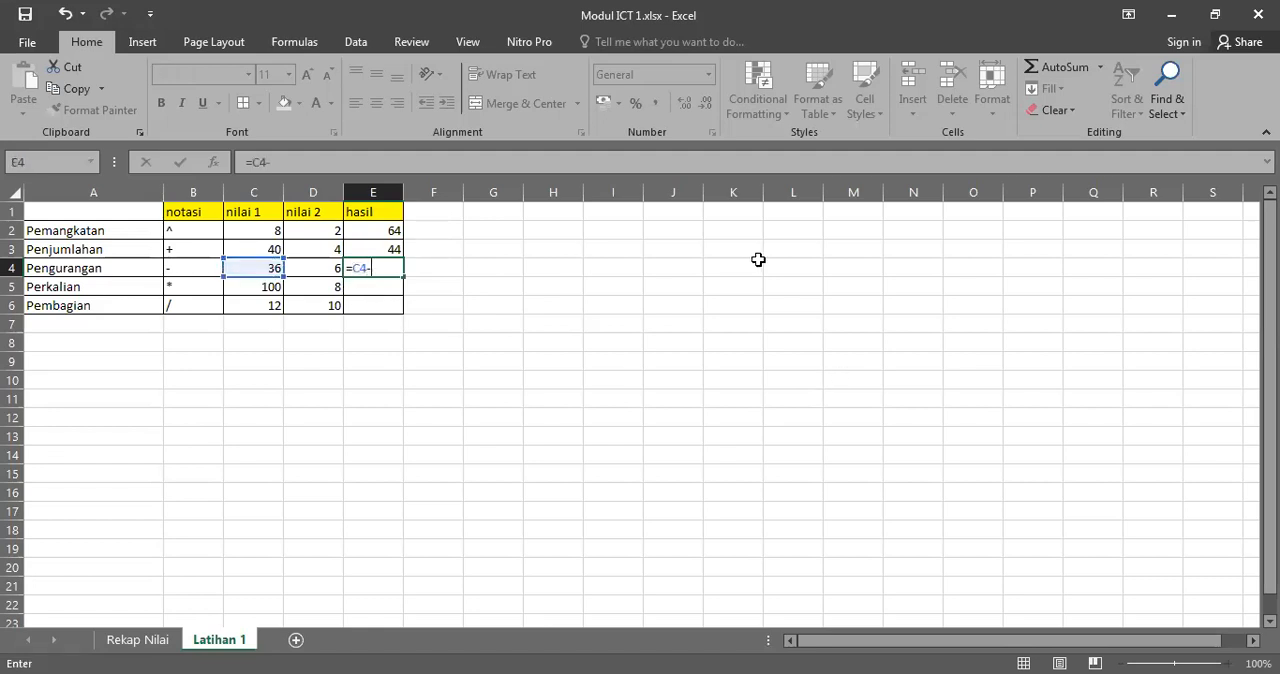
left_click(325, 262)
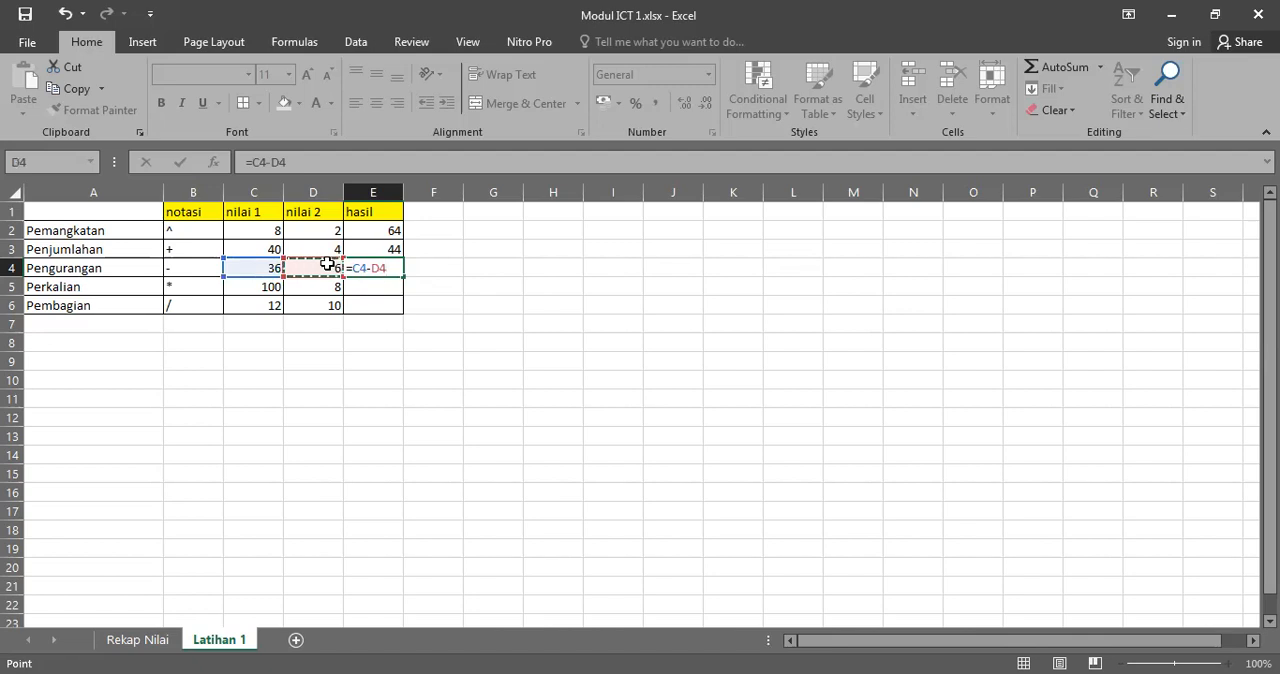
key("Return")
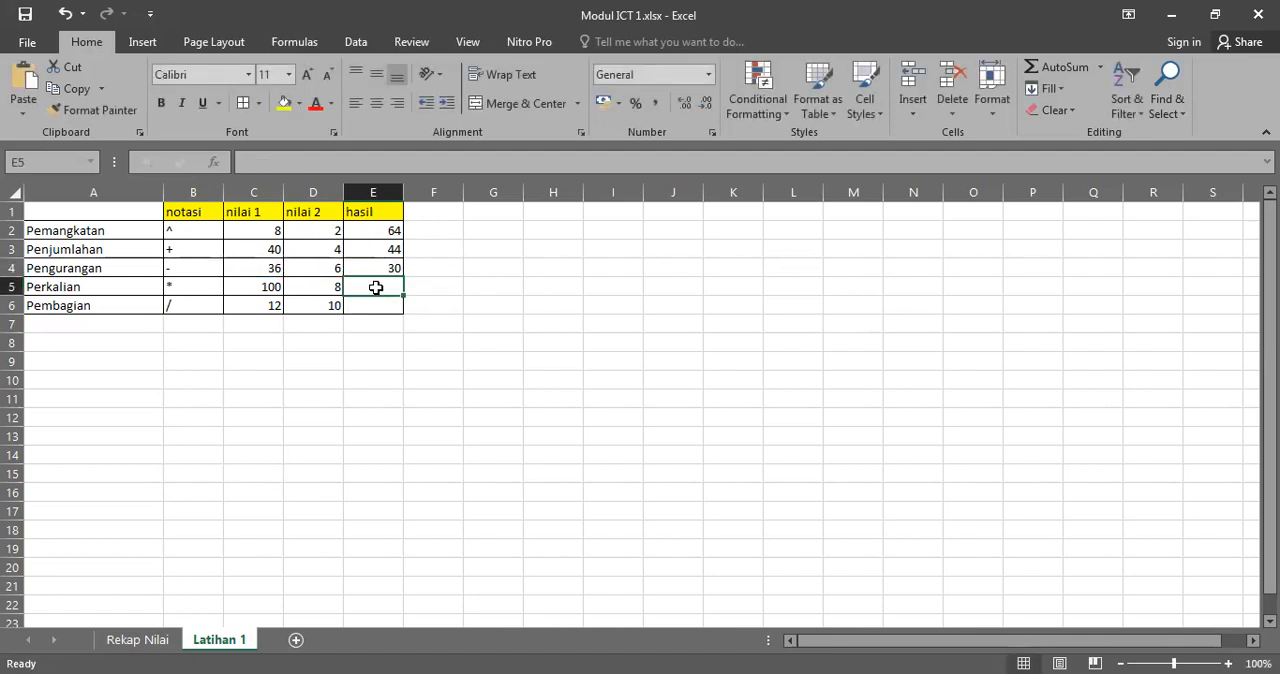
Step: Calculate the Perkalian result in cell E5 with the formula =C5*D5
type("=")
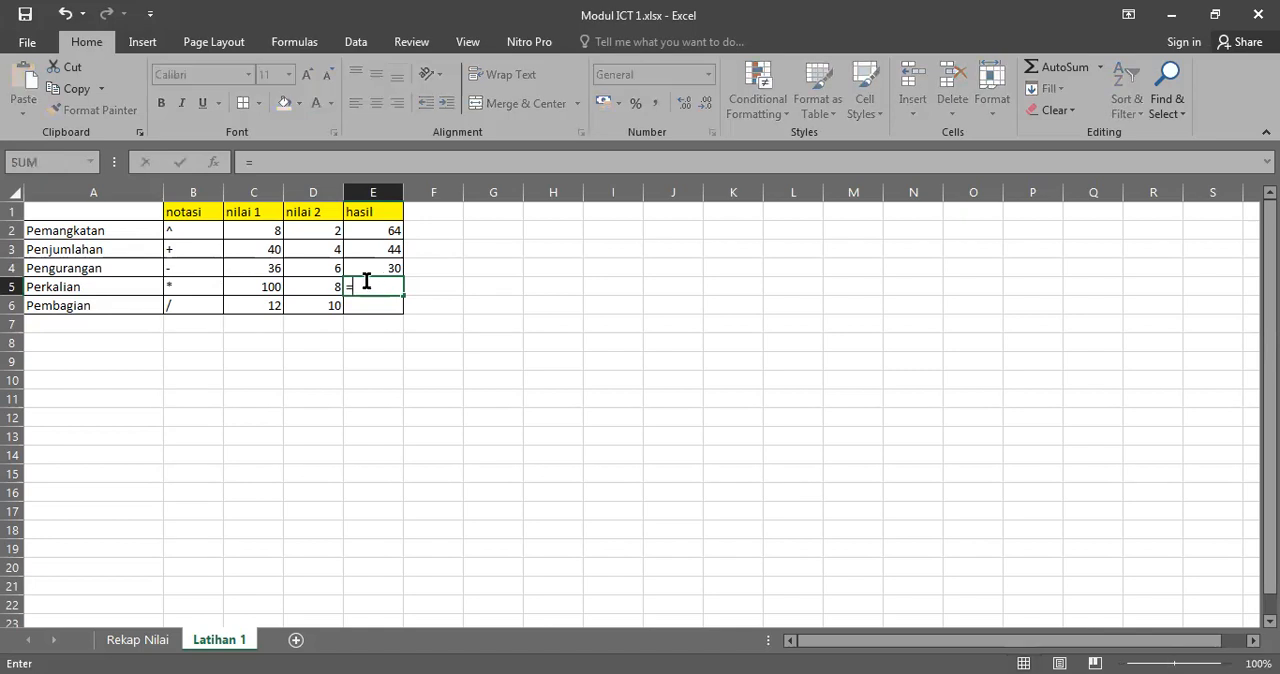
left_click(265, 287)
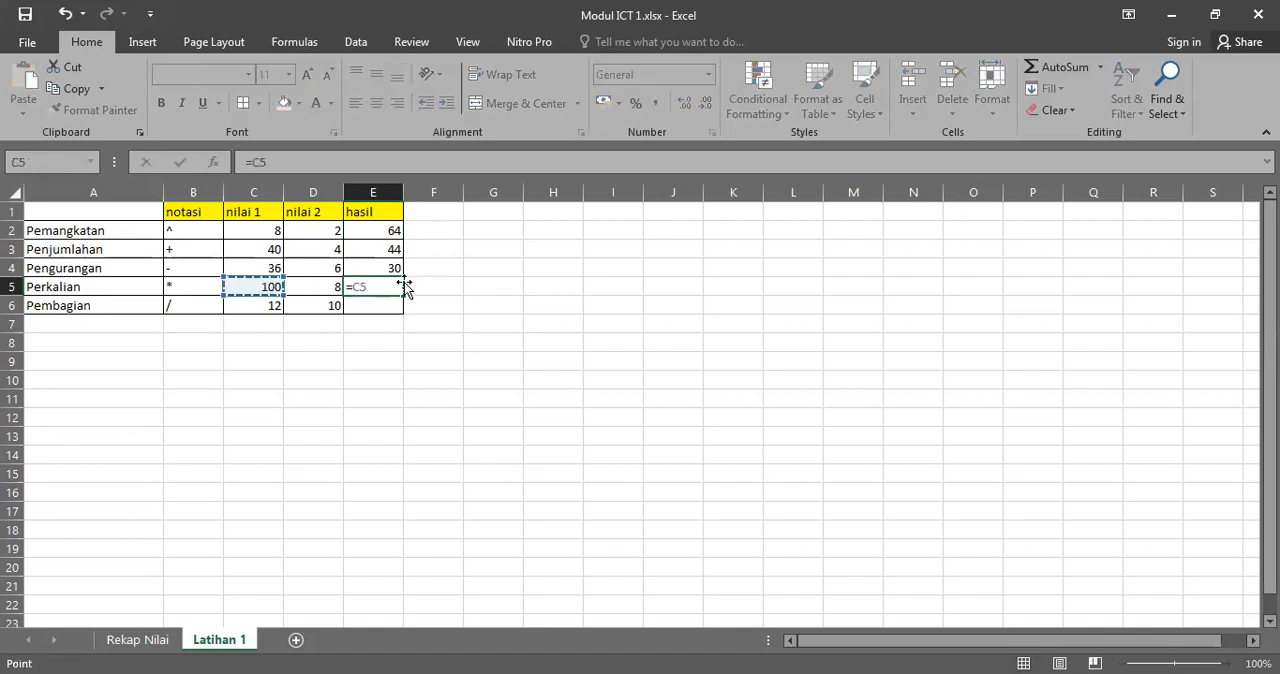
type("*")
left_click(309, 284)
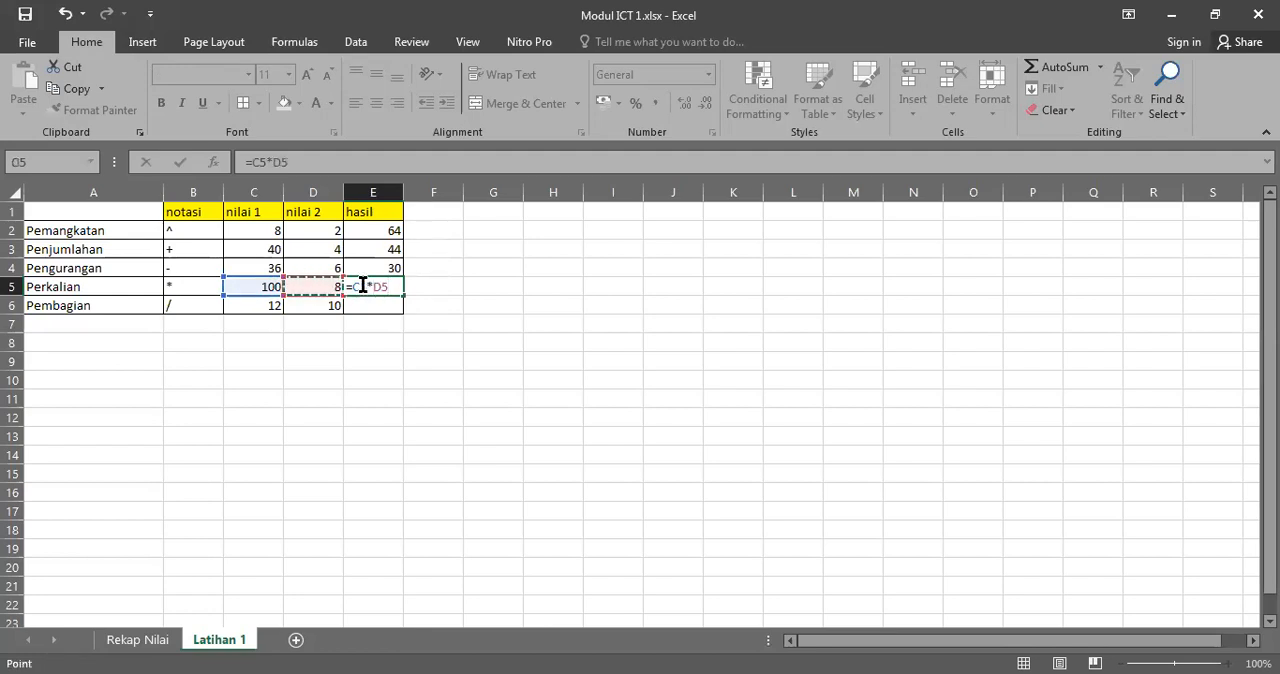
key("Return")
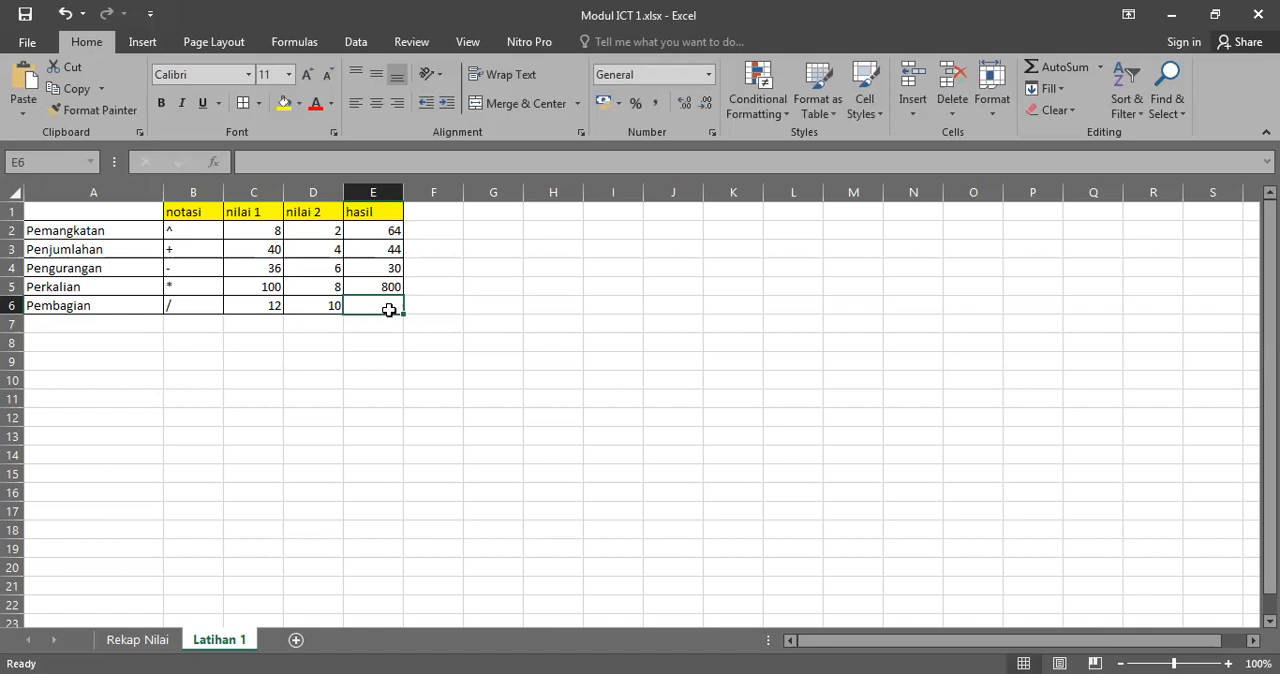
Step: Calculate the Pembagian result in cell E6 with the formula =C6/D6
type("=")
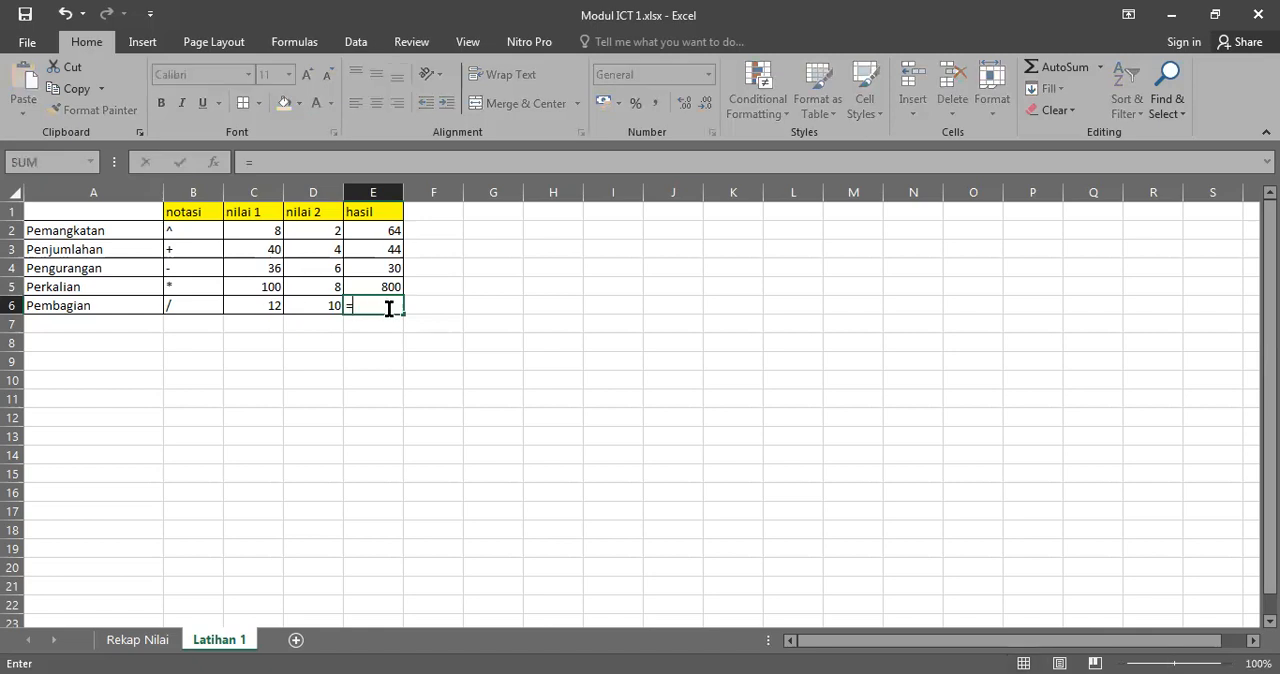
left_click(266, 311)
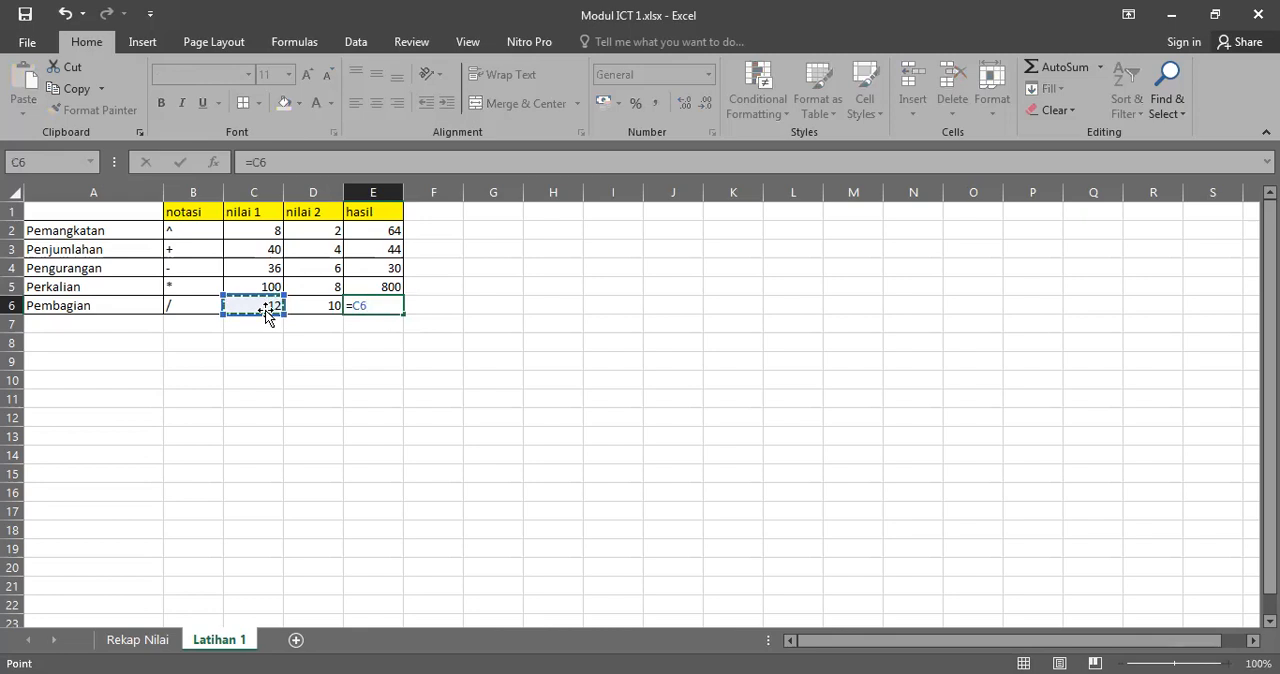
type("/")
left_click(307, 302)
key("Return")
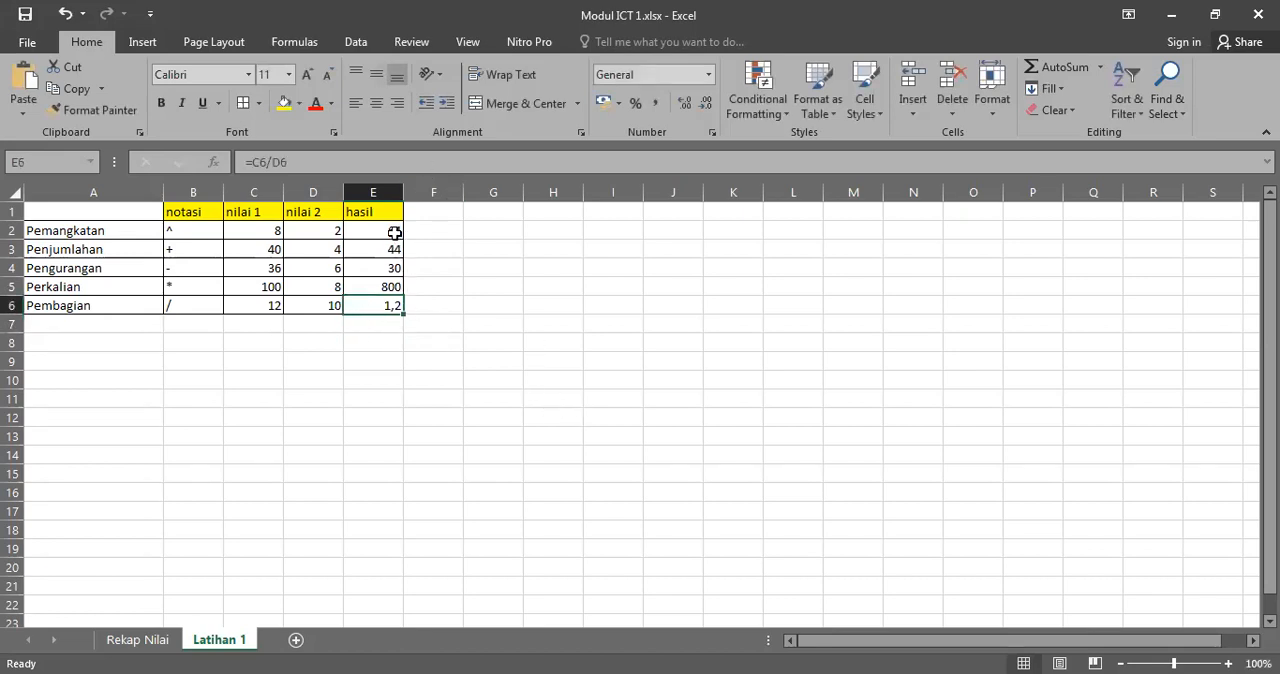
Step: Review the formulas behind the hasil results in cells E2 to E6, comparing each with its row's operator
left_click_drag(389, 230, 198, 303)
left_click(472, 249)
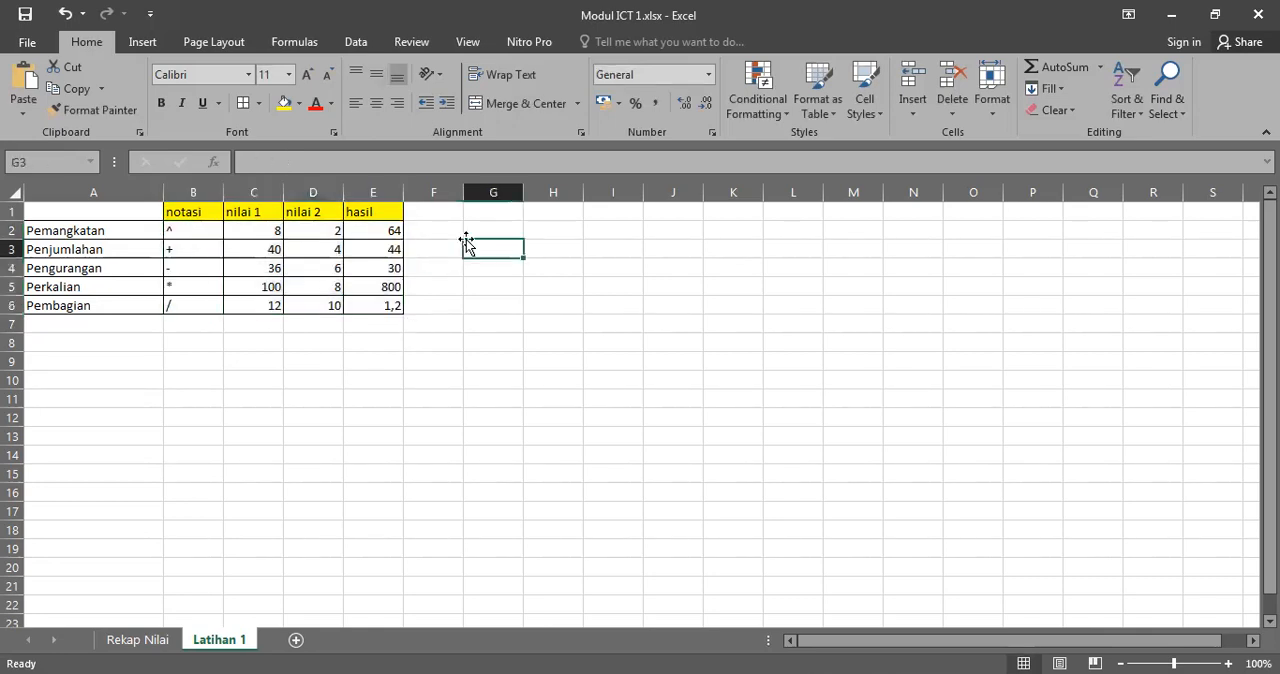
left_click(386, 230)
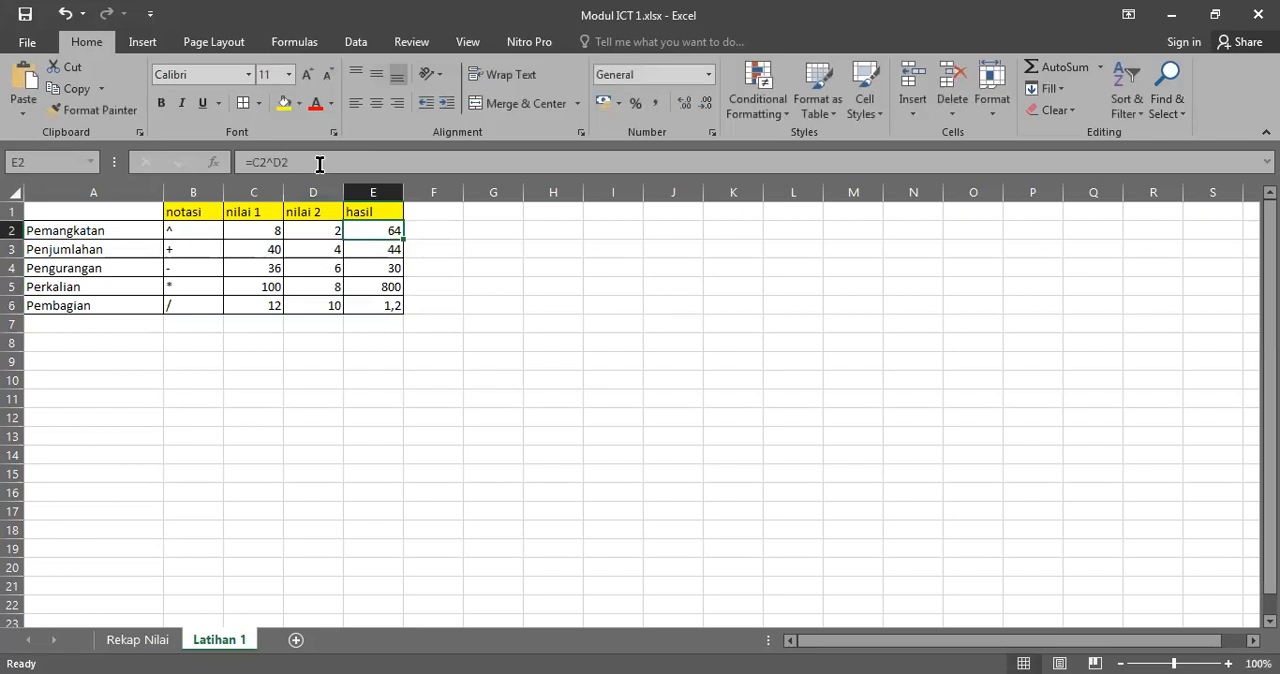
key("Down")
key("Down")
key("Down")
key("Down")
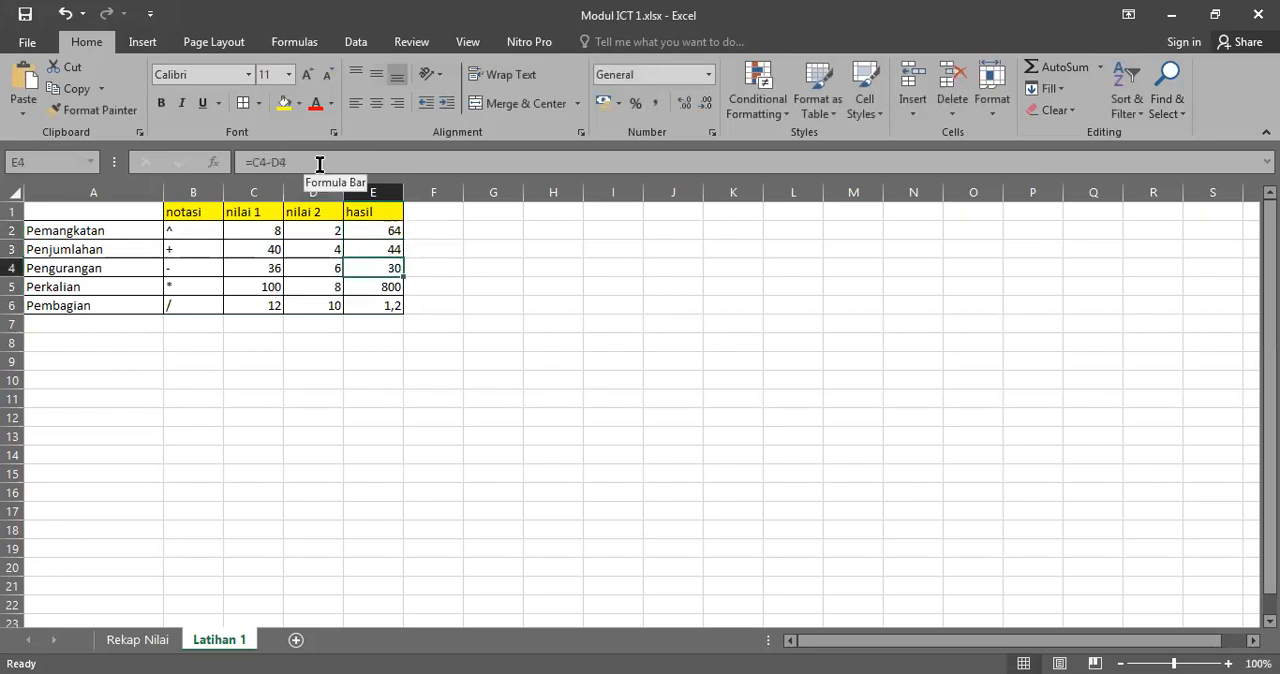
key("Up")
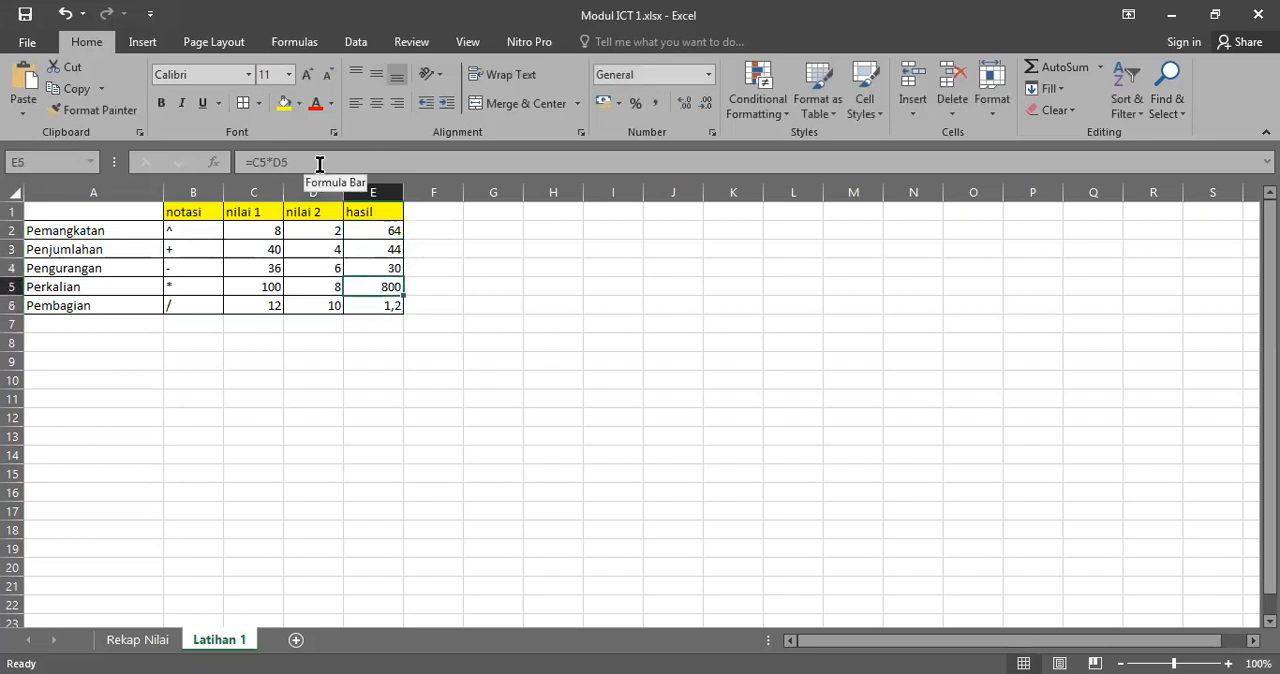
key("Up")
key("Up")
key("Up")
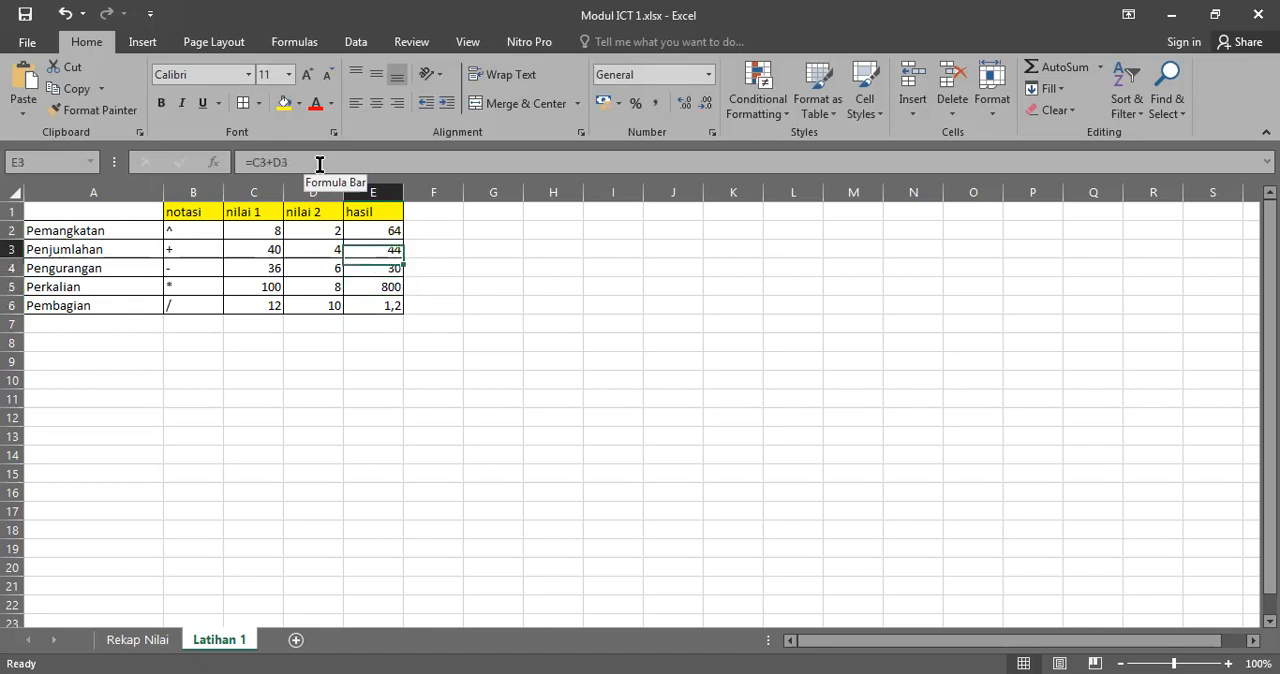
key("Down")
key("Down")
key("Down")
key("Down")
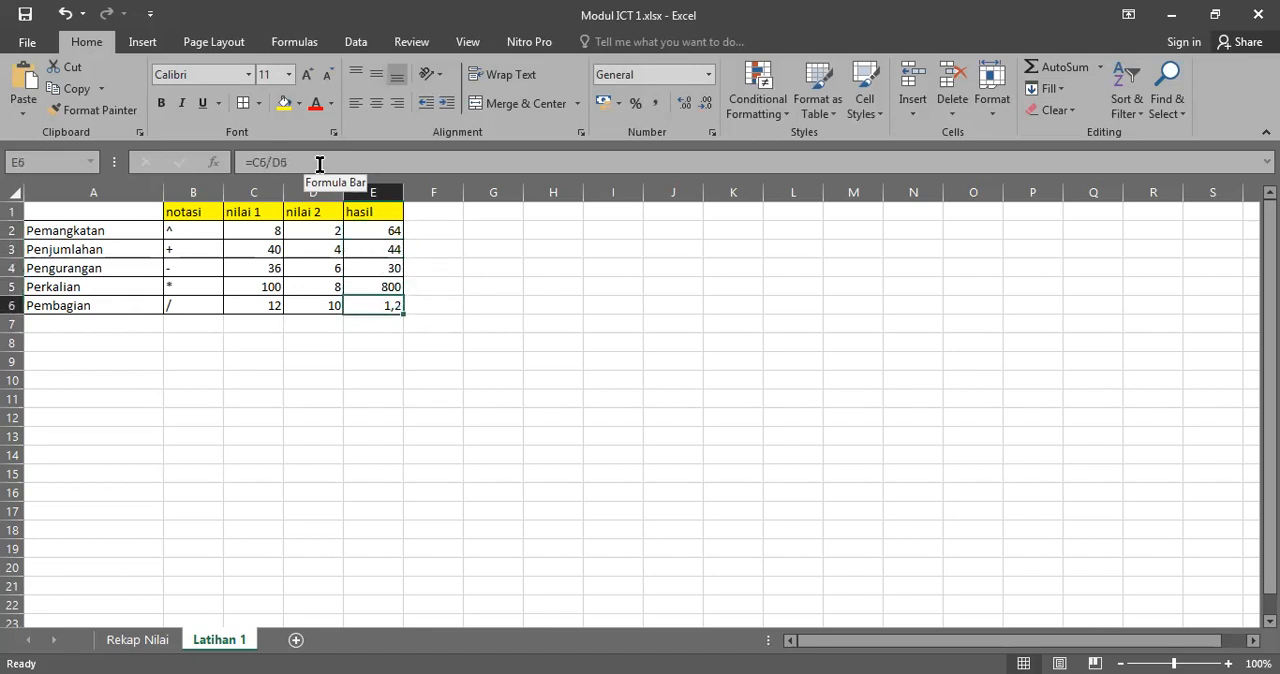
left_click(485, 455)
left_click(468, 264)
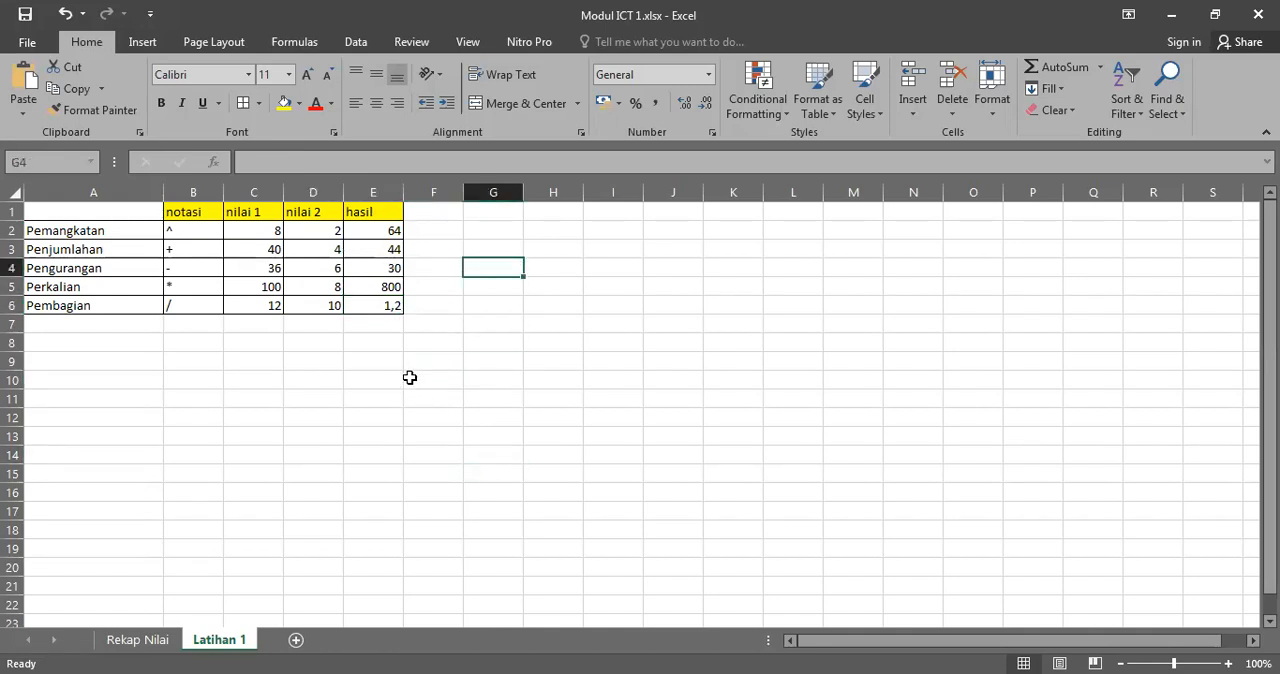
left_click(437, 305)
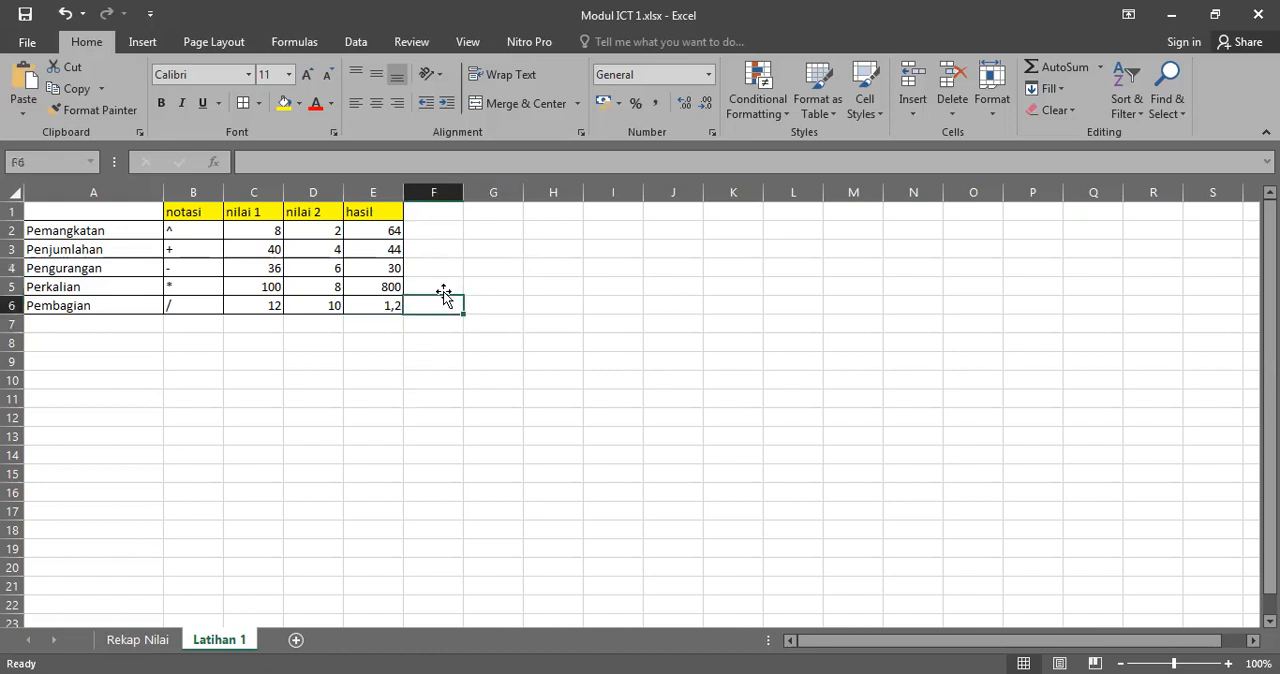
left_click(378, 300)
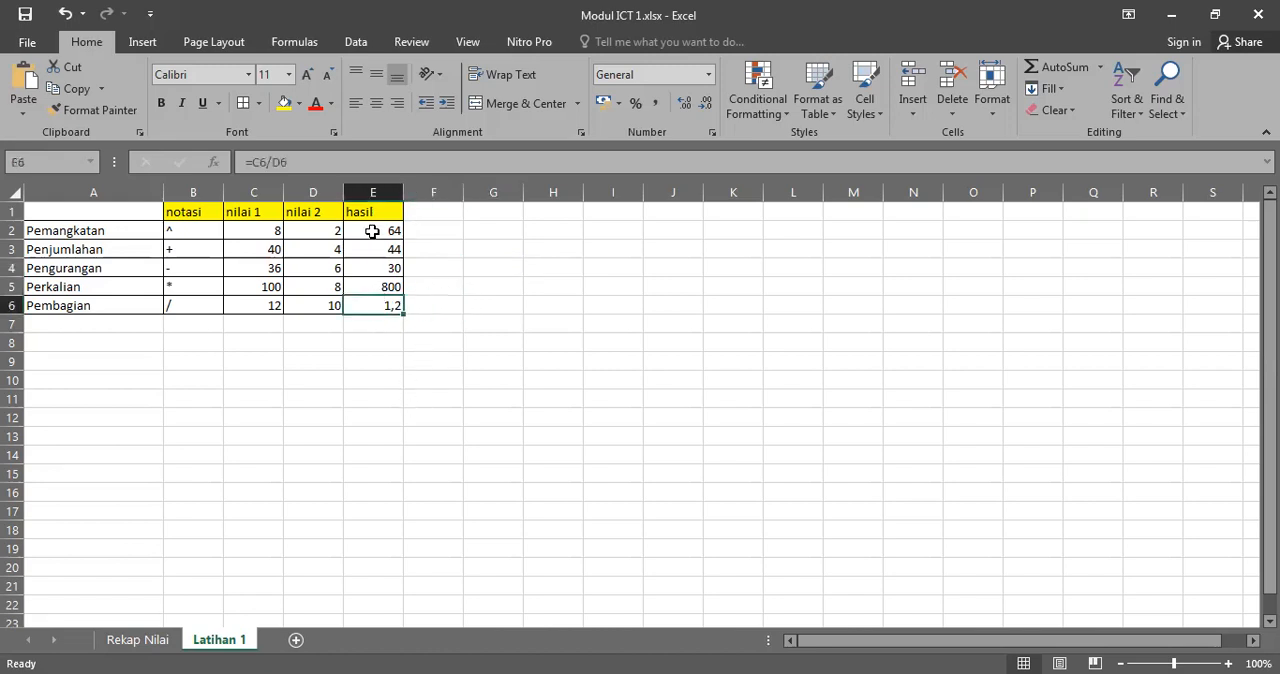
Step: Format the hasil results in E2:E6 as numbers, increasing and decreasing the decimals to finish at two places
left_click_drag(372, 230, 365, 308)
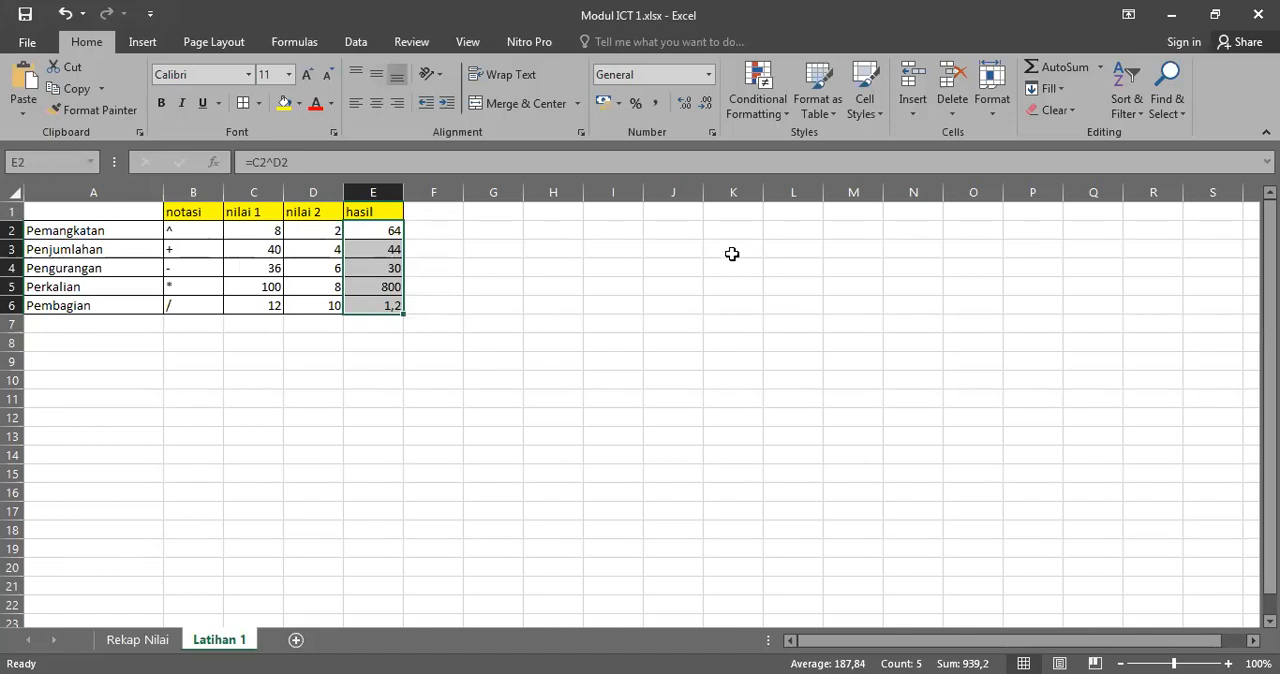
left_click(686, 109)
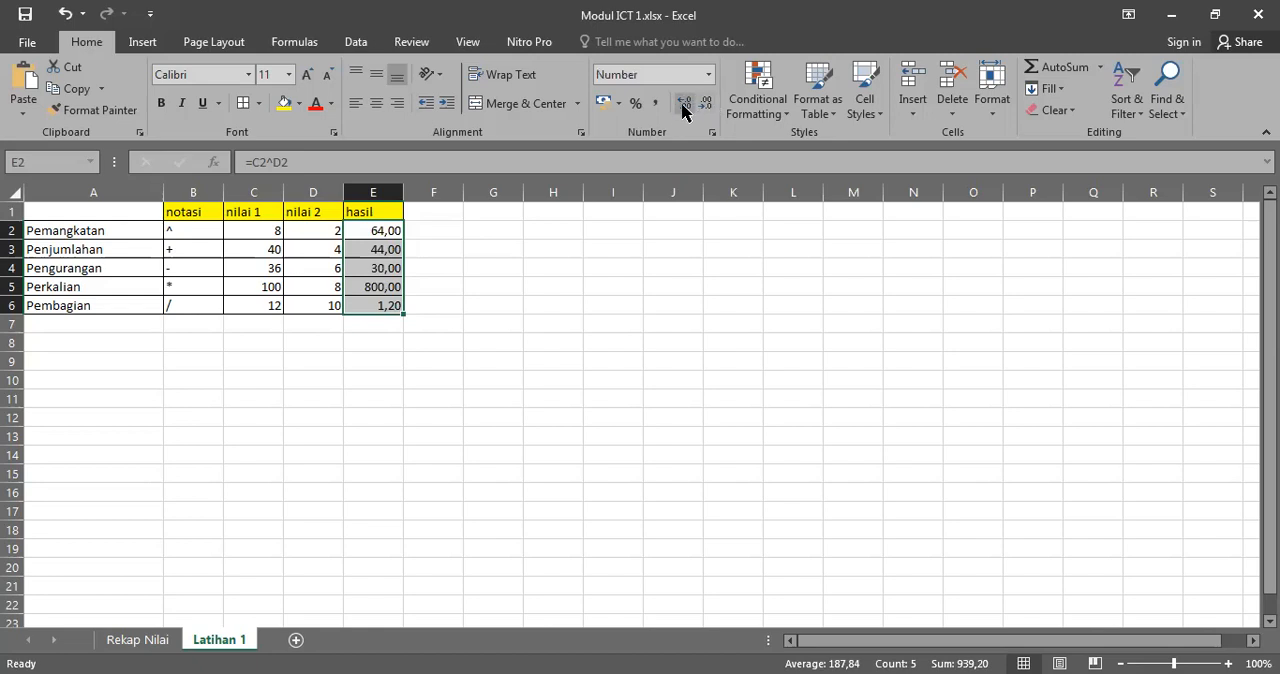
left_click(706, 104)
double_click(686, 104)
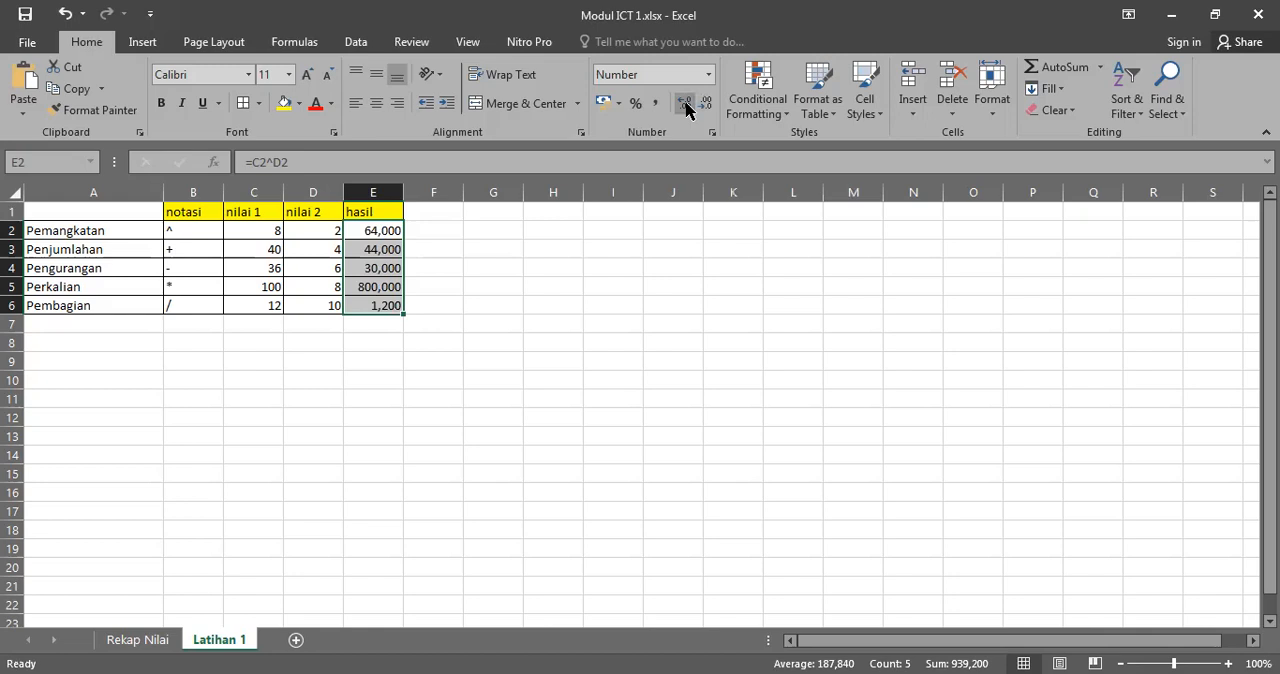
left_click(686, 104)
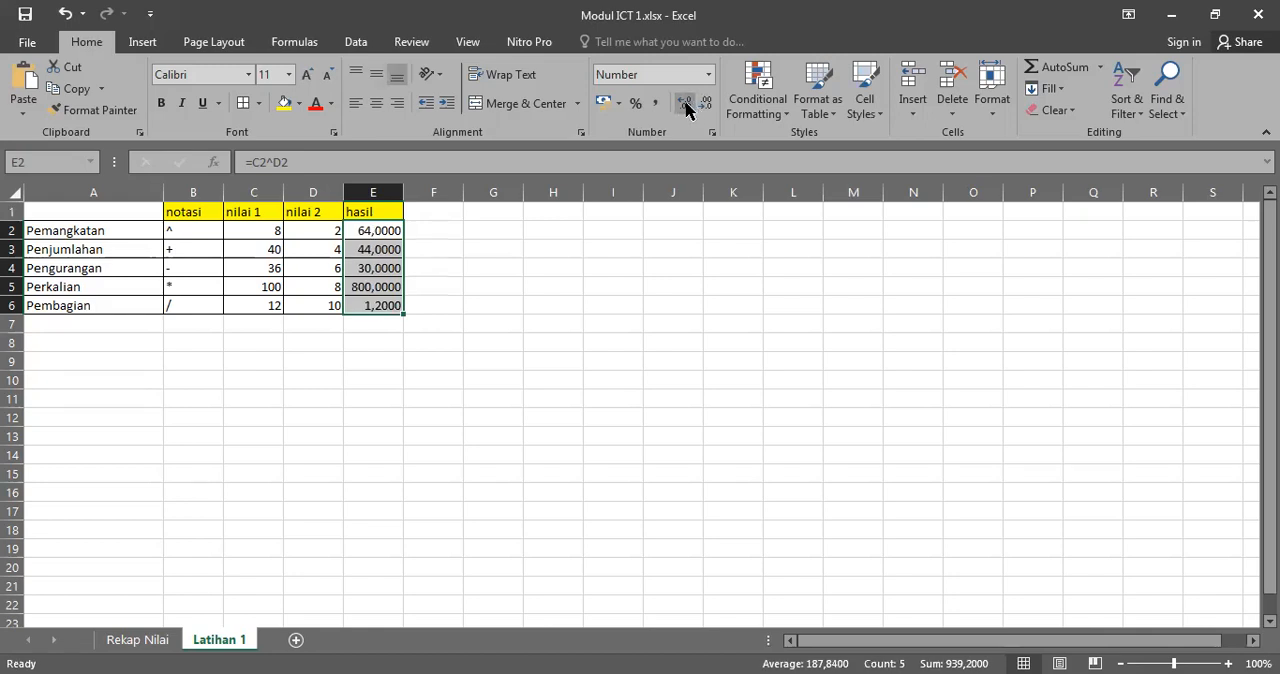
left_click(706, 104)
left_click(706, 104)
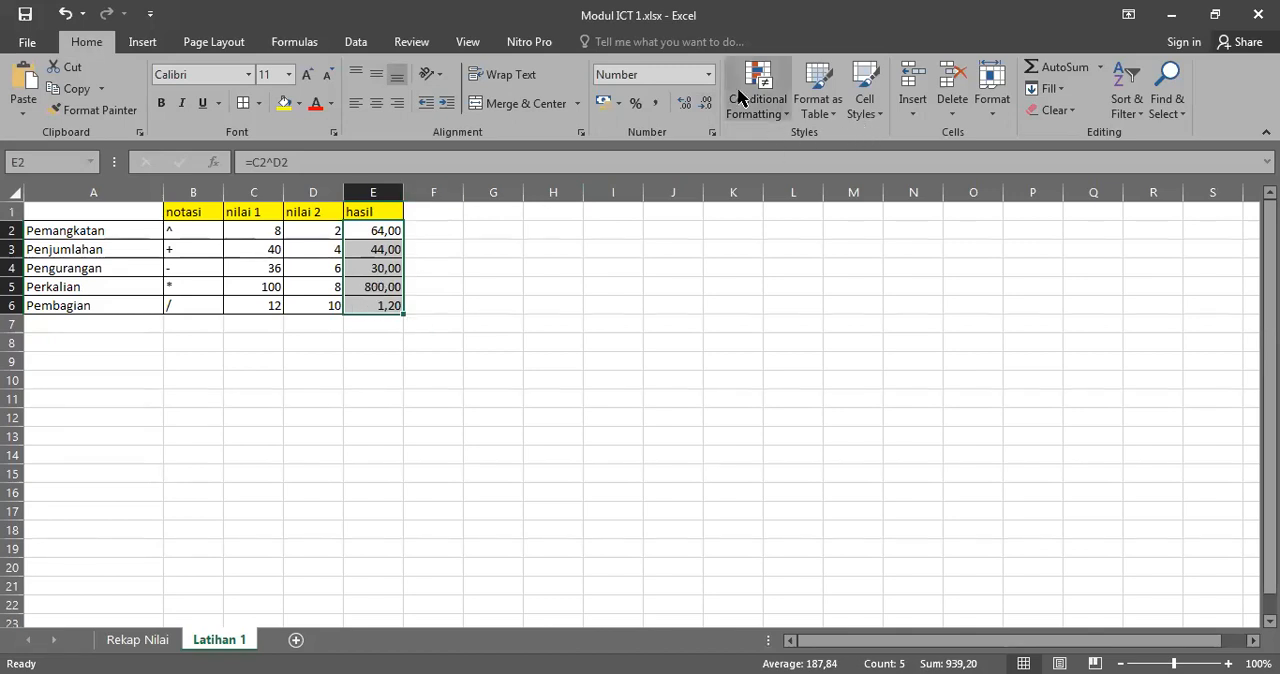
Step: Apply the Currency format to the hasil results in E2:E6 and switch them to the Accounting format
left_click(710, 75)
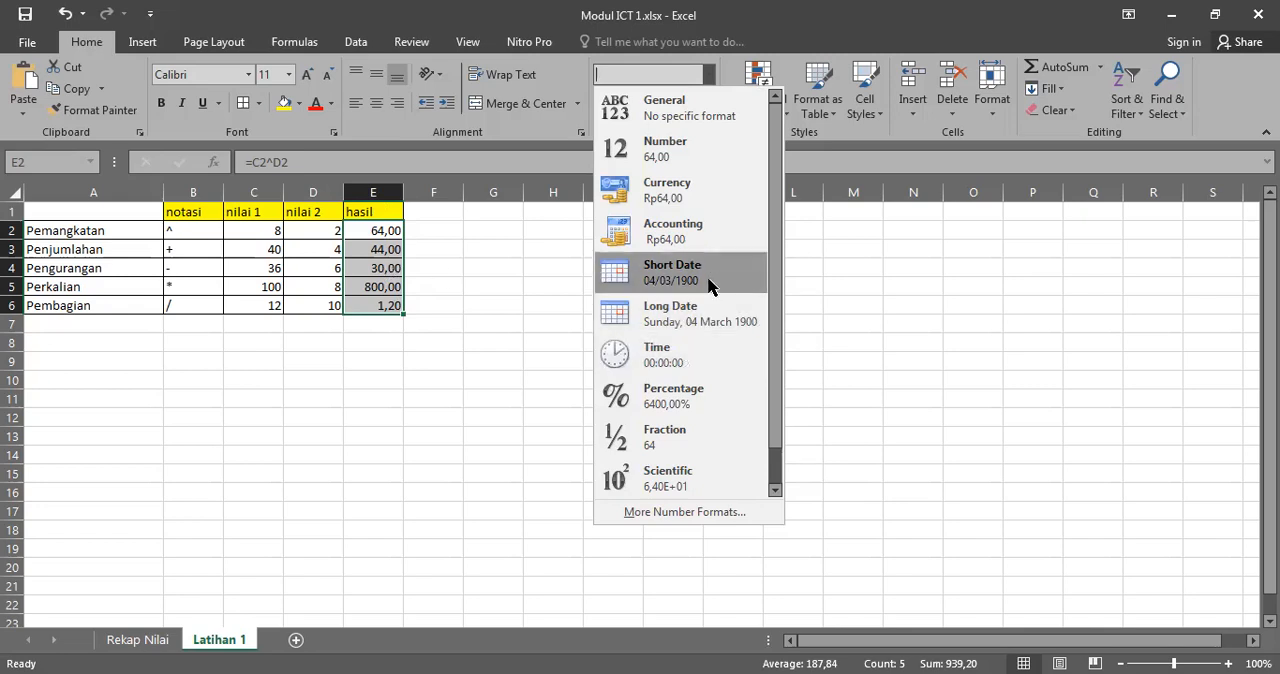
left_click(704, 191)
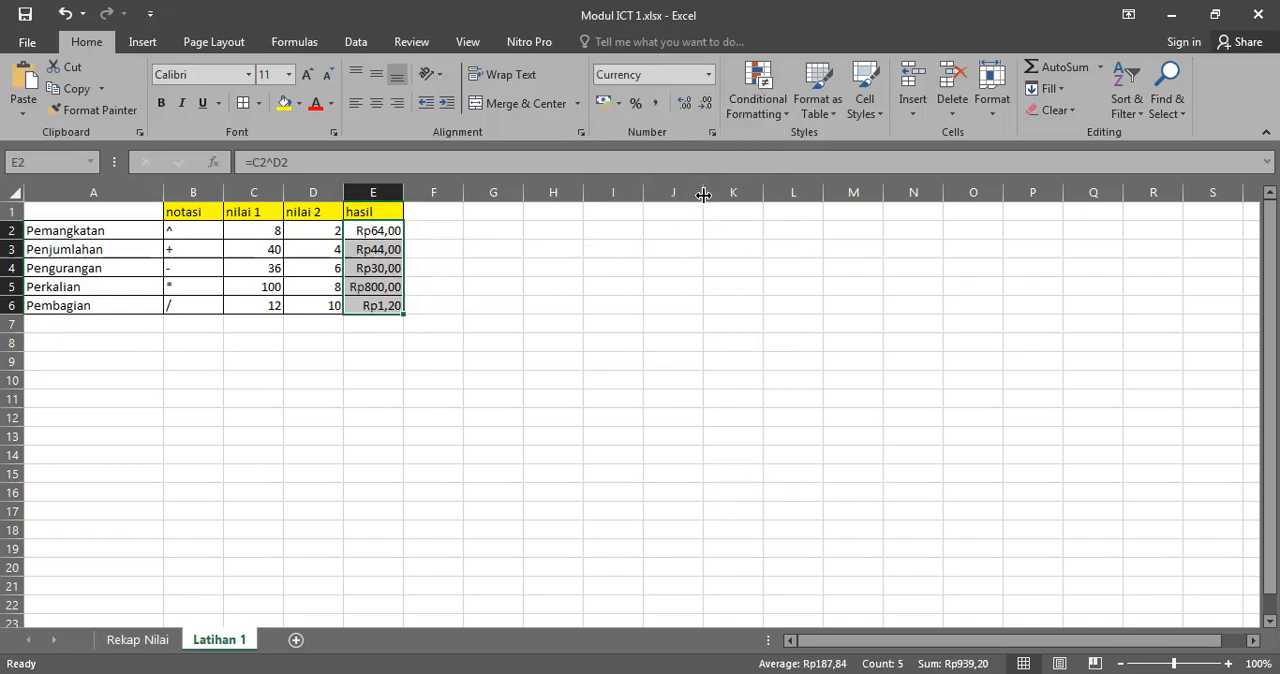
left_click(707, 75)
left_click(681, 237)
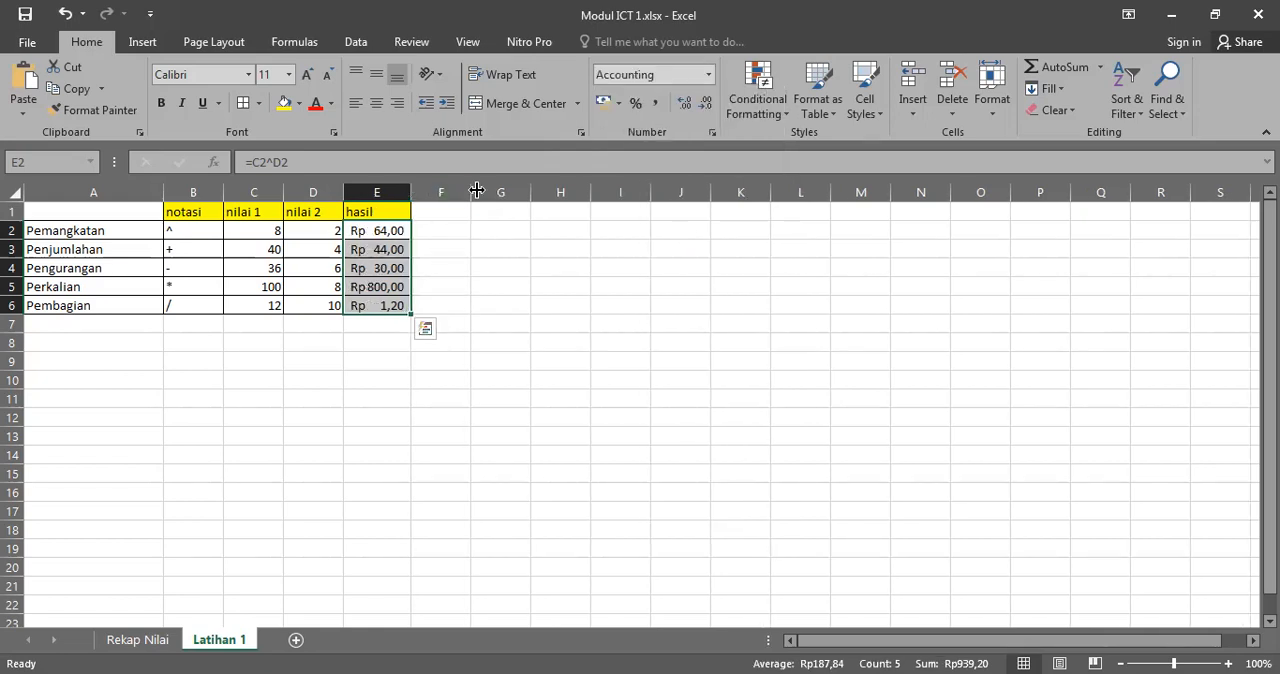
Step: Widen column E and compare the Currency and Accounting formats on E2:E6, finishing with Accounting
double_click(411, 190)
left_click(410, 230)
left_click_drag(410, 230, 412, 303)
left_click(707, 80)
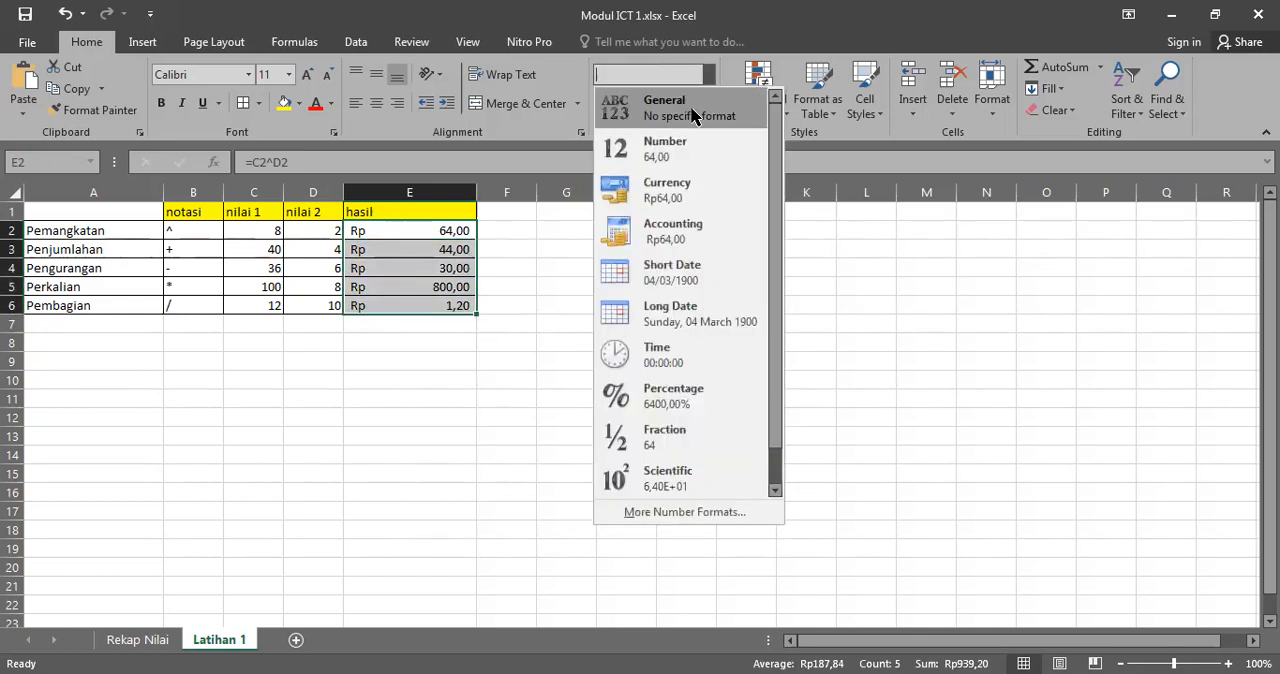
left_click(684, 190)
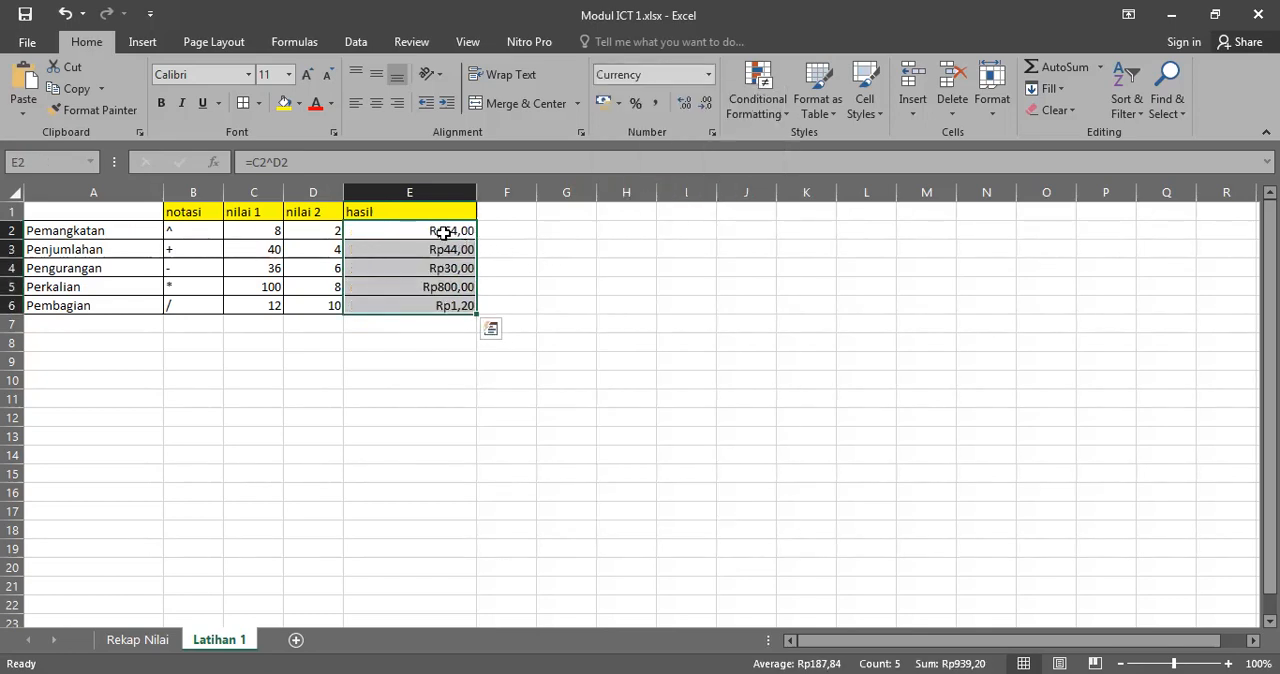
left_click(707, 80)
left_click(683, 224)
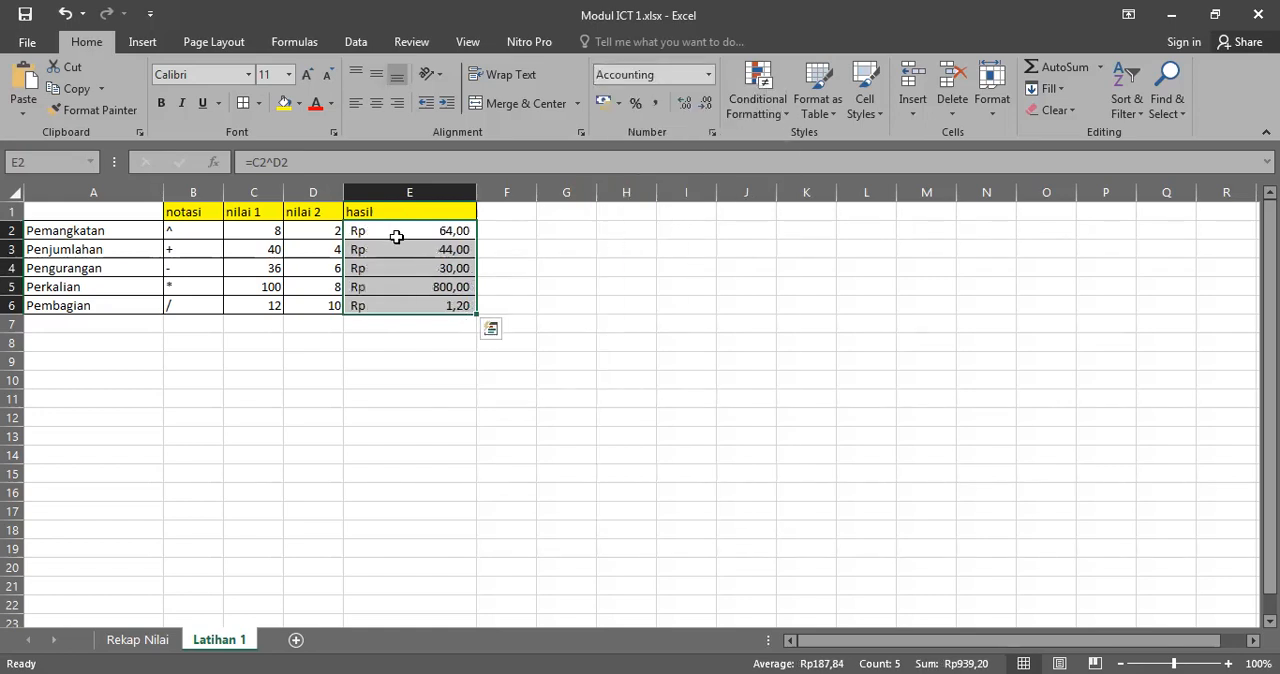
Step: Narrow column E slightly and format the hasil results in E2:E6 as Percentage
left_click_drag(478, 190, 420, 303)
left_click(606, 250)
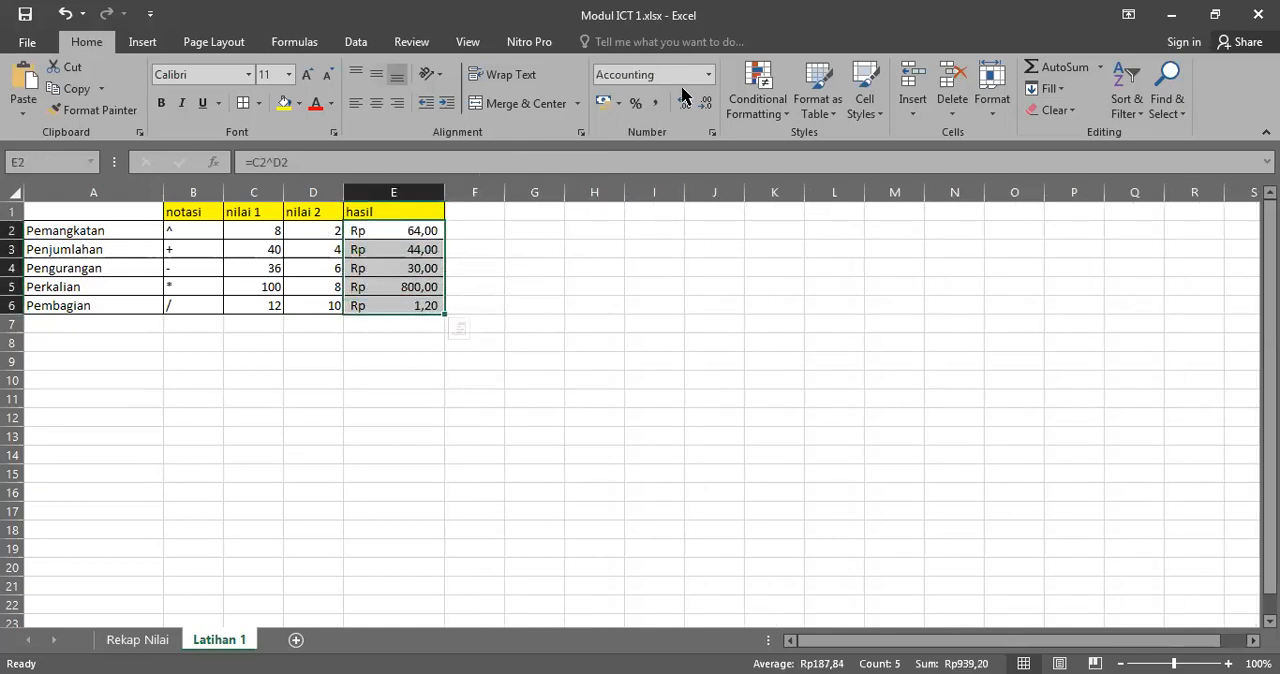
left_click(708, 74)
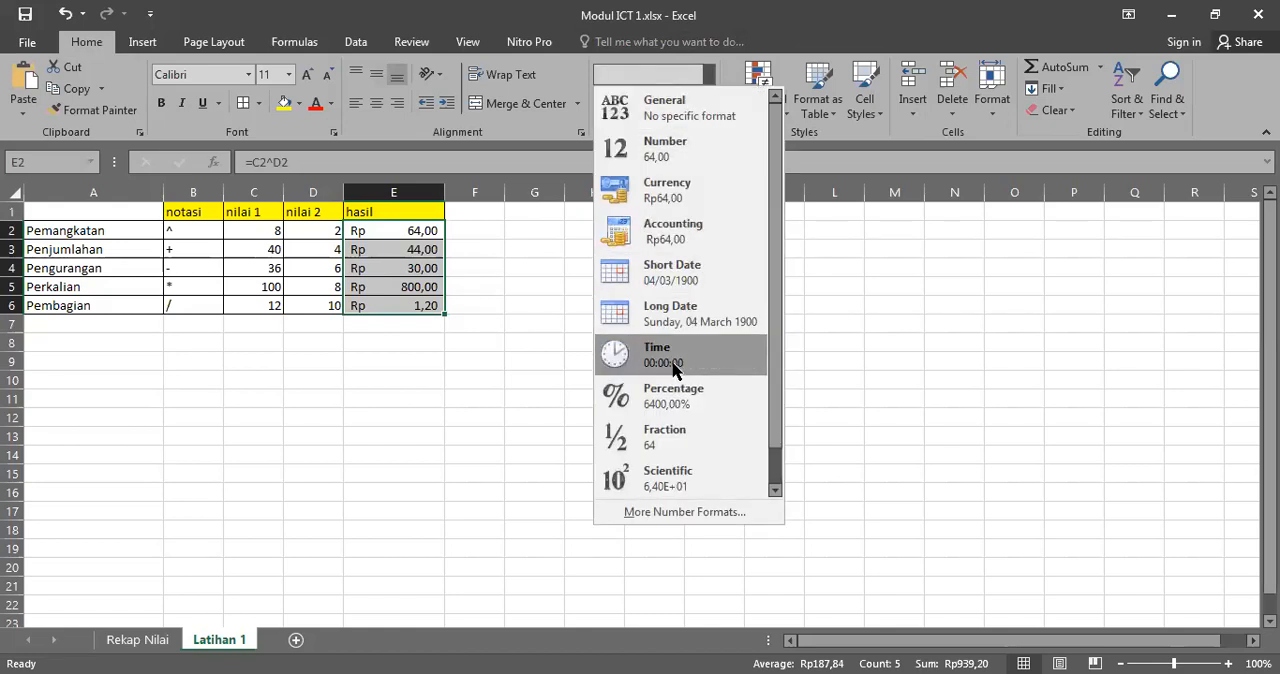
left_click(693, 410)
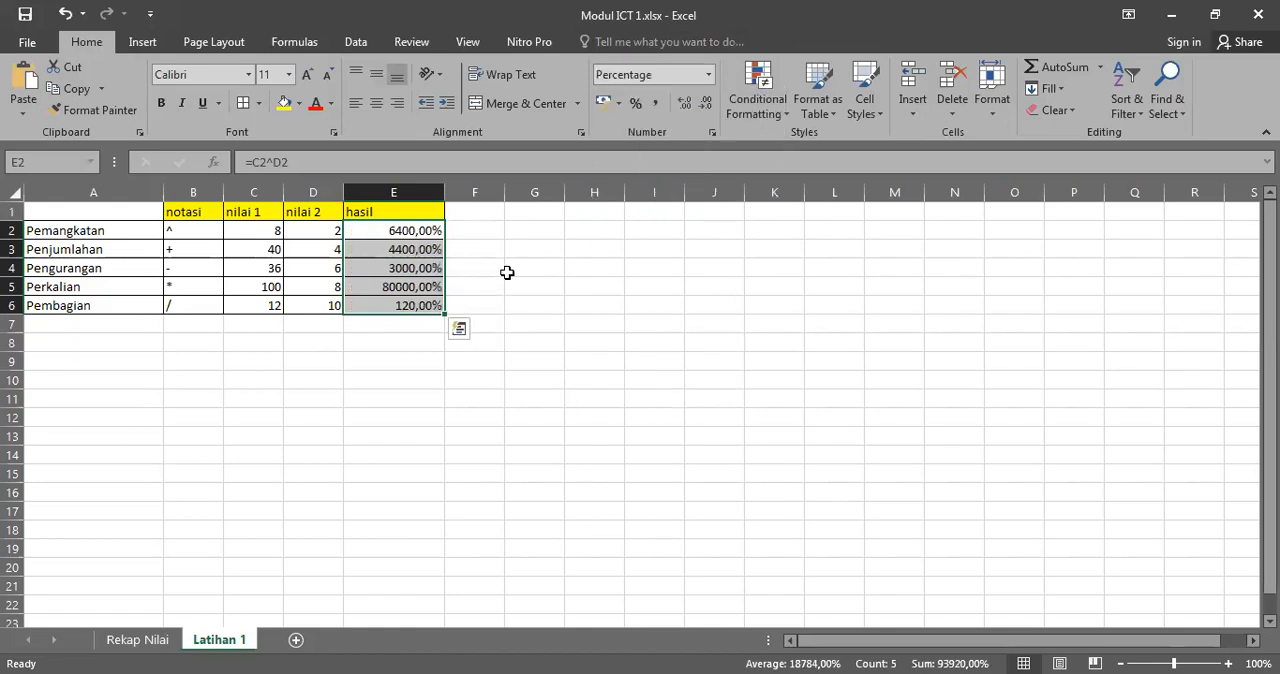
Step: Return the hasil results in E2:E6 to the General number format
left_click(708, 74)
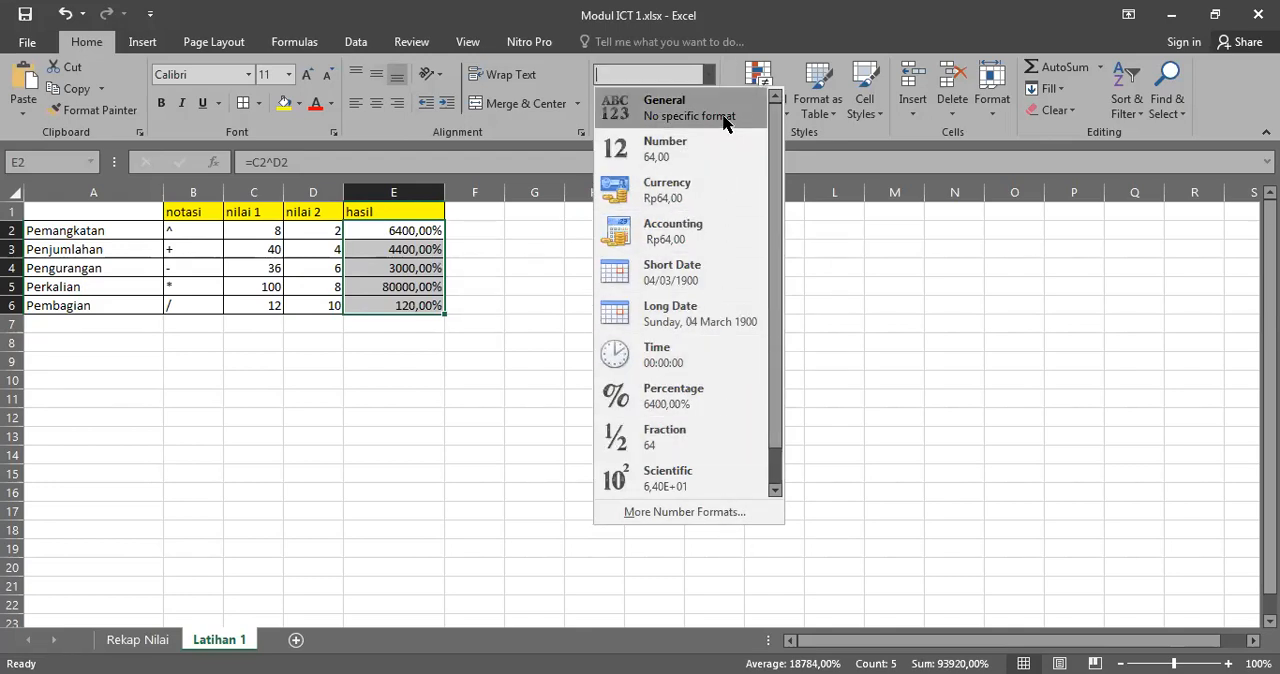
left_click(723, 120)
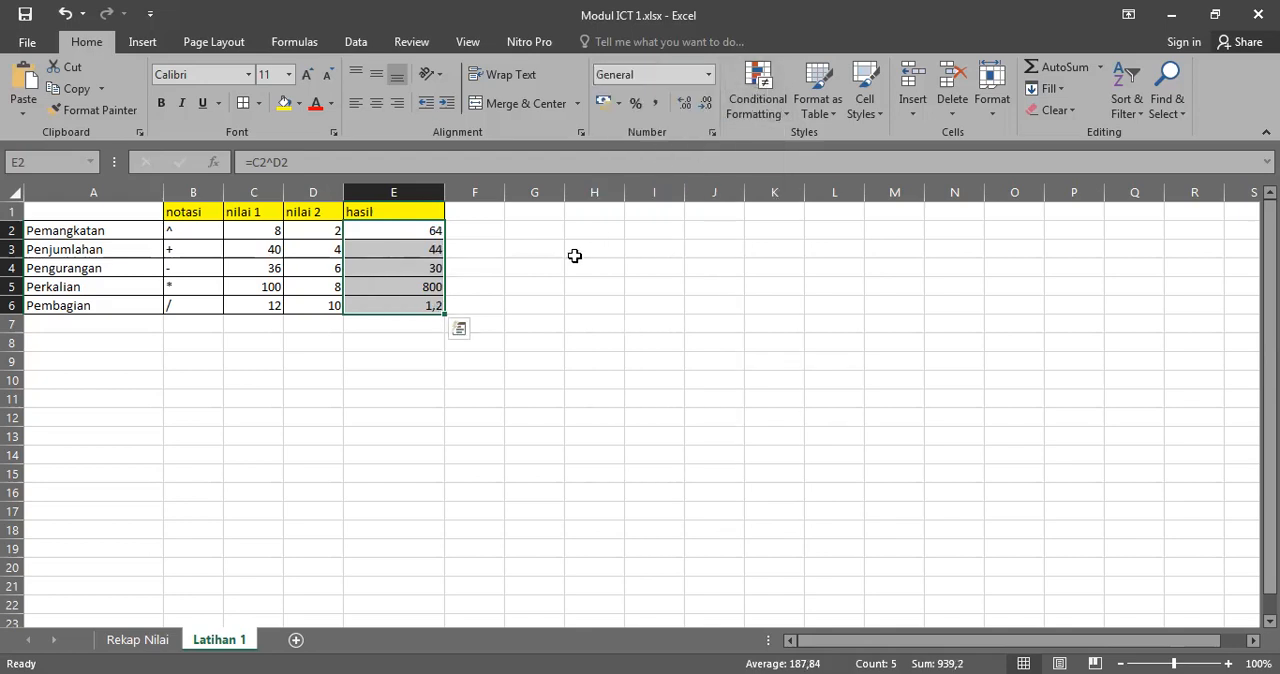
left_click(574, 257)
left_click_drag(410, 230, 426, 305)
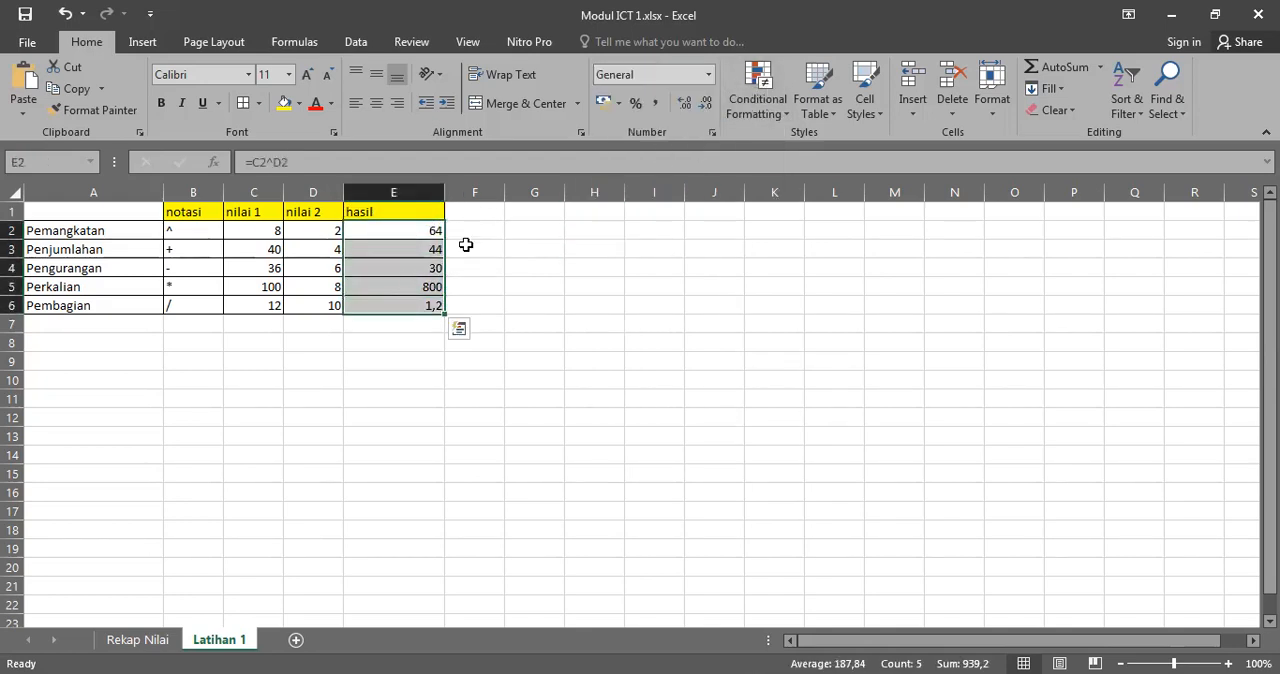
Step: Widen columns B through F to the same larger width
double_click(446, 192)
left_click_drag(192, 192, 437, 190)
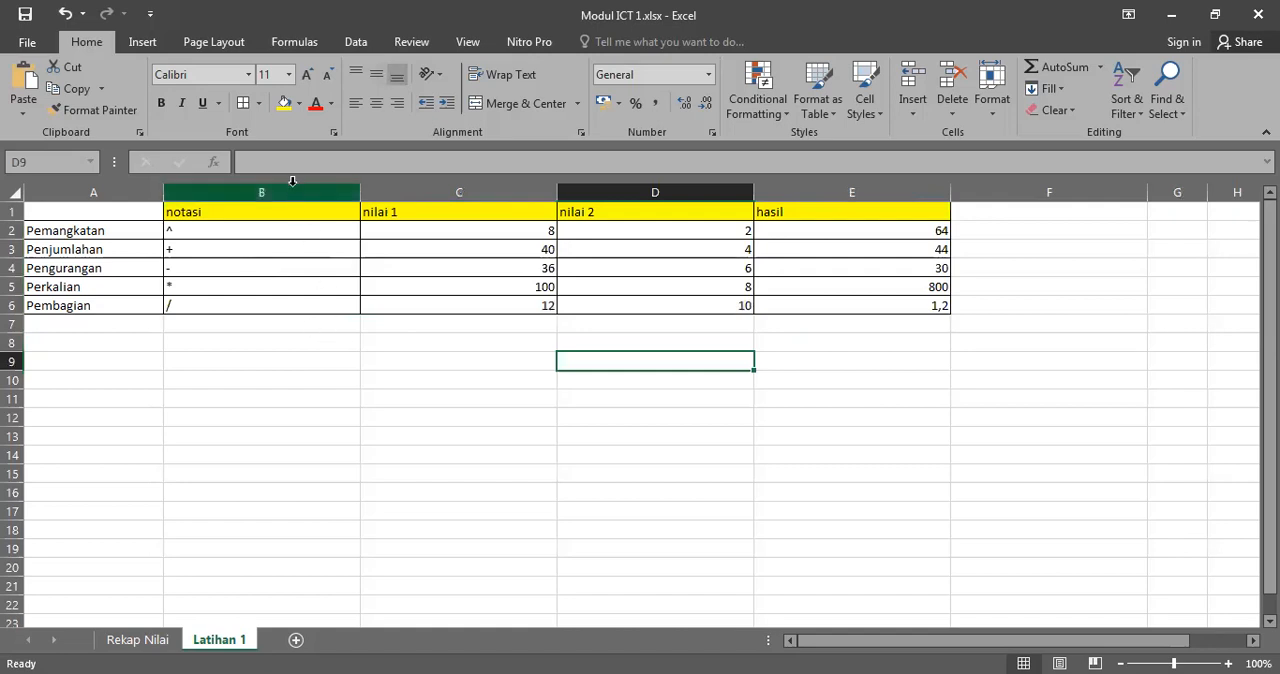
Step: Hide column B, which holds the notasi operators
right_click(294, 185)
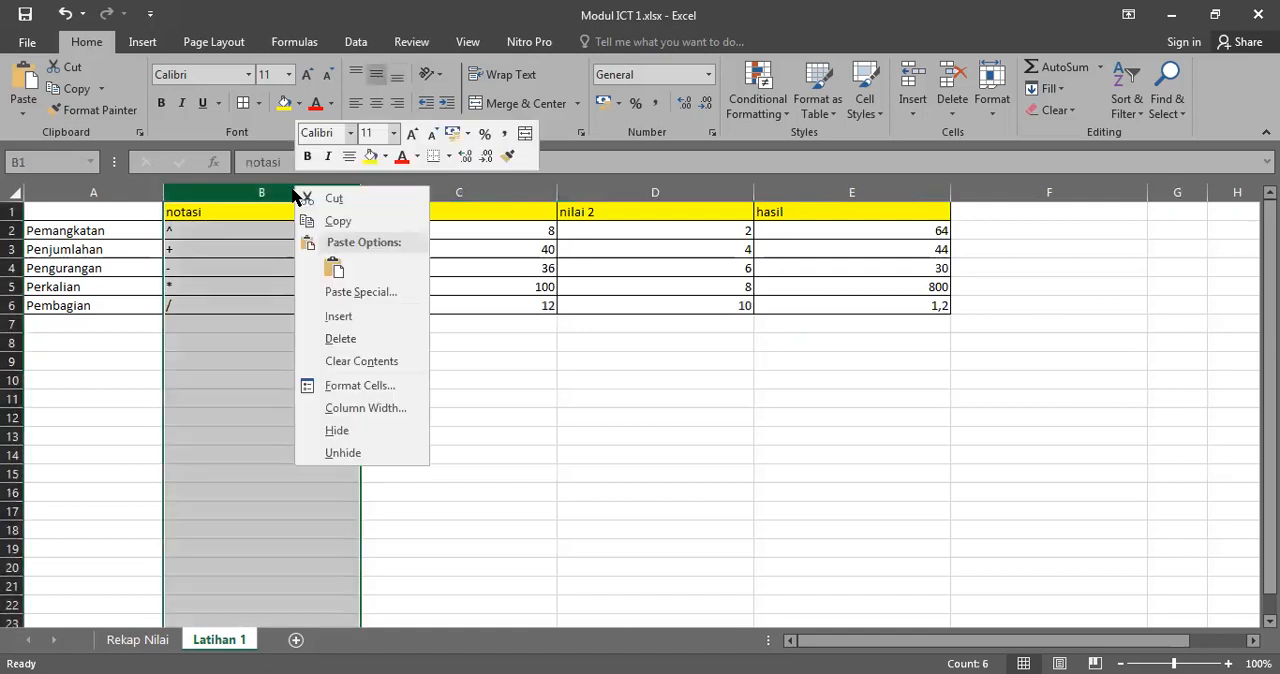
left_click(345, 432)
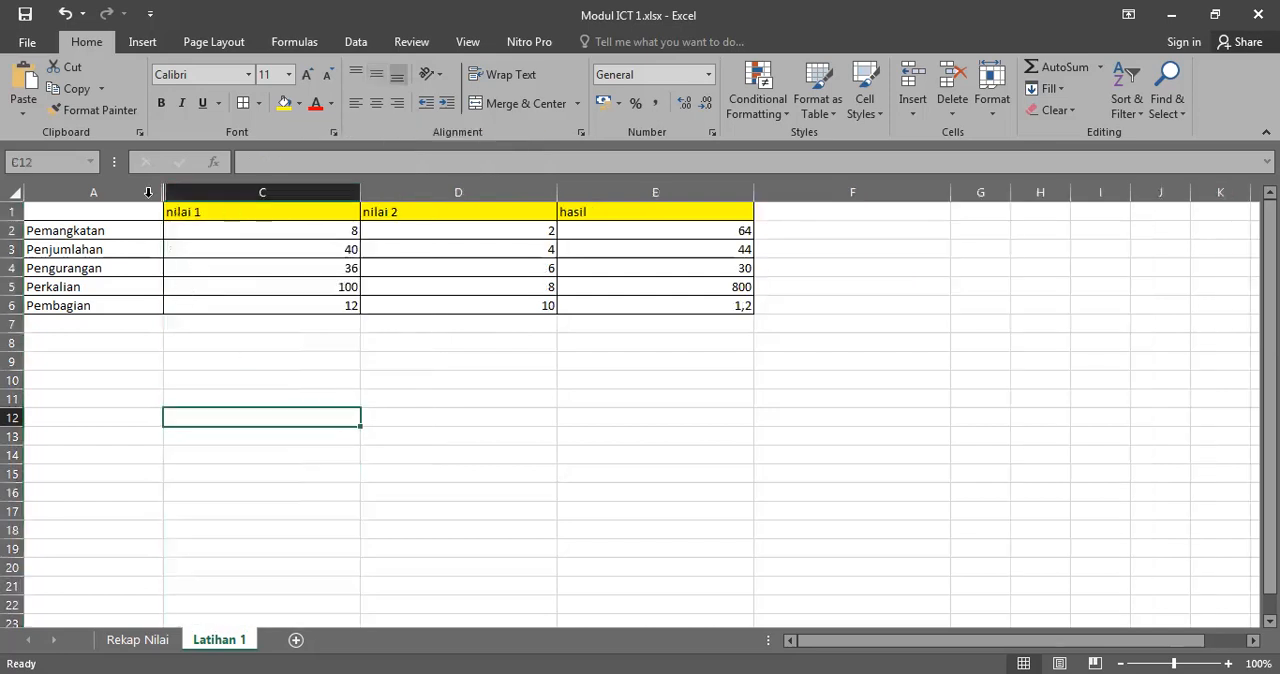
left_click(95, 190)
left_click(247, 186)
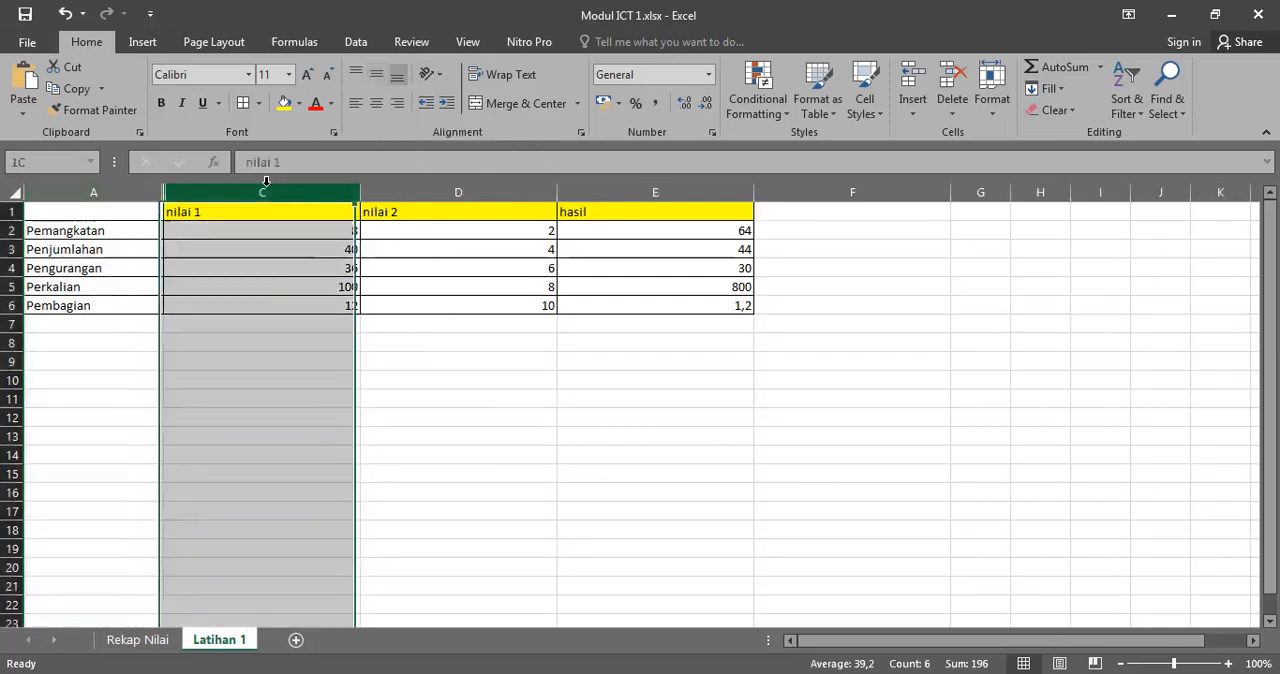
left_click(523, 355)
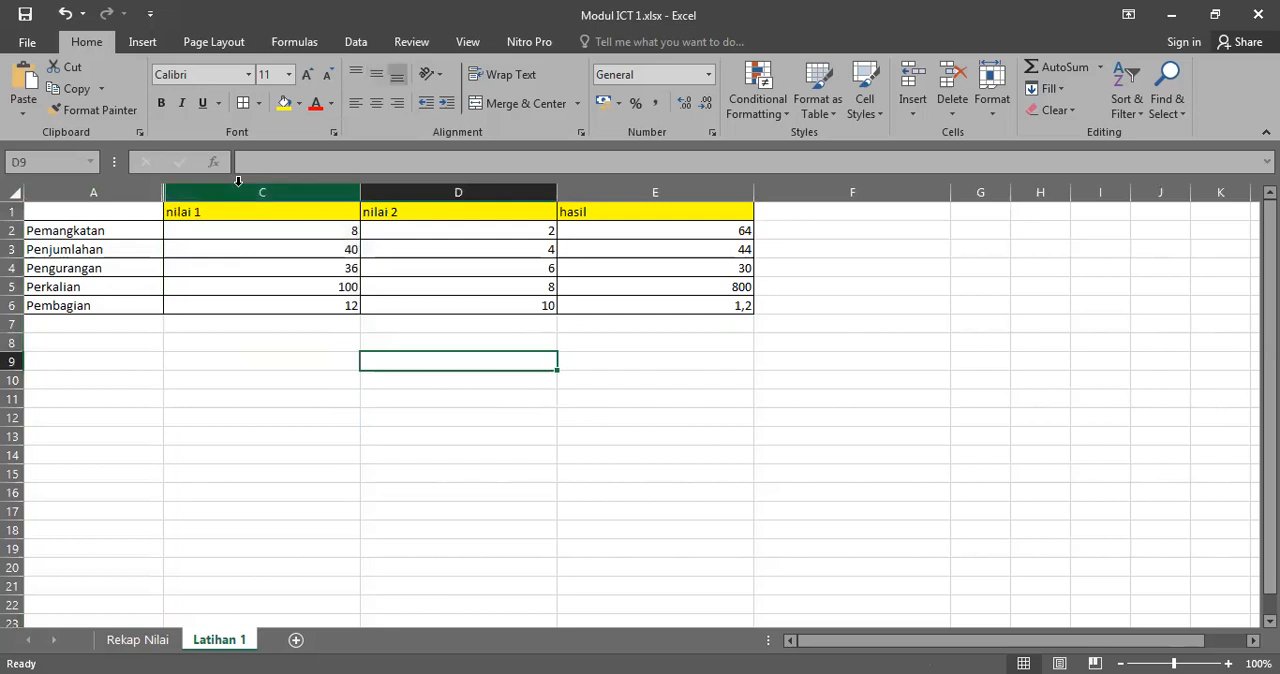
Step: Unhide column B between columns A and C, and select the restored notasi column
left_click(101, 183)
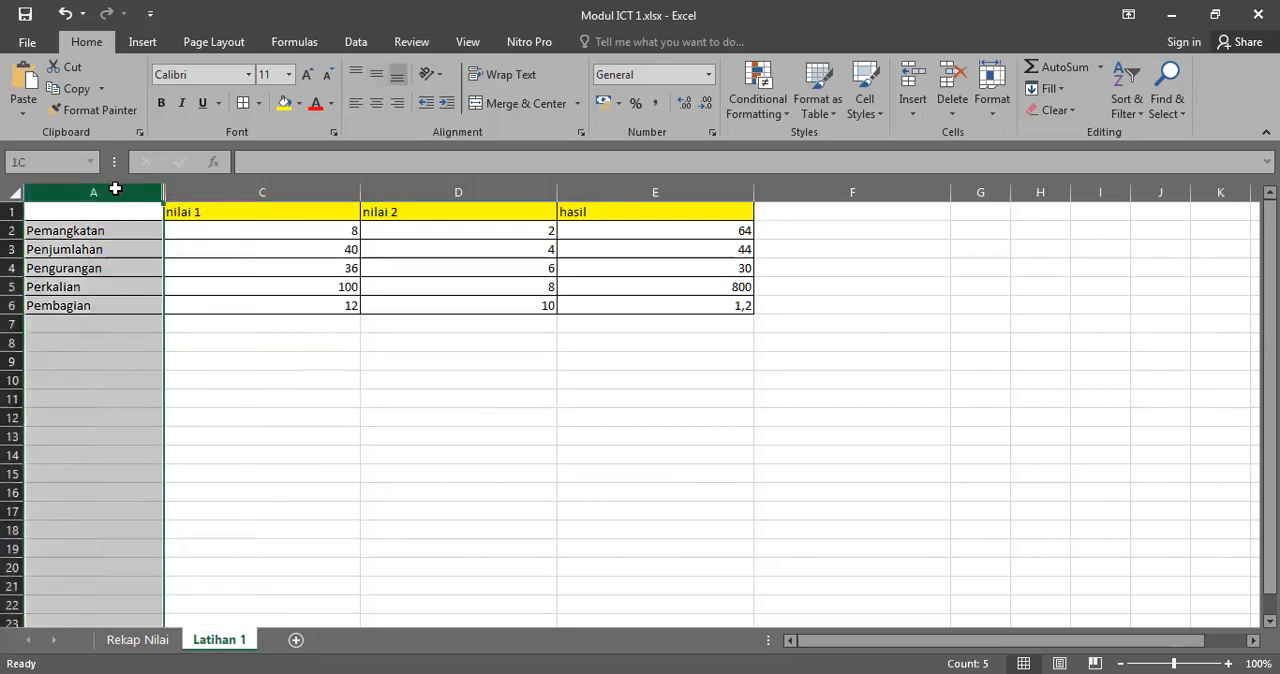
left_click_drag(109, 185, 315, 188)
right_click(315, 188)
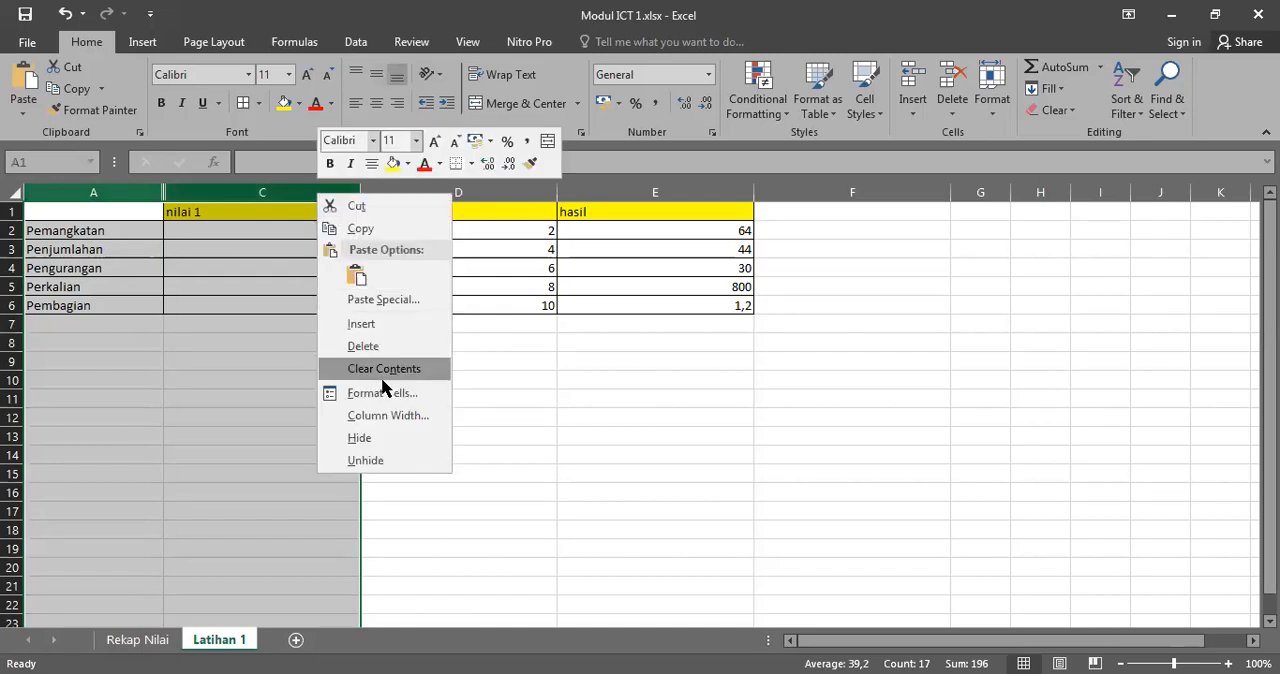
left_click(380, 462)
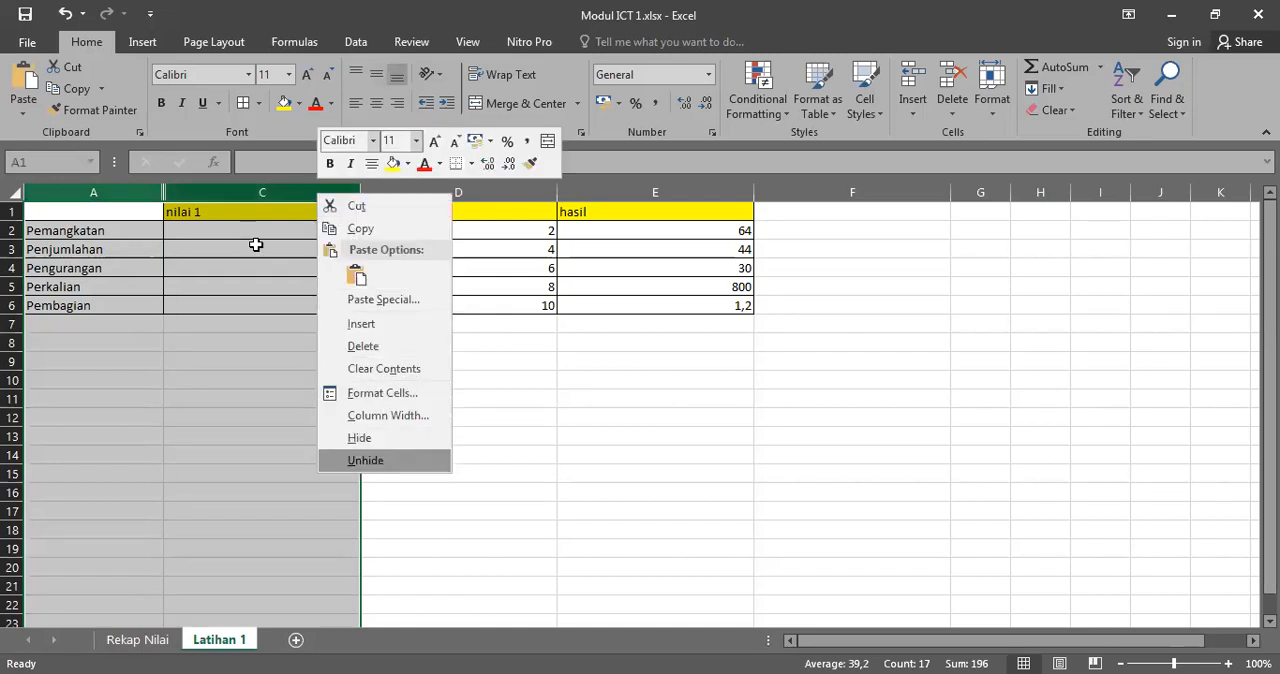
left_click(262, 194)
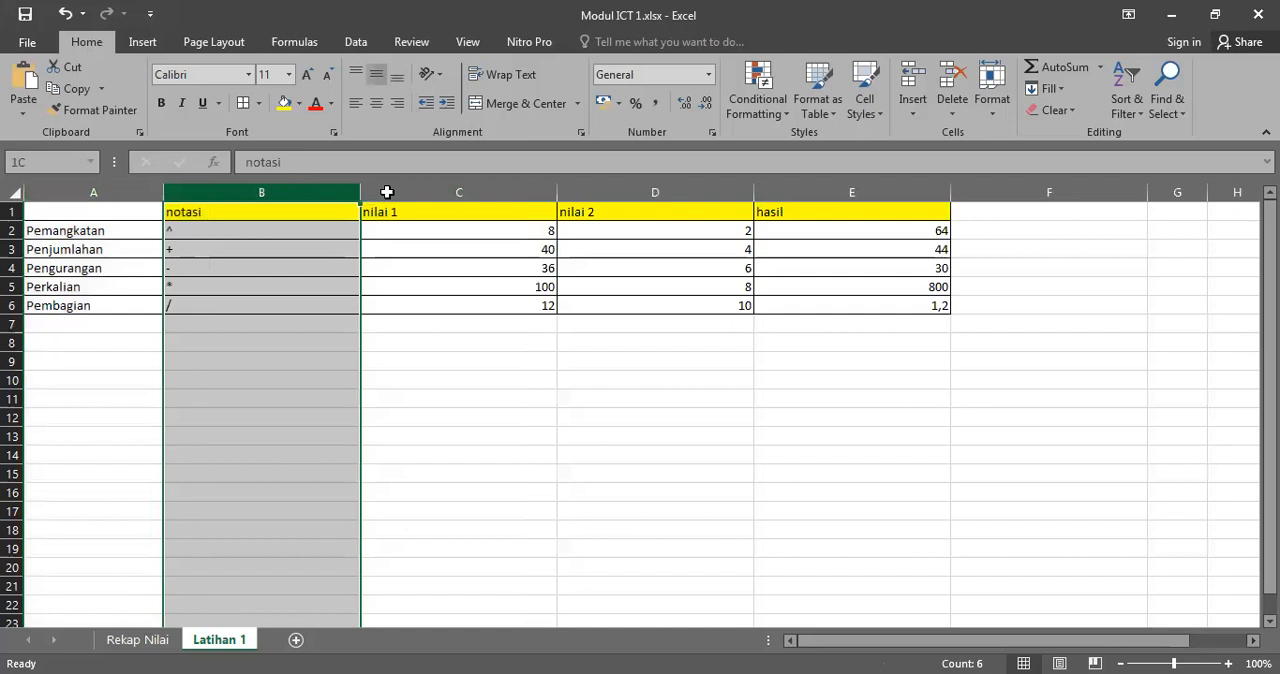
Step: AutoFit the widths of columns B through E to their contents in the arithmetic table
left_click(880, 190, "shift")
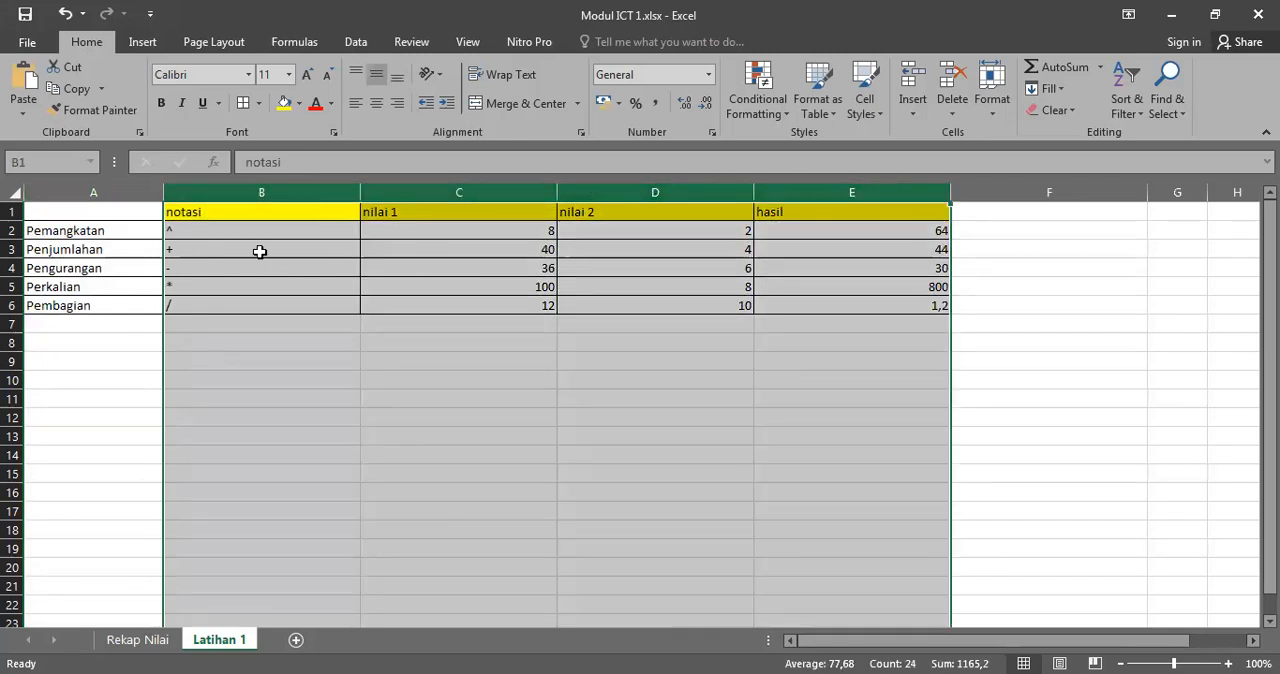
left_click(290, 190)
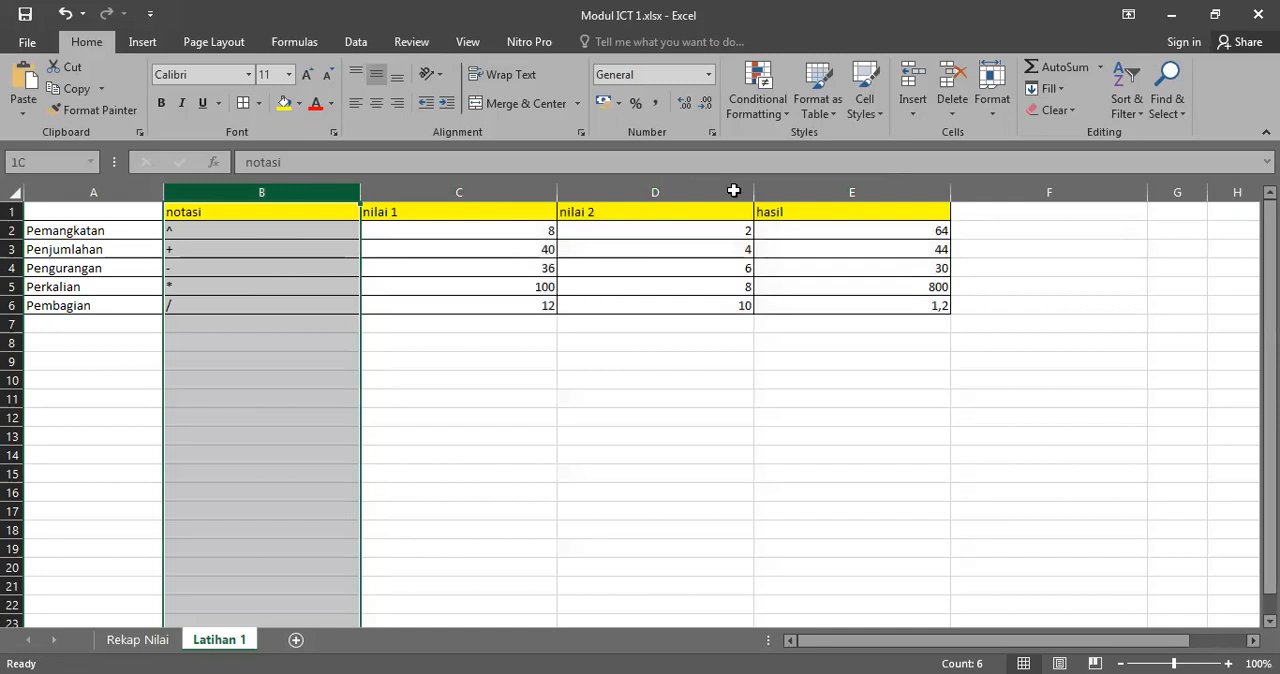
left_click(889, 192, "shift")
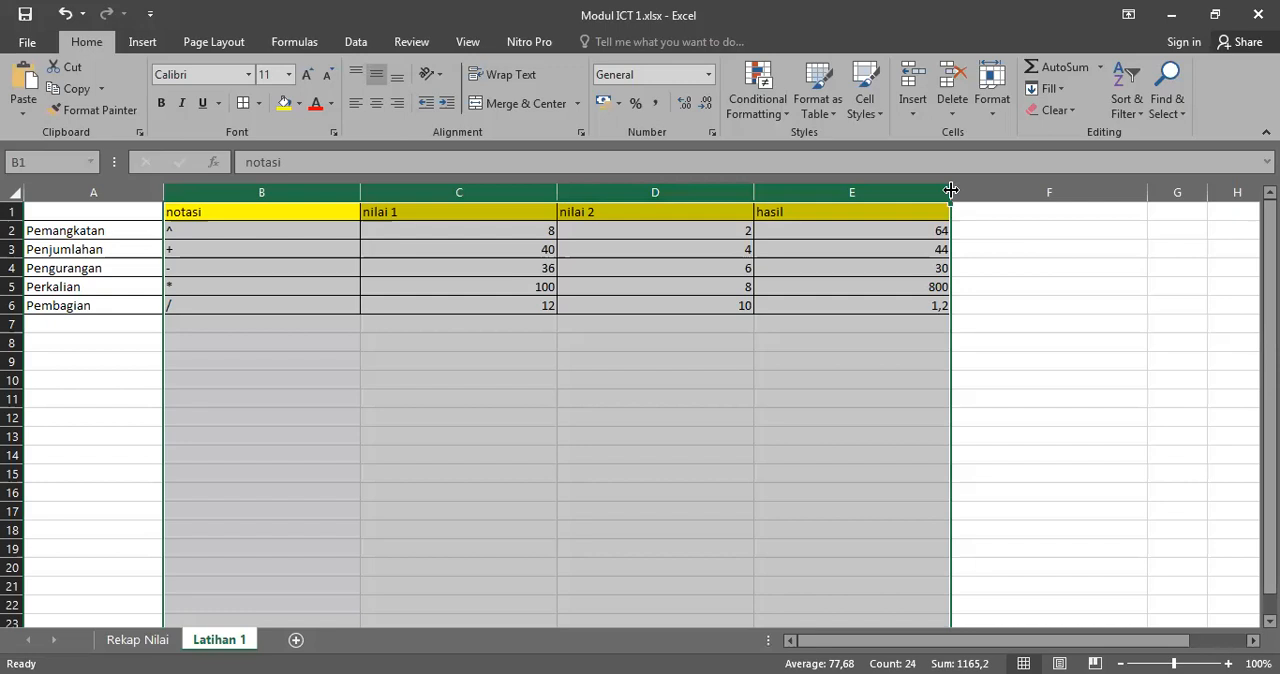
double_click(951, 190)
left_click(284, 287)
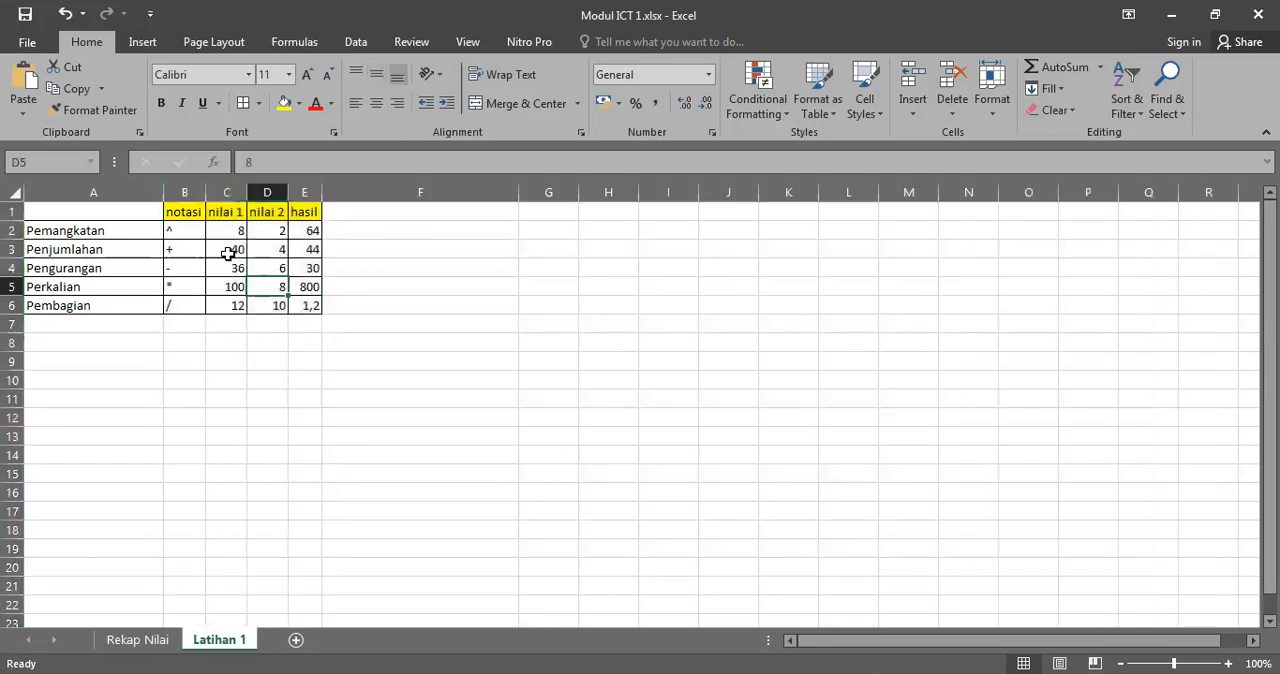
left_click_drag(181, 216, 303, 301)
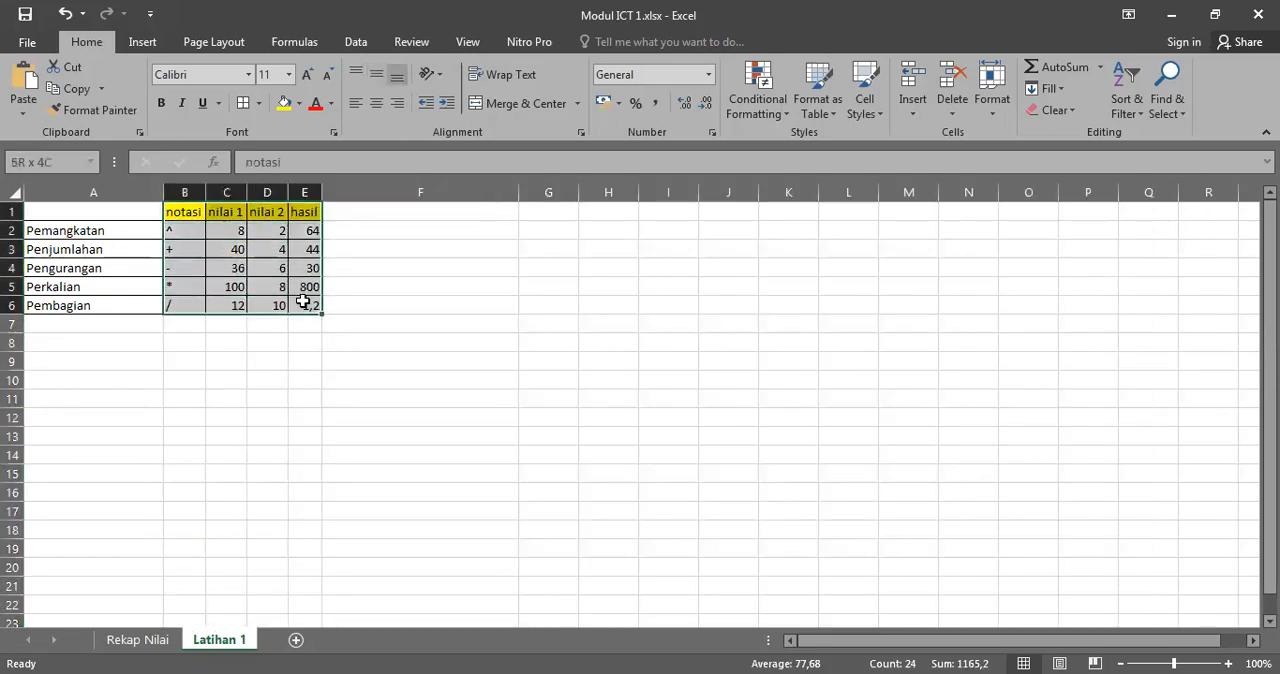
left_click(352, 210)
left_click(193, 213)
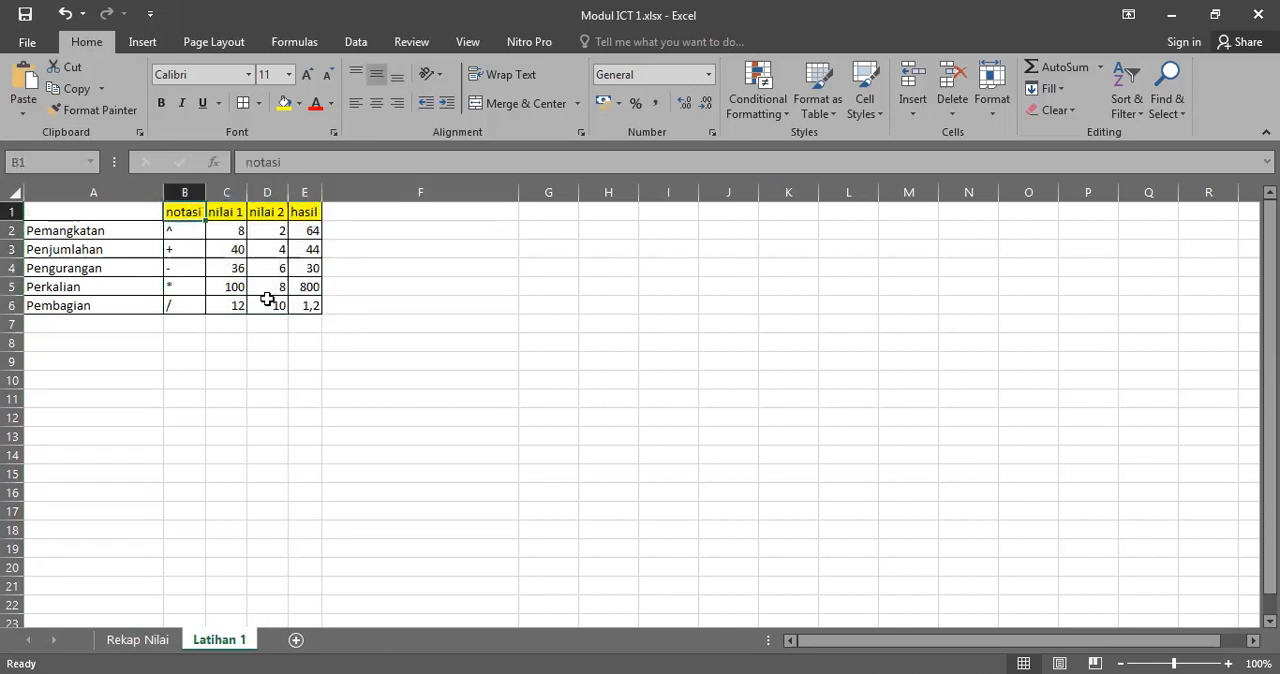
Step: AutoFit column A to the width of the operation names
left_click(128, 195)
double_click(161, 191)
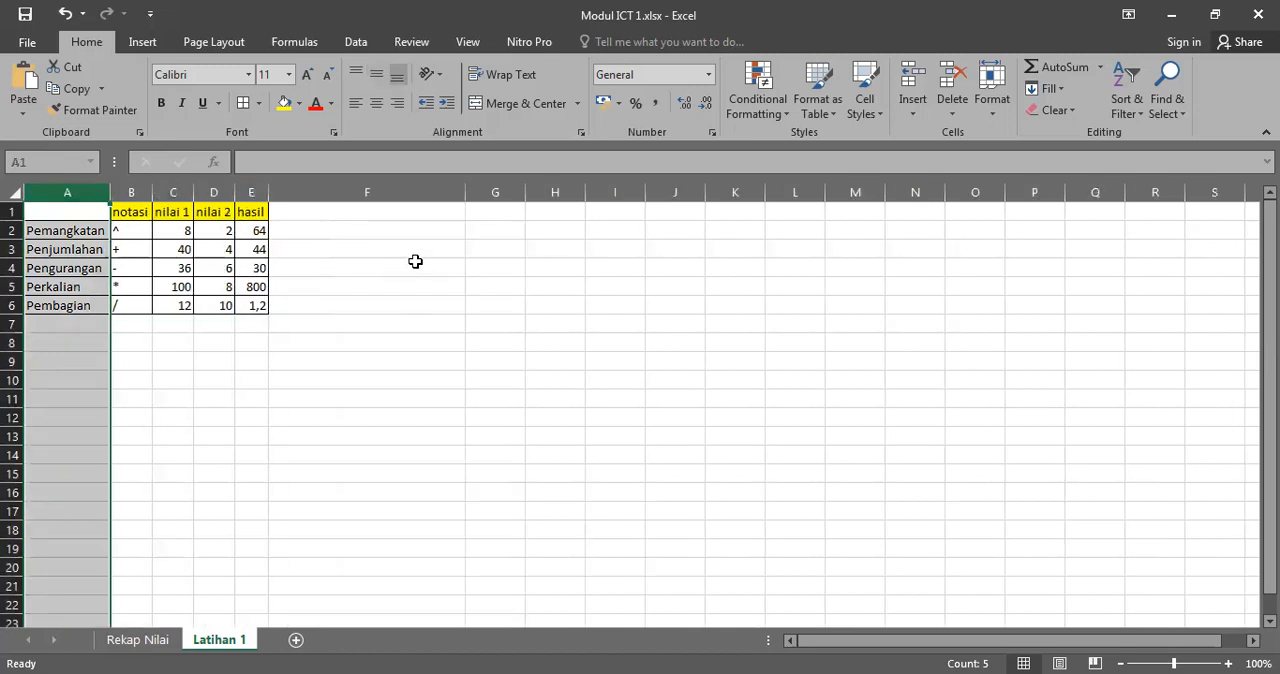
left_click(414, 262)
Step: Enter the heading ARITMATIKA in the empty cell A1
left_click(86, 214)
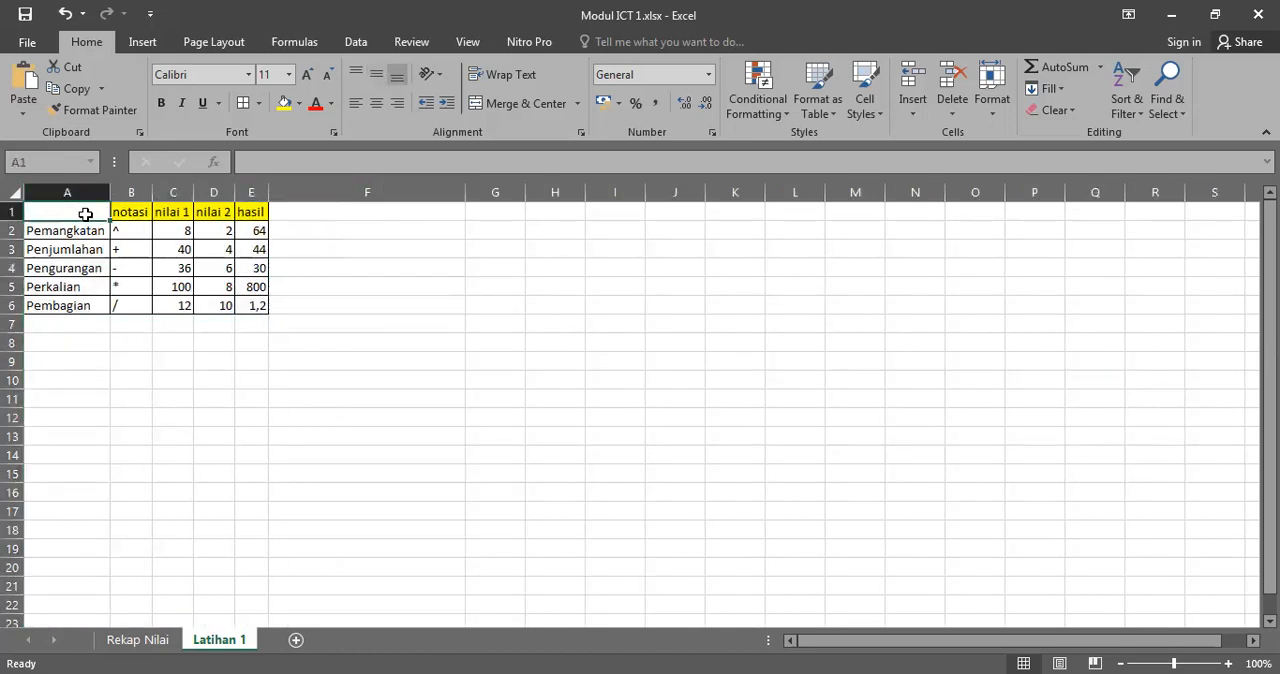
type("ARITMATIKA")
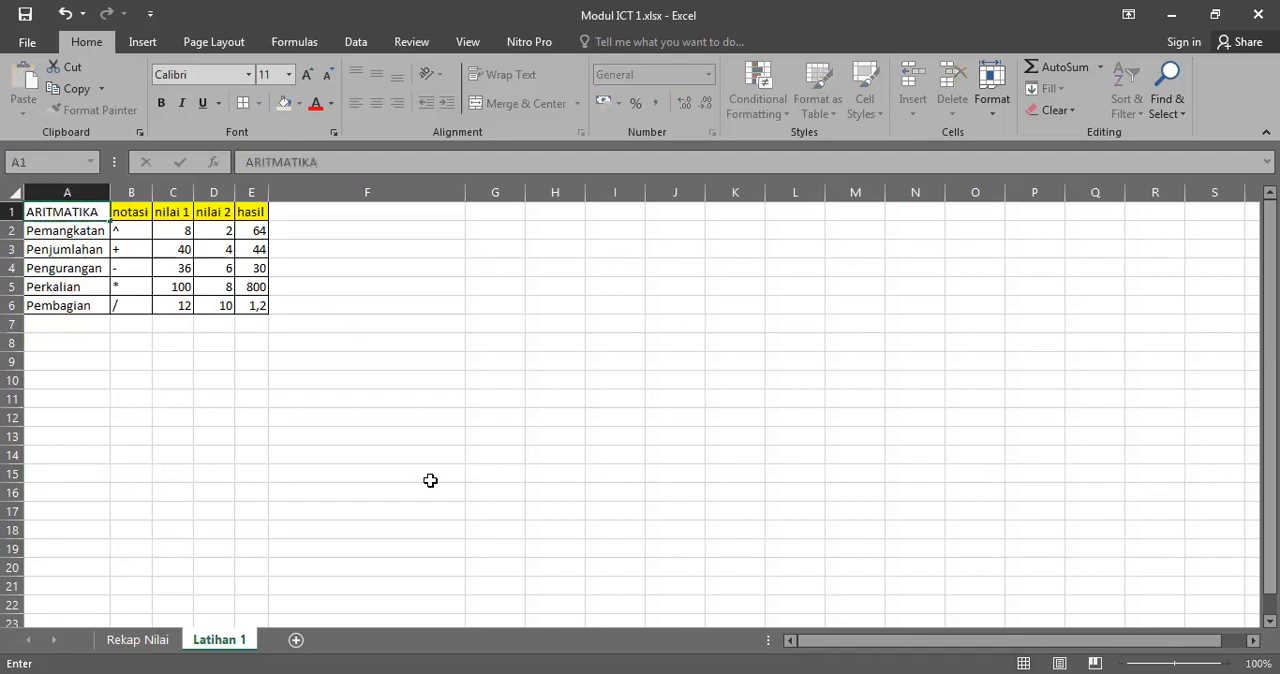
left_click(428, 400)
Step: Increase row 1 to about six times the other rows' height and vertically centre the ARITMATIKA heading in A1
left_click(13, 213)
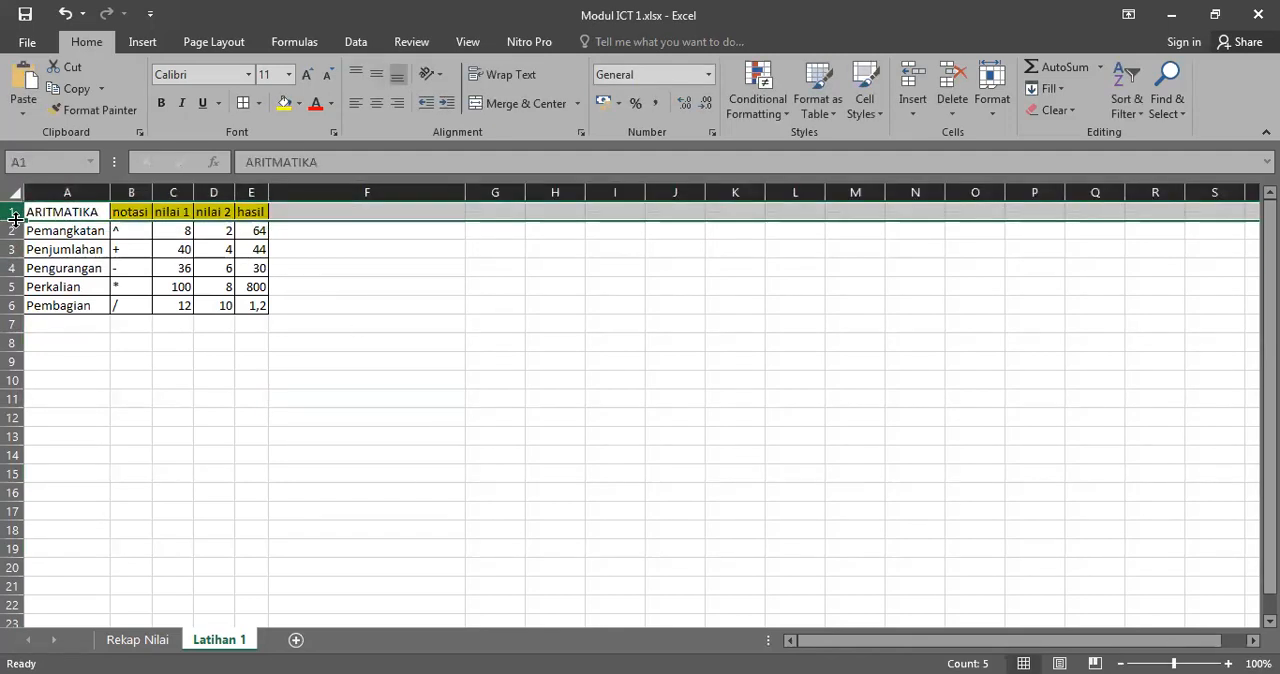
left_click_drag(13, 221, 8, 313)
left_click(52, 252)
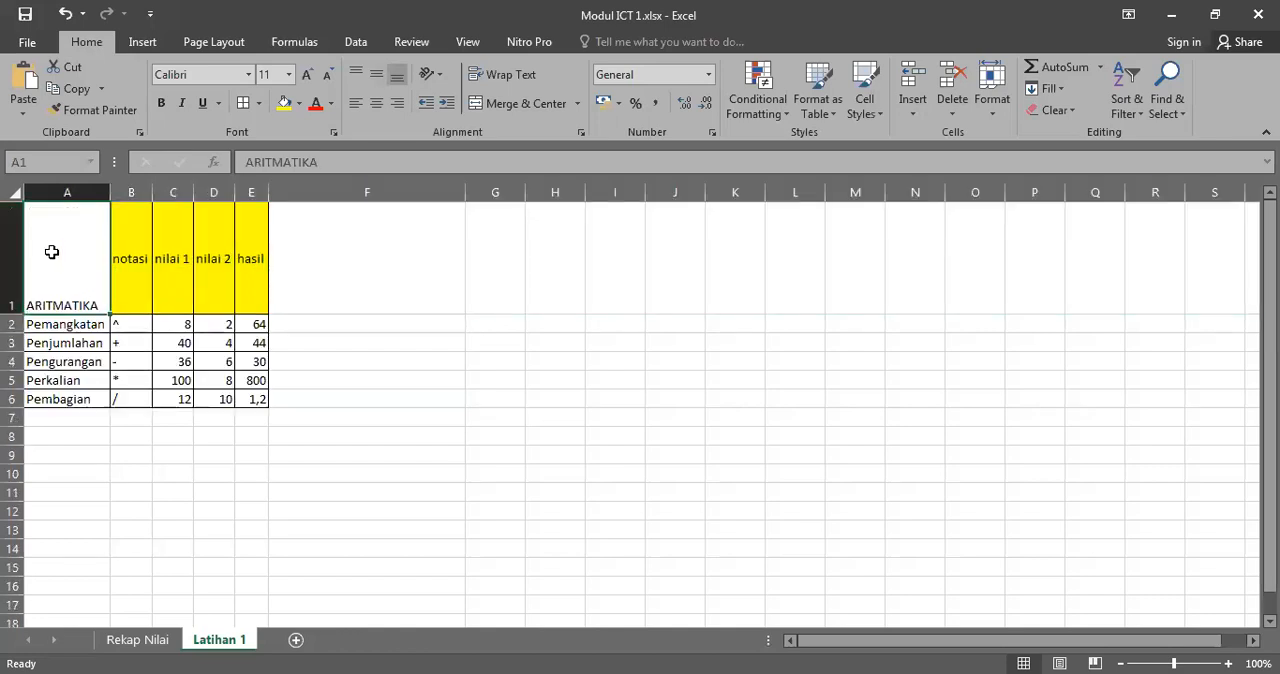
left_click(376, 74)
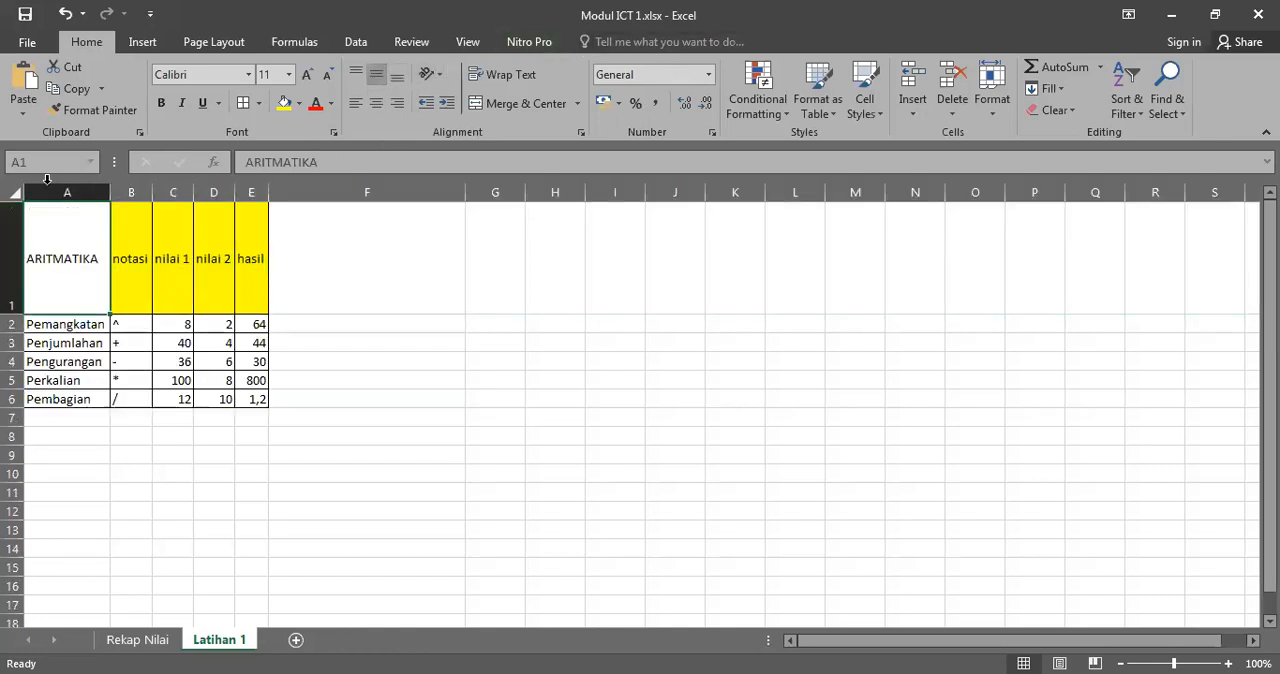
Step: Try the Vertical Text and Angle Clockwise orientations on the ARITMATIKA heading in A1
left_click(435, 75)
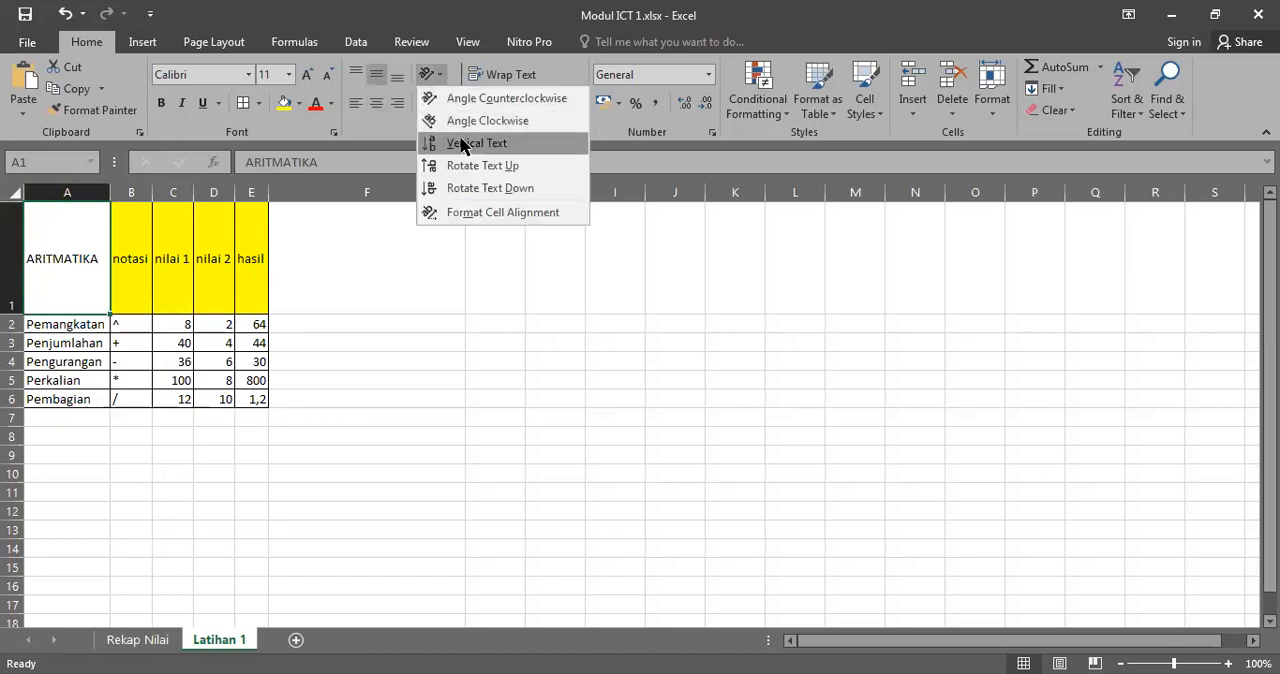
left_click(463, 143)
left_click(428, 75)
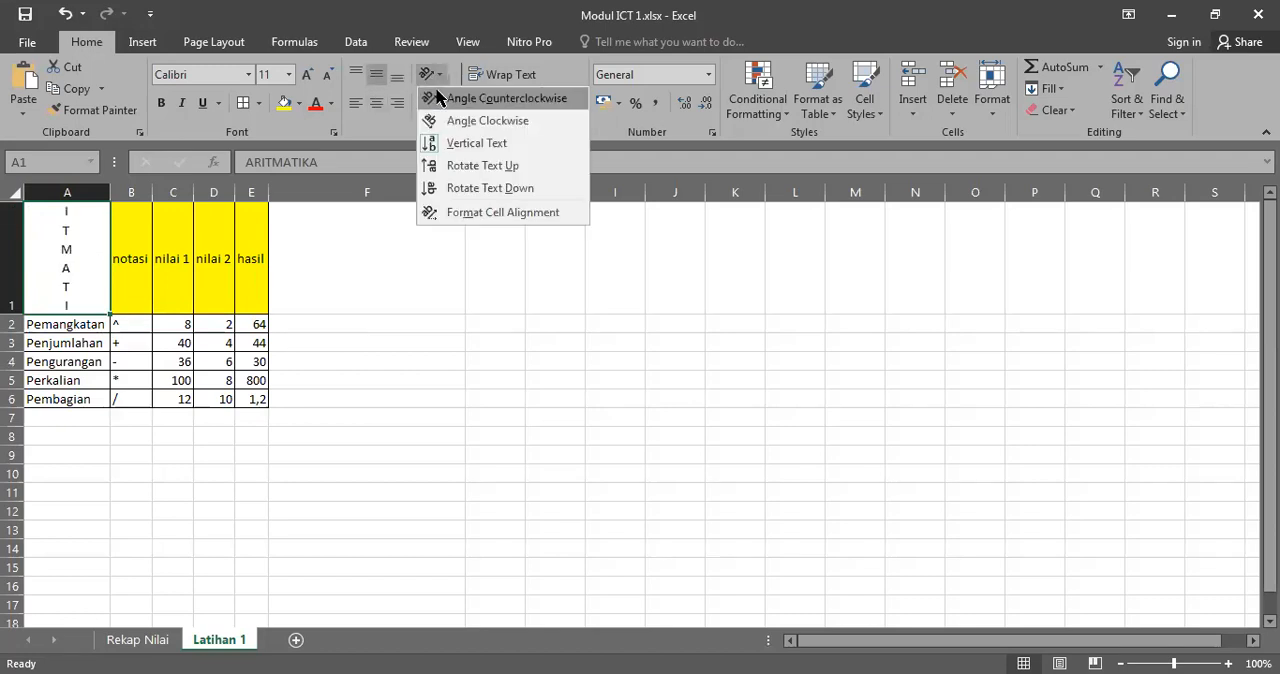
left_click(447, 120)
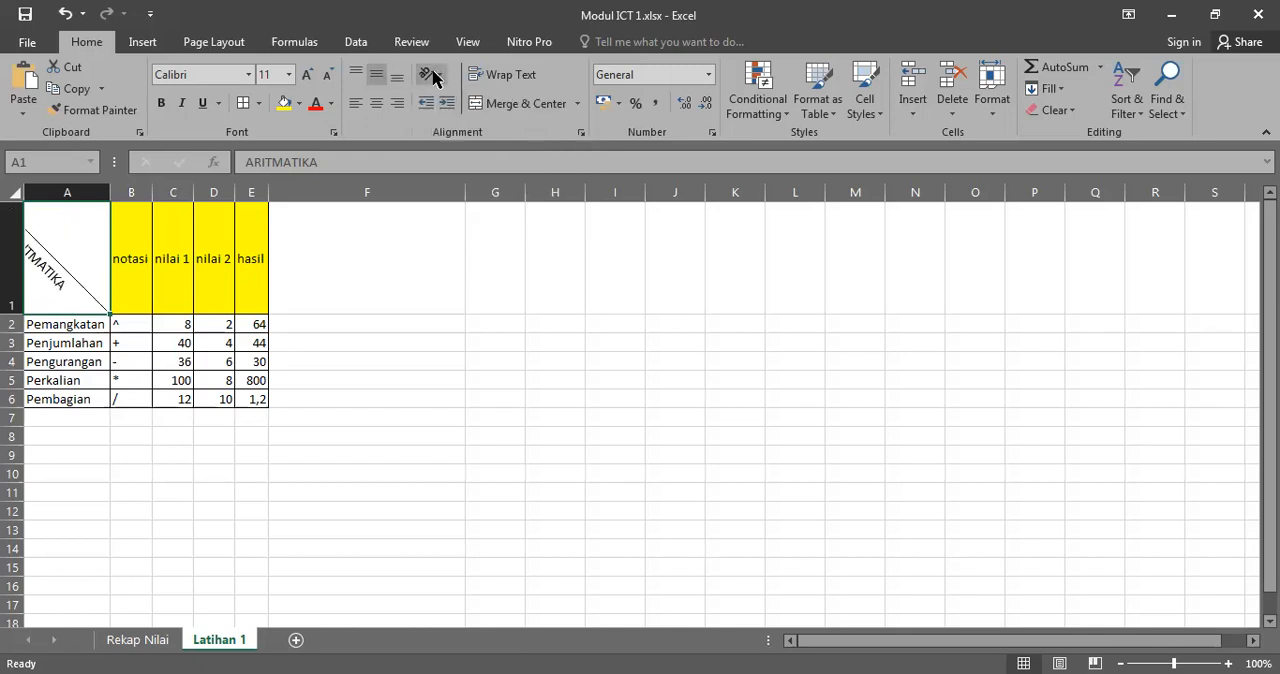
Step: Set the ARITMATIKA heading's text orientation to -90 degrees and centre it horizontally in A1
left_click(429, 74)
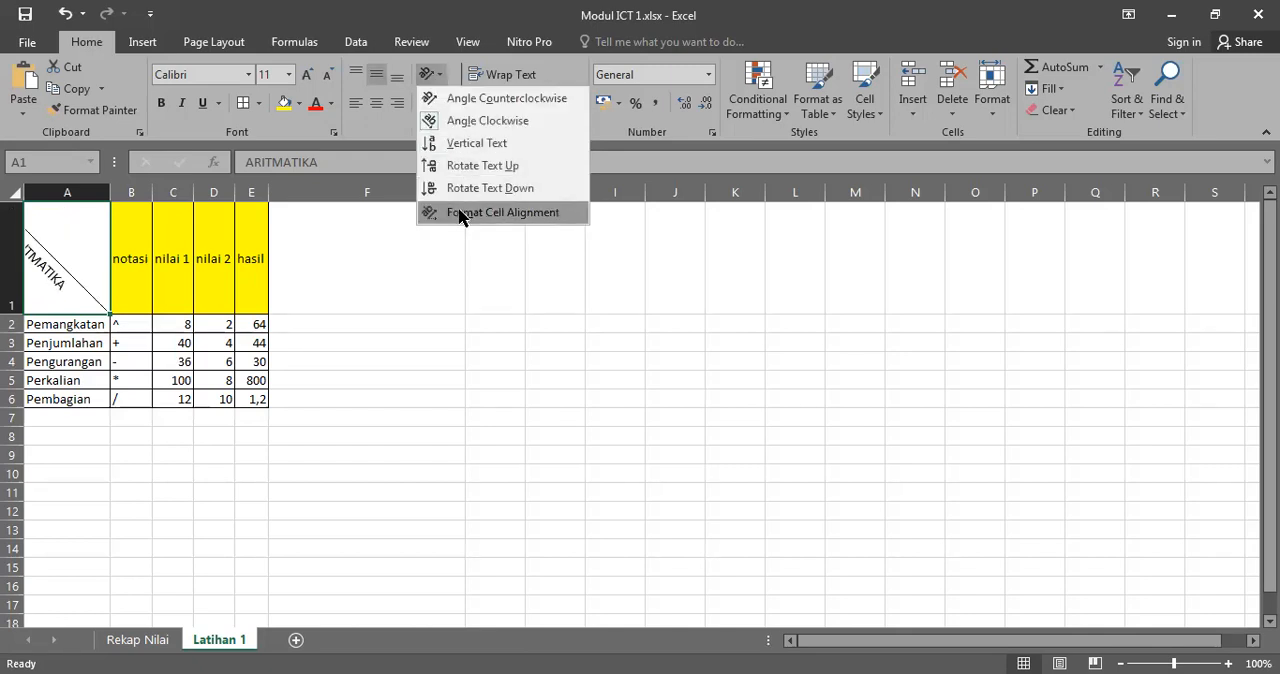
left_click(500, 213)
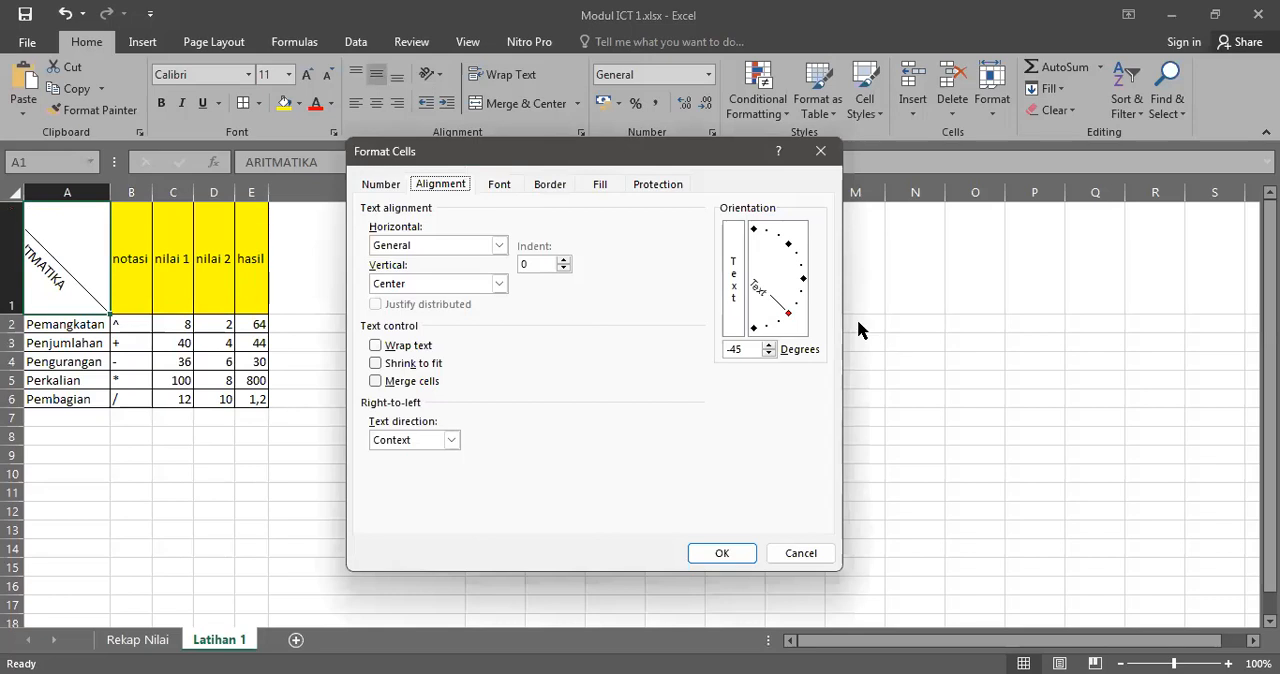
left_click(778, 327)
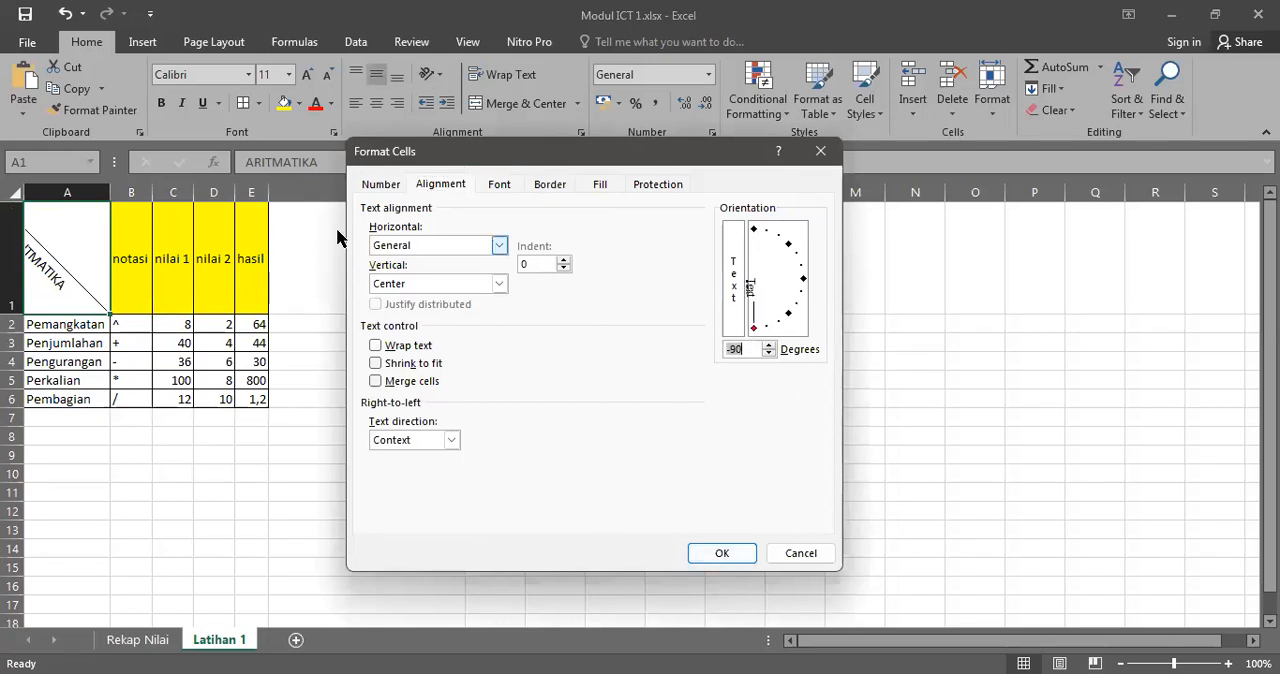
left_click(721, 553)
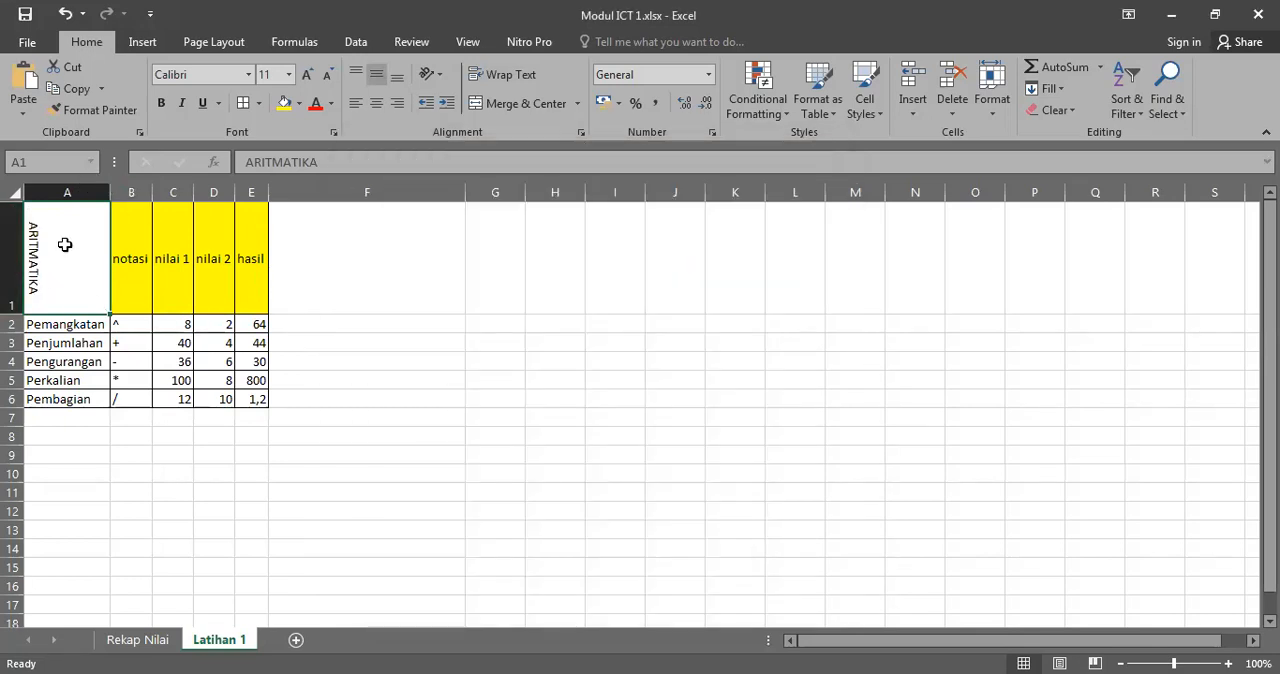
left_click(377, 103)
left_click(353, 263)
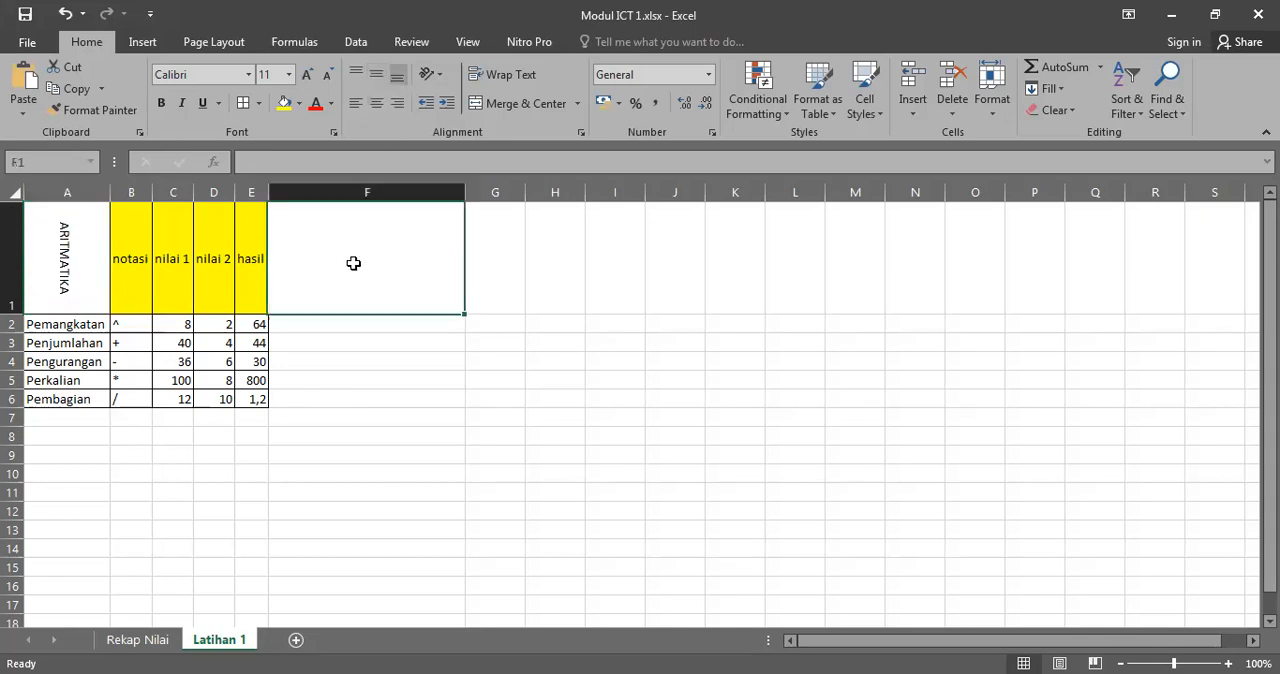
left_click(66, 250)
left_click(414, 376)
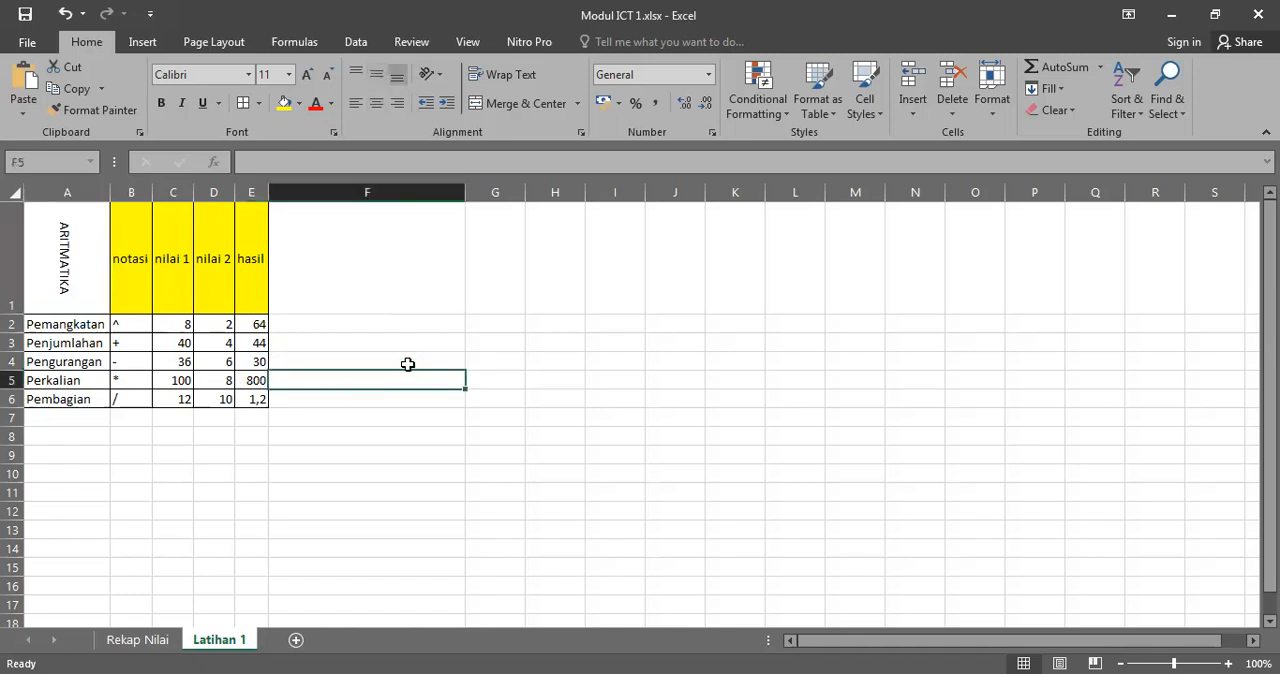
left_click(414, 489)
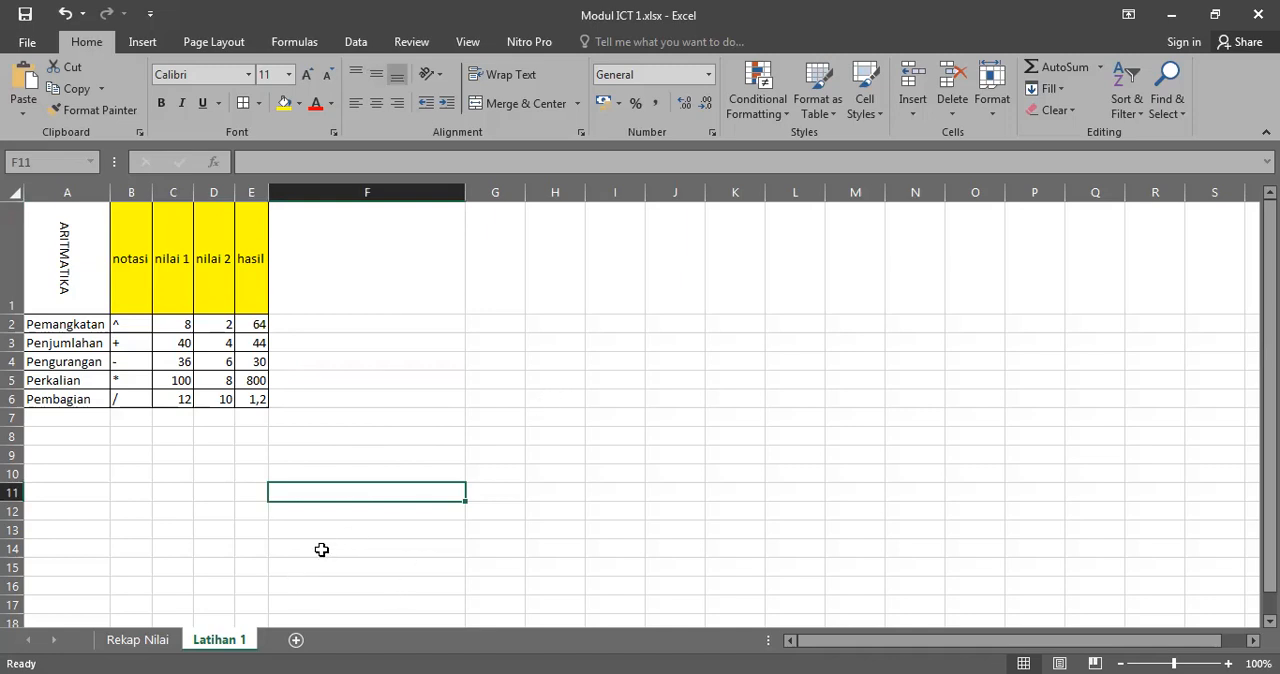
Step: Clear the student numbers in B3:B12 of the Rekap Nilai sheet
left_click(140, 640)
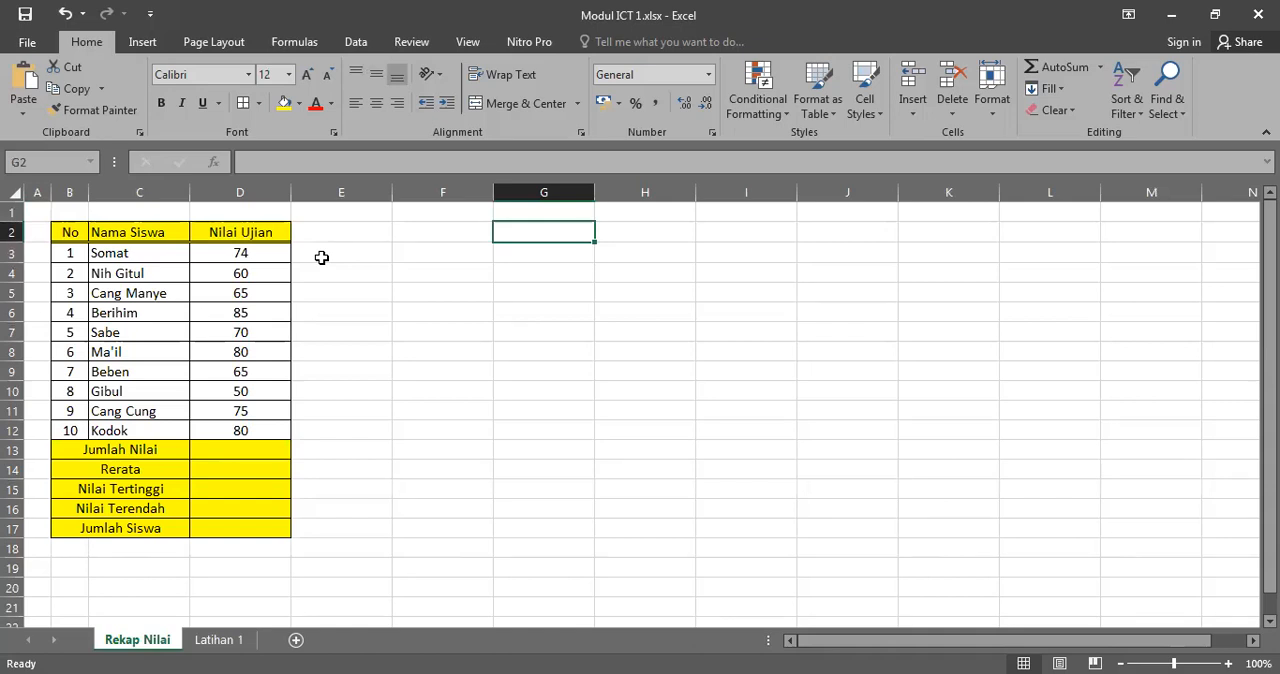
left_click_drag(73, 254, 77, 428)
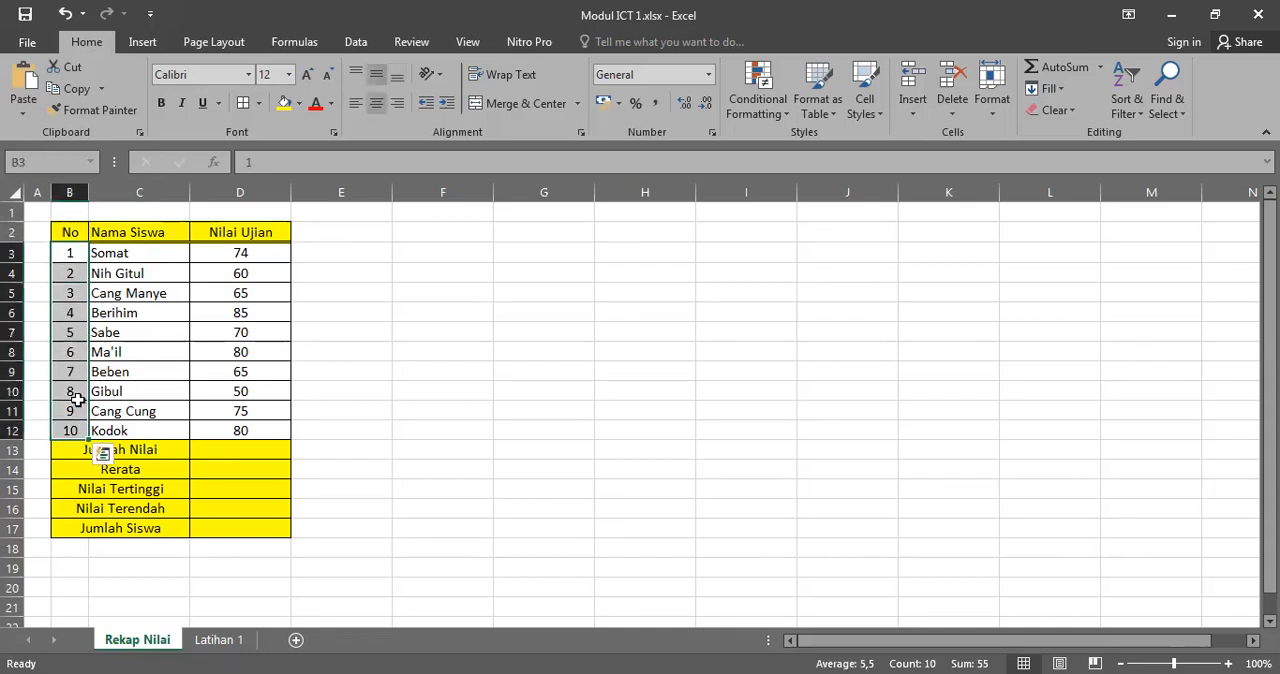
key("Delete")
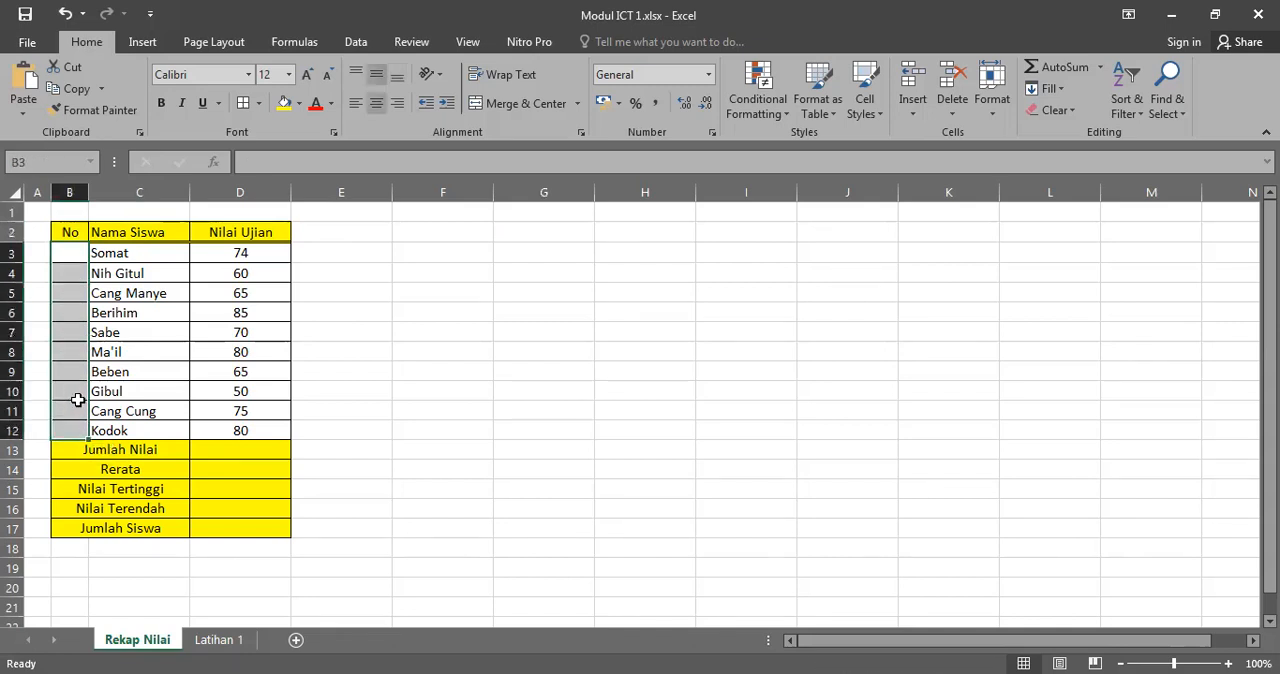
Step: Enter 1 in B3 and 2 in B4, and fill the number series down to 10 in B12
left_click(79, 252)
type("1")
key("Return")
type("2")
key("Return")
key("Up")
key("Up")
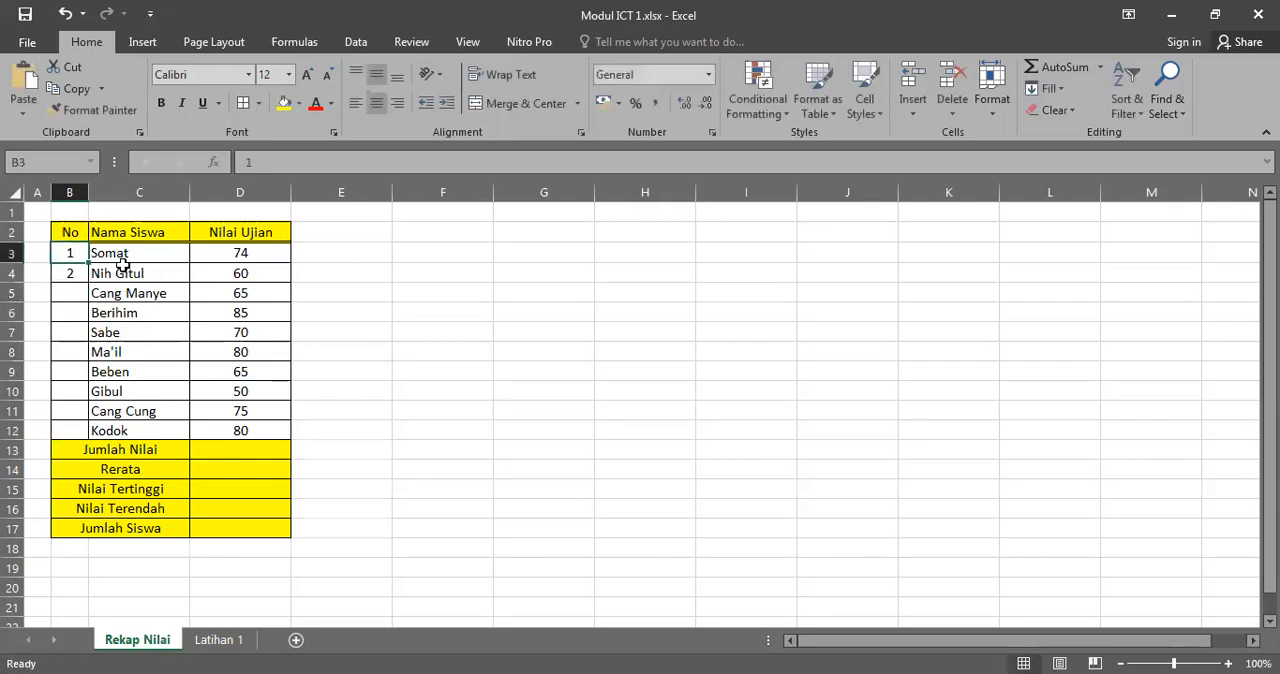
left_click_drag(72, 256, 87, 304)
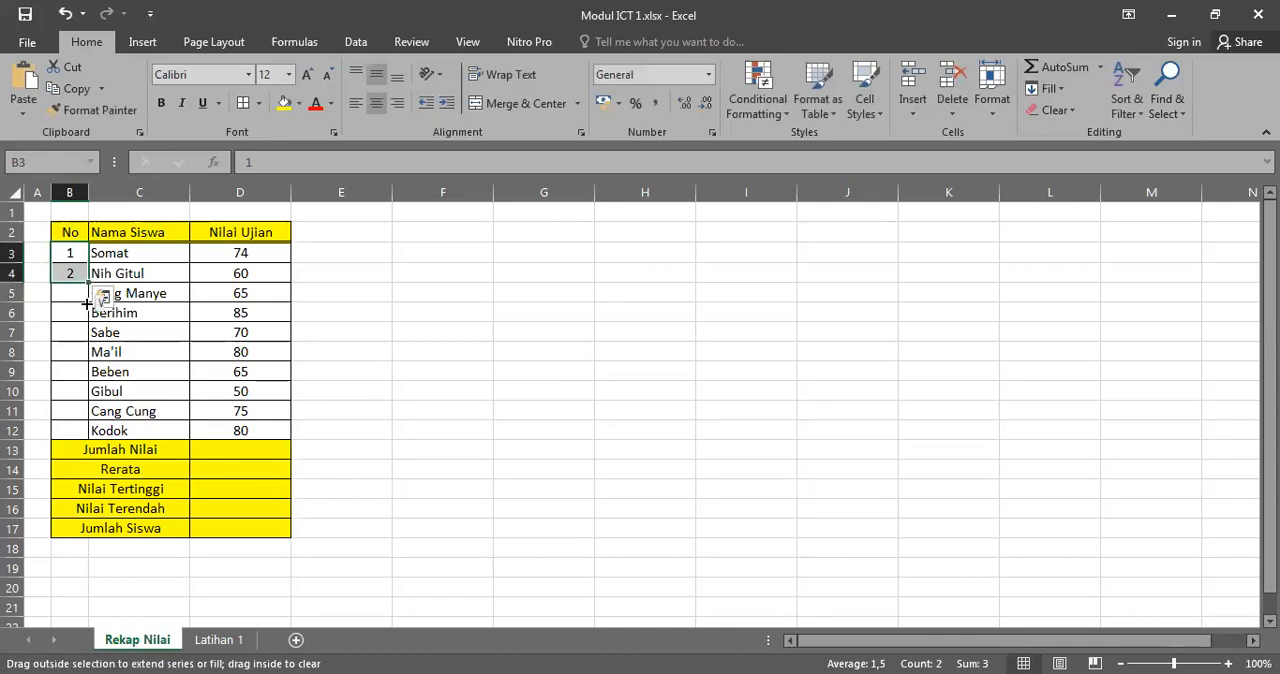
left_click_drag(83, 434, 83, 436)
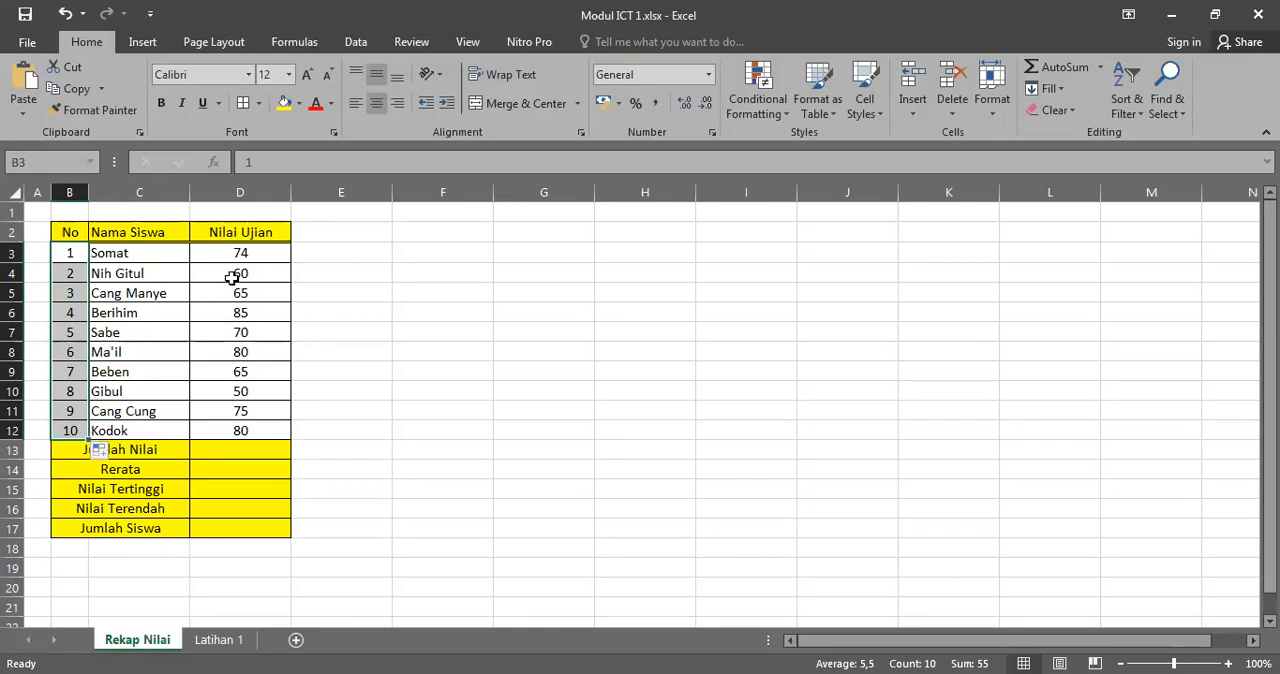
Step: Total the exam scores in the Jumlah Nilai cell D13 with a SUM formula over D3:D12
left_click(237, 254)
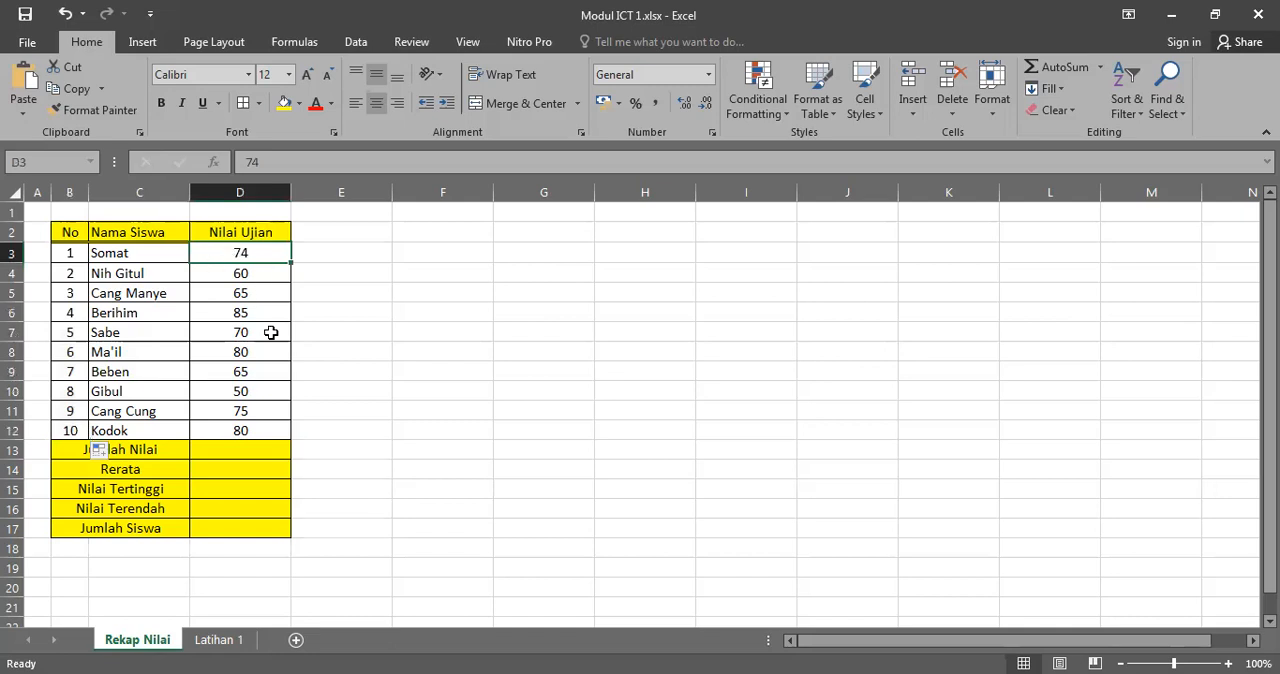
left_click(343, 445)
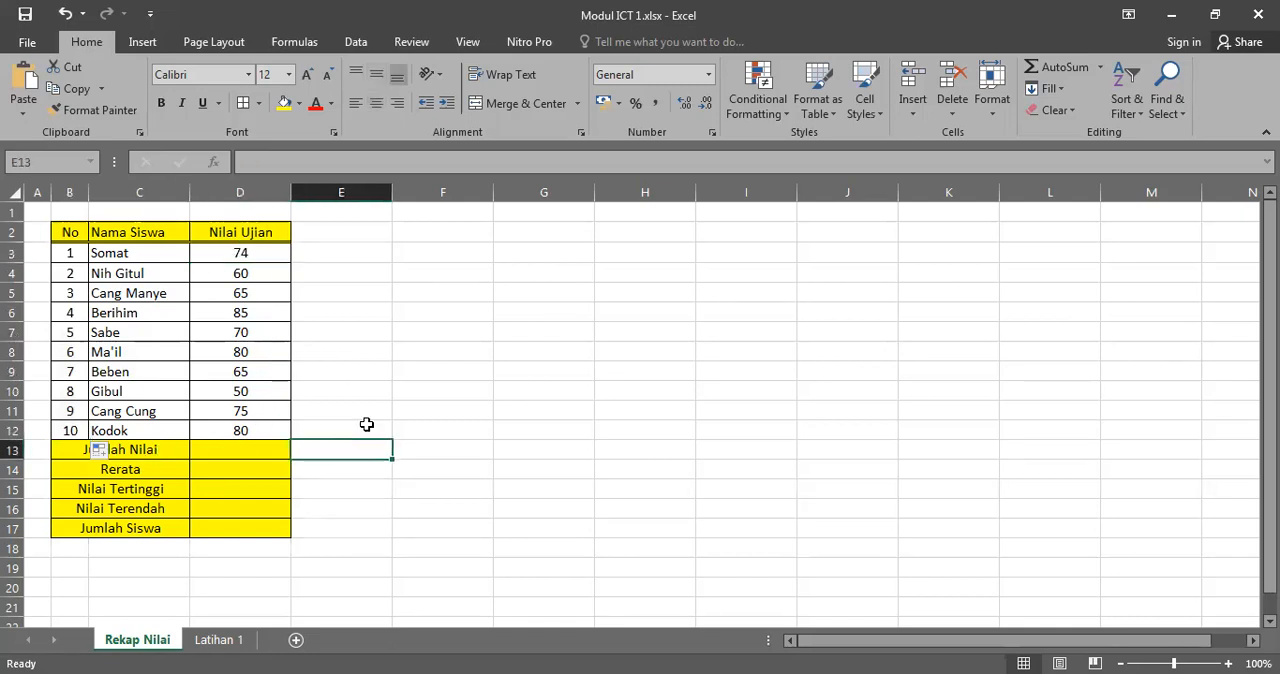
left_click(245, 449)
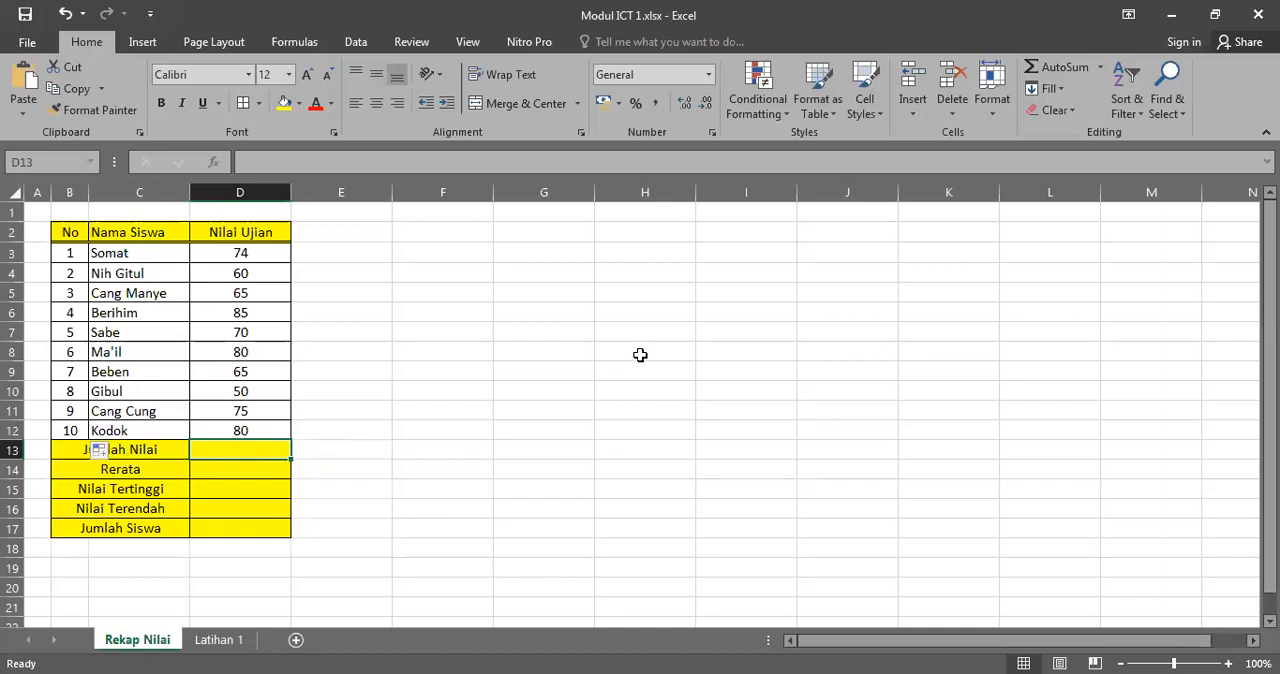
type("=")
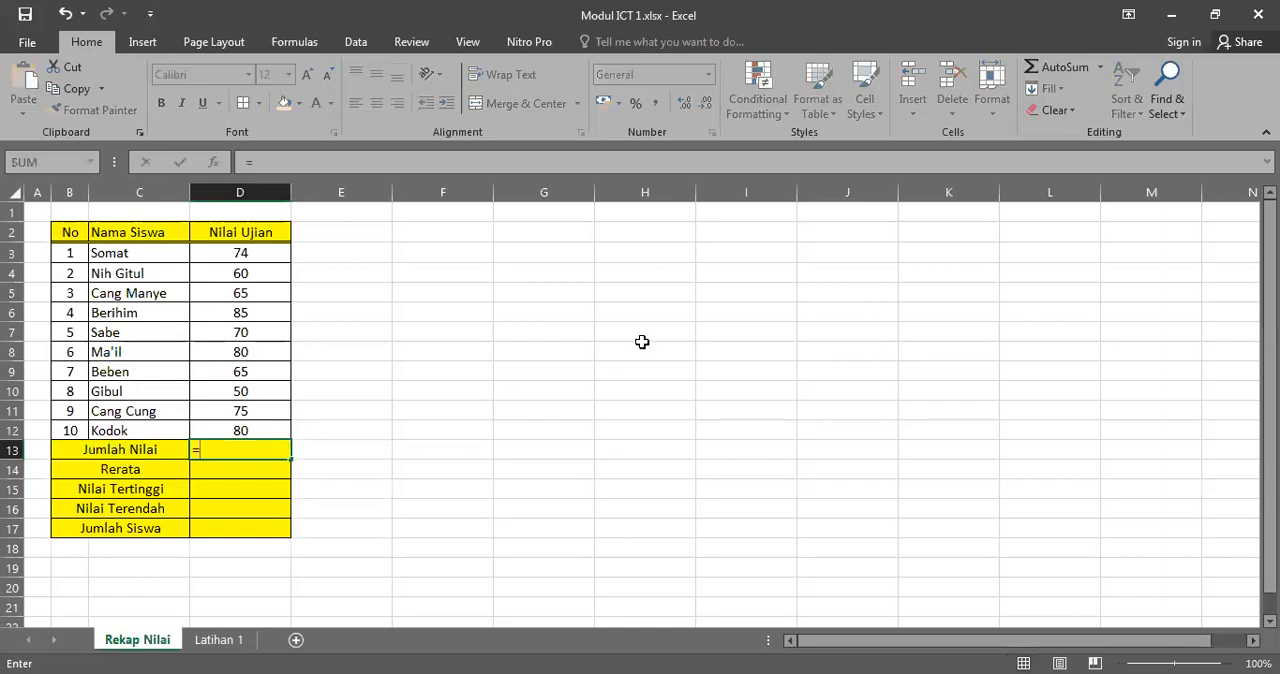
type("SUM(")
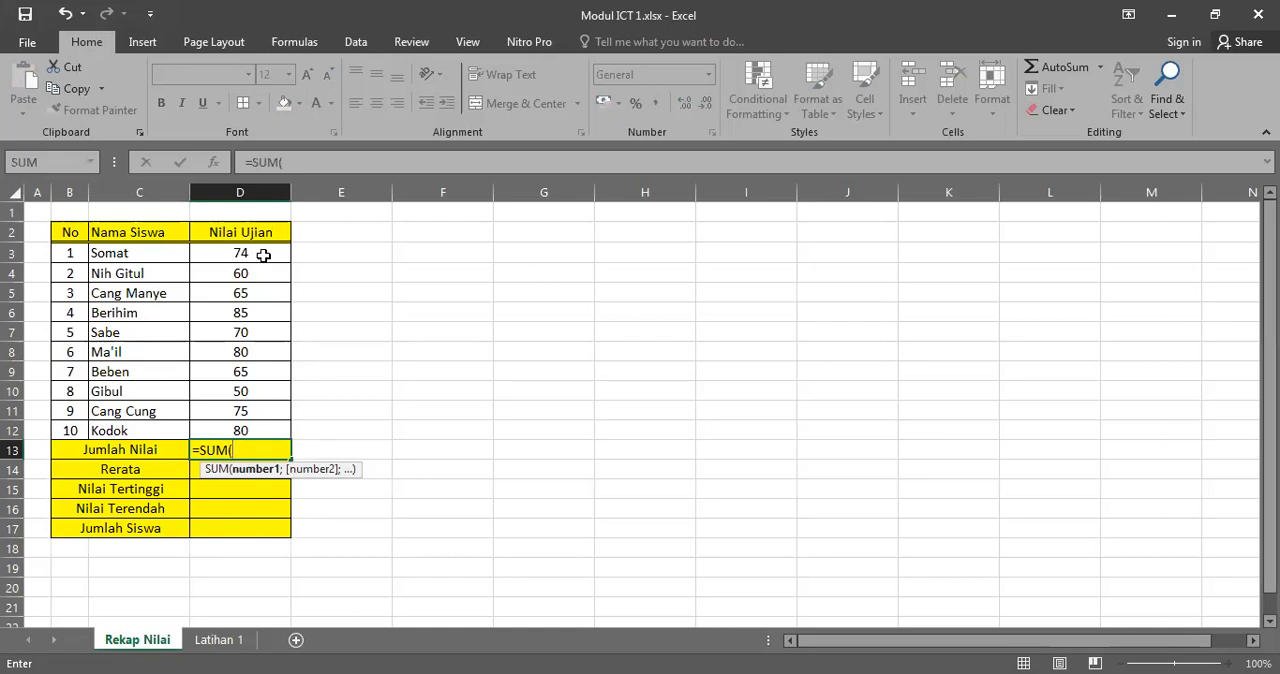
left_click(263, 252)
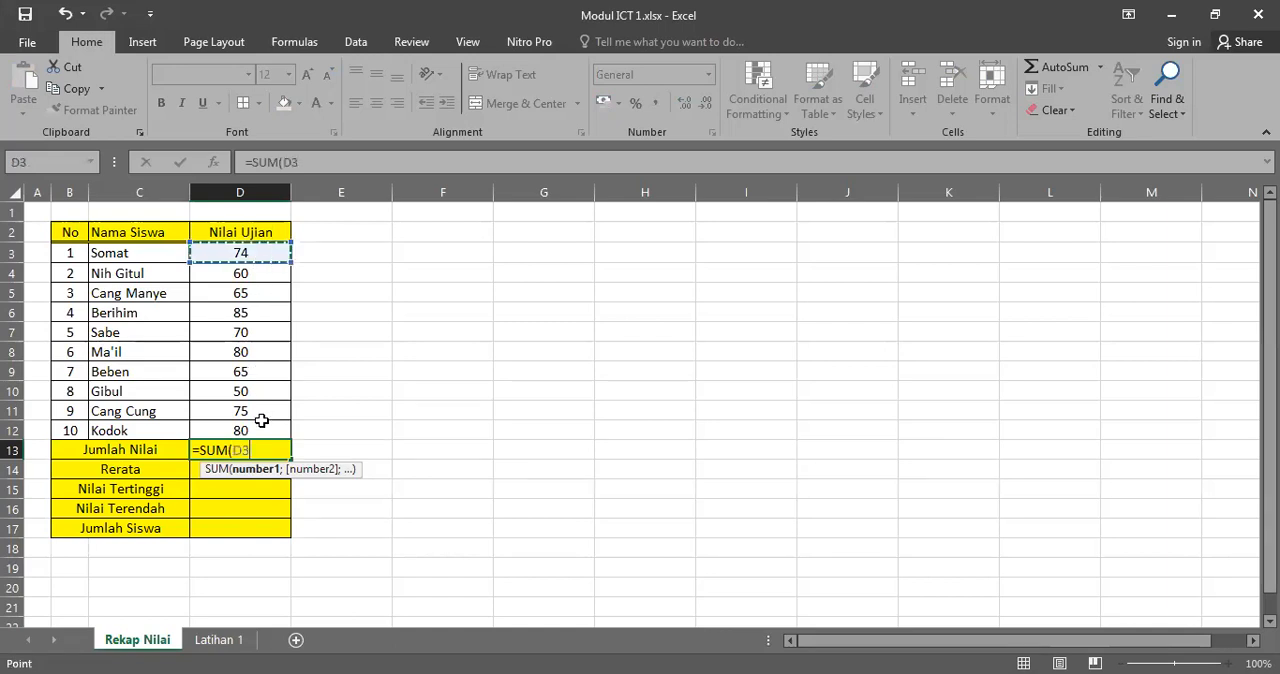
left_click_drag(261, 424, 262, 258)
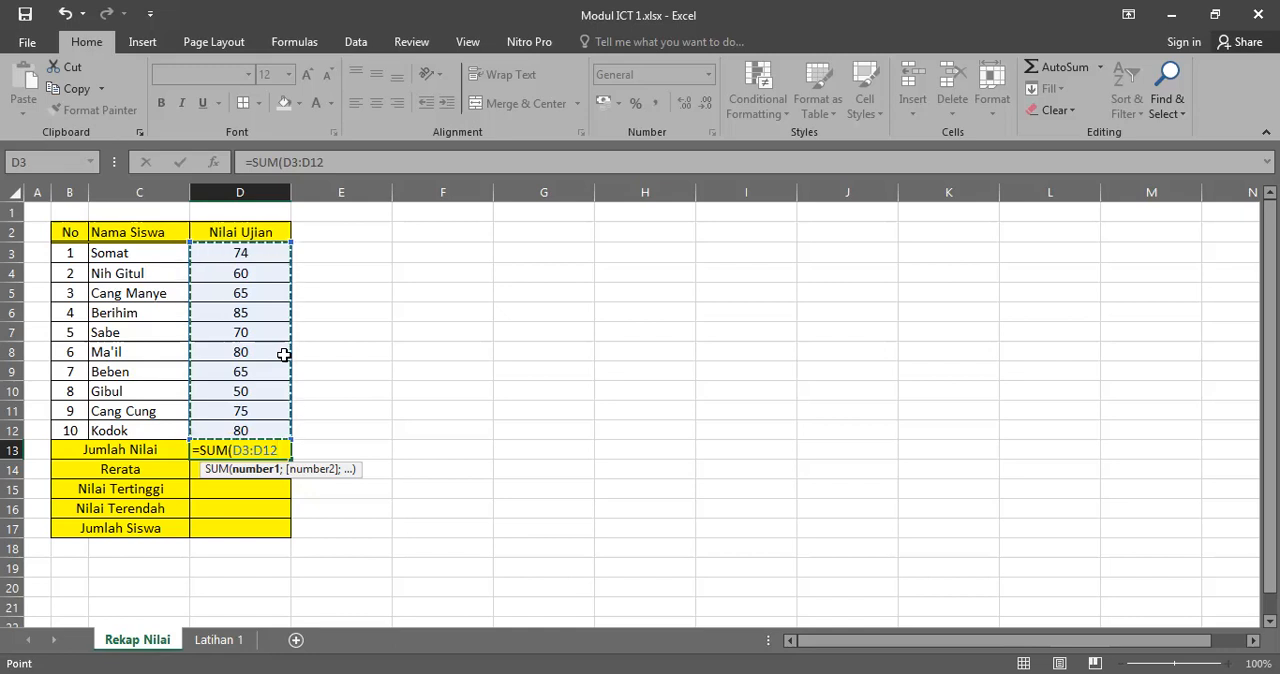
key("Return")
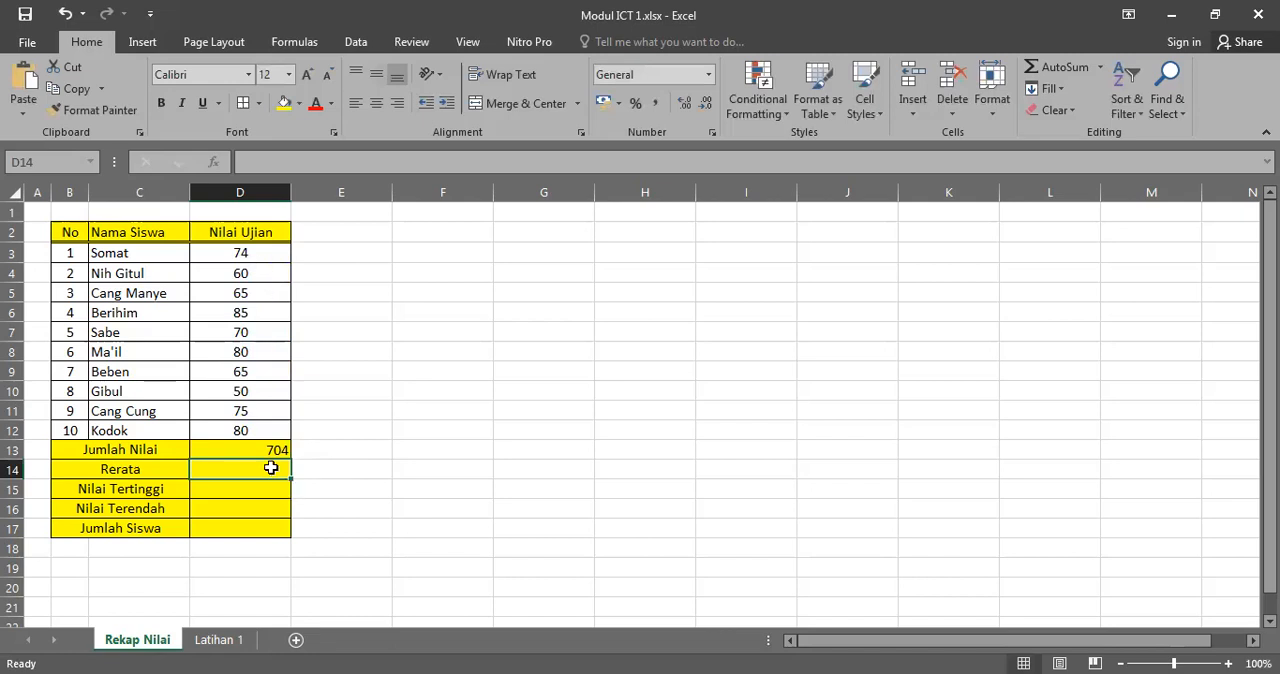
Step: Calculate the mean exam score in the Rerata cell D14 with an AVERAGE formula over D3:D12
type("=")
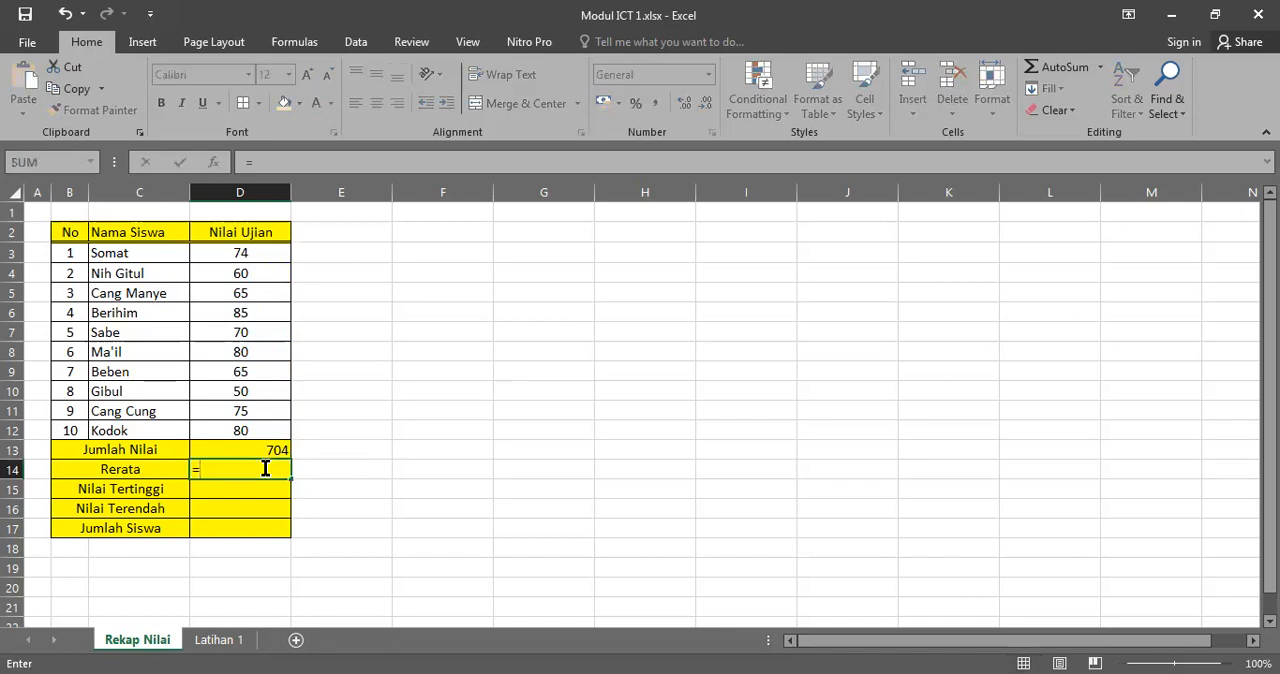
type("AV")
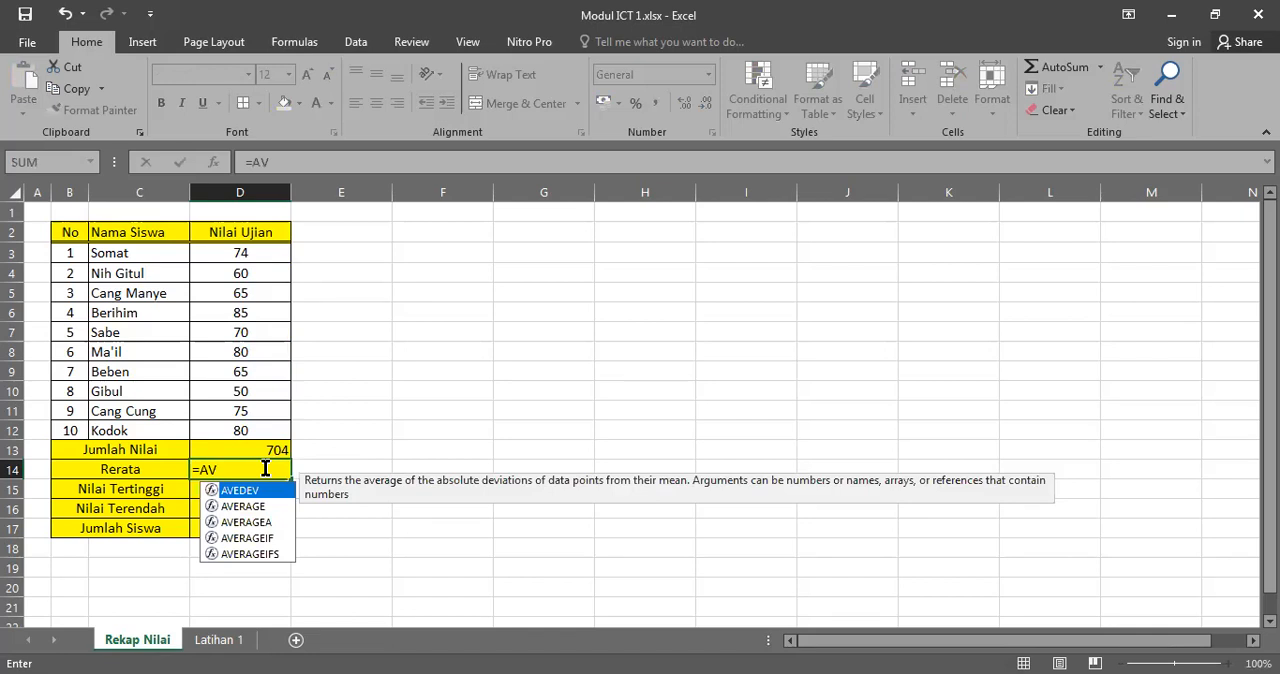
type("ERAGE")
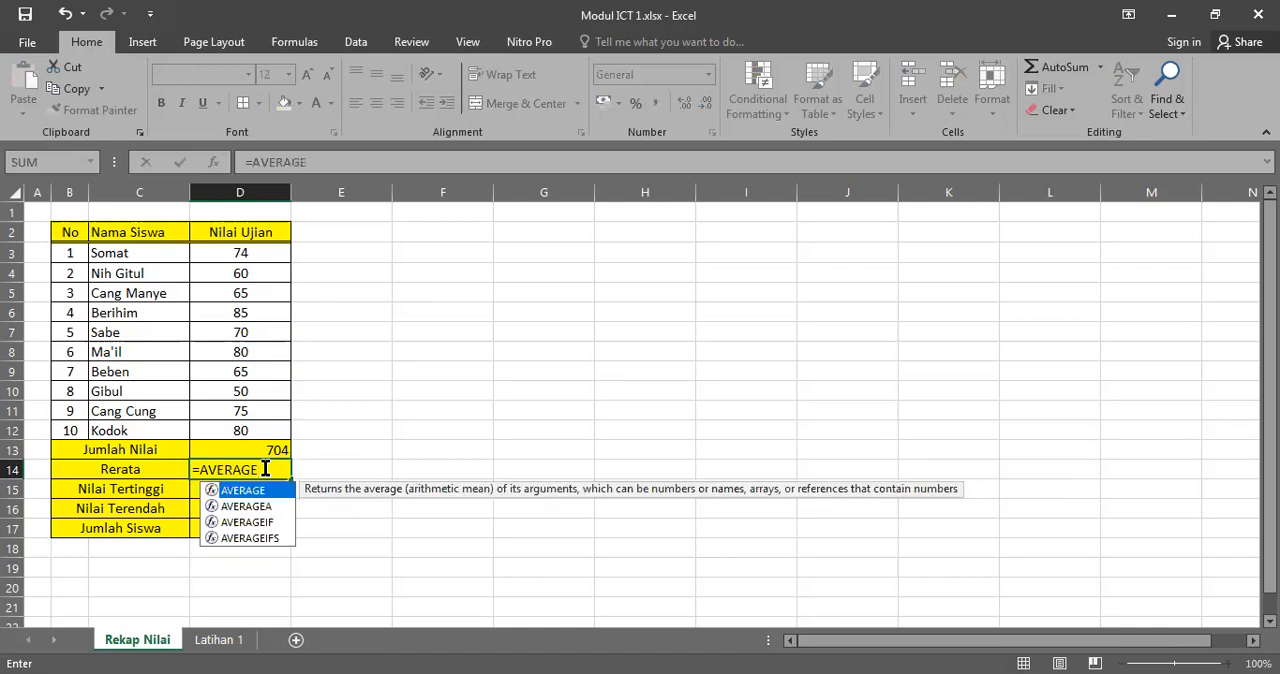
type("(")
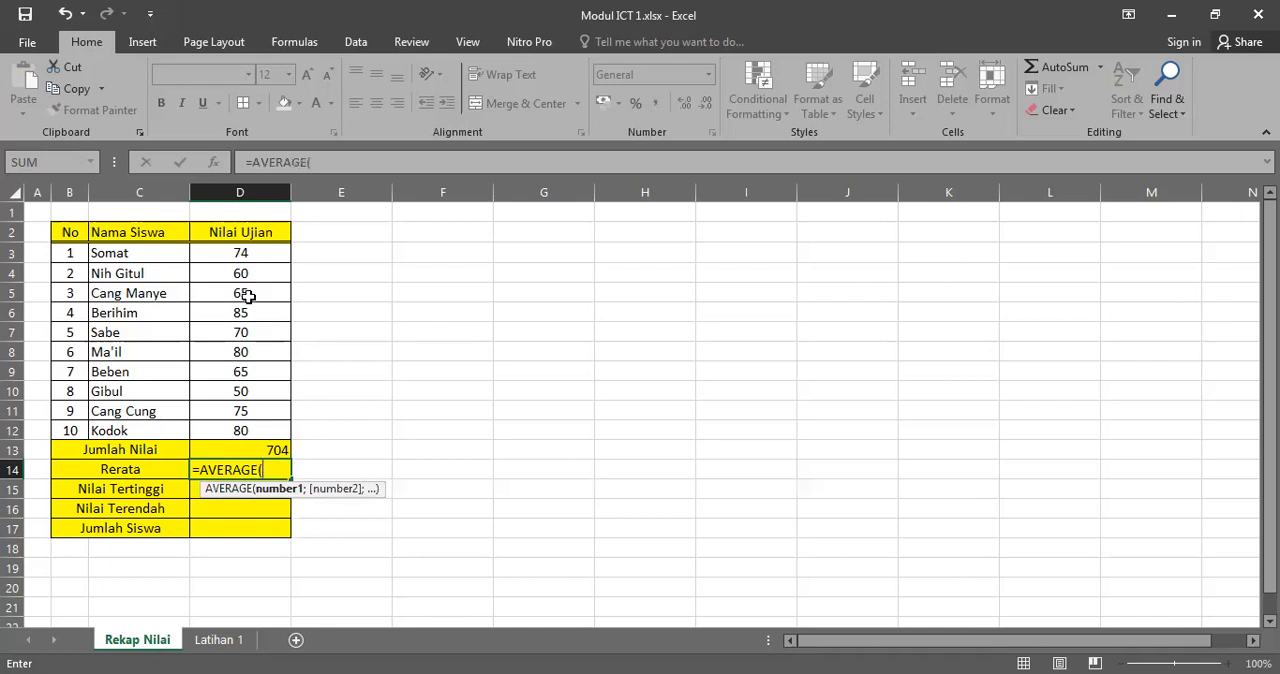
left_click(257, 253)
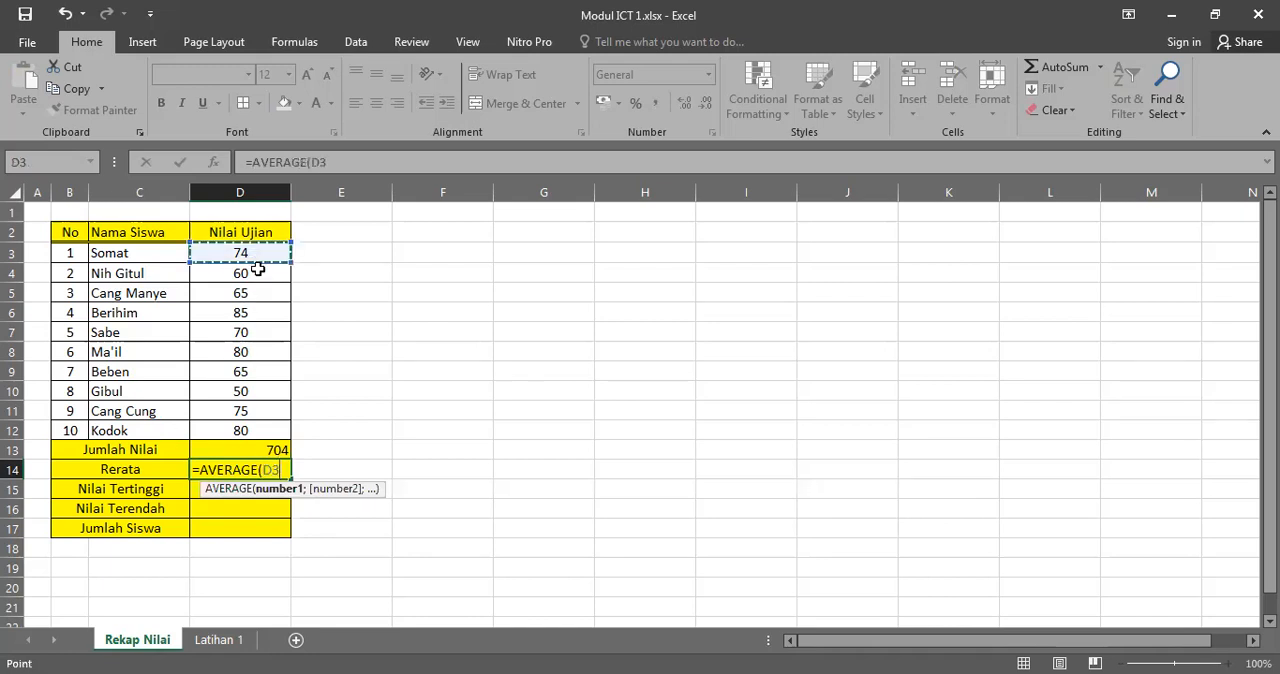
left_click(250, 426, "shift")
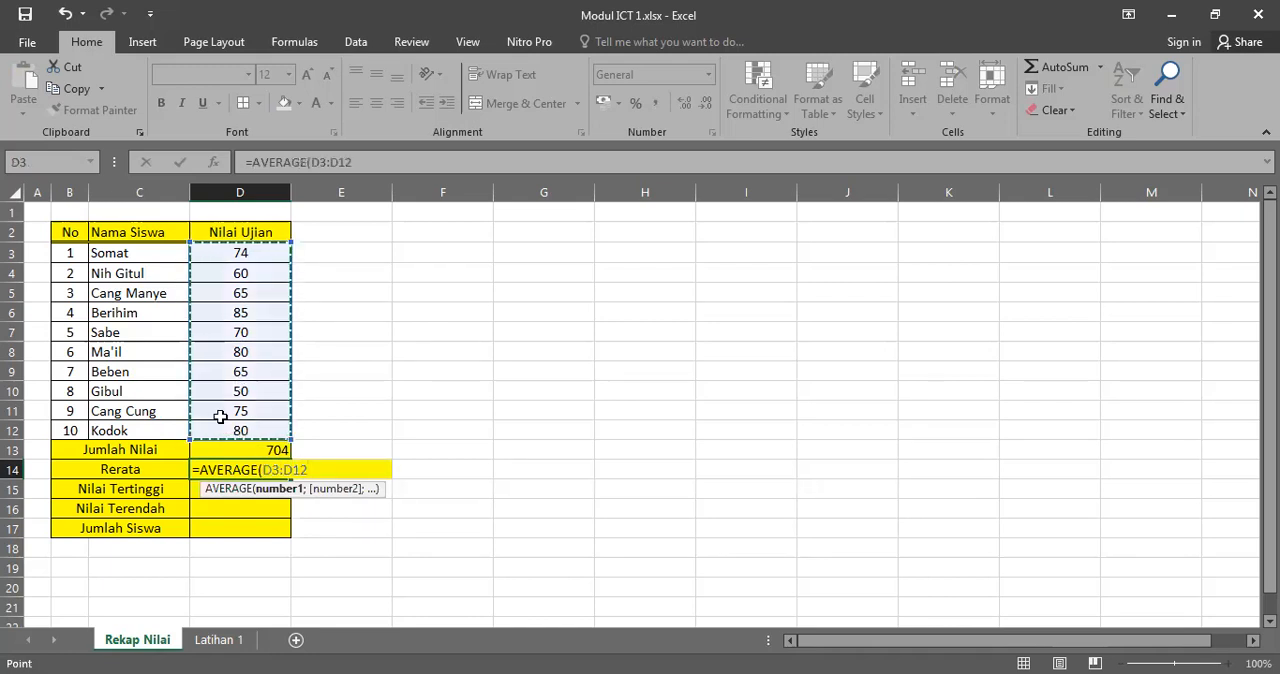
key("Return")
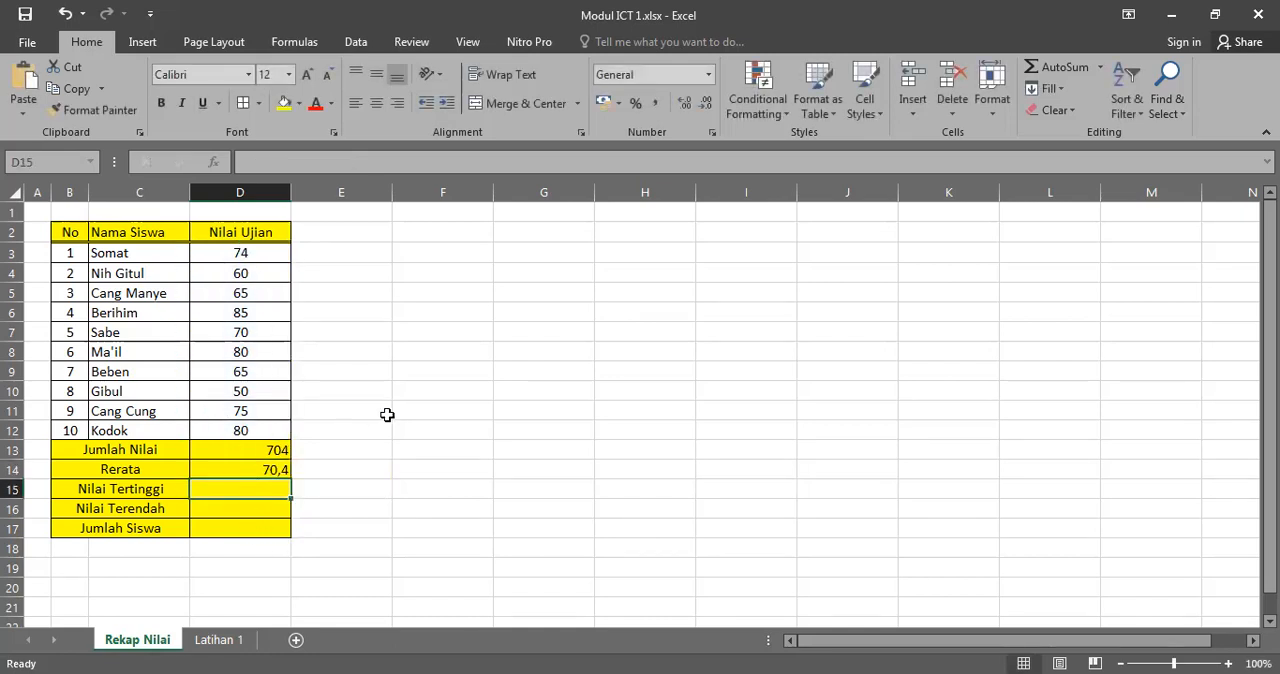
Step: Get the highest exam score in the Nilai Tertinggi cell D15 with a MAX formula over D3:D12
type("=")
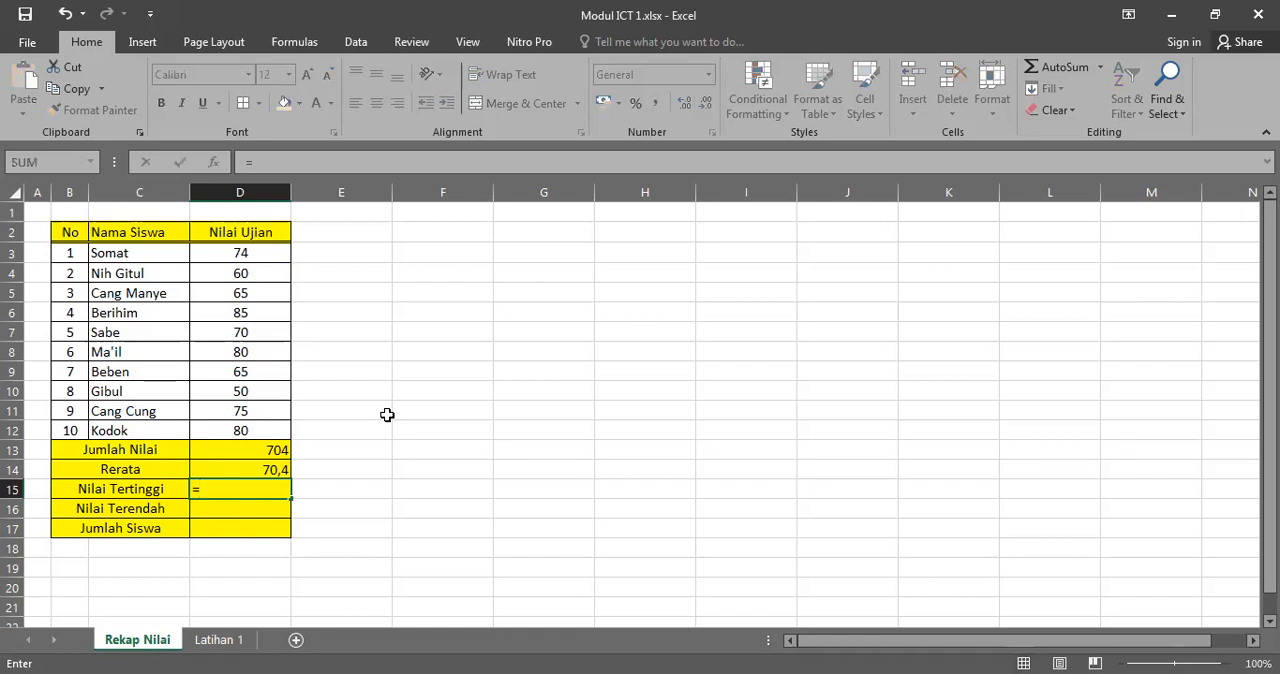
type("MAX")
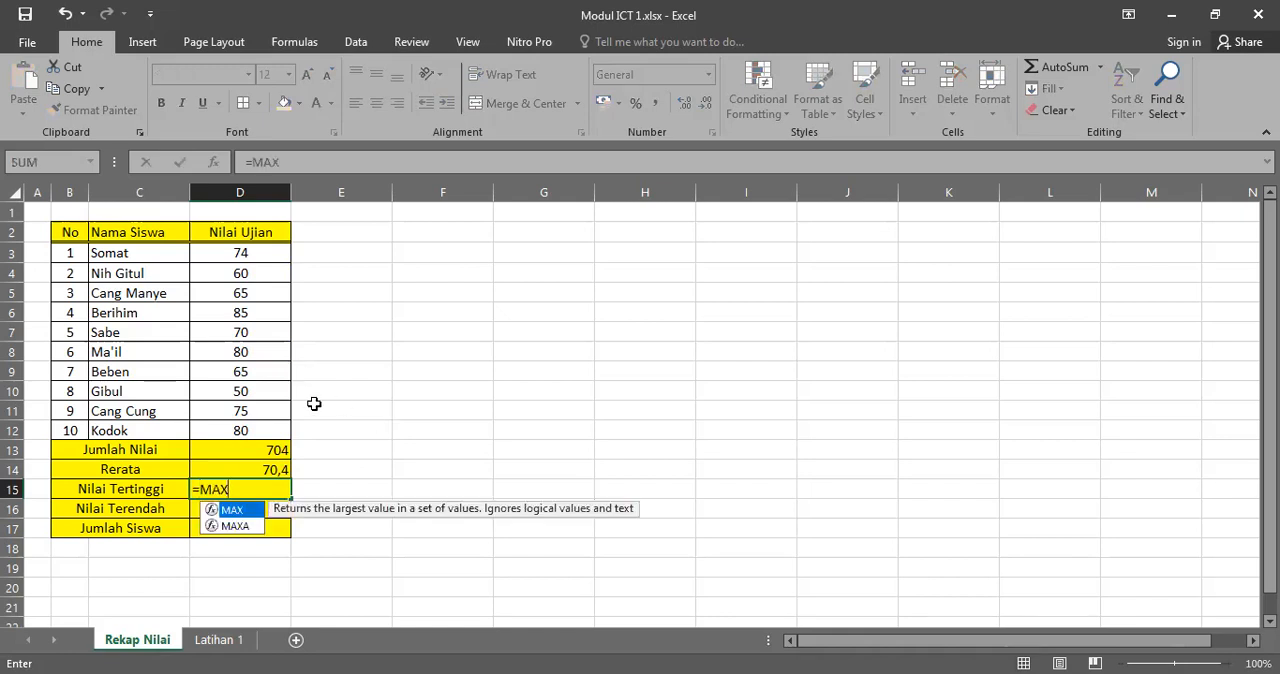
type("(")
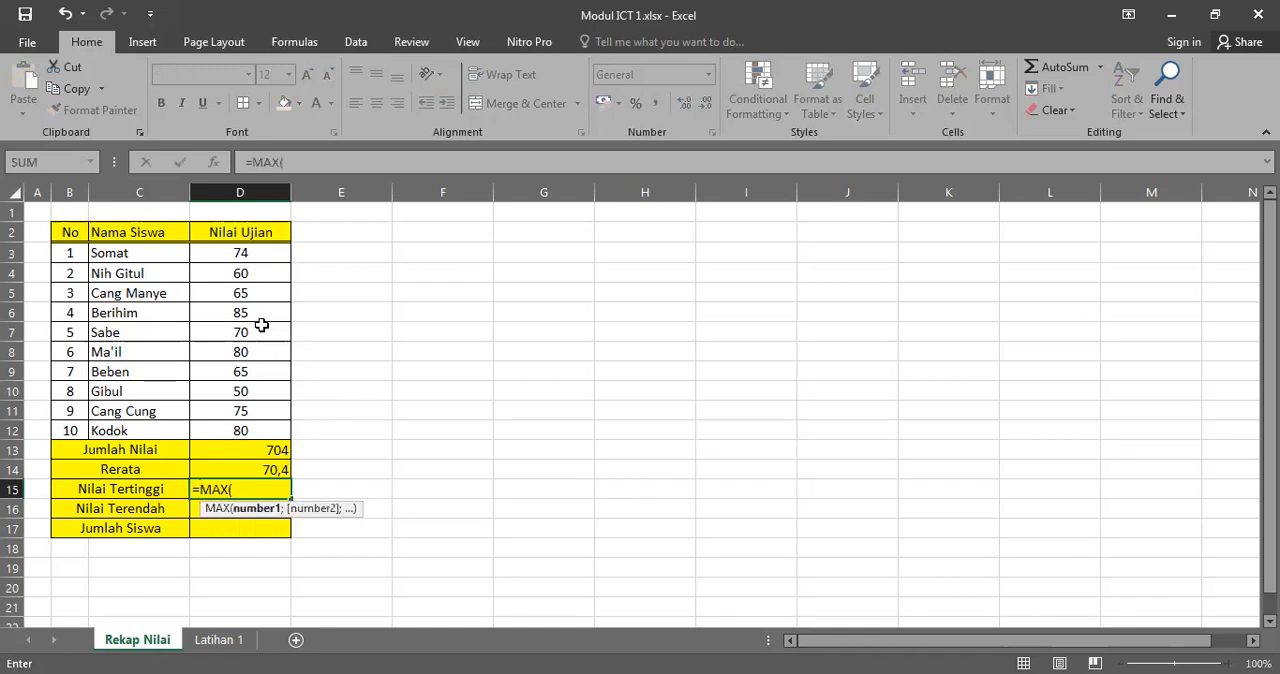
left_click(248, 255)
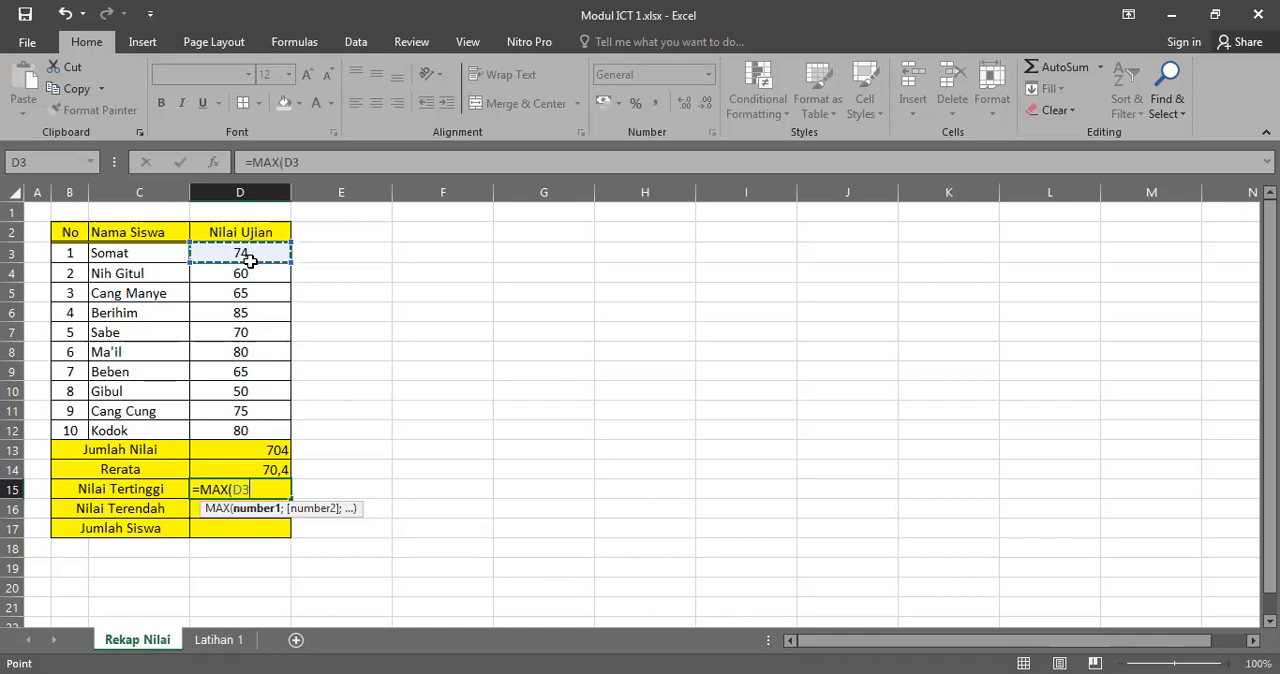
left_click(252, 430, "shift")
key("Return")
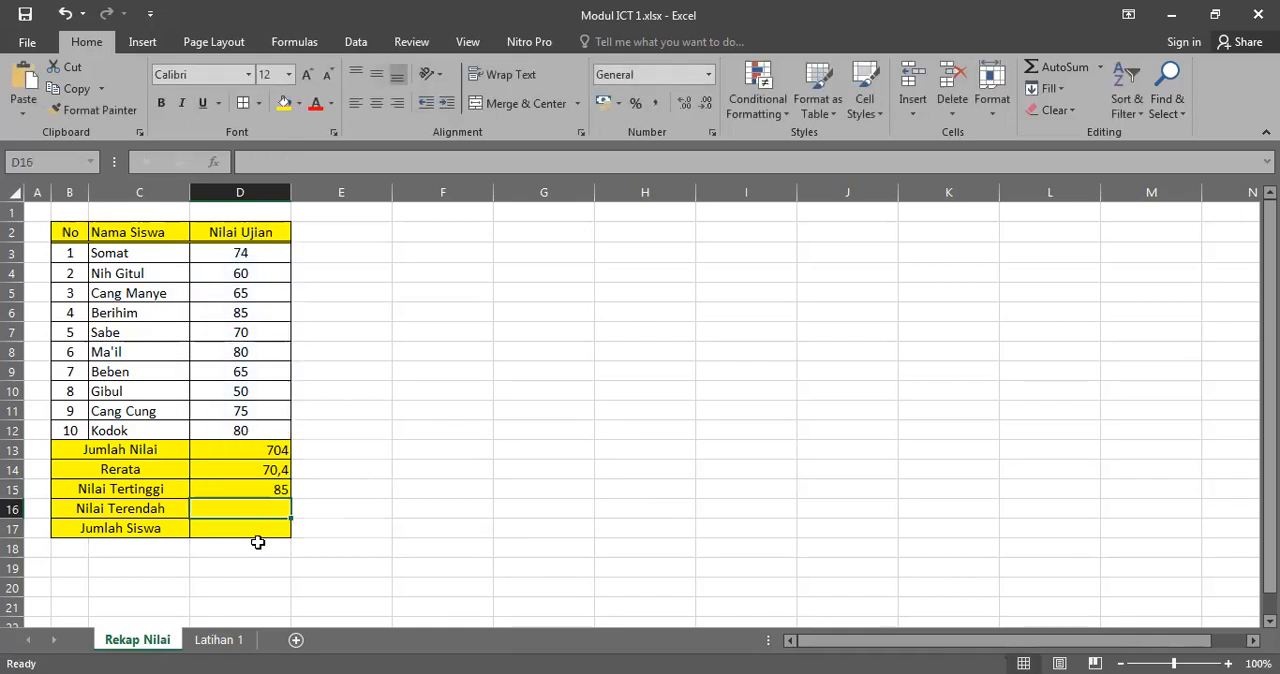
Step: Get the lowest exam score in the Nilai Terendah cell D16 with a MIN formula over D3:D12
type("=MIN")
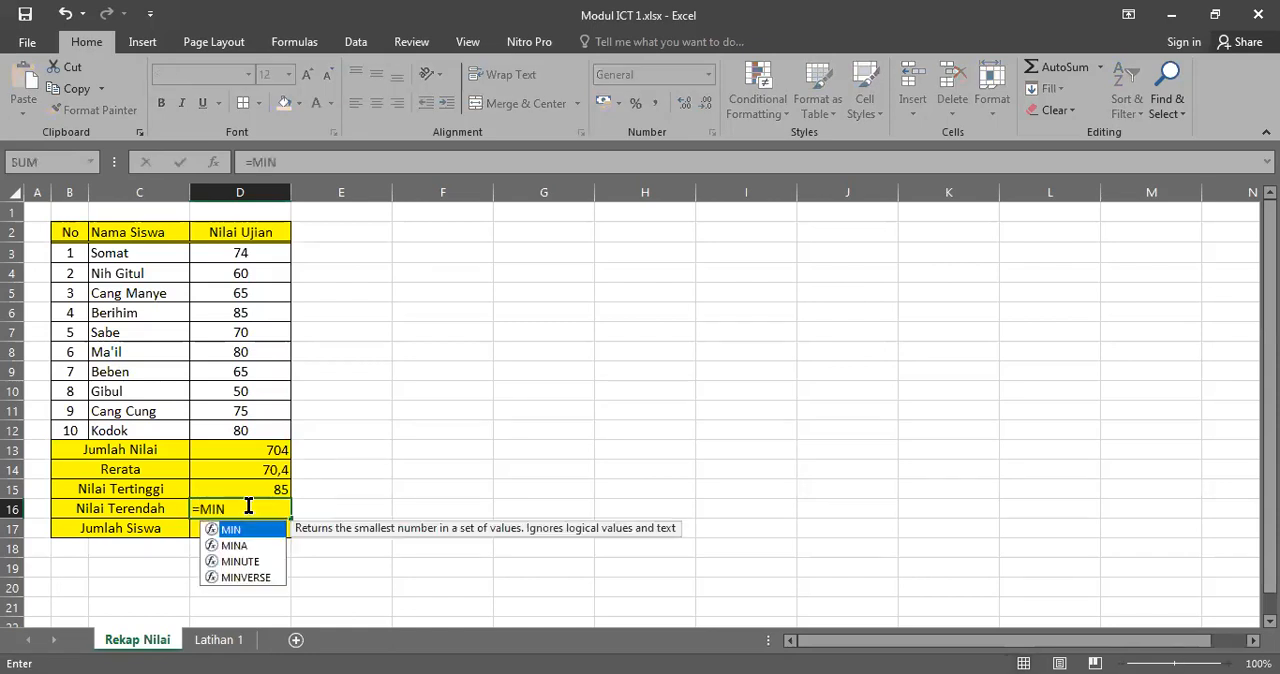
type("(")
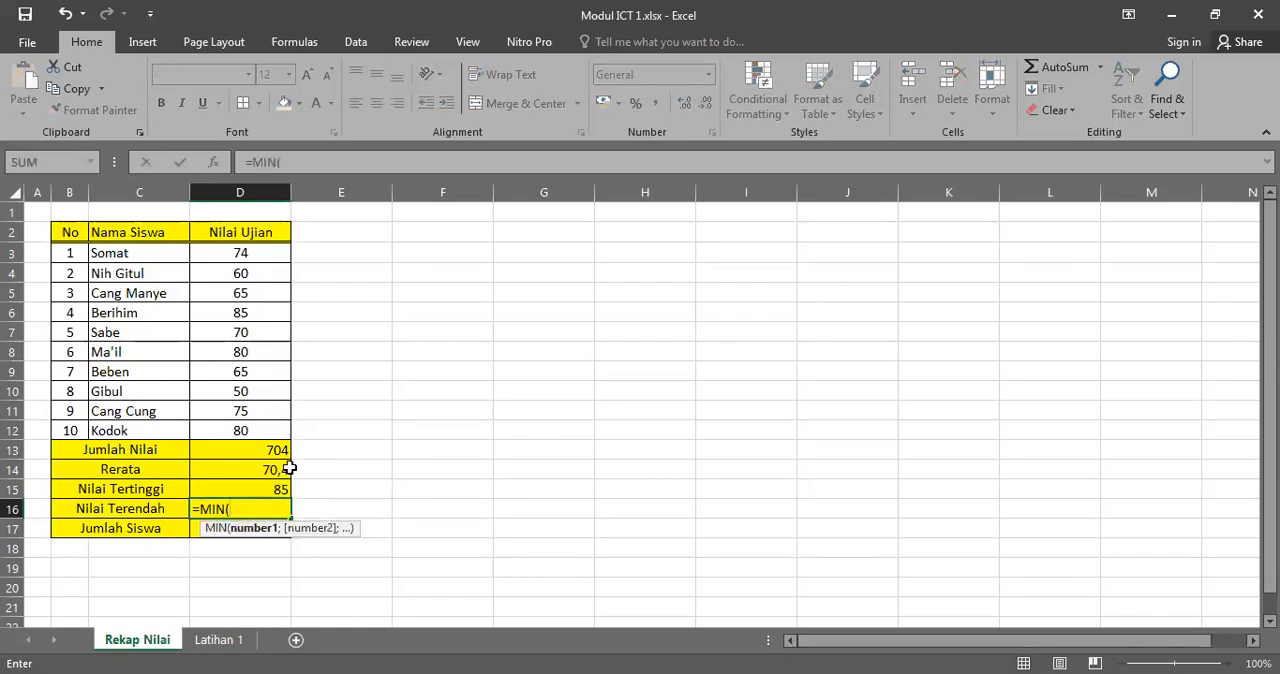
left_click(266, 250)
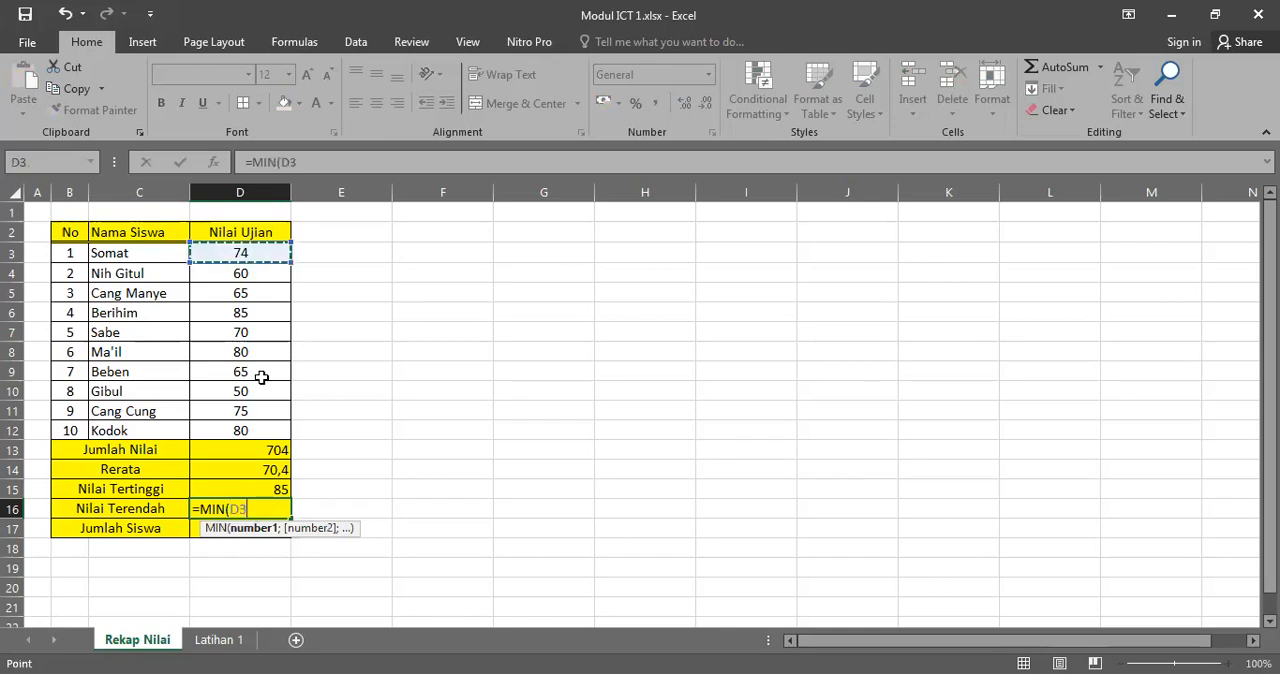
left_click(269, 421, "shift")
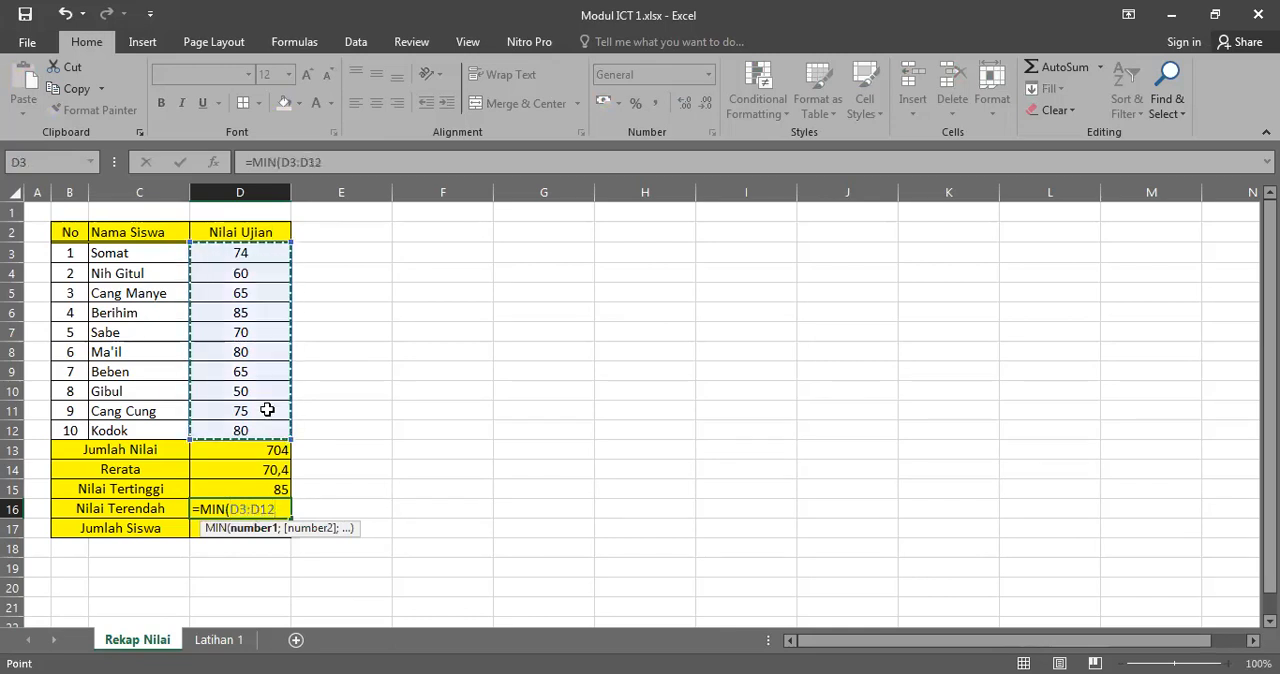
key("Return")
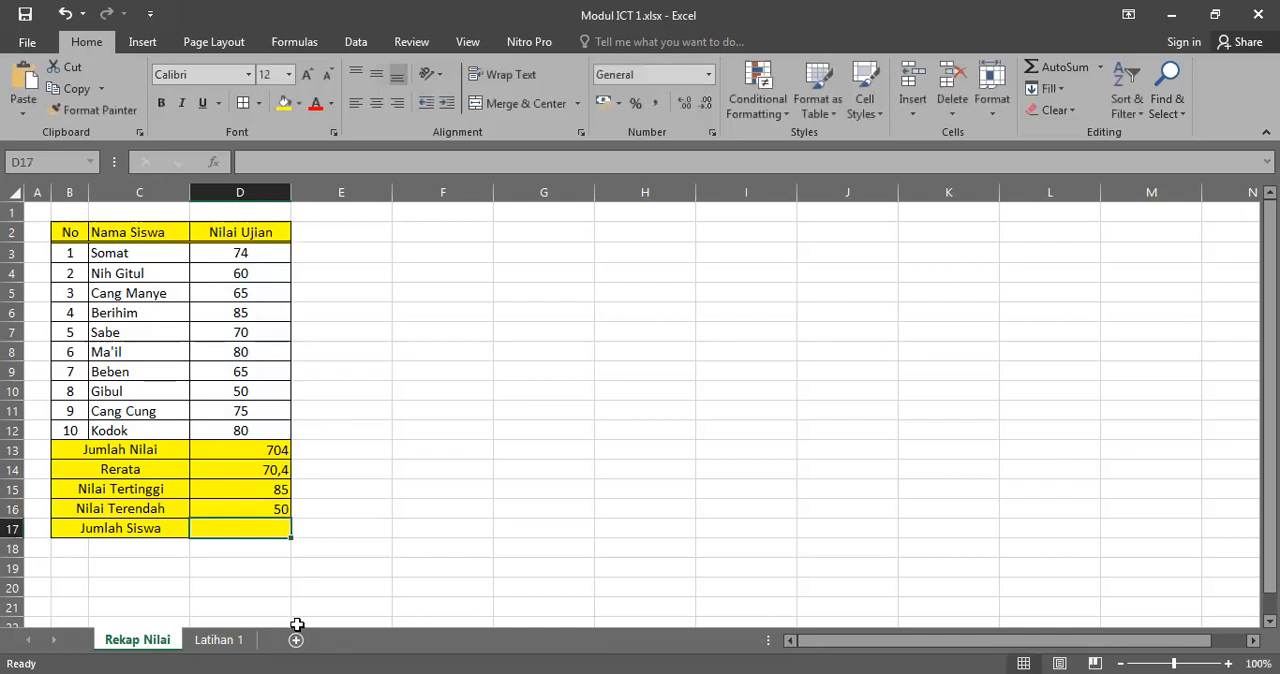
Step: Count the students in the Jumlah Siswa cell D17 with the formula =COUNTA(D3:D12)
type("=")
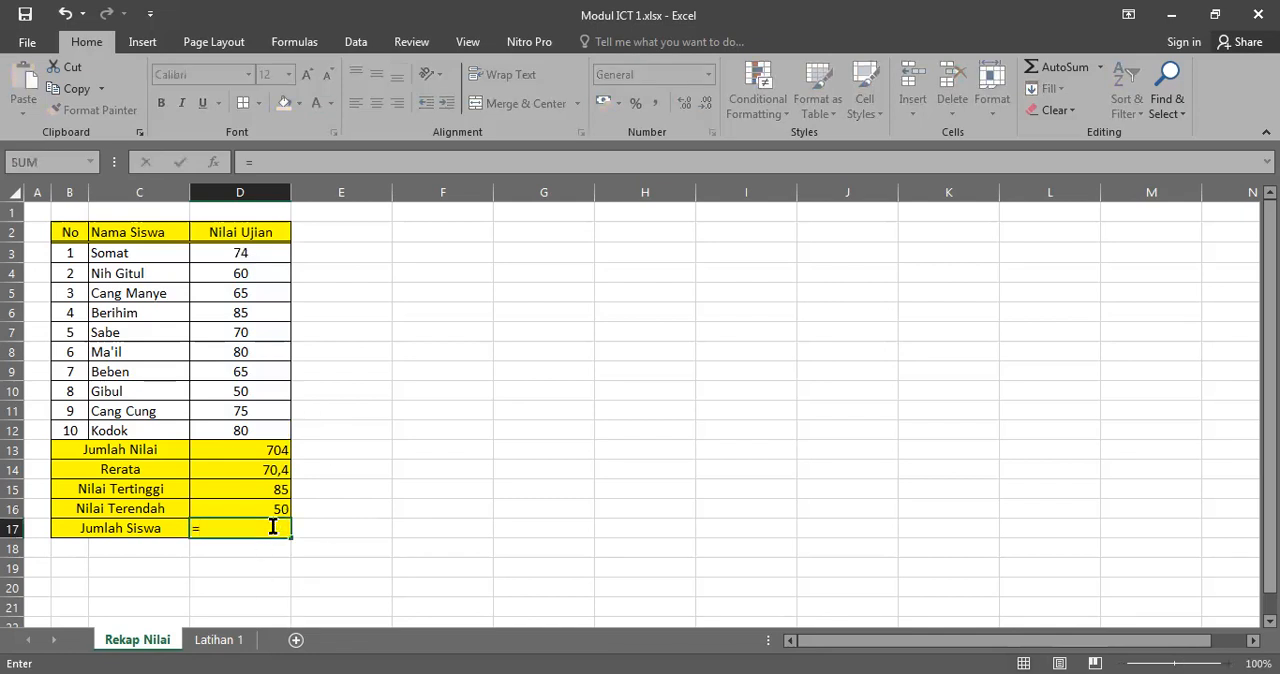
type("COU")
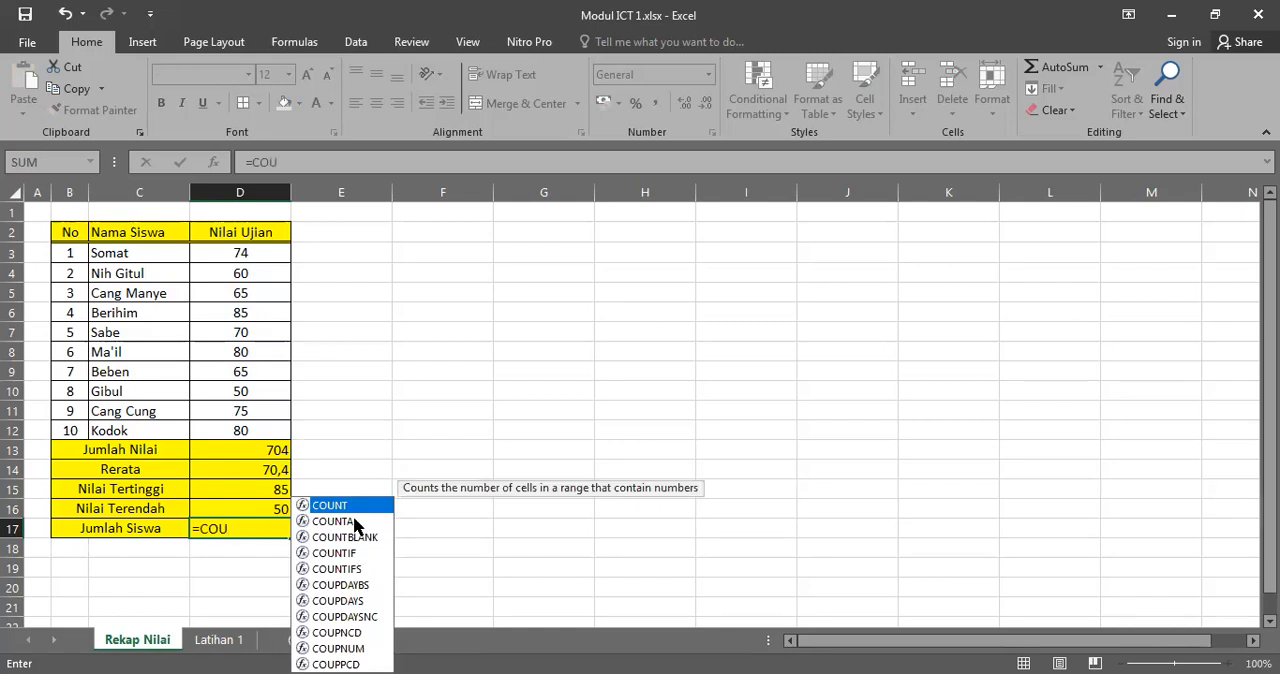
type("NT")
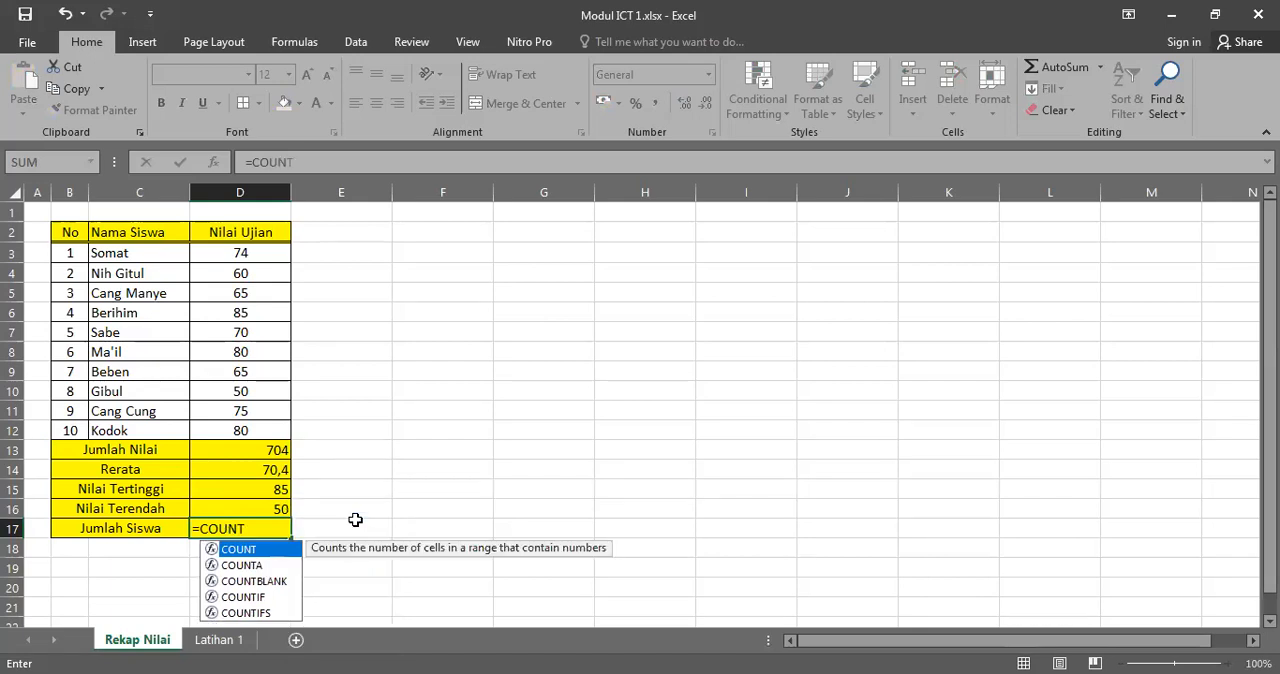
left_click(245, 565)
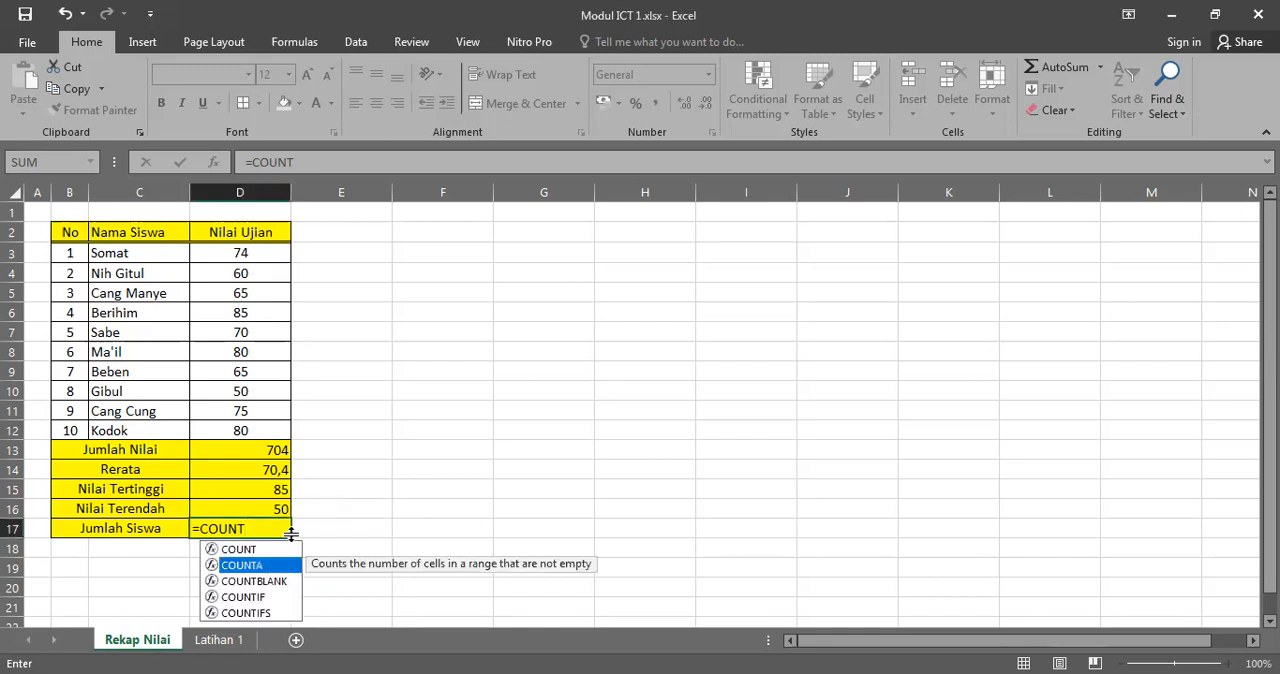
type("(")
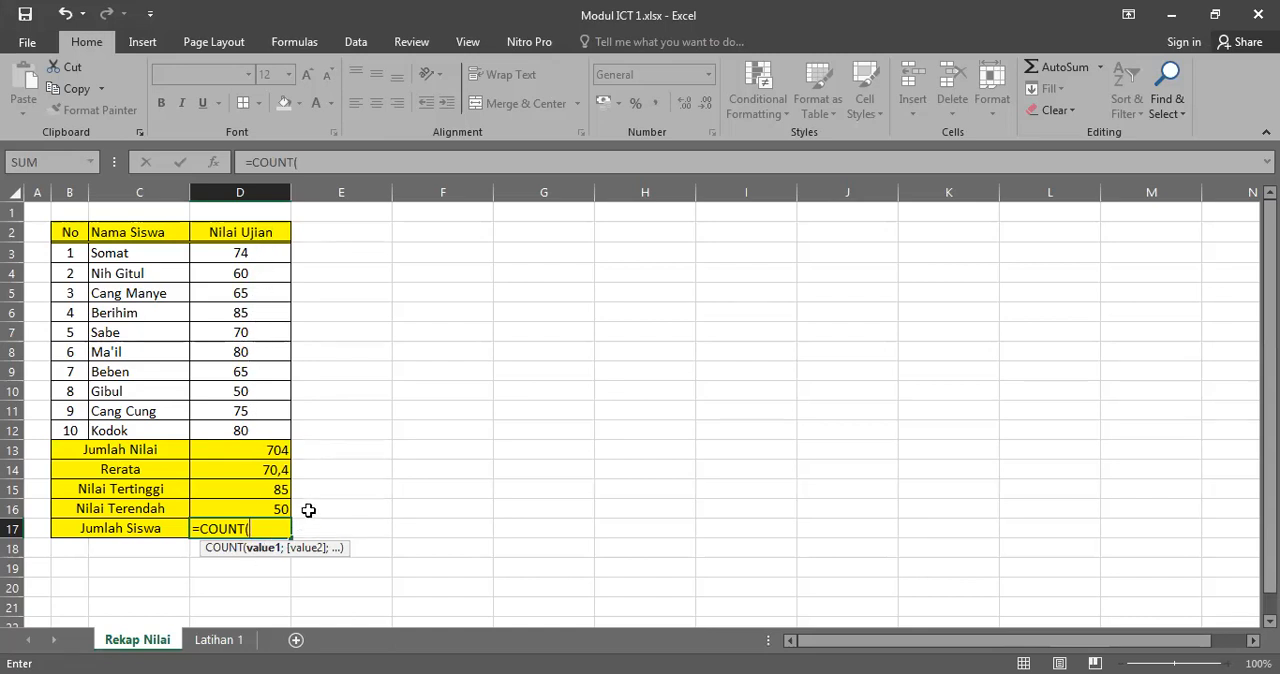
key("BackSpace")
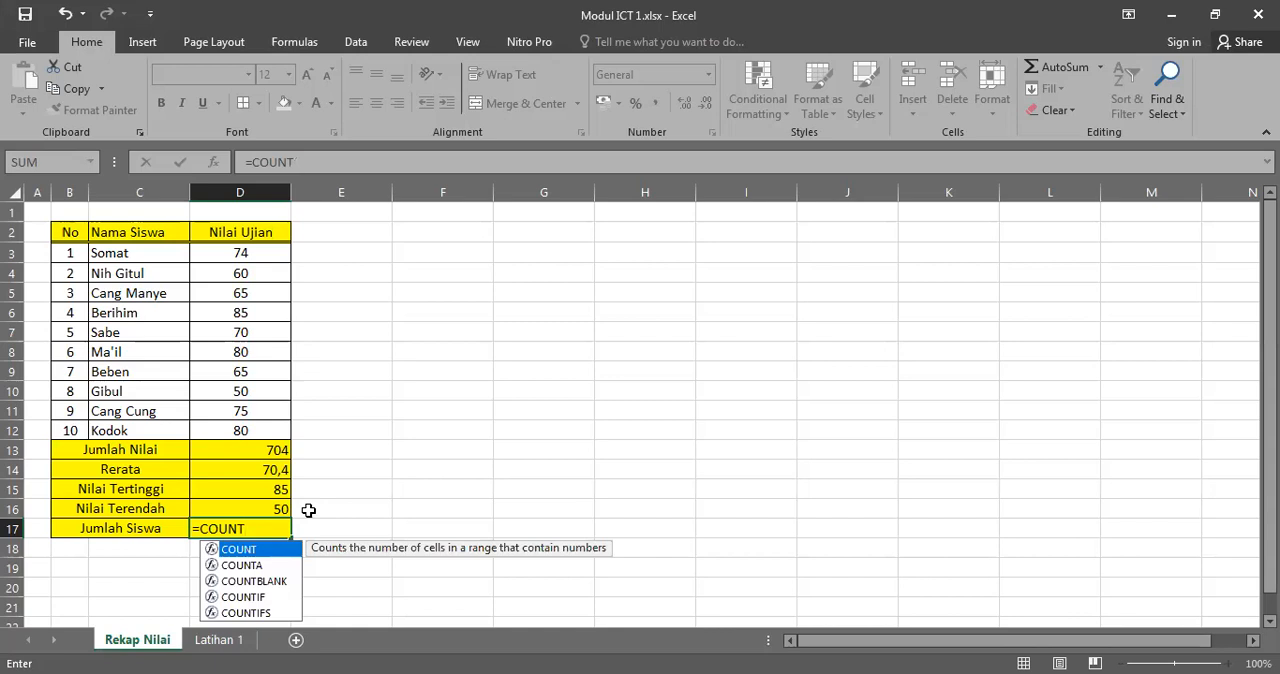
type("A(")
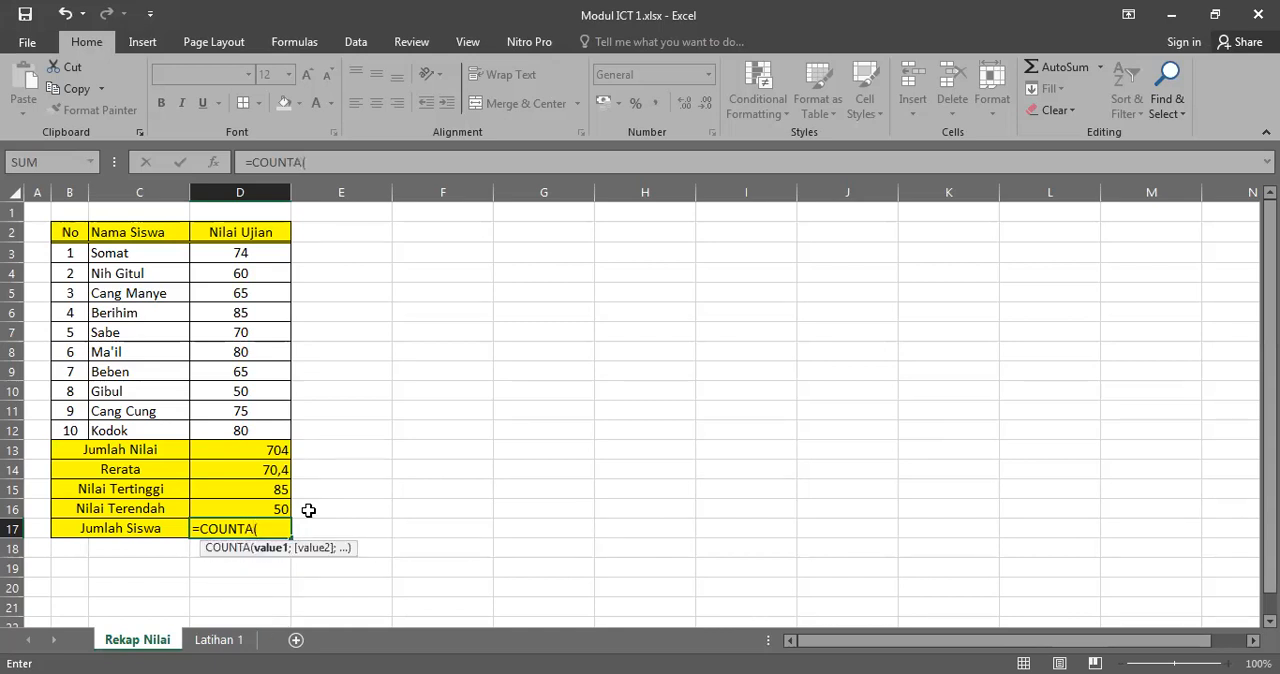
left_click(261, 256)
left_click(280, 427, "shift")
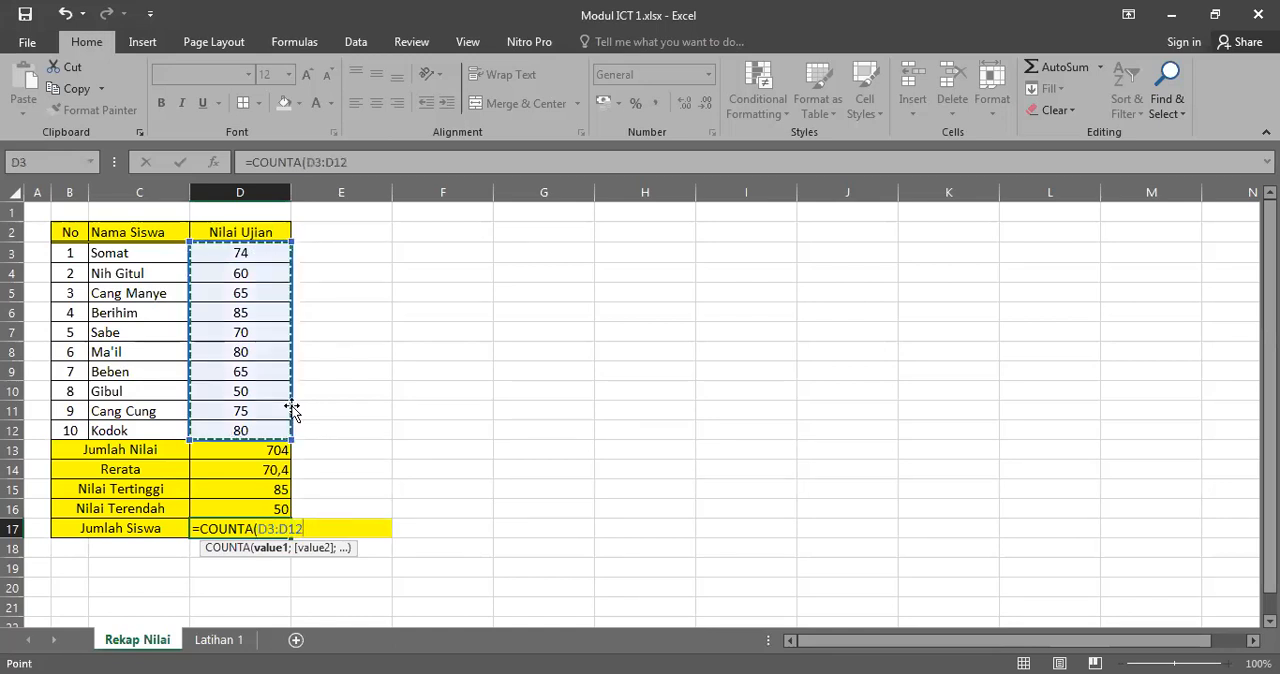
type(")")
key("Return")
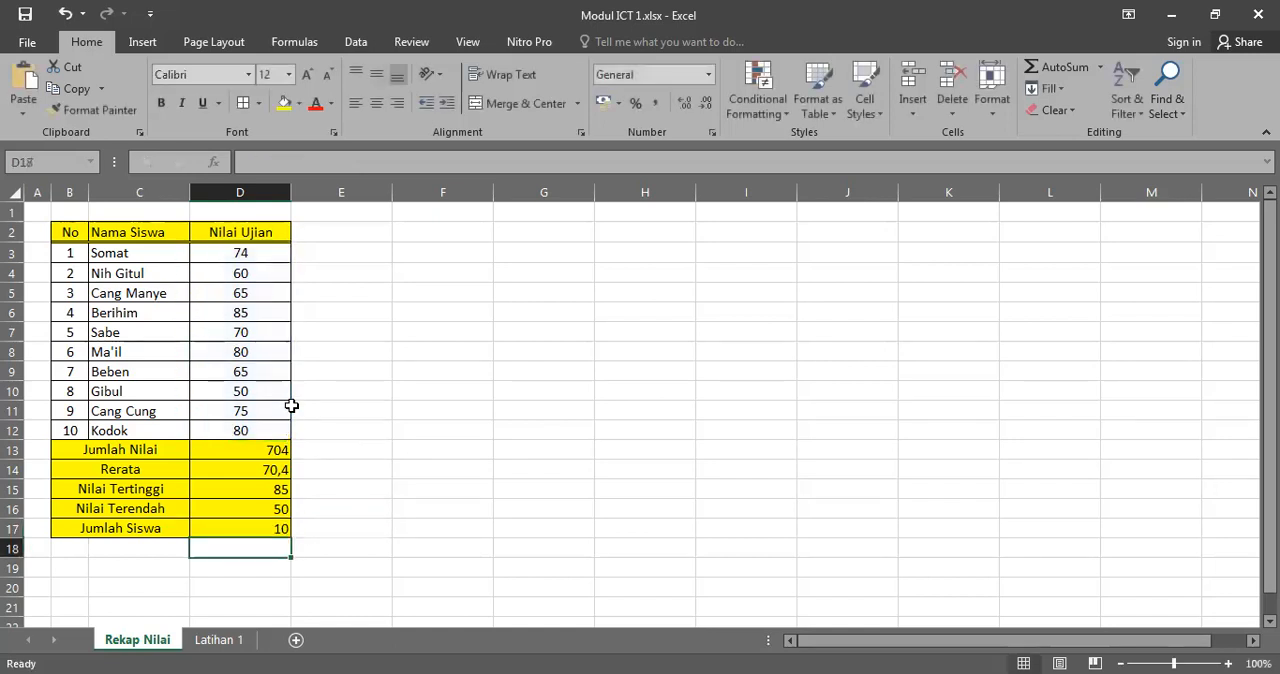
left_click(259, 528)
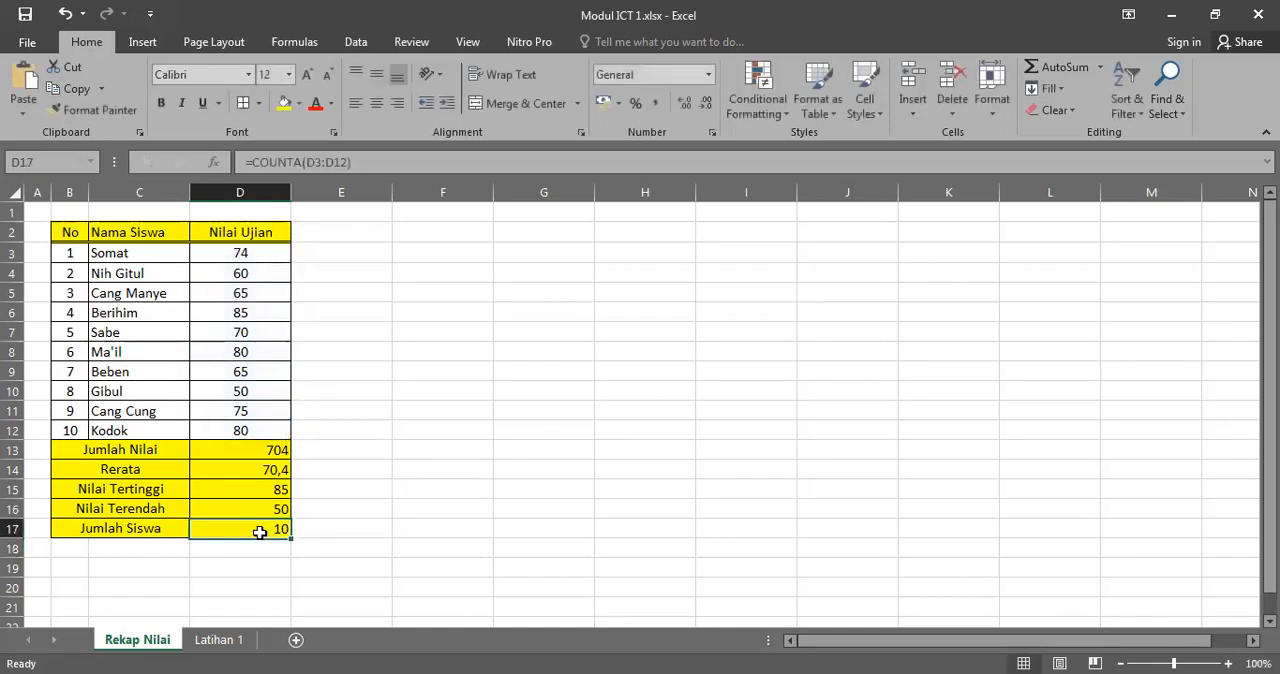
Step: Change the COUNTA range in the Jumlah Siswa cell D17 to the student names, C3:C12
left_click_drag(240, 252, 245, 427)
left_click_drag(150, 256, 158, 428)
left_click(278, 528)
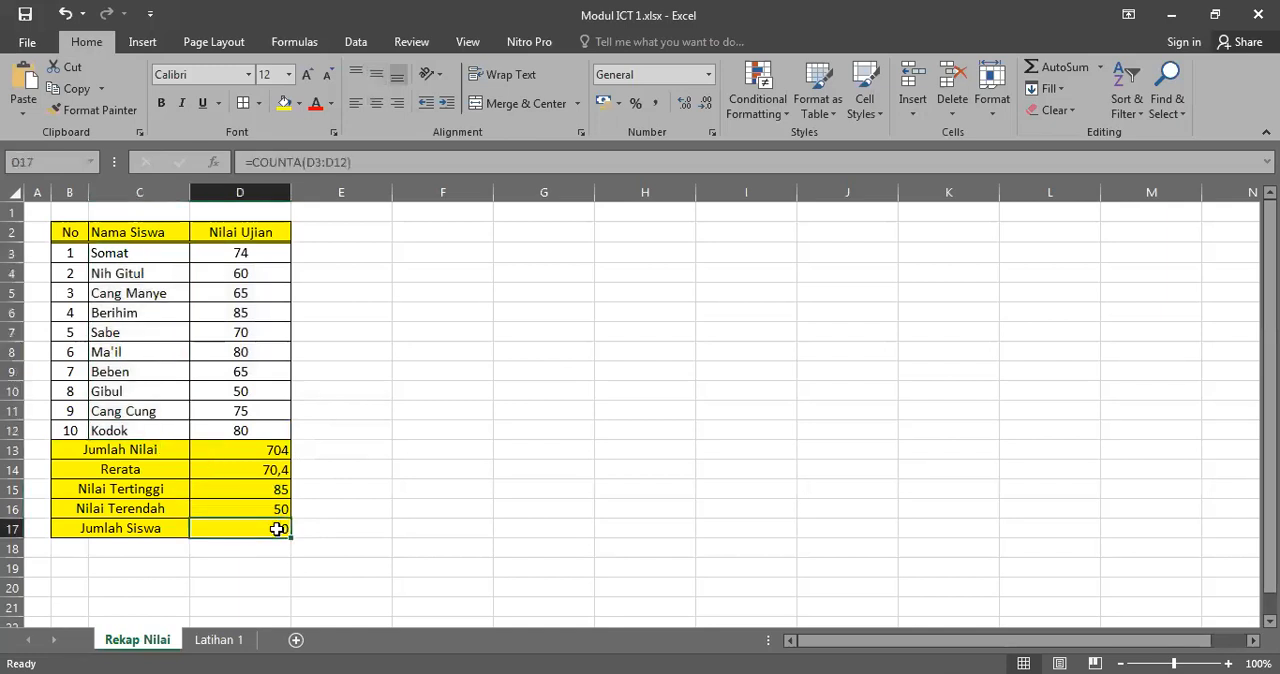
double_click(278, 528)
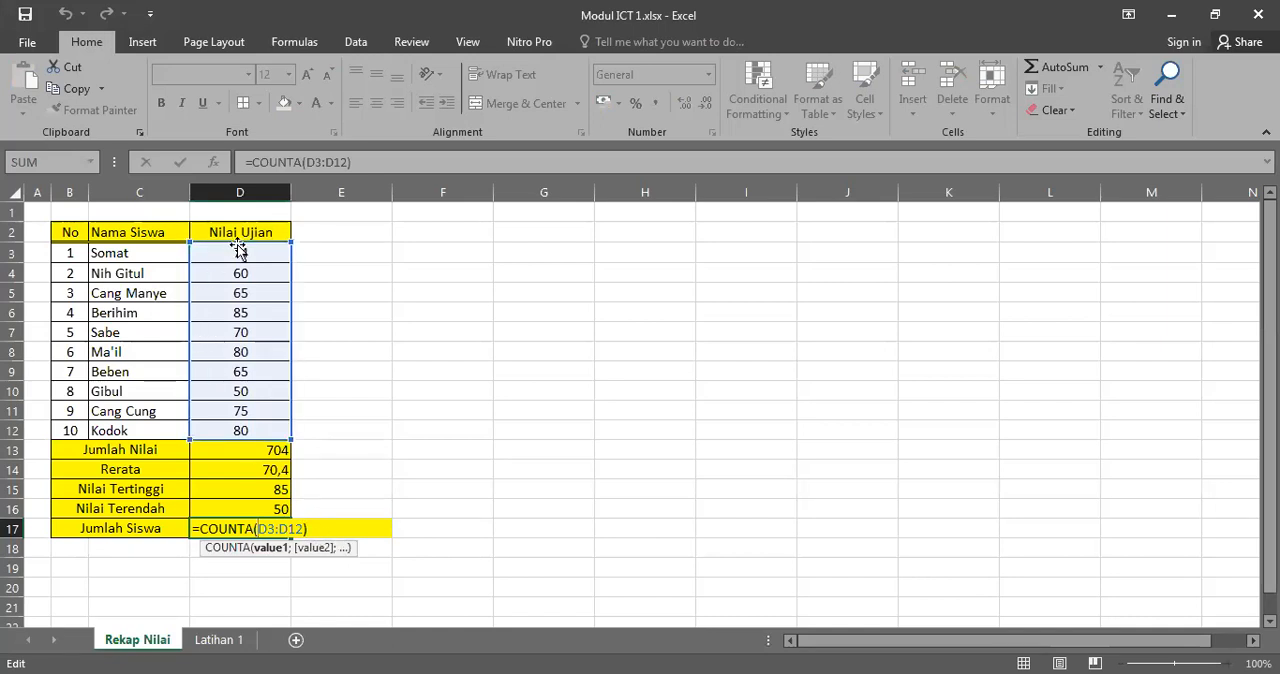
left_click_drag(240, 238, 143, 251)
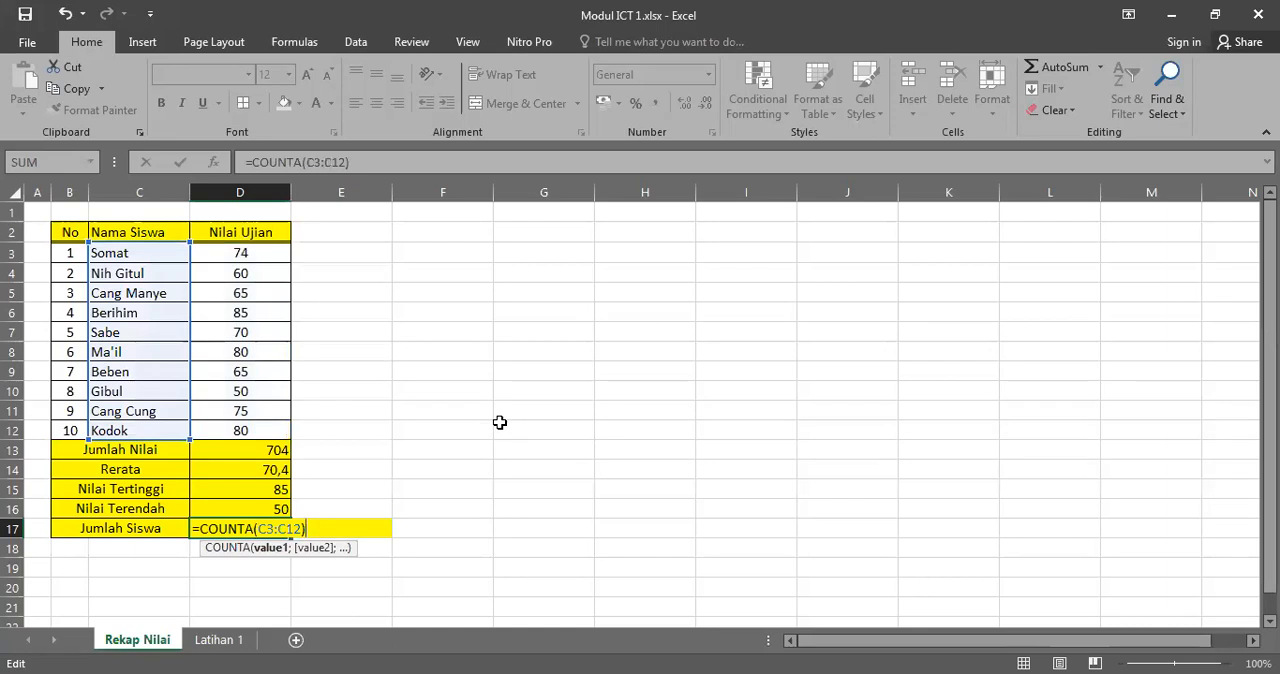
key("Return")
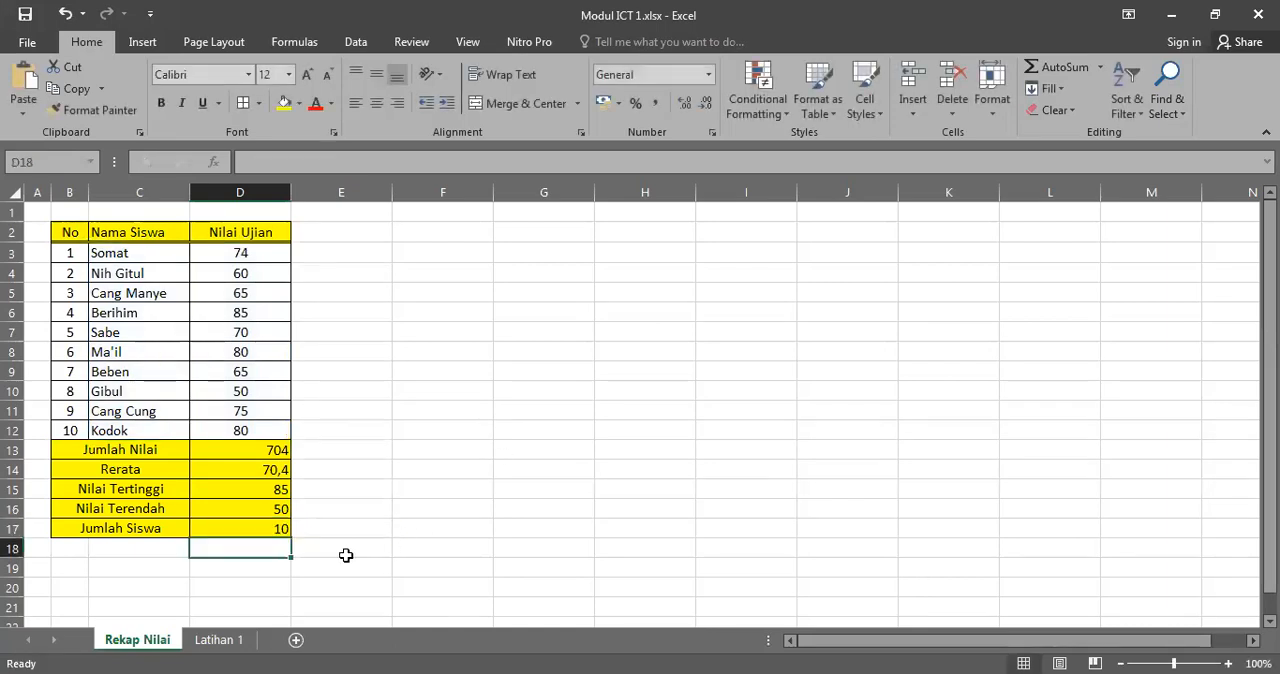
Step: Test the COUNTA formula by clearing the first student's name in C3, and undo the deletion
left_click(269, 526)
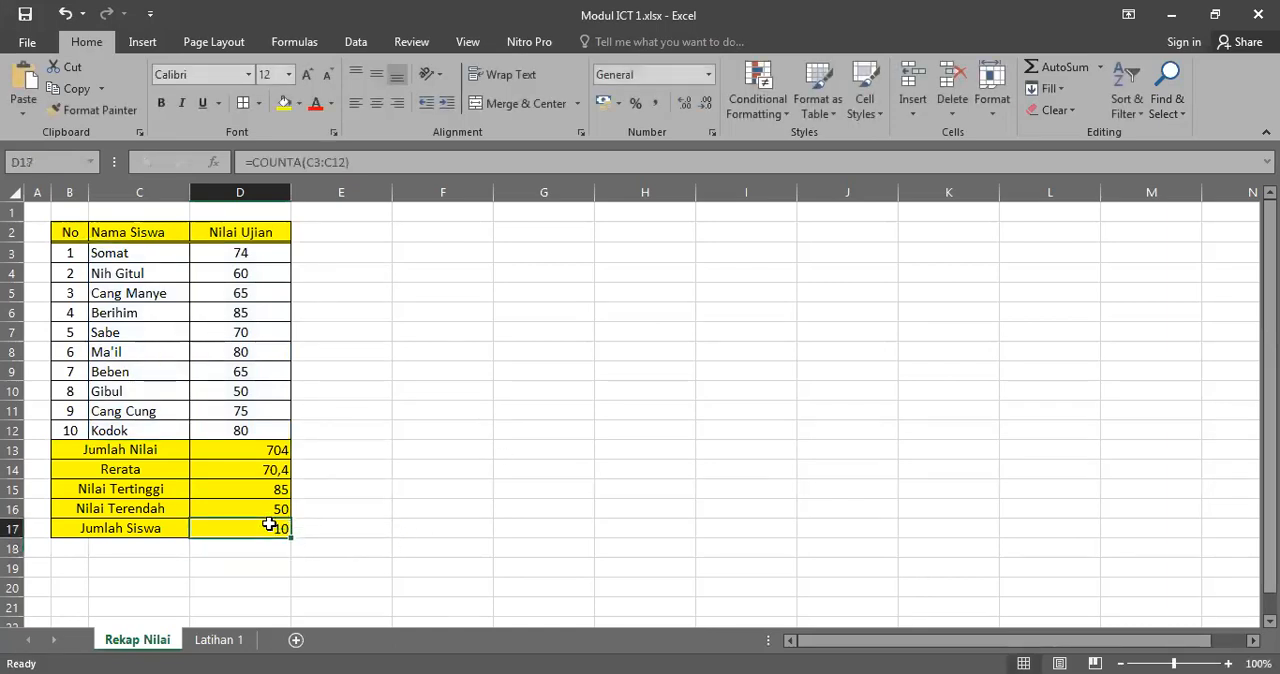
left_click(153, 254)
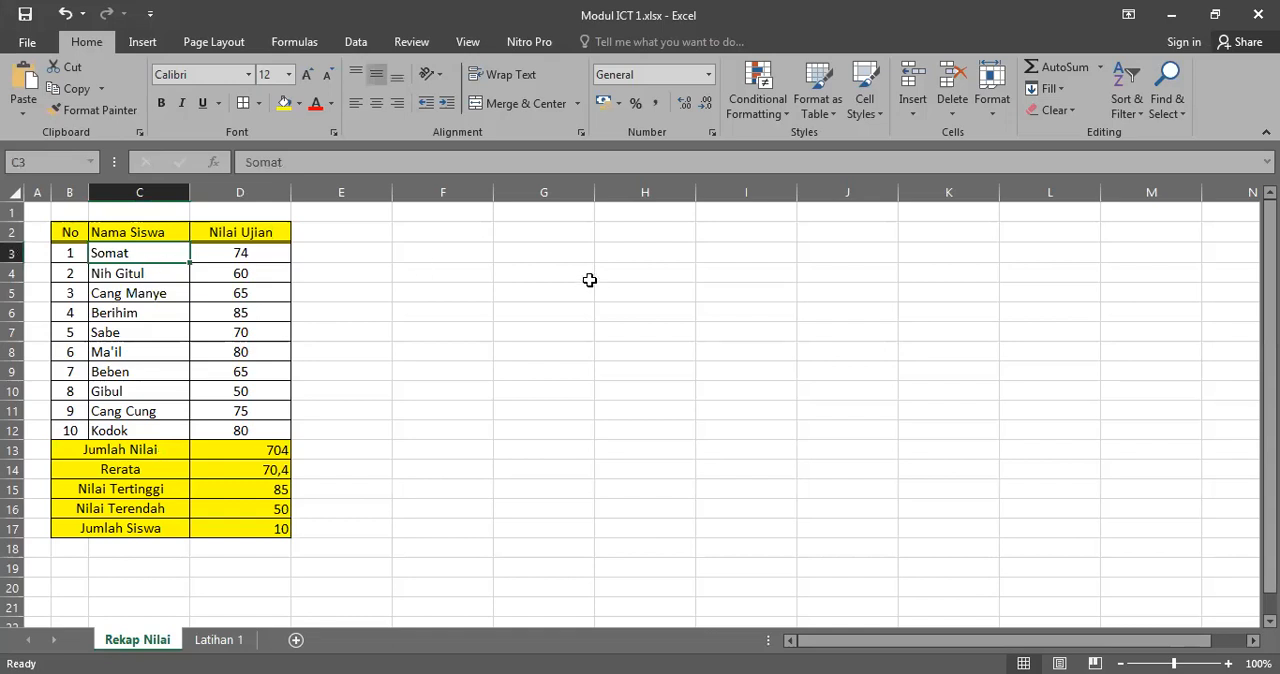
key("Delete")
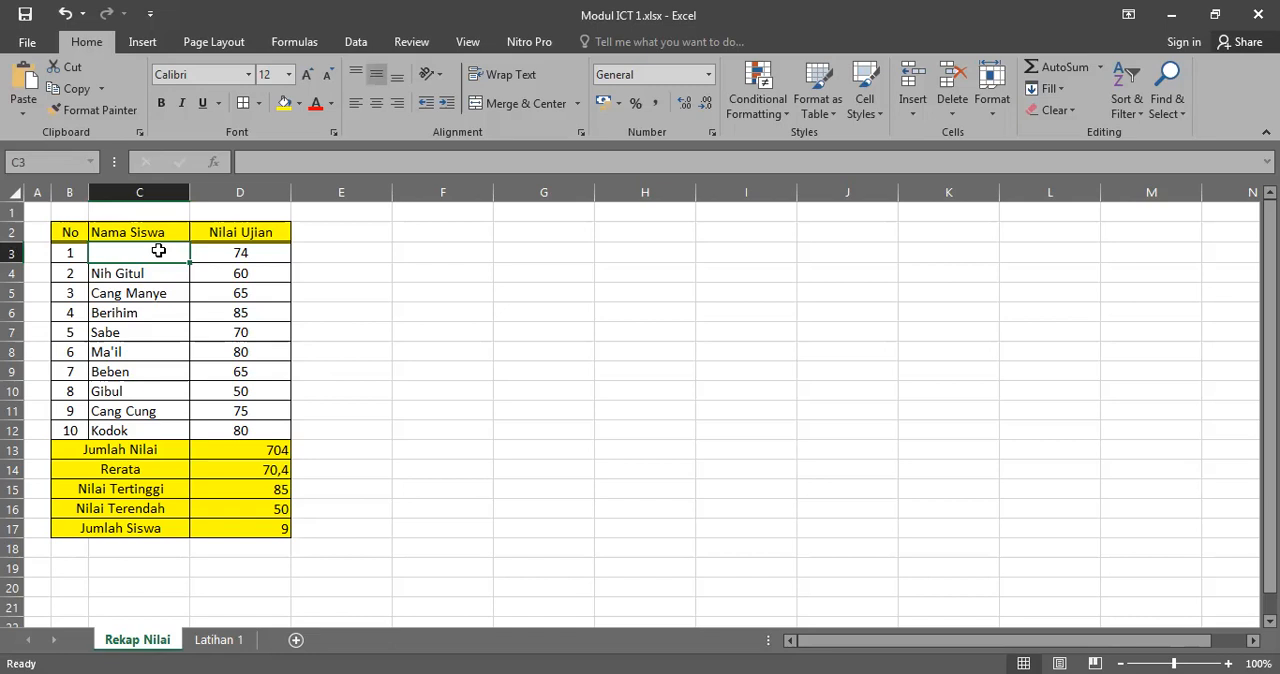
key("ctrl+z")
left_click(360, 248)
left_click(354, 428)
Step: Display the summary results in D13:D17 with two decimal places
left_click_drag(254, 449, 251, 530)
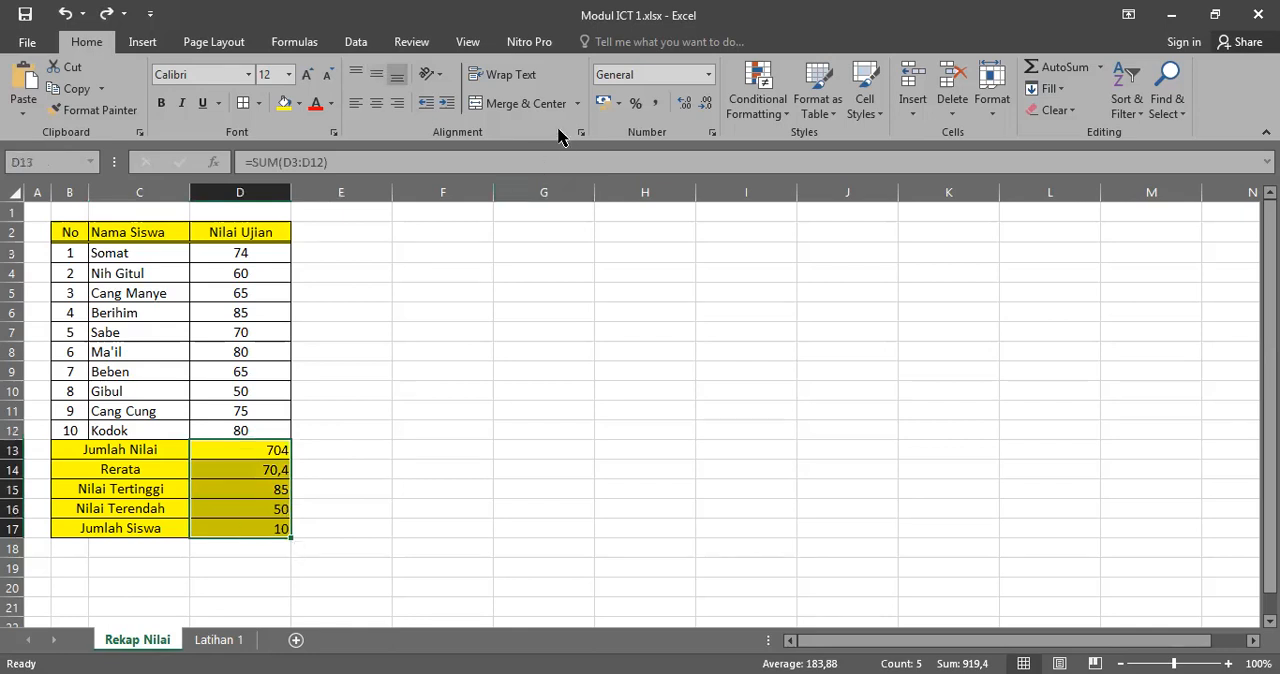
left_click(682, 106)
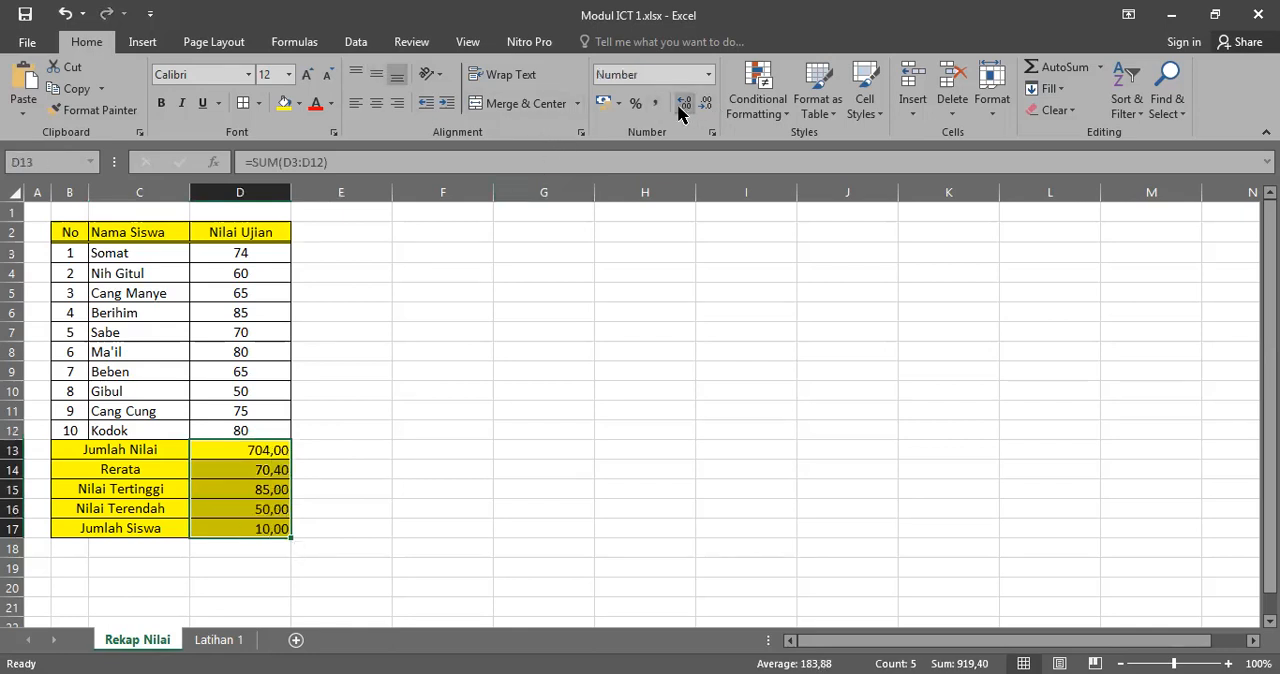
left_click(585, 404)
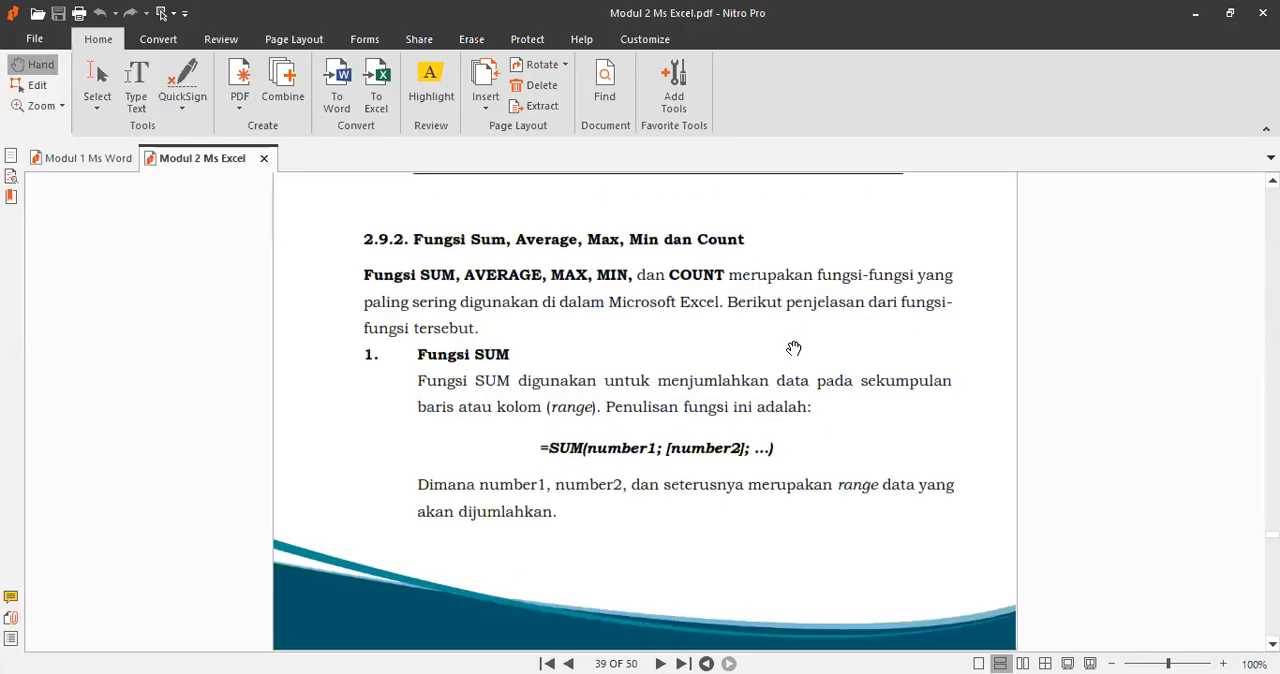
Step: Switch to the Modul 2 Ms Excel PDF in Nitro Pro and review the SUM to COUNT explanations and the worked exam-score example
scroll(791, 346, "down", 2)
scroll(657, 289, "up", 1)
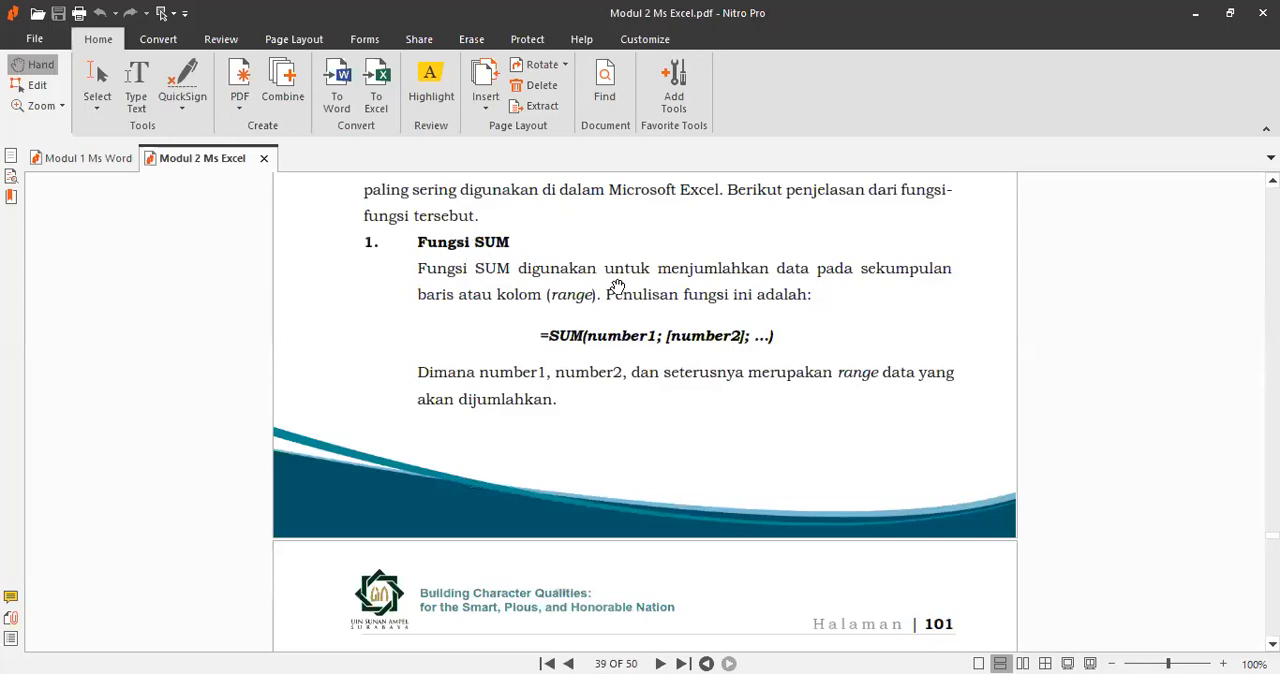
scroll(618, 288, "down", 12)
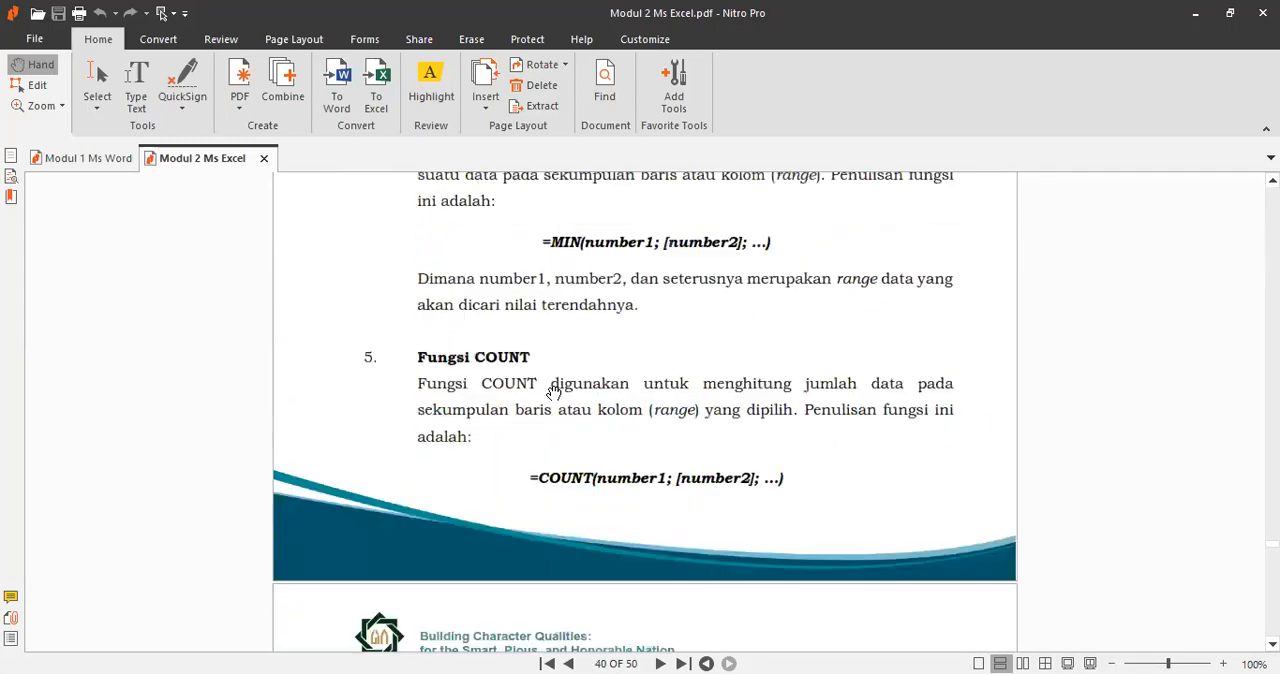
scroll(553, 391, "down", 10)
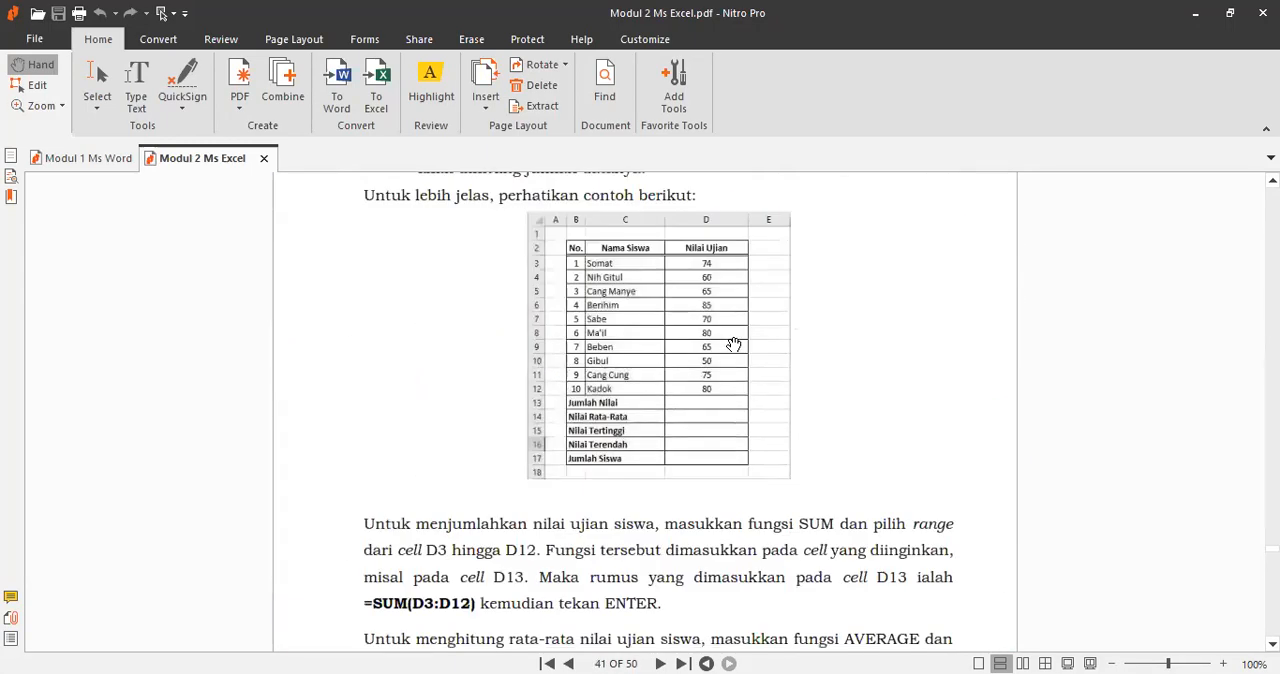
scroll(734, 344, "down", 5)
scroll(705, 262, "up", 4)
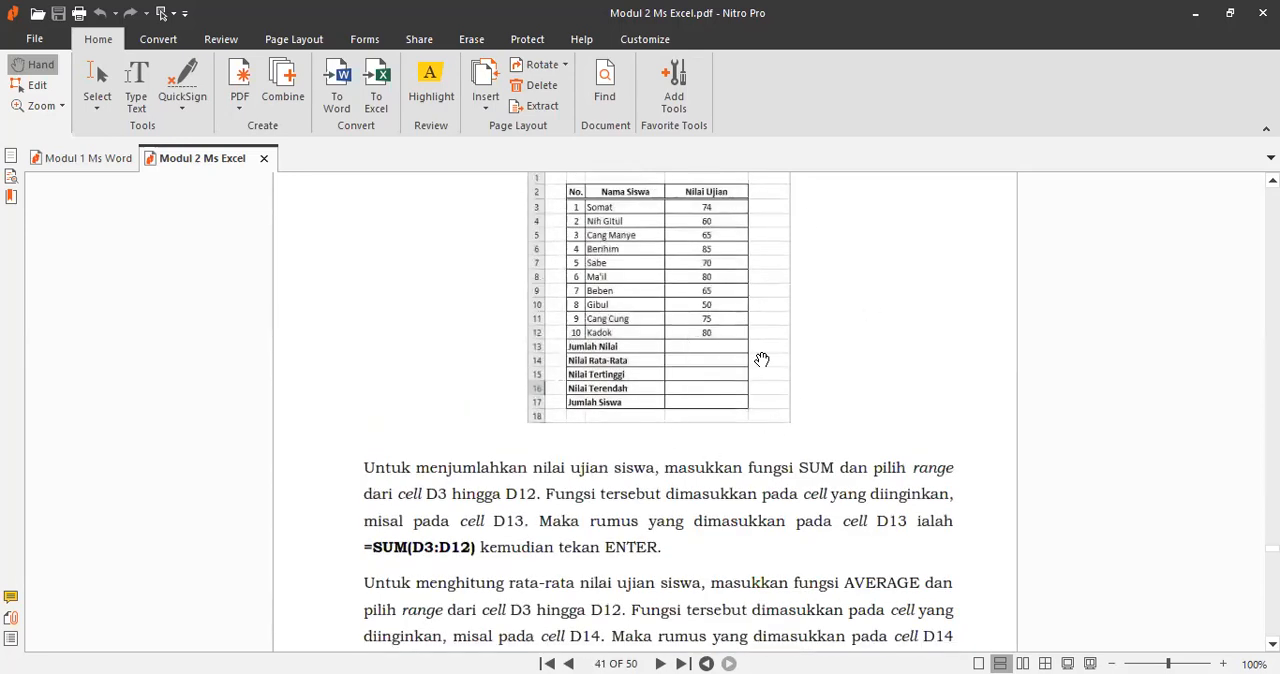
scroll(762, 359, "down", 5)
scroll(763, 358, "down", 8)
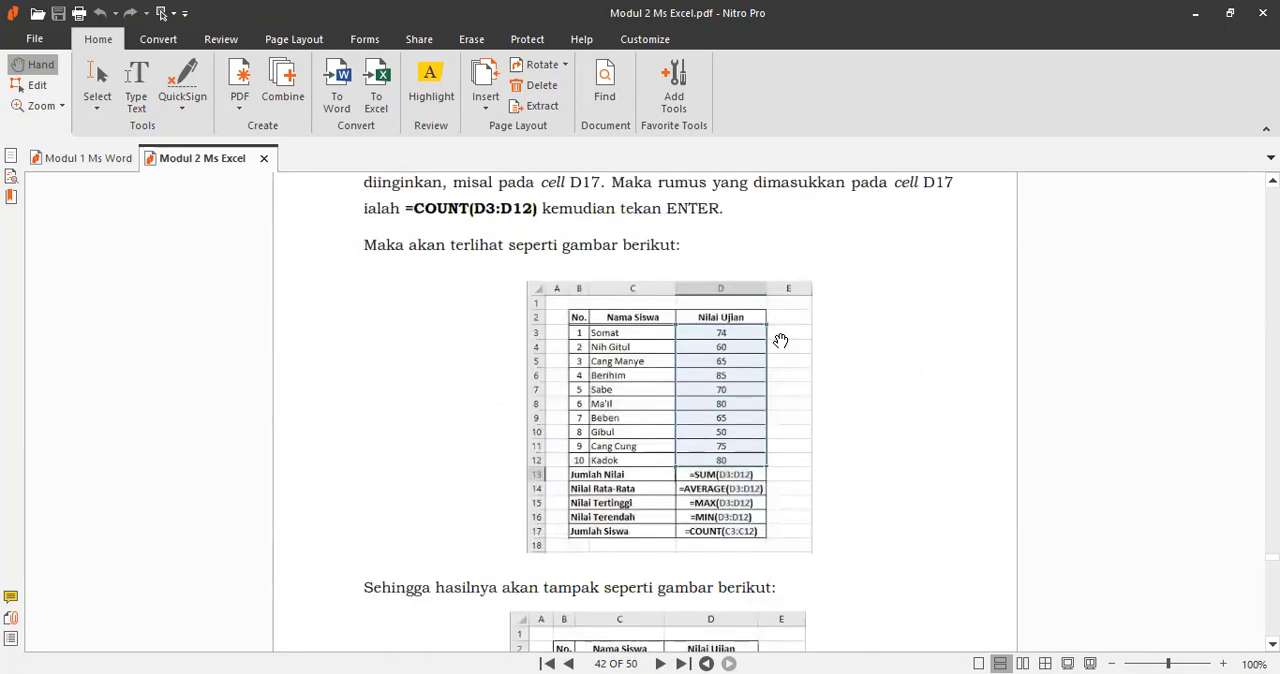
scroll(780, 341, "down", 1)
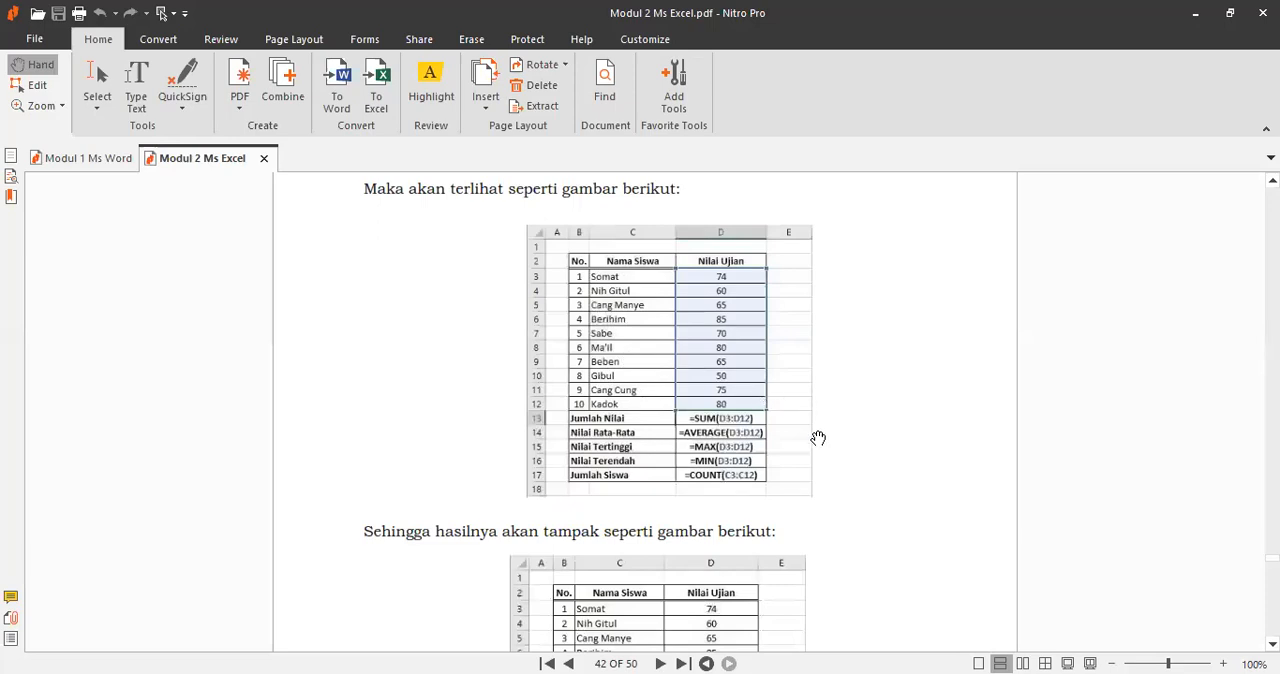
scroll(818, 438, "down", 6)
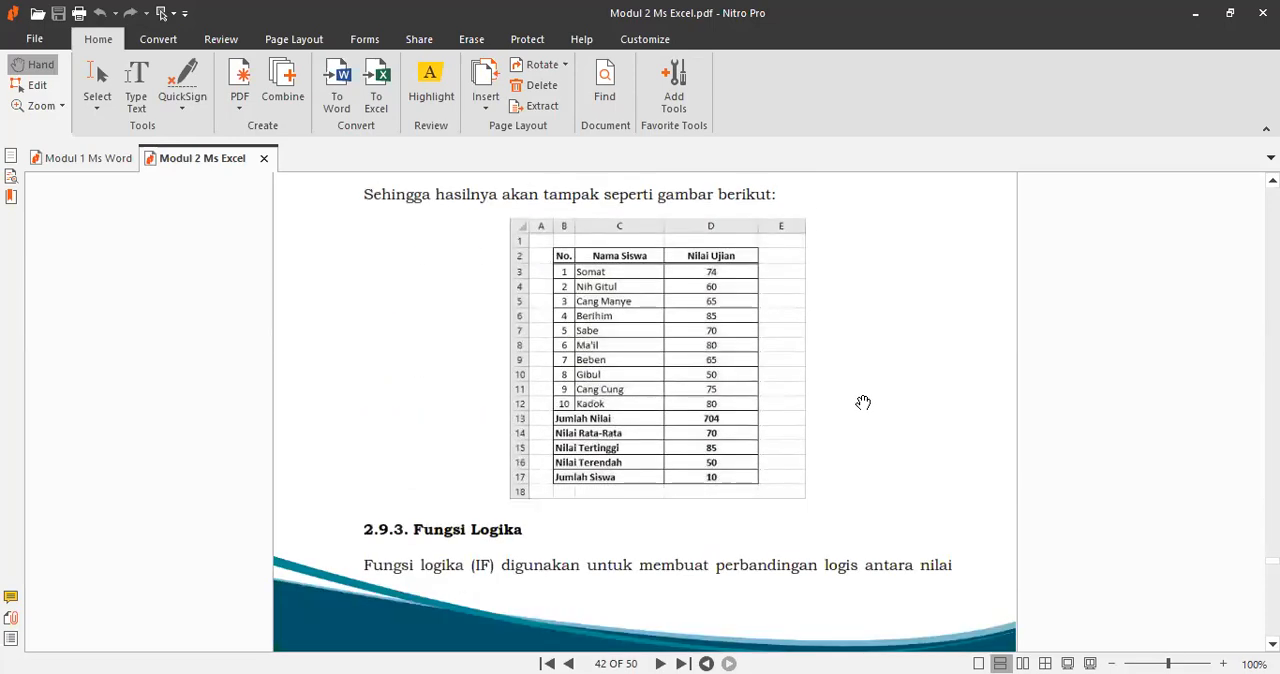
Step: Read section 2.9.3 Fungsi Logika and its simple IF formula examples in the module
scroll(863, 402, "down", 8)
scroll(865, 390, "up", 4)
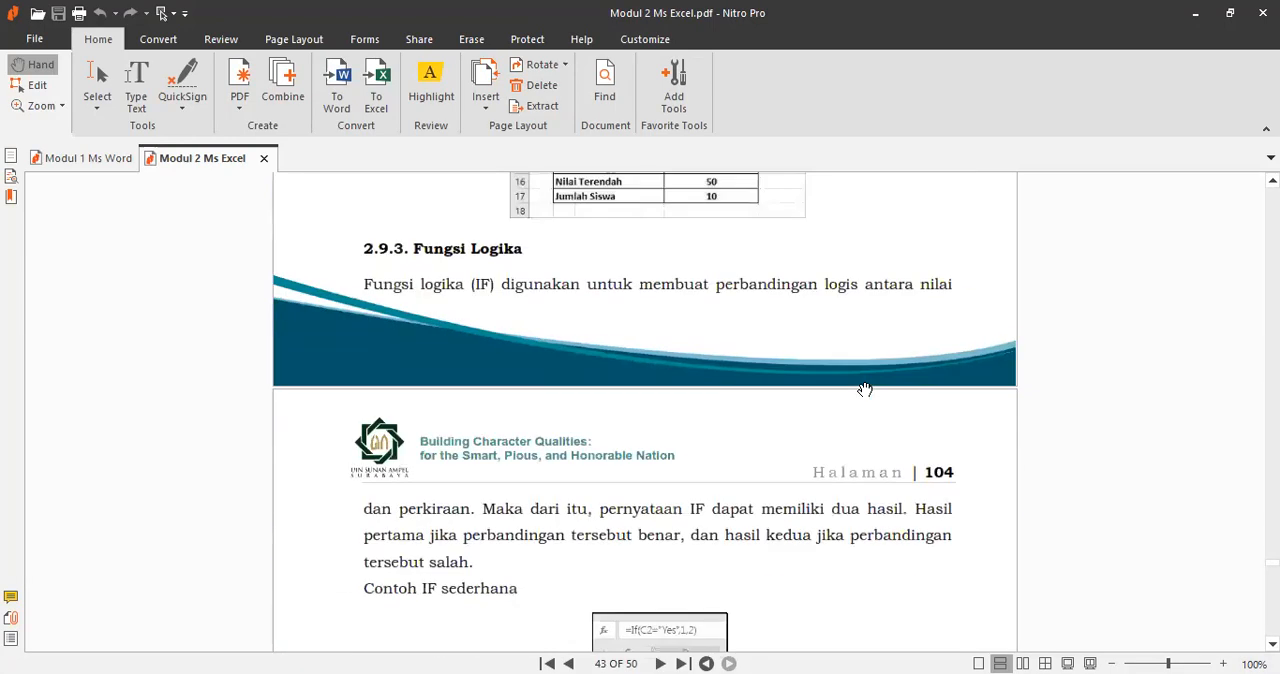
scroll(865, 390, "down", 7)
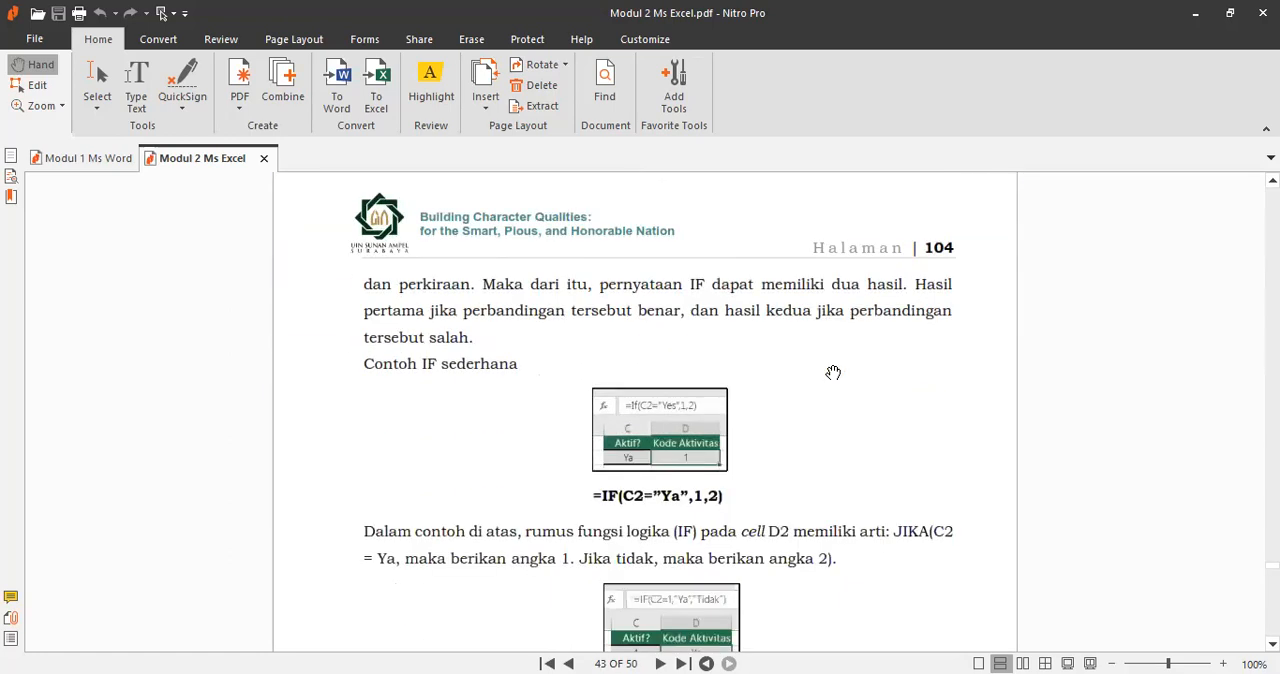
scroll(794, 337, "up", 4)
scroll(560, 291, "down", 2)
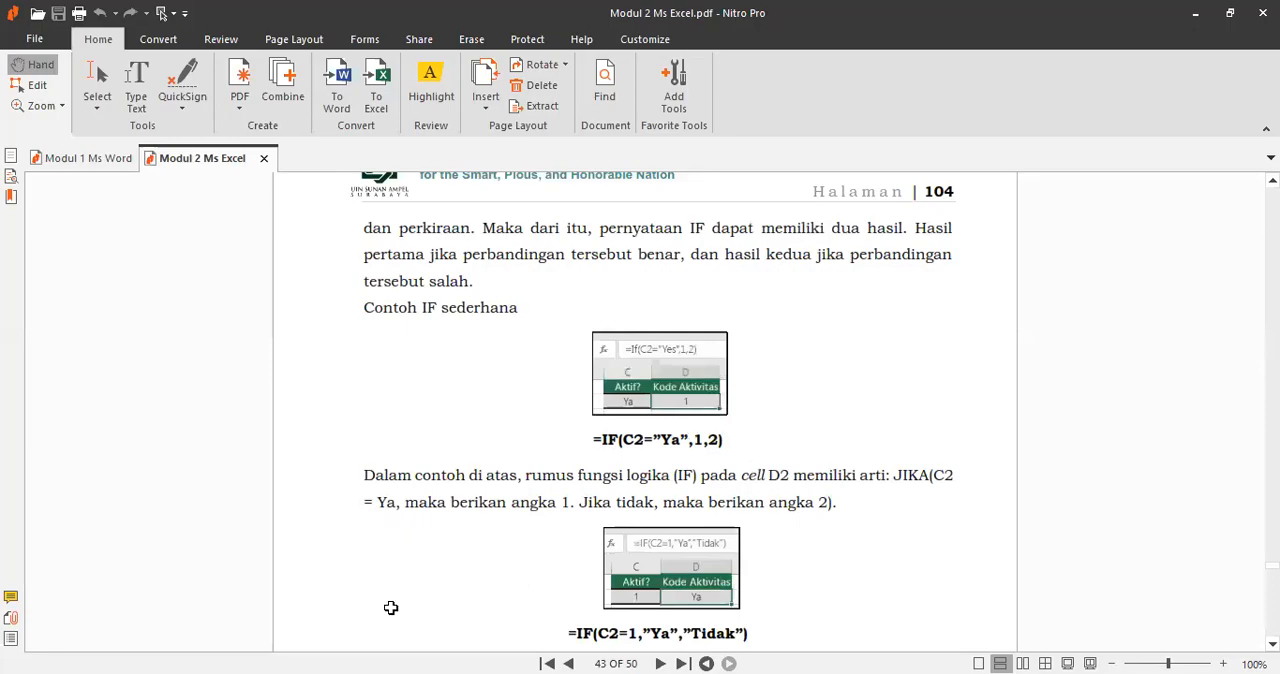
Step: Switch back to Excel and add a new worksheet after Rekap Nilai
key("alt+Tab")
left_click(297, 641)
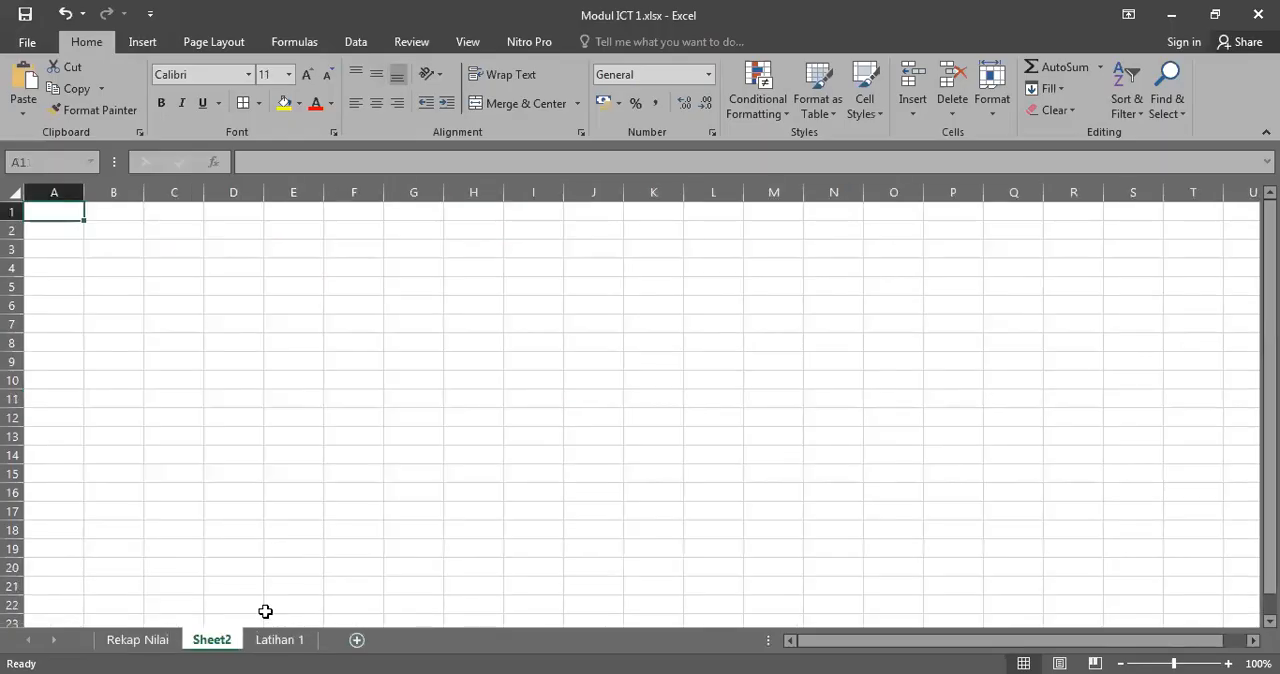
Step: Rename the Latihan 1 sheet as FUNGSI IF
left_click(289, 648)
double_click(285, 637)
type("FUNGSI")
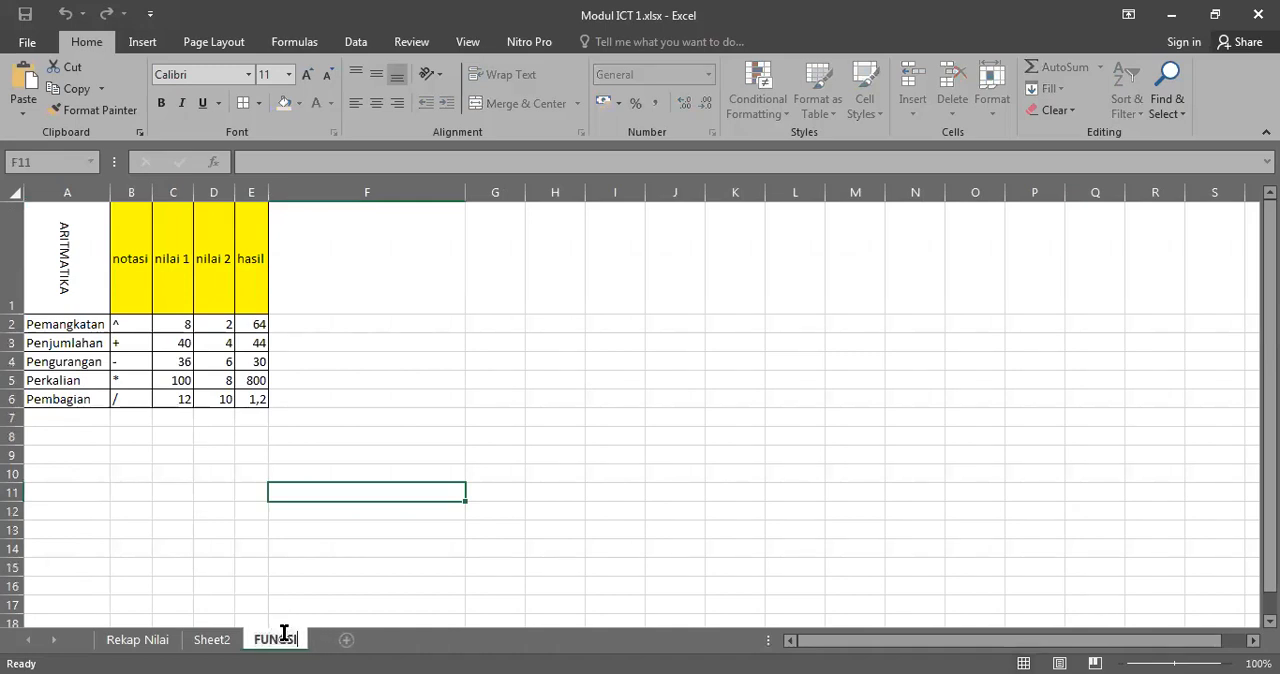
type(" IF")
left_click(580, 340)
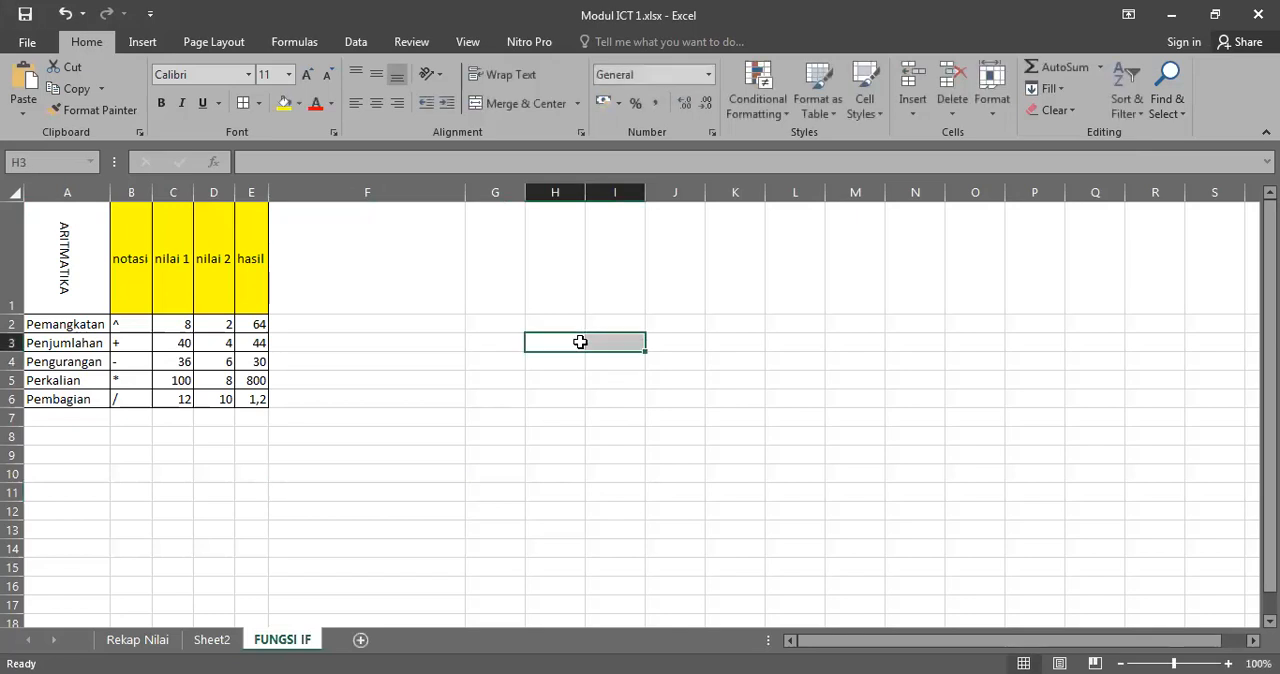
Step: Rename the sheet holding the arithmetic table as ARITMATIKA
left_click(205, 642)
left_click(288, 640)
double_click(288, 641)
type("A")
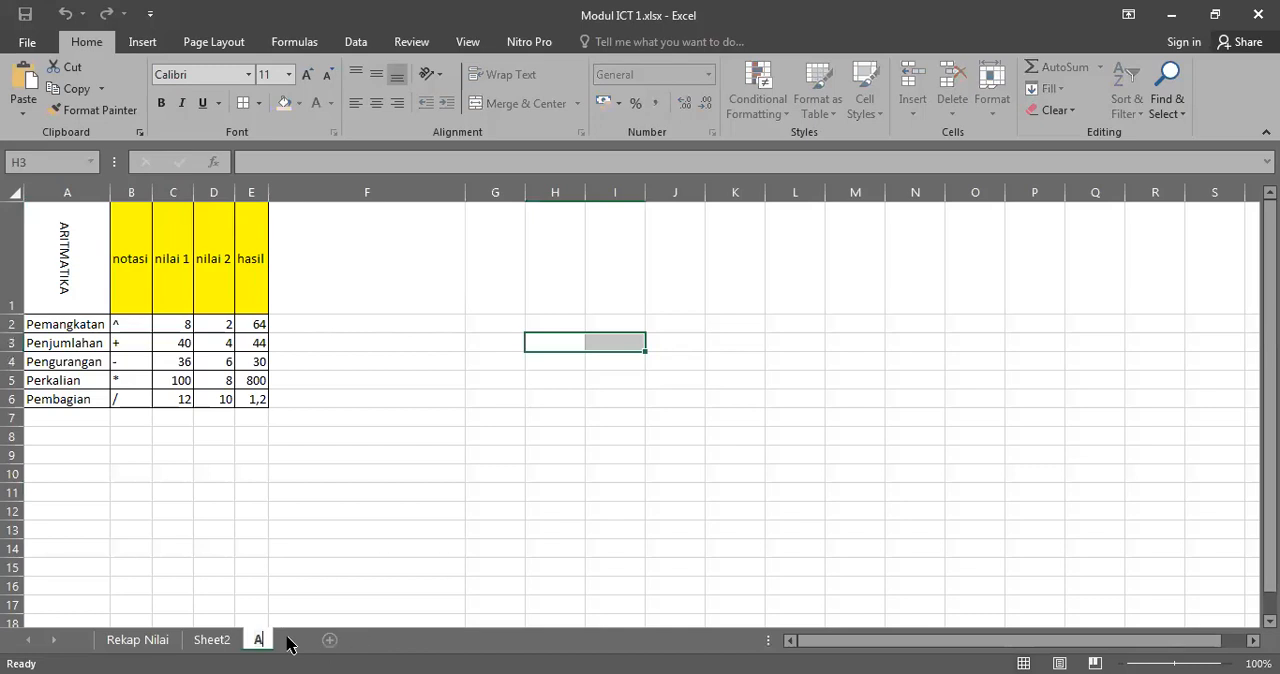
type("RITMATIKA")
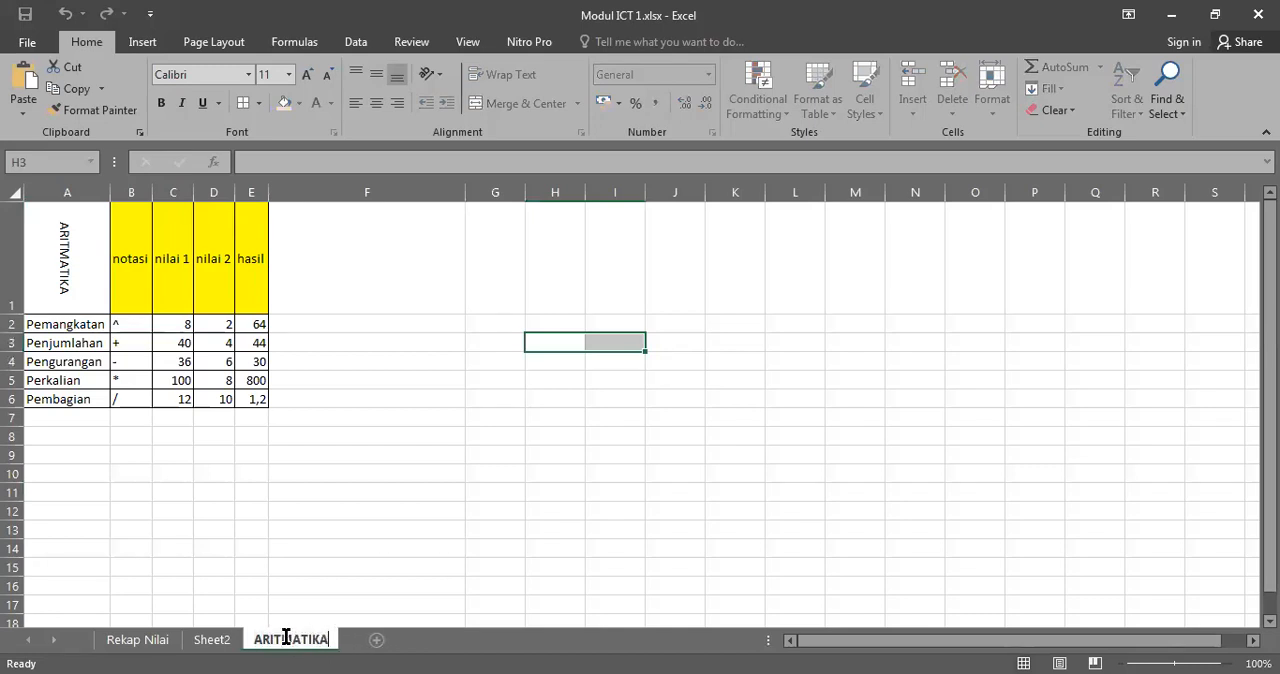
Step: Rename the empty Sheet2 as IF
left_click(213, 640)
double_click(215, 641)
type("IF")
left_click(226, 476)
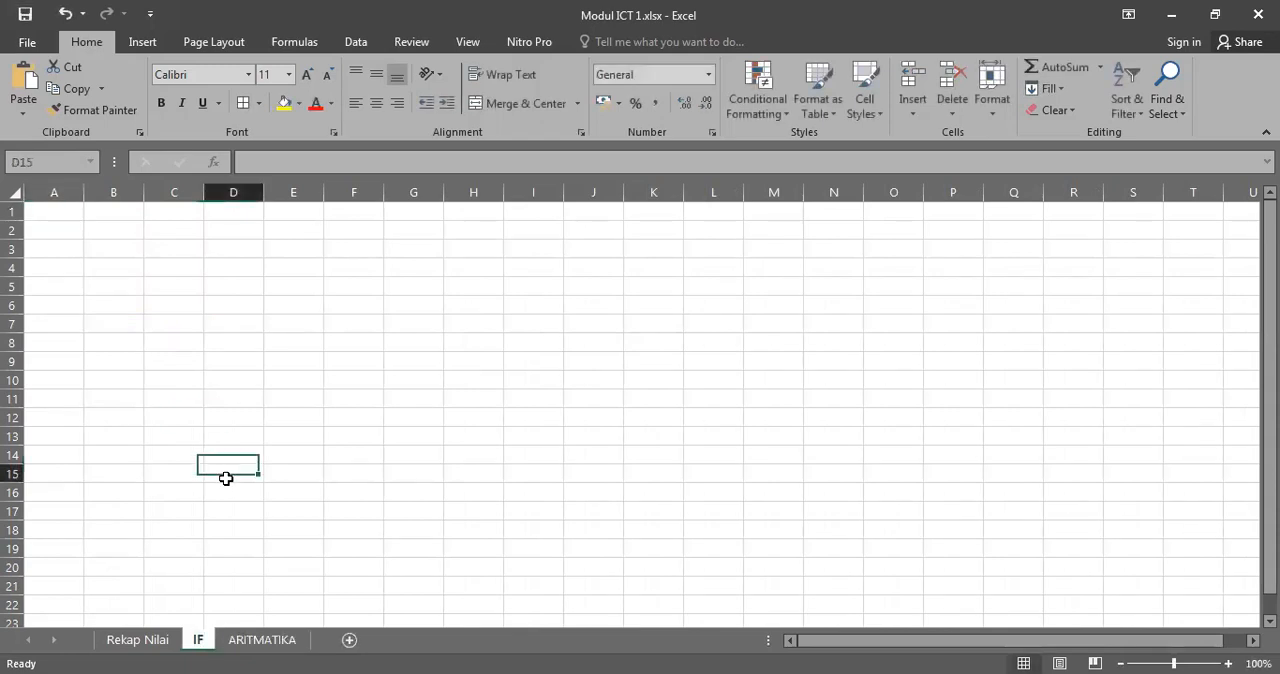
Step: Enter the heading IF in cell B3 of the IF sheet
left_click(103, 265)
left_click(125, 243)
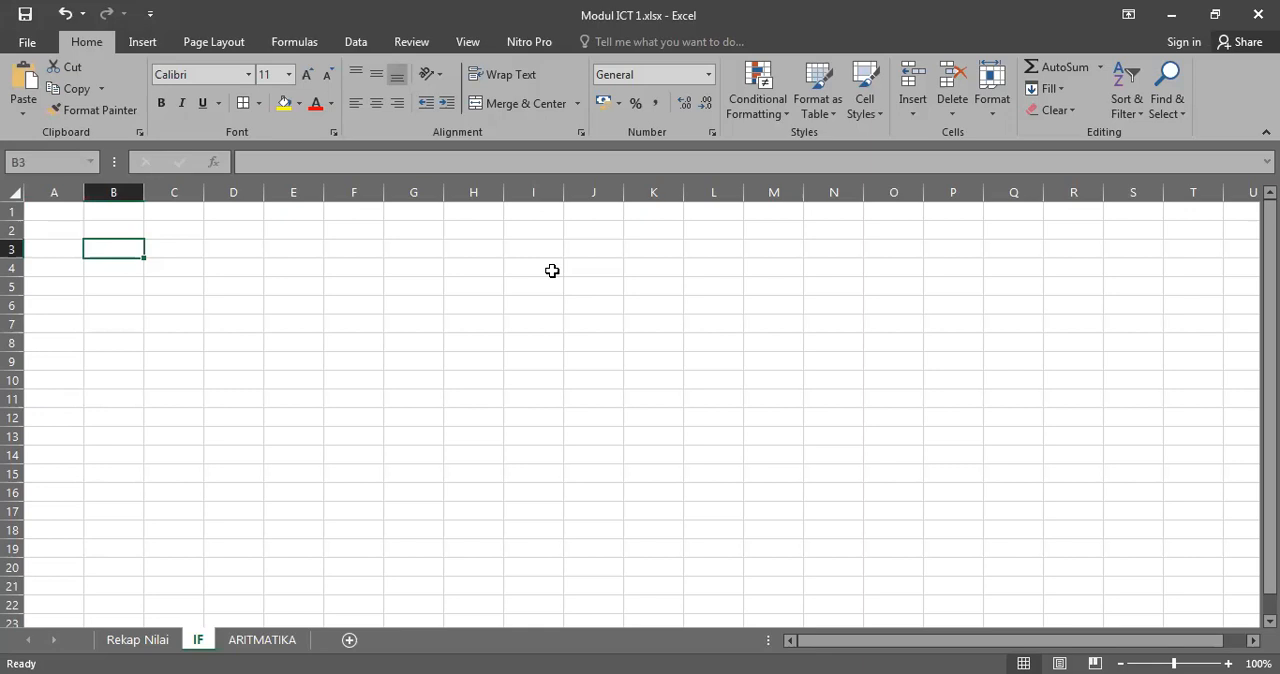
type("IF")
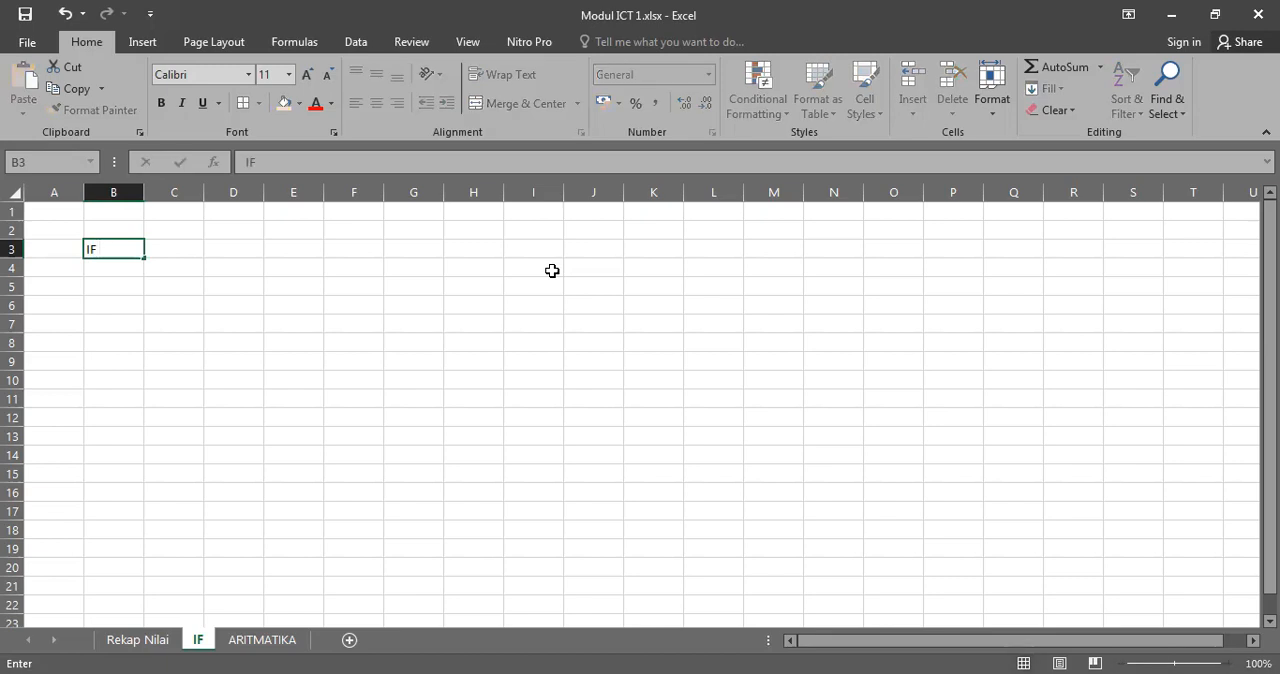
key("Return")
Step: Start inserting a function in cell B5 and select IF from the recently used functions
left_click(218, 338)
left_click(125, 280)
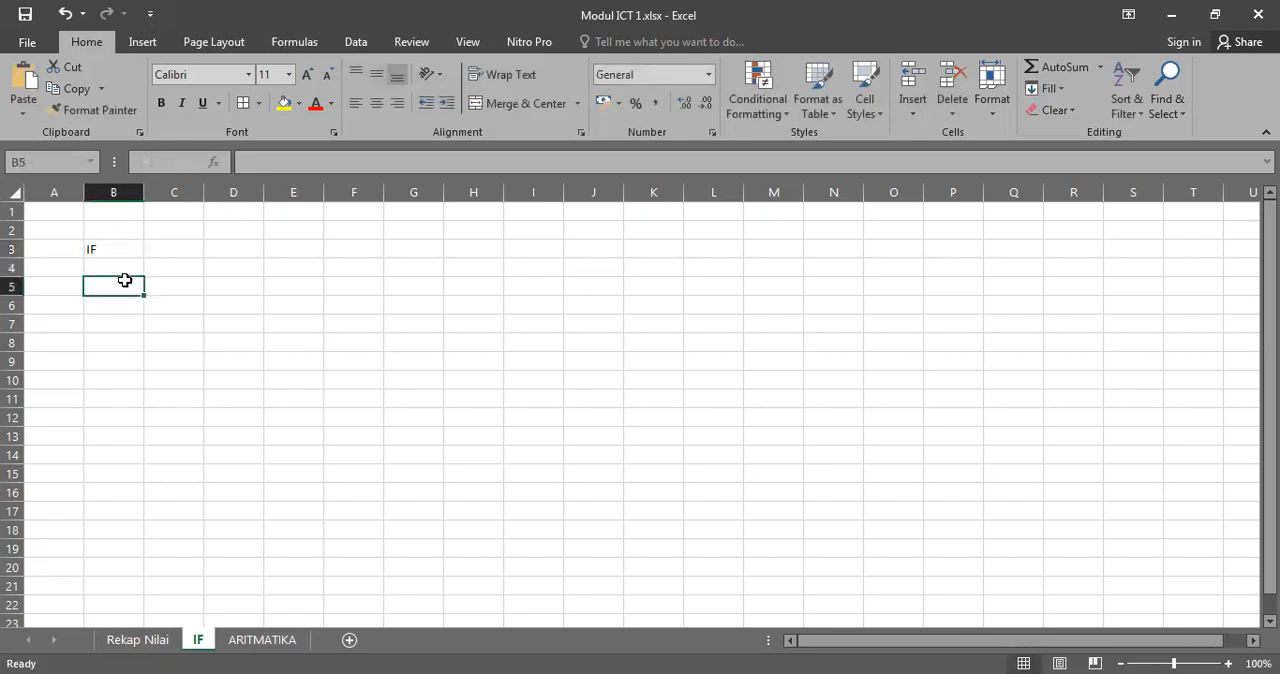
left_click(213, 162)
left_click(424, 340)
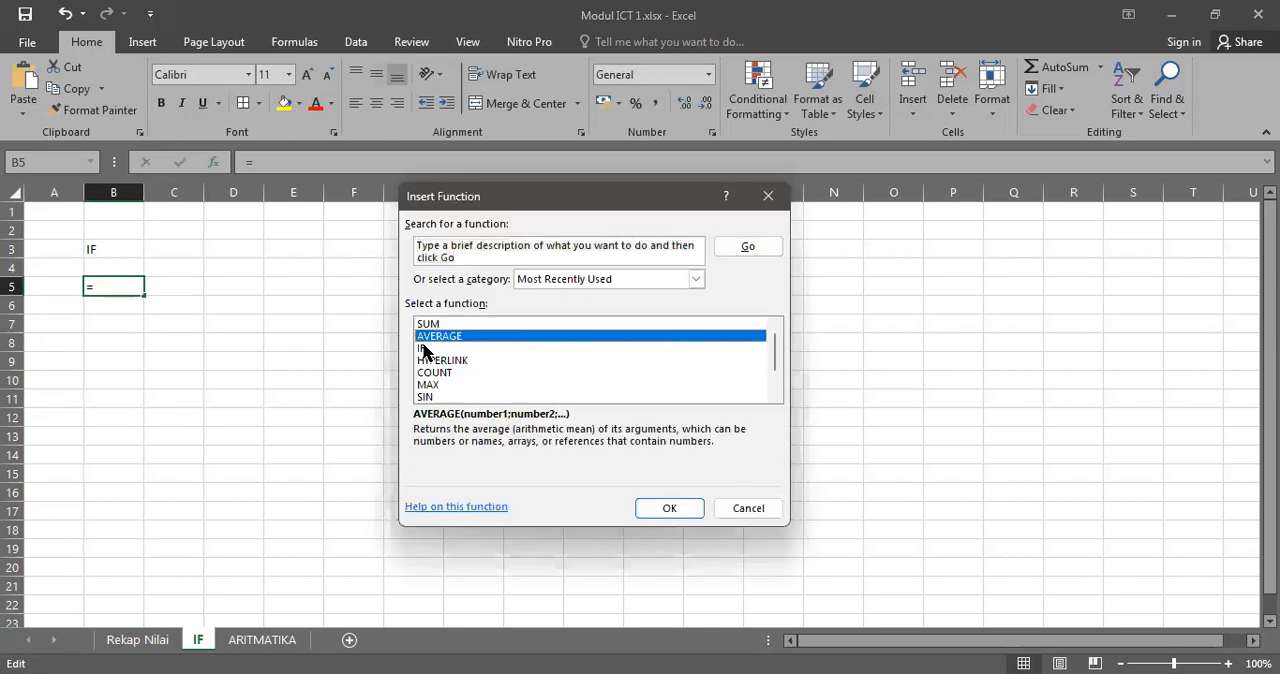
left_click(424, 348)
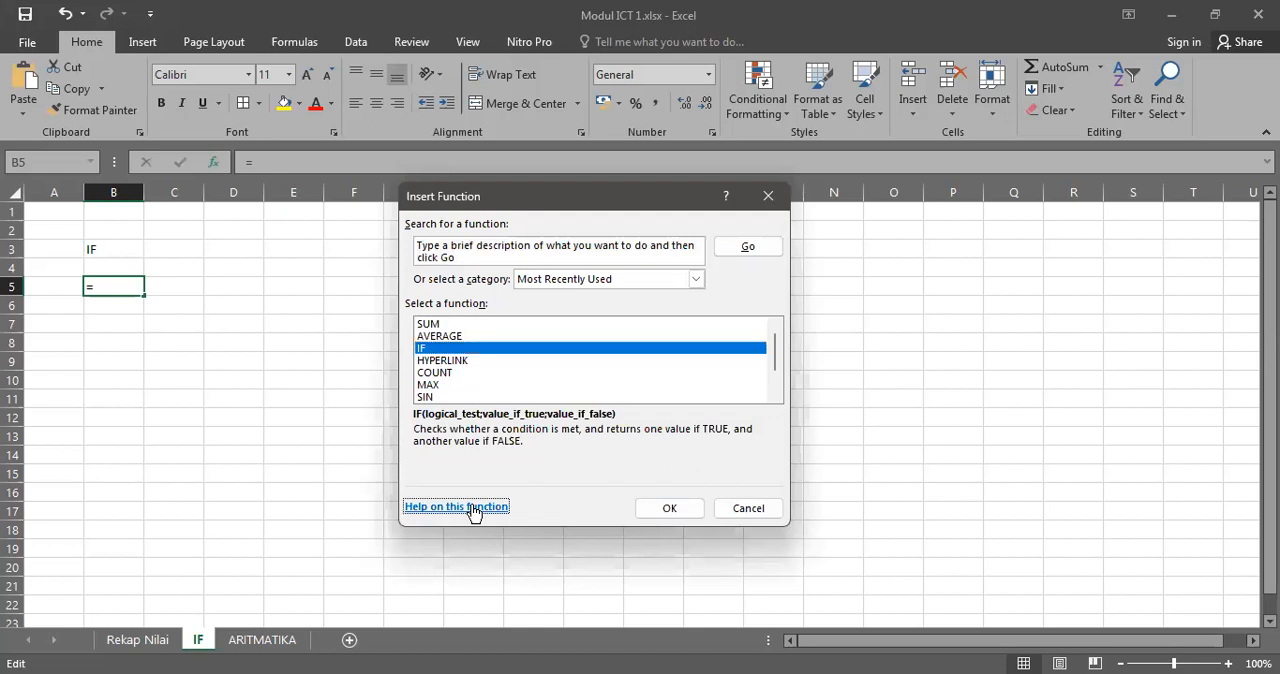
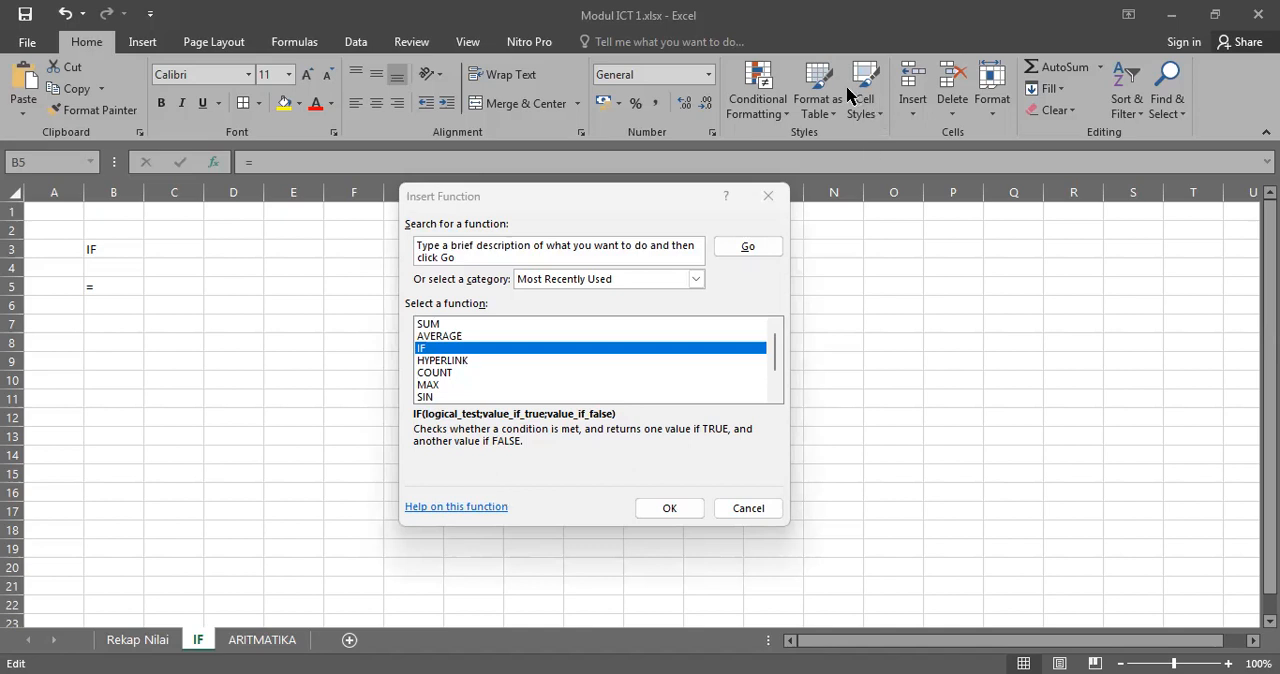
Step: Cancel the function insertion, then enter the heading NILAI in B5 and the value 70 in B6
left_click(768, 195)
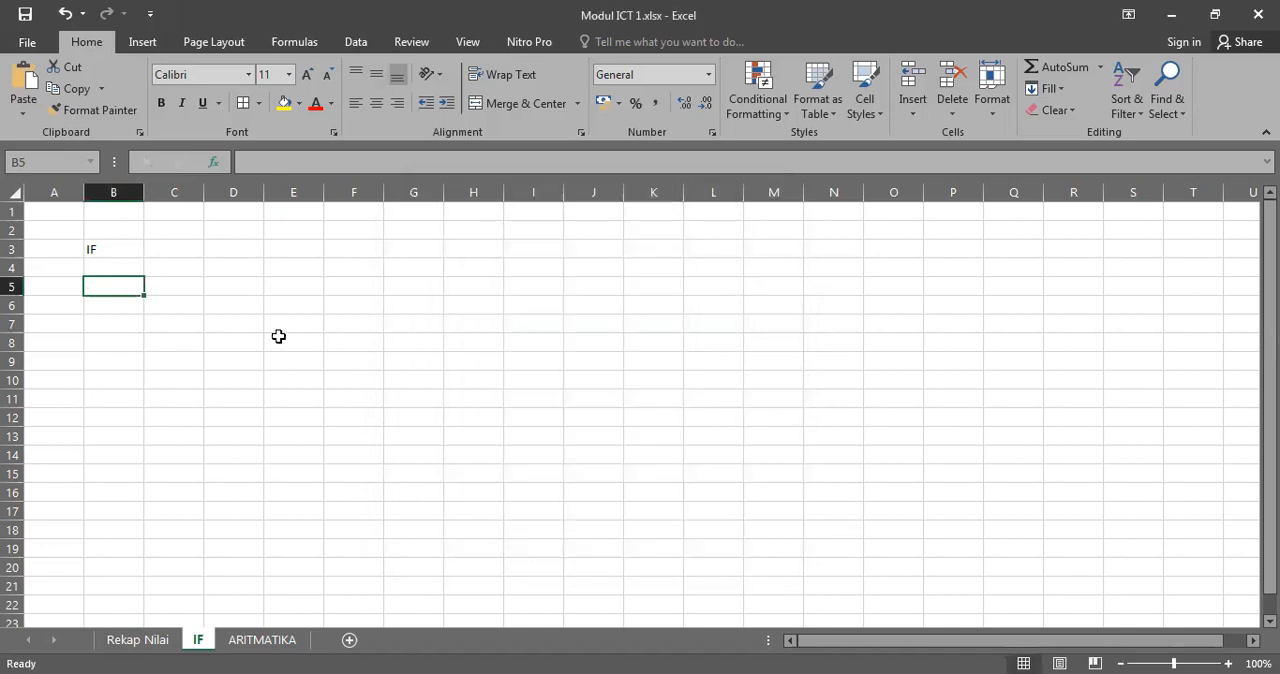
left_click(202, 286)
key("Left")
type("NILAI")
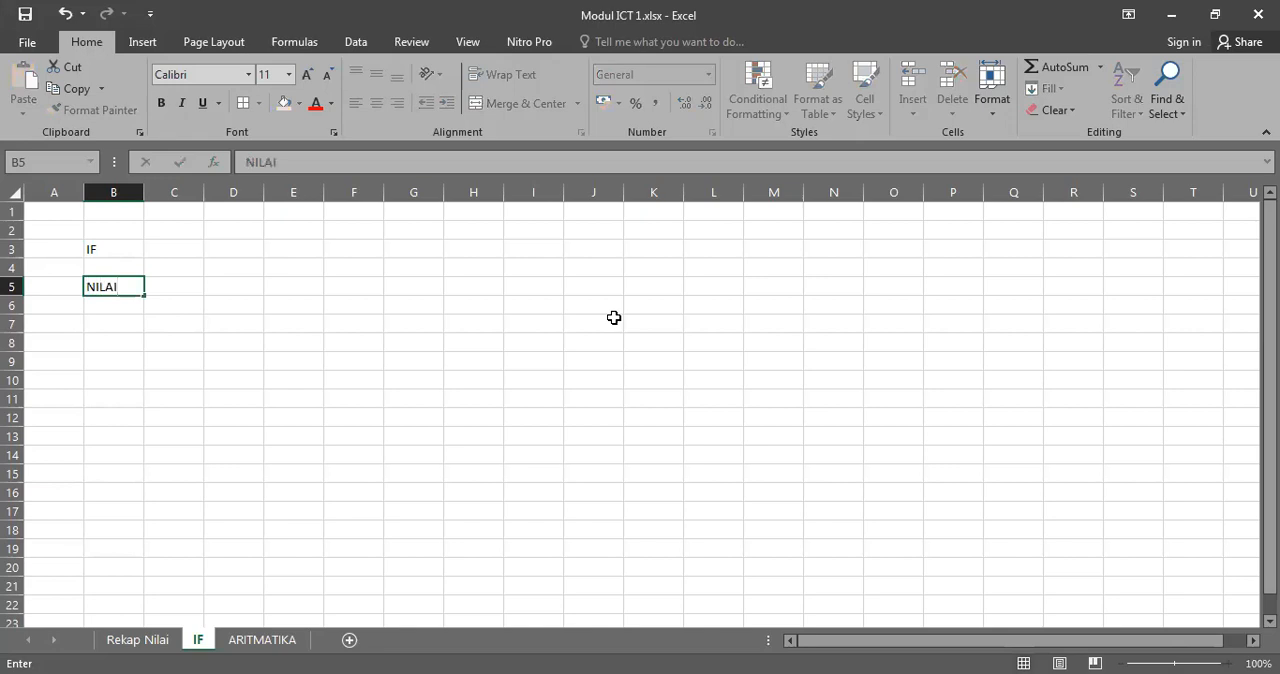
key("Return")
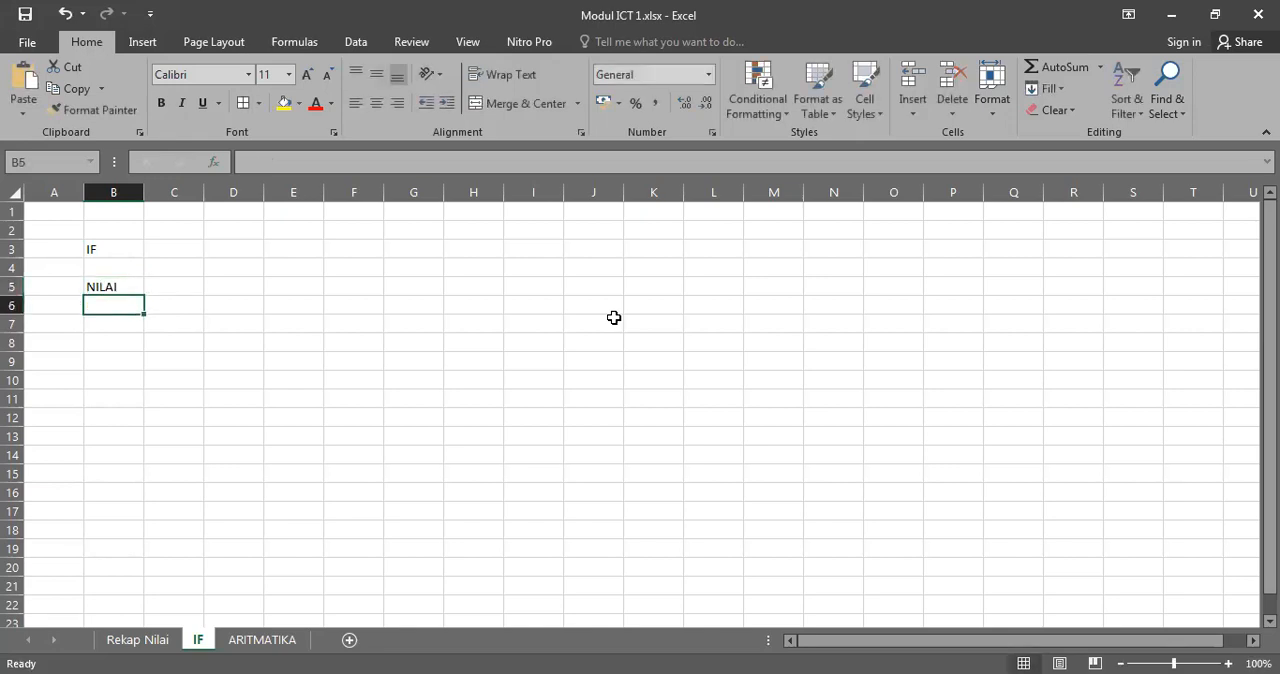
type("70")
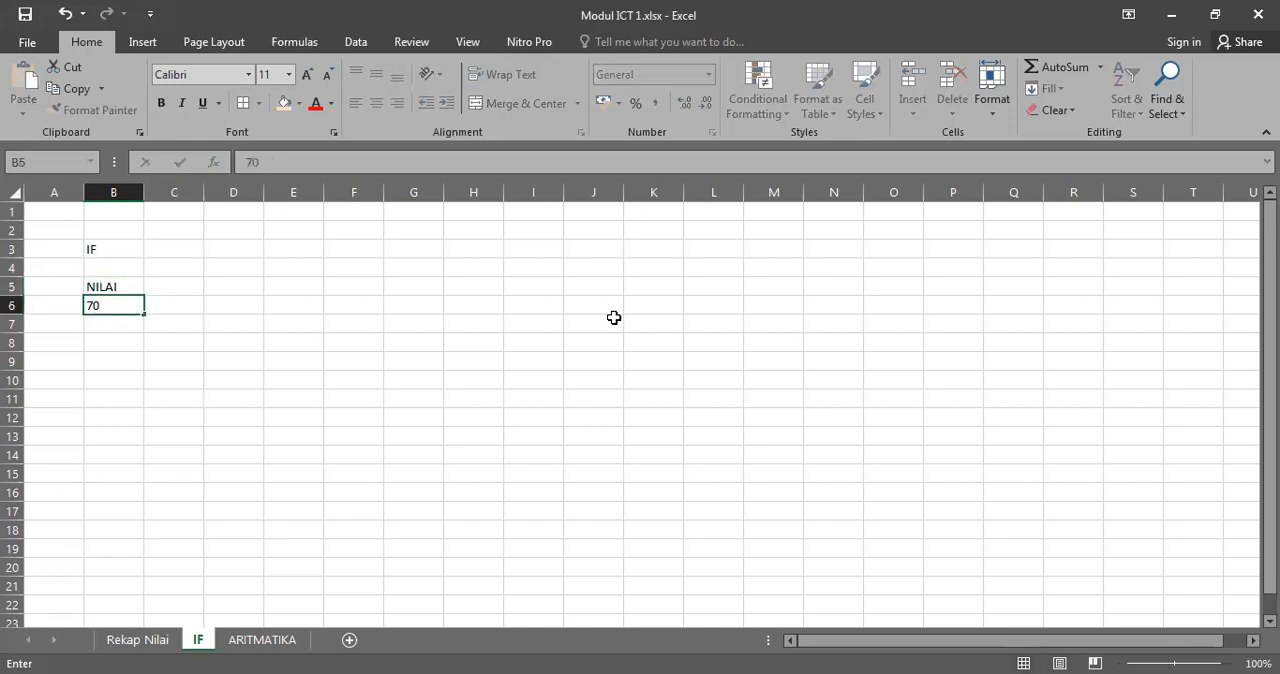
key("Tab")
key("Page_Down")
key("Page_Up")
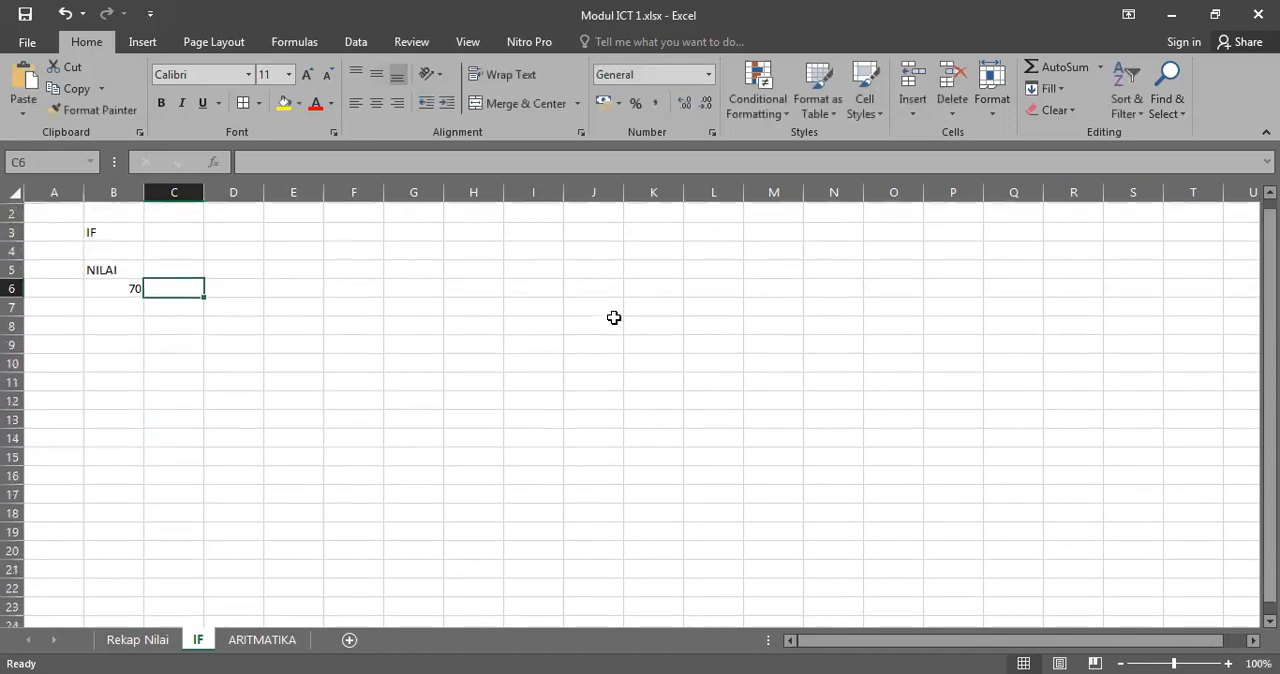
Step: Apply all borders to the range B5:D6
left_click(118, 284)
left_click_drag(118, 284, 223, 309)
left_click(241, 104)
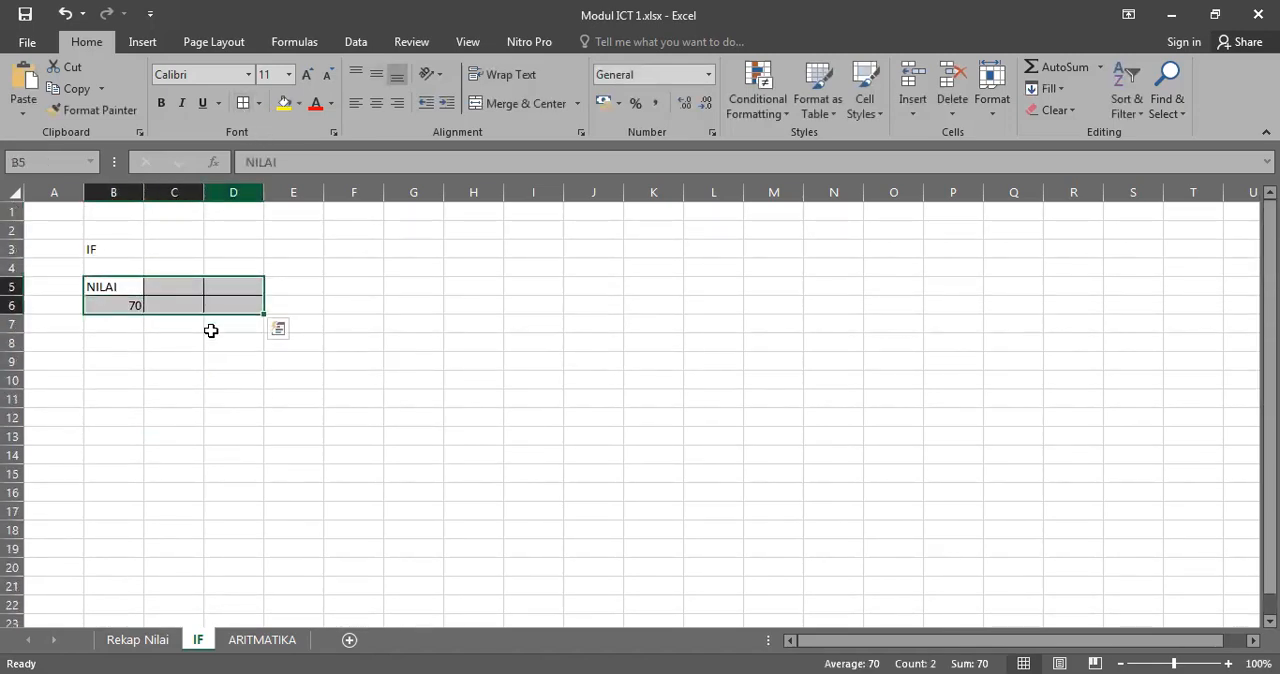
Step: Enter the heading KETERANGAN in C5 and autofit the width of column C
left_click(192, 289)
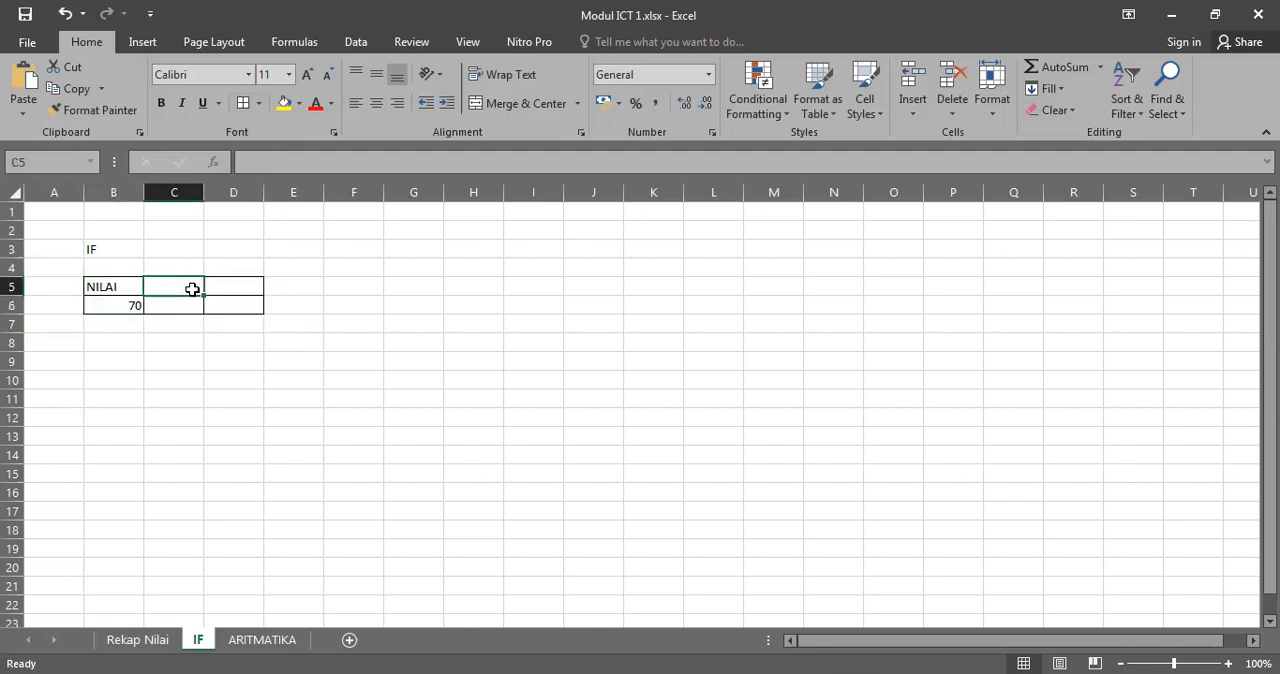
type("KETERANGAN")
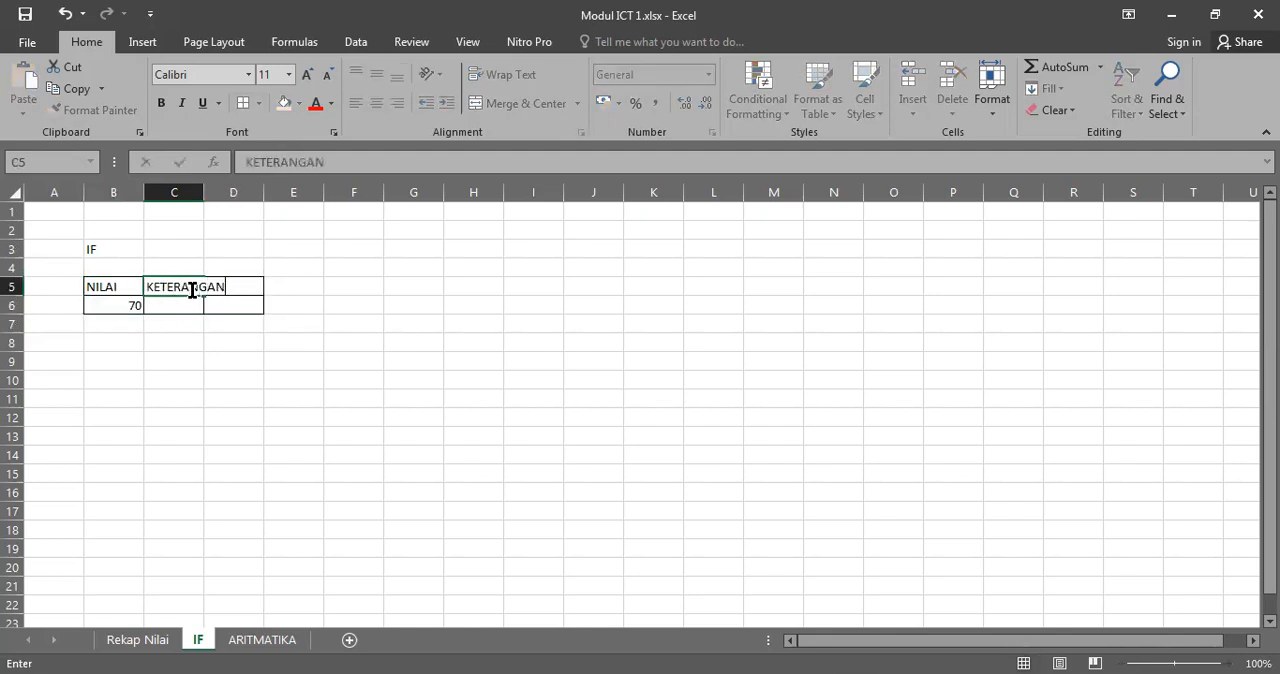
left_click(174, 192)
double_click(204, 192)
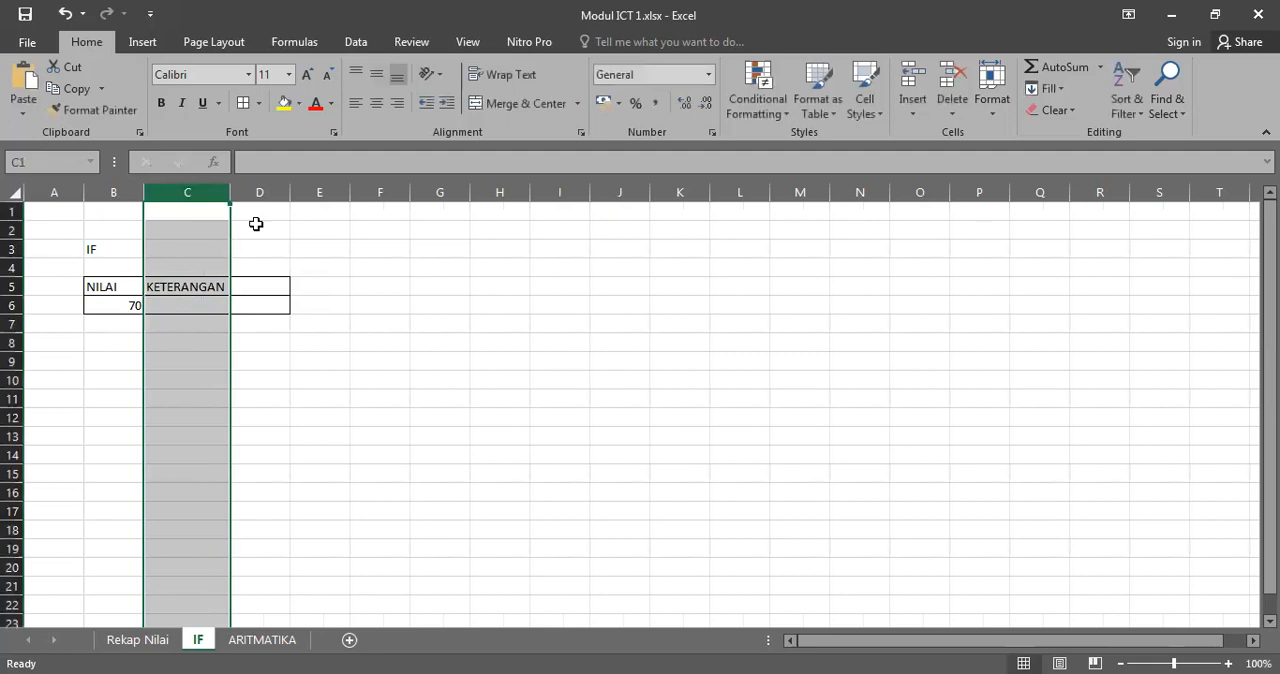
Step: Remove the borders from the unused cells D5:D6 so the table covers only columns B and C
left_click(278, 284)
left_click_drag(280, 283, 274, 308)
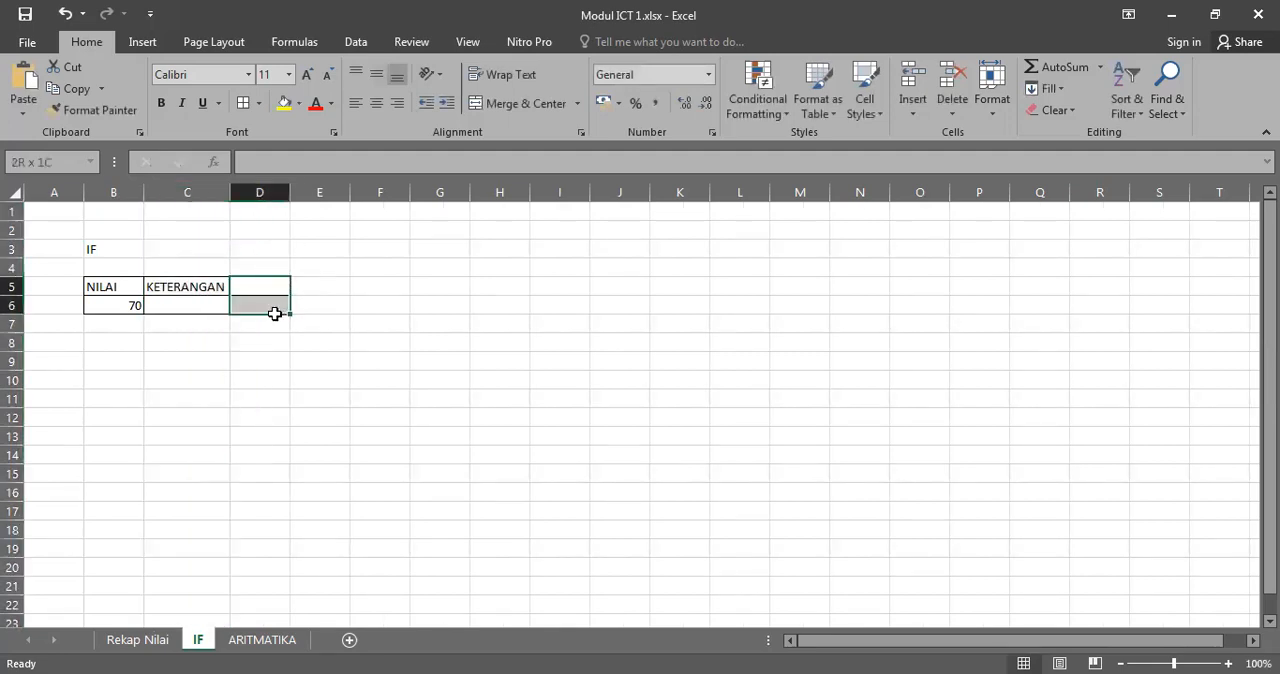
left_click(258, 103)
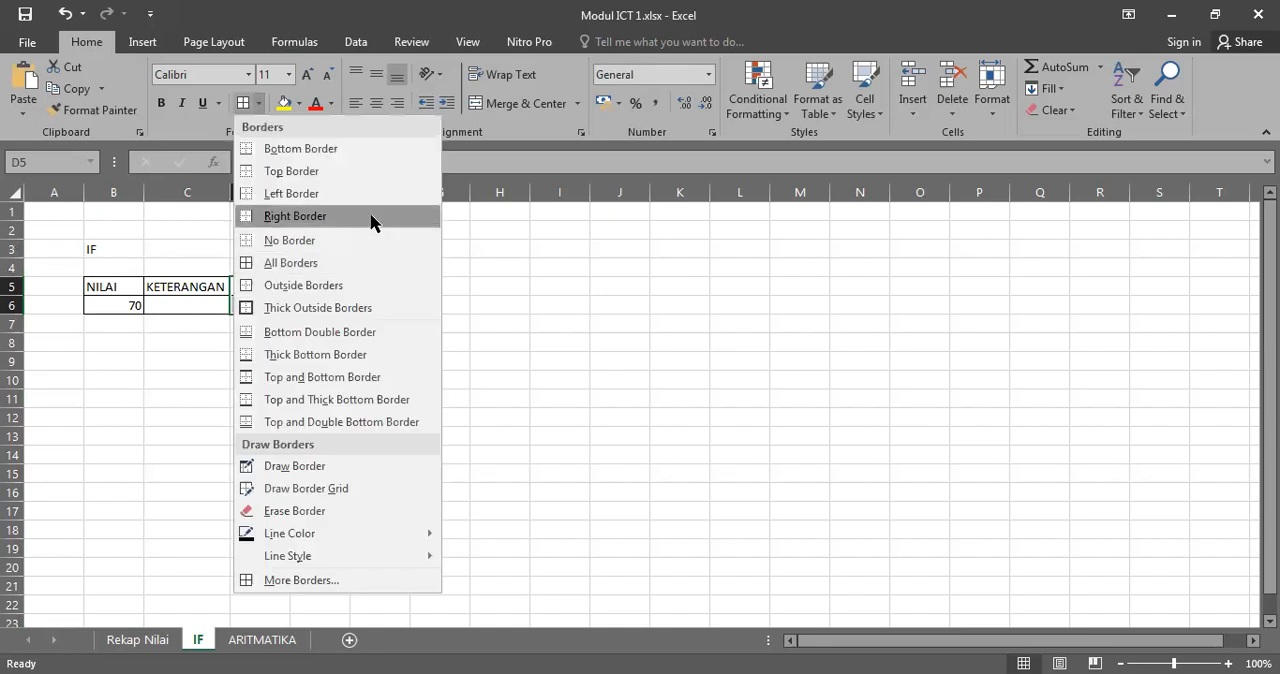
left_click(270, 190)
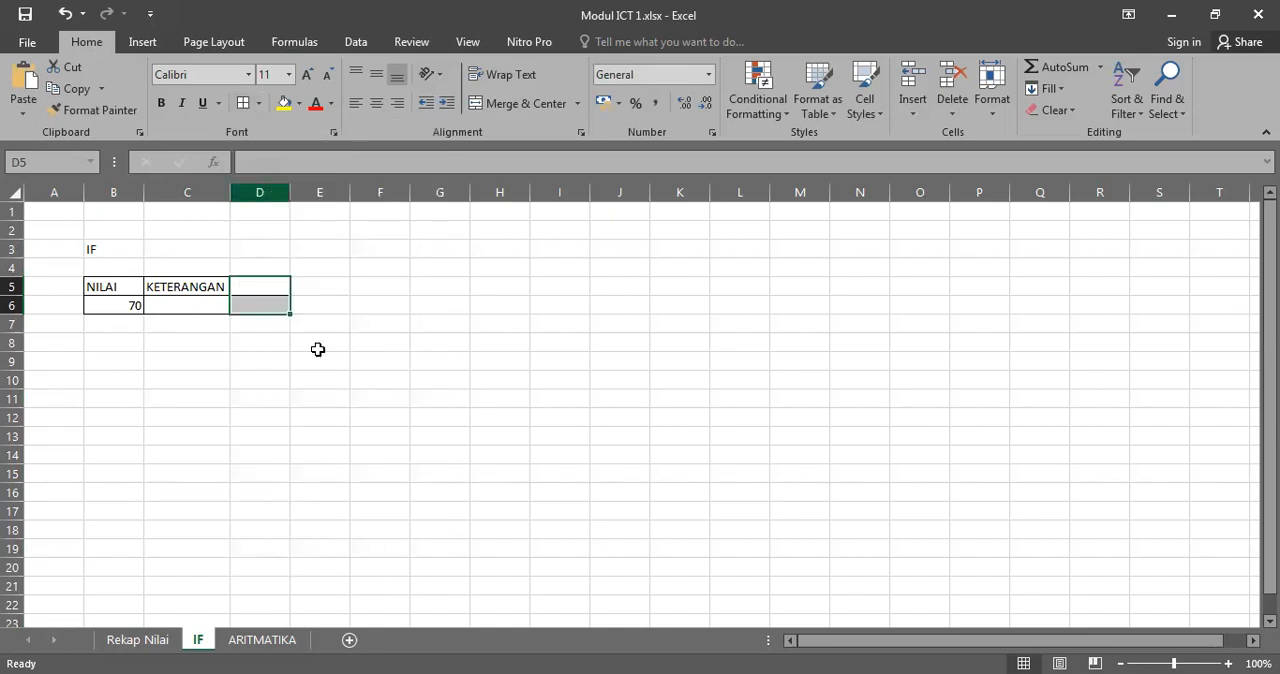
left_click(322, 304)
left_click(270, 282)
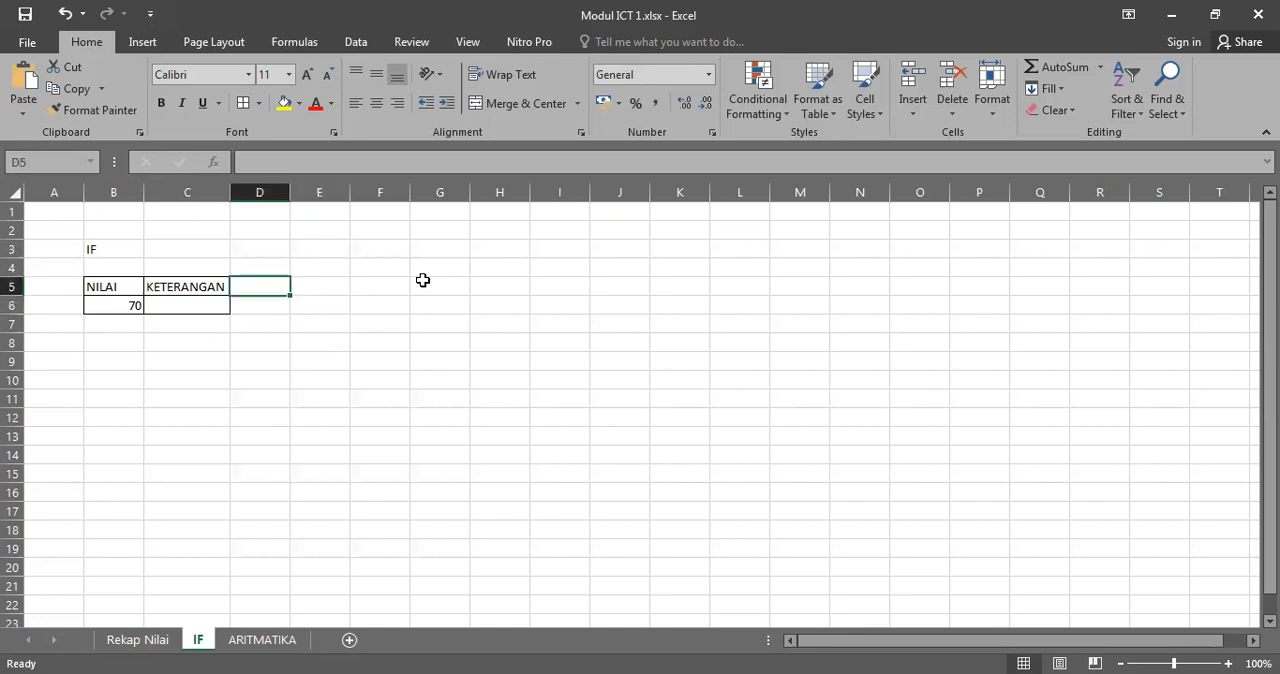
Step: Replace the text in B3 with "NILAI, JIKA NILAI >=70 MAKA DI KOLOM KETERNGAN AKAN MUNCUL LULUS, JIKA TIDAK GAGAL"
left_click(96, 246)
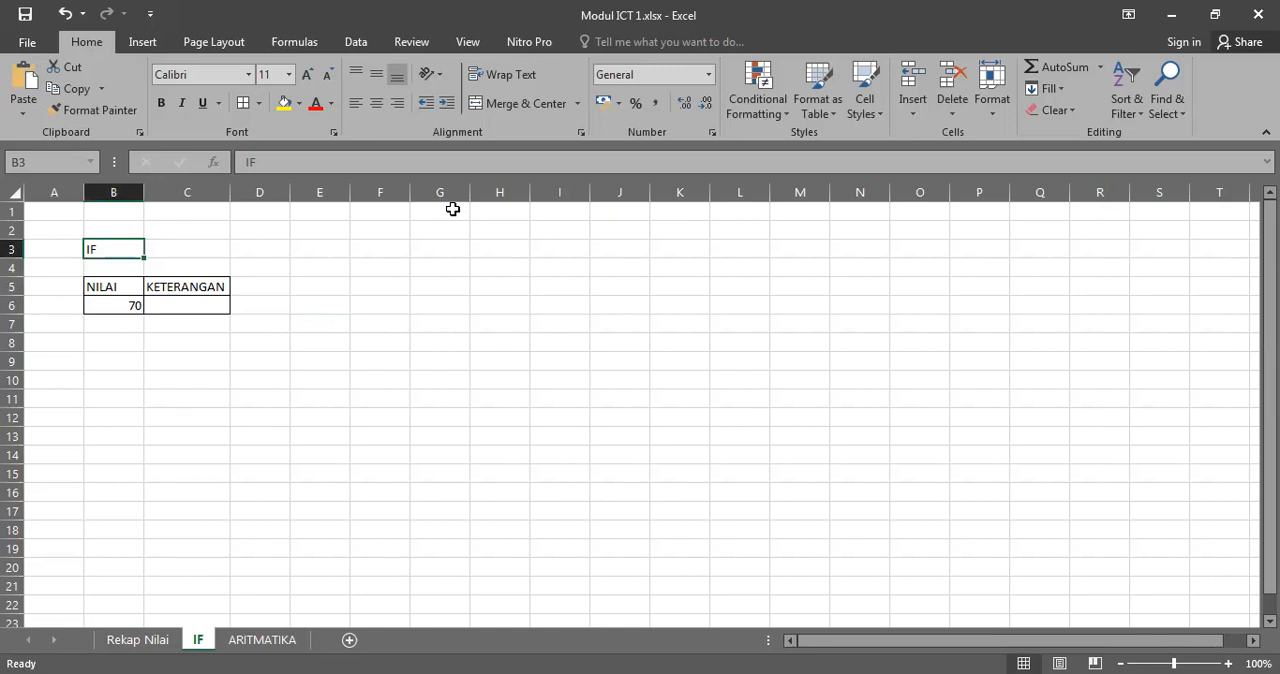
key("BackSpace")
type("NI")
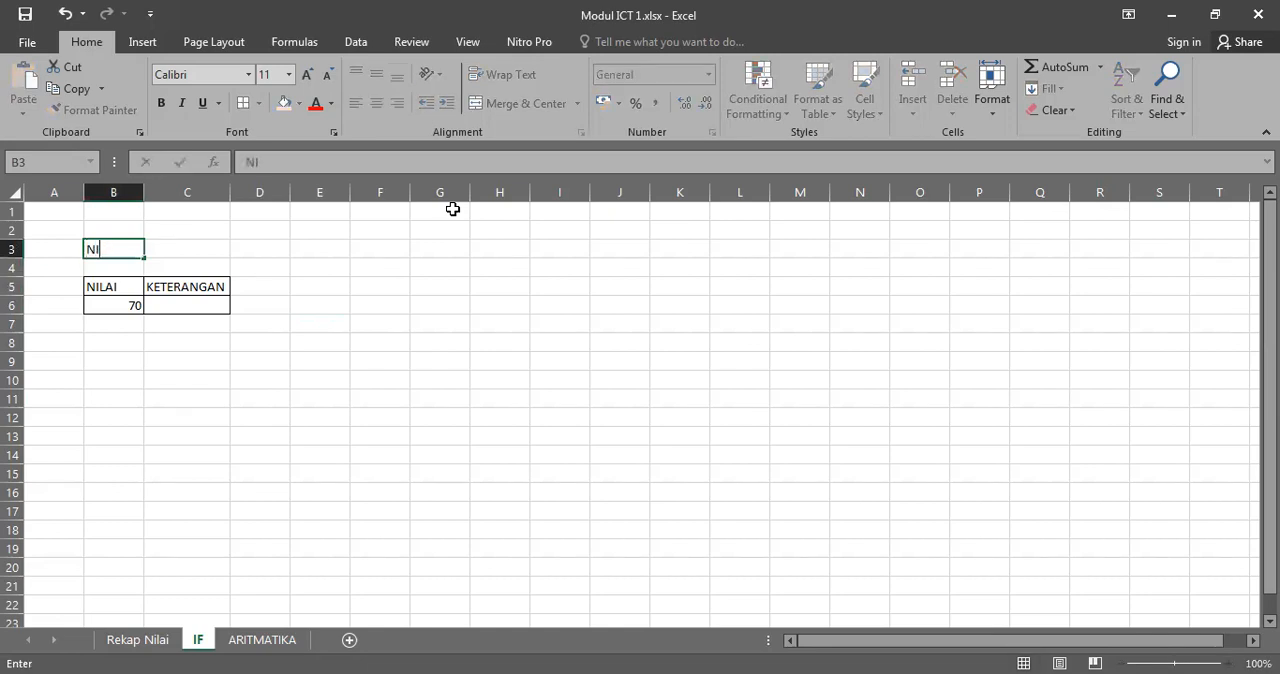
type("LAI, JIKA NILAI >")
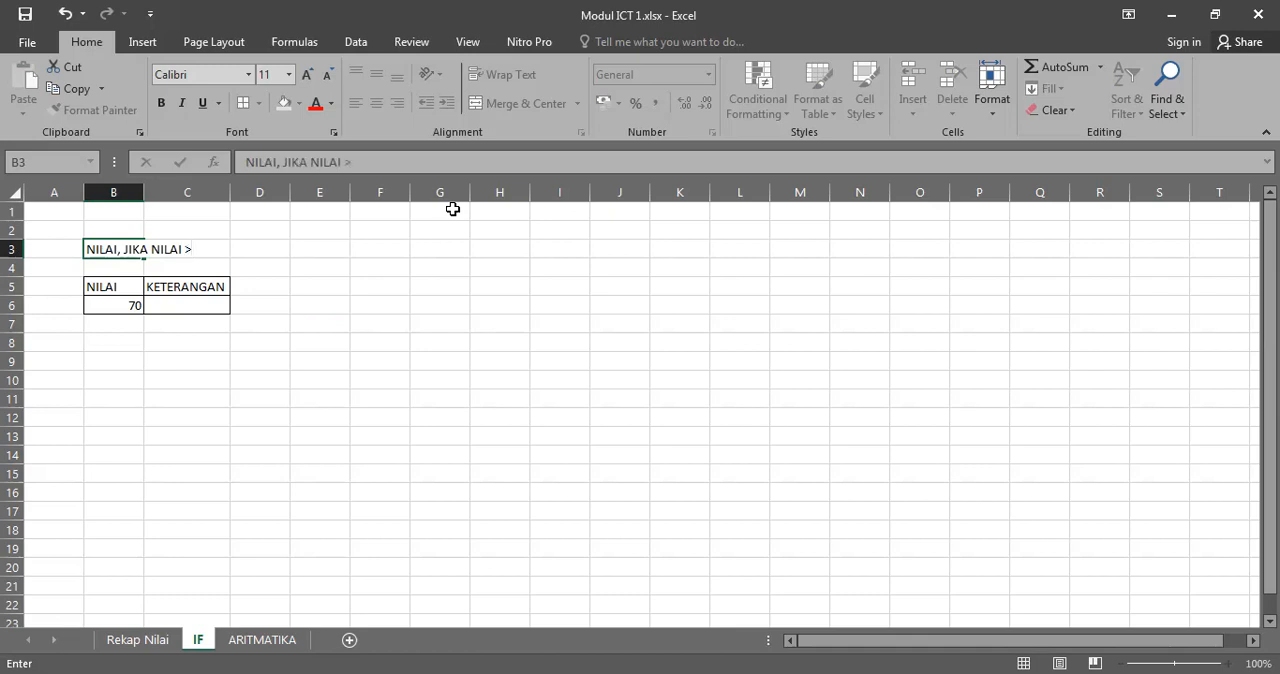
type("=70 MAKA DI KOLOM KETERNGAN ")
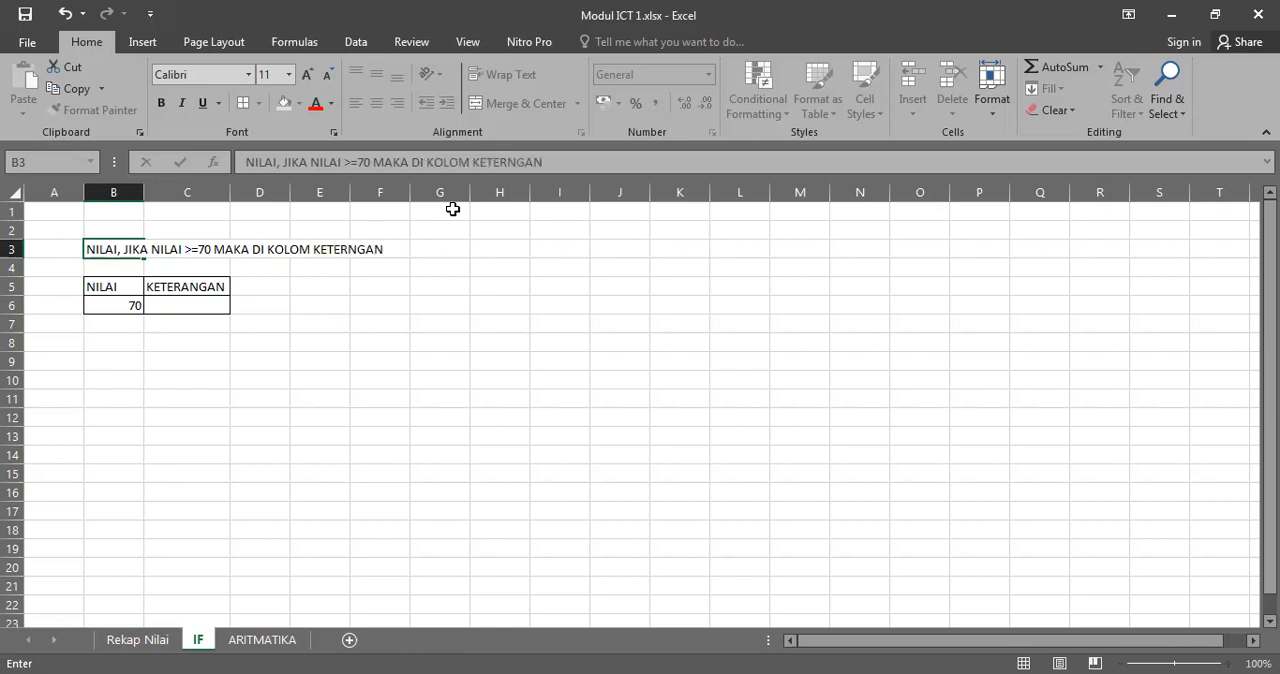
type("AKAN MUNCU")
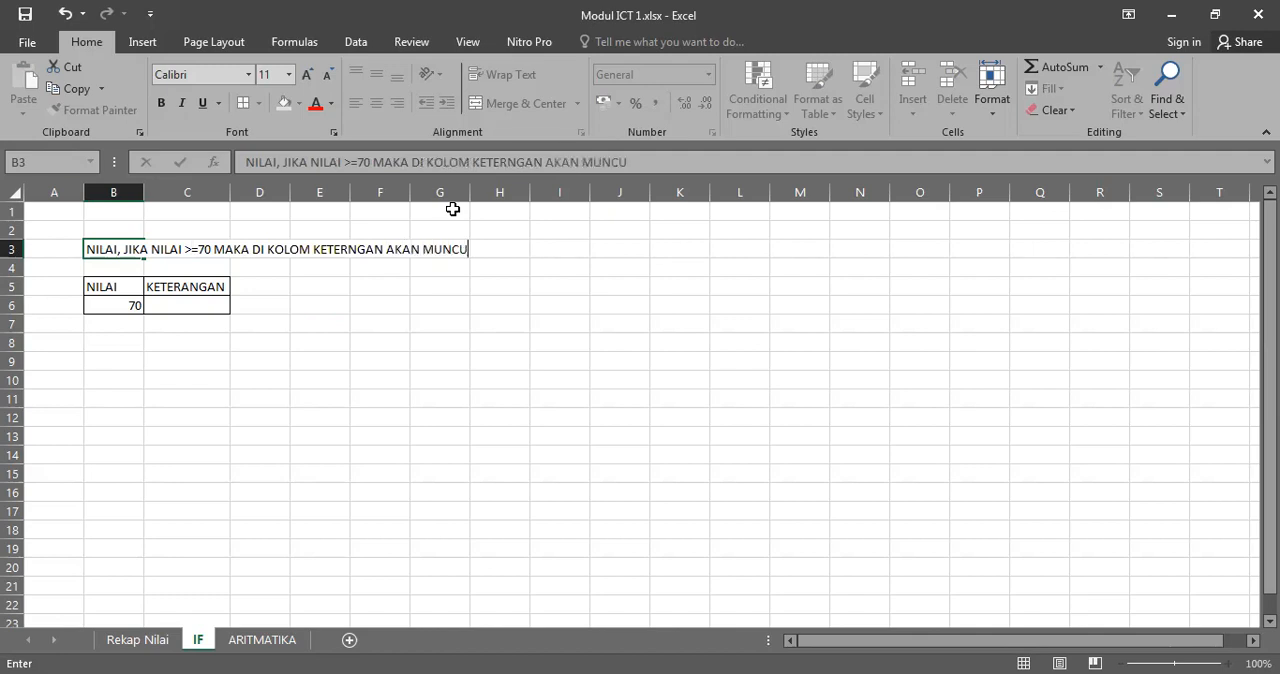
type("L LULUS")
type("KA TIDAK GAGAL")
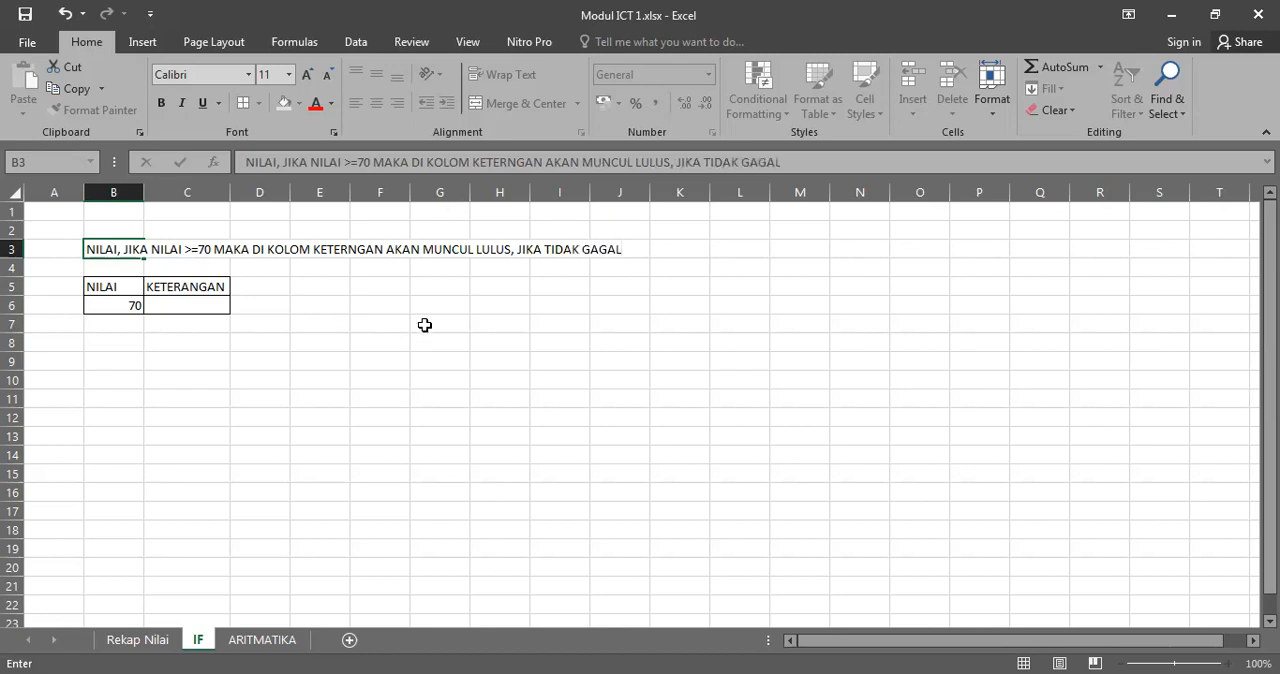
left_click(421, 325)
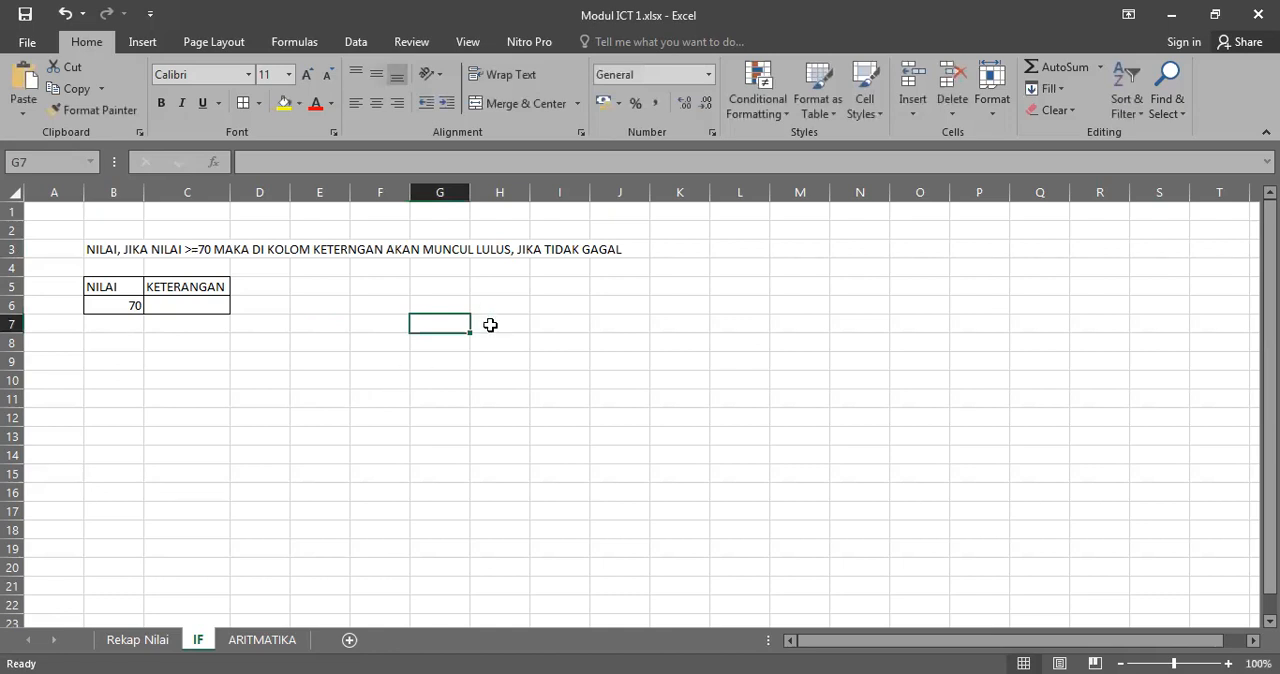
Step: Enlarge the font of the table in B5:C6 to size 20 and autofit all column widths
left_click_drag(104, 287, 194, 306)
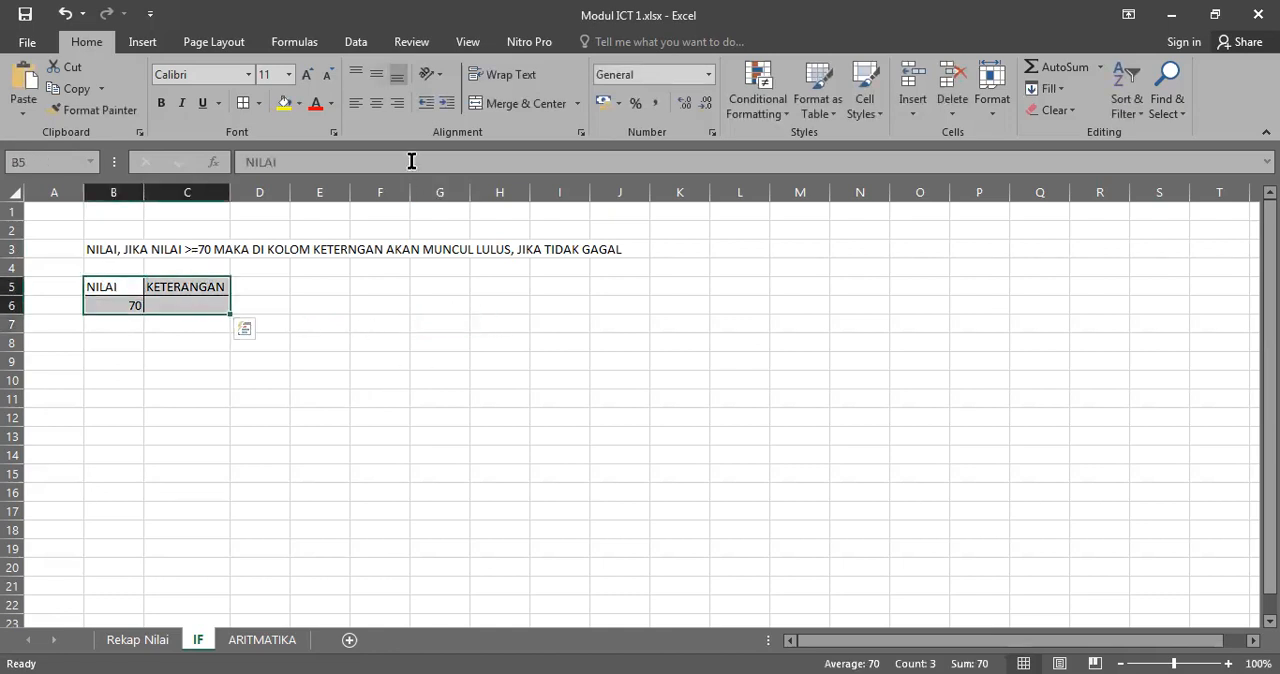
left_click(309, 77)
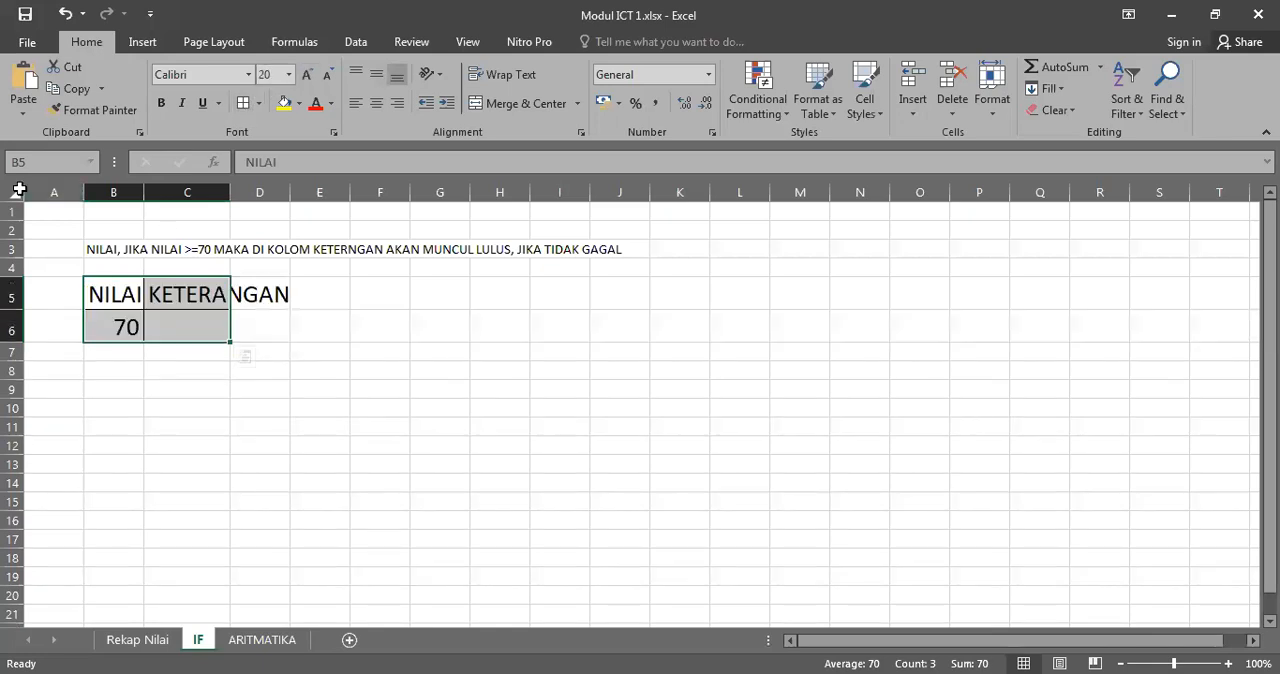
left_click(14, 191)
double_click(143, 188)
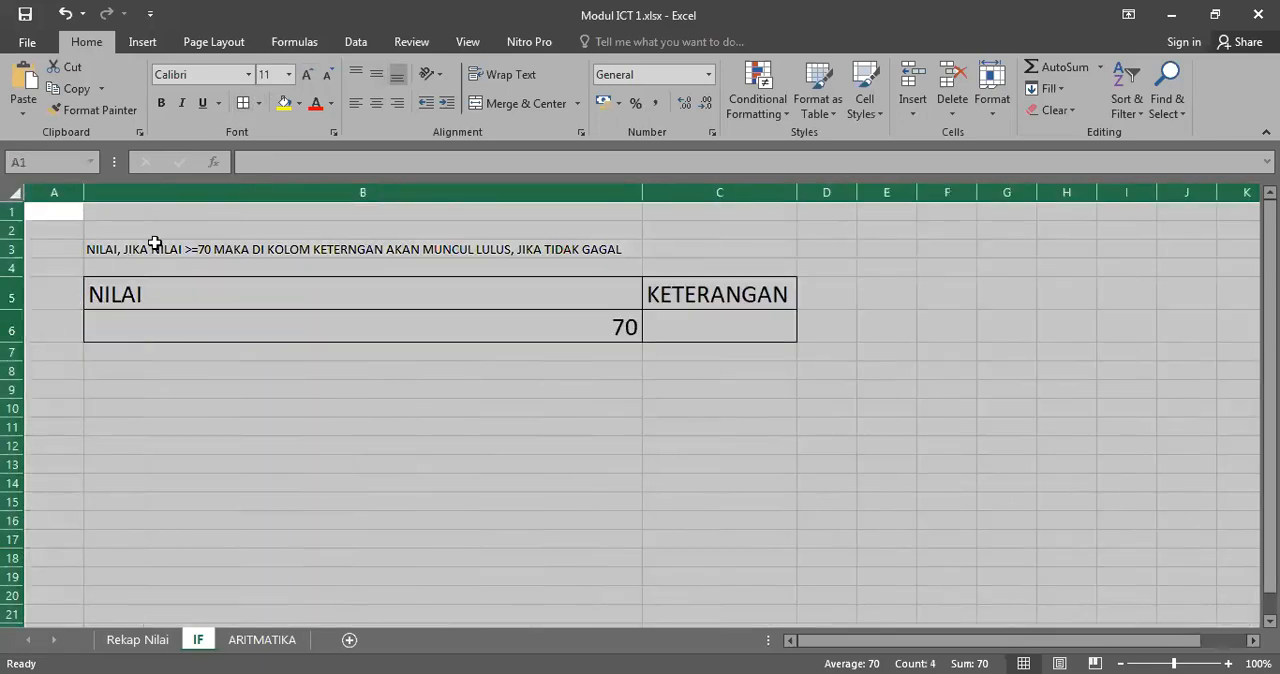
left_click(155, 248)
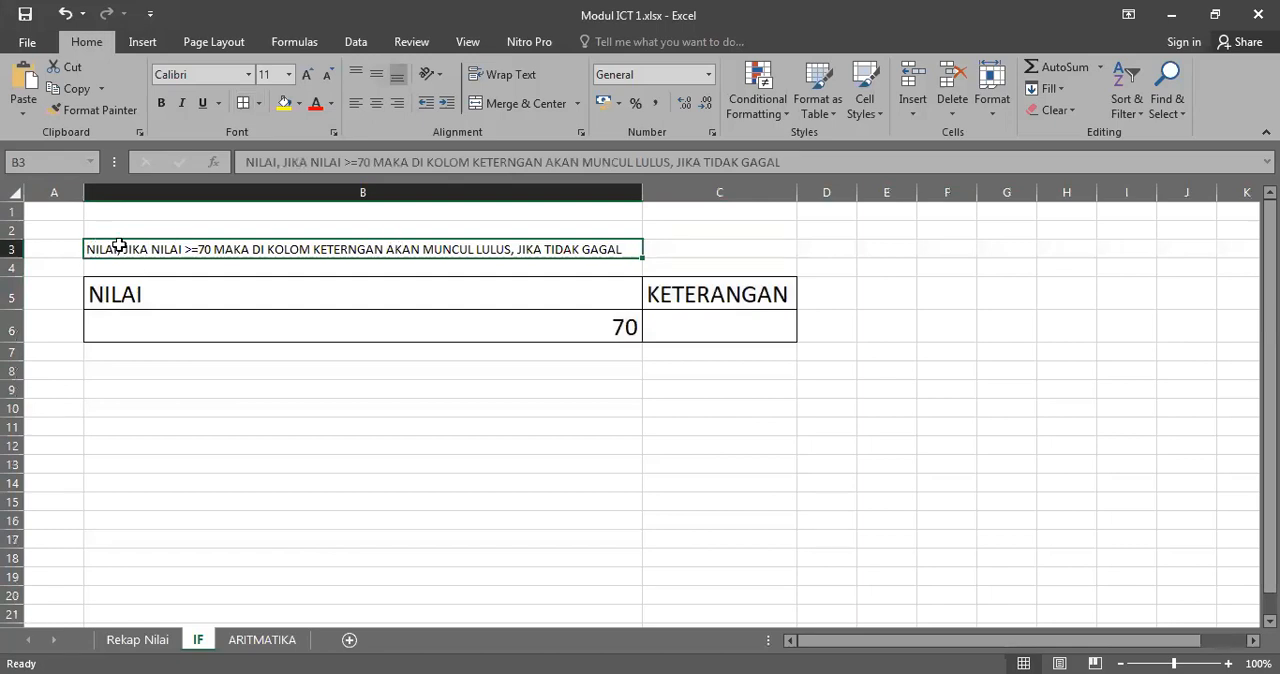
Step: Narrow column B to roughly the width of column C and center the contents of B5:C6 horizontally
left_click_drag(224, 284, 724, 327)
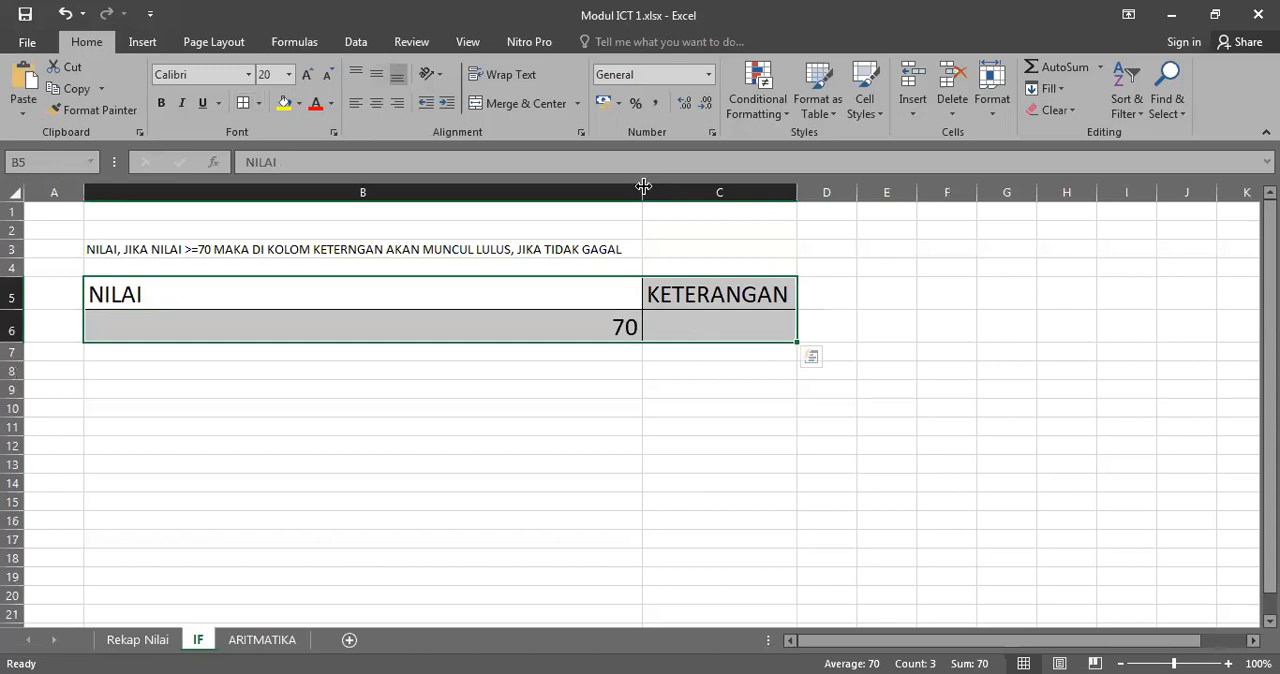
left_click_drag(643, 186, 250, 242)
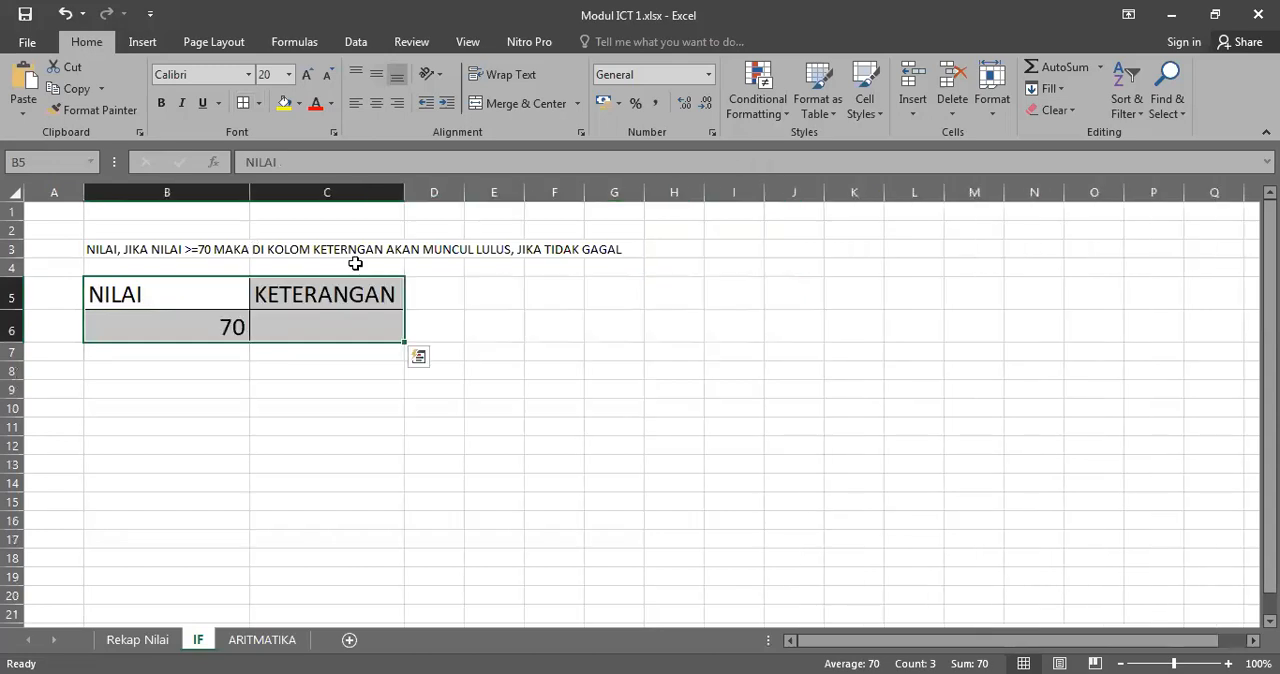
left_click(185, 243)
left_click_drag(140, 296, 337, 329)
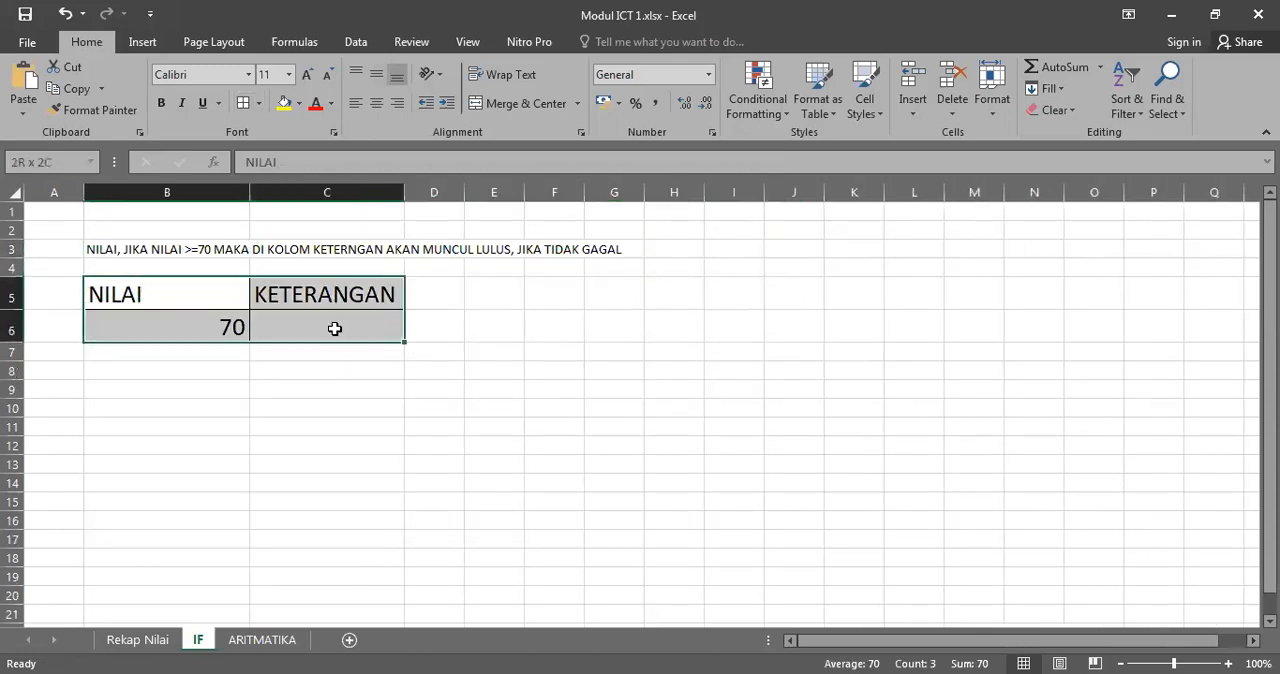
left_click(377, 103)
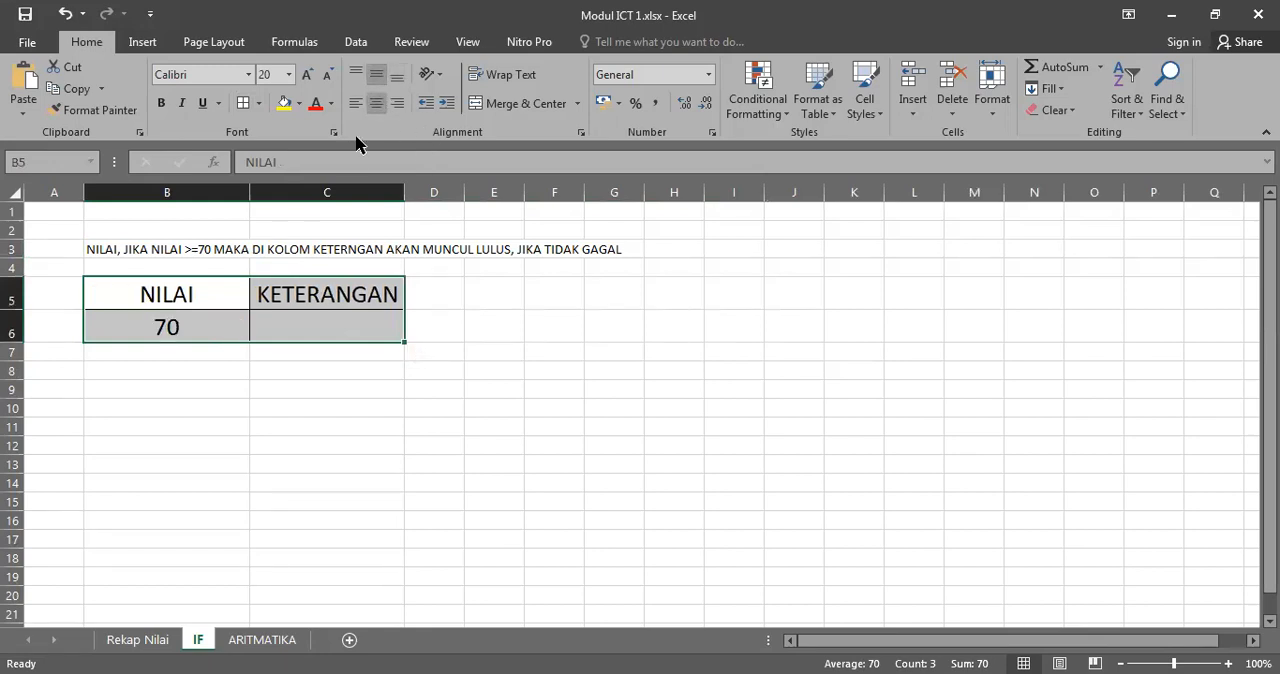
Step: Start an IF formula in C6 with the condition B6>=70 followed by a semicolon separator
left_click(332, 327)
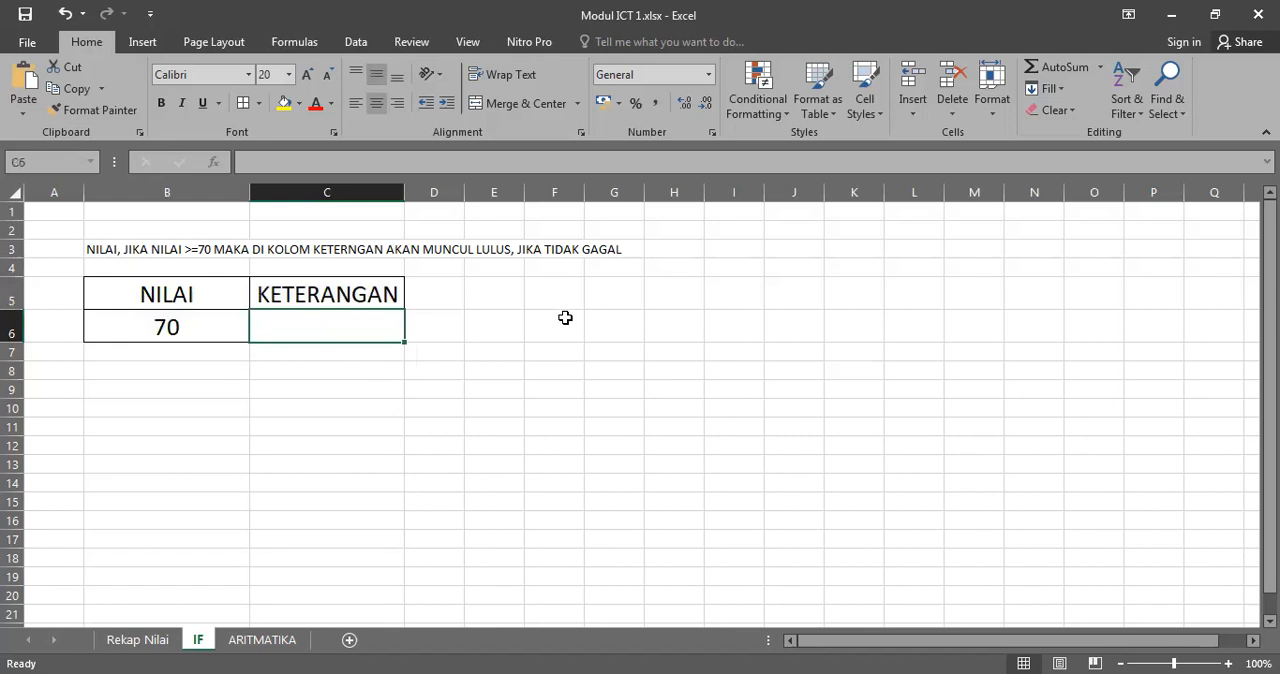
type("=")
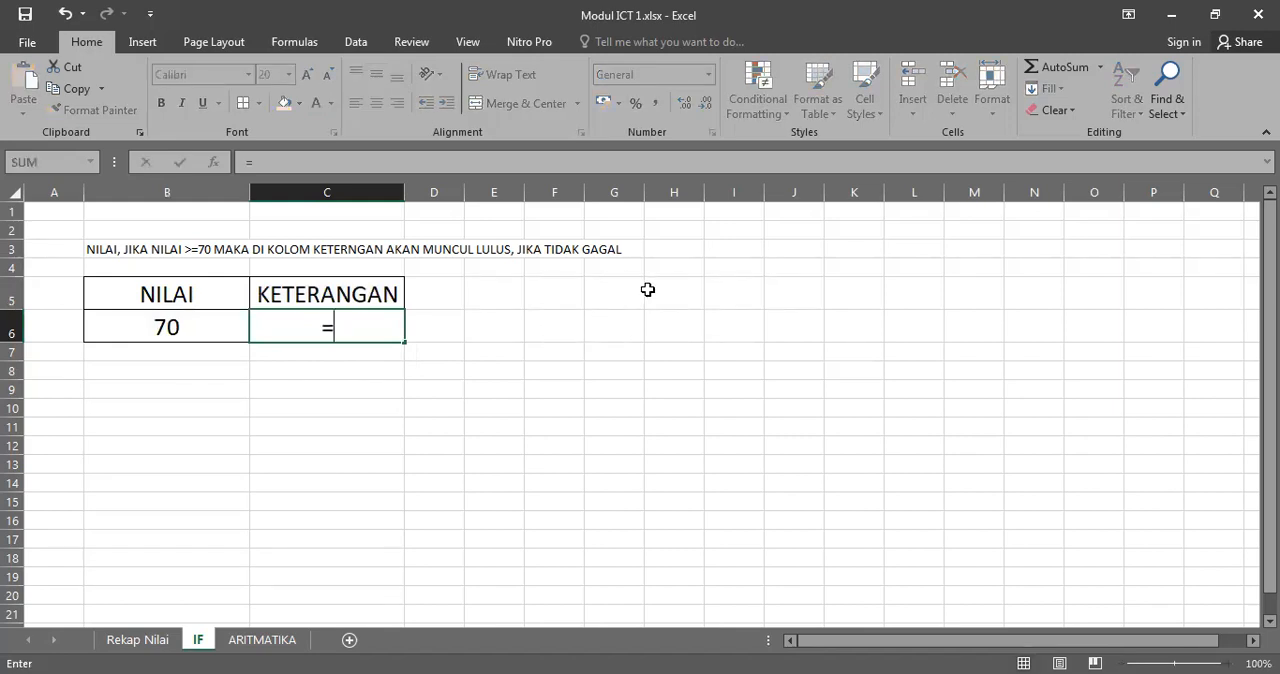
type("IF")
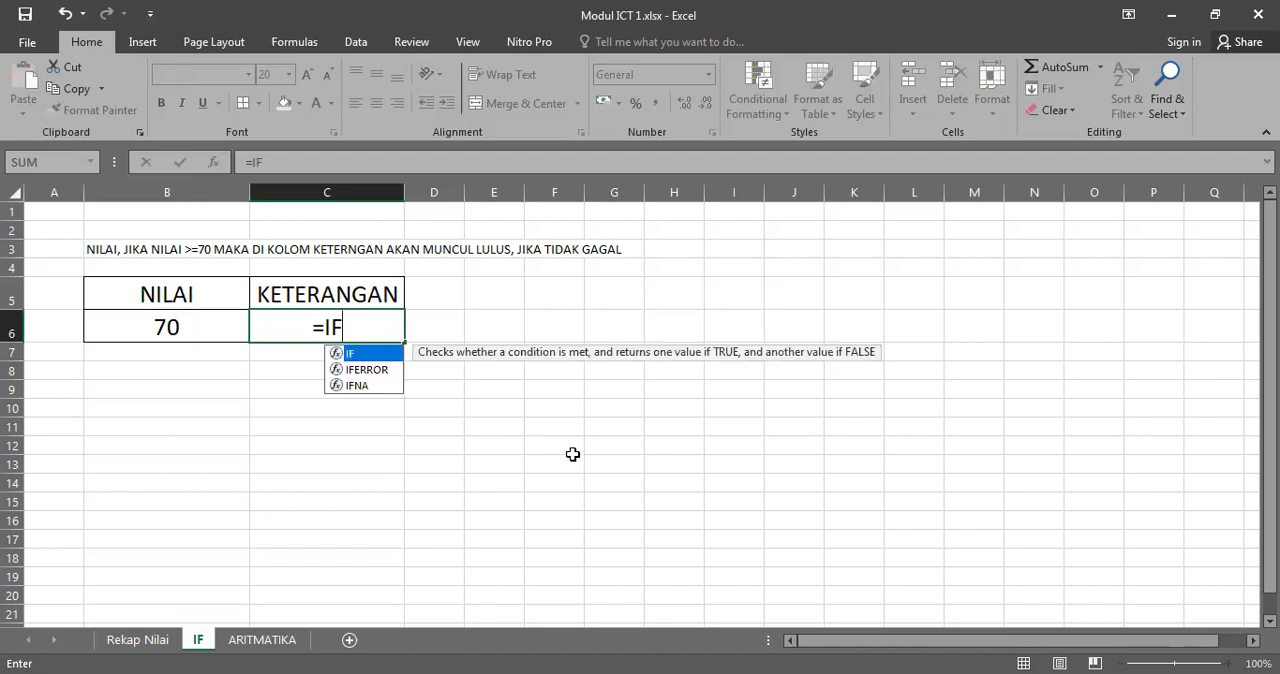
type("(")
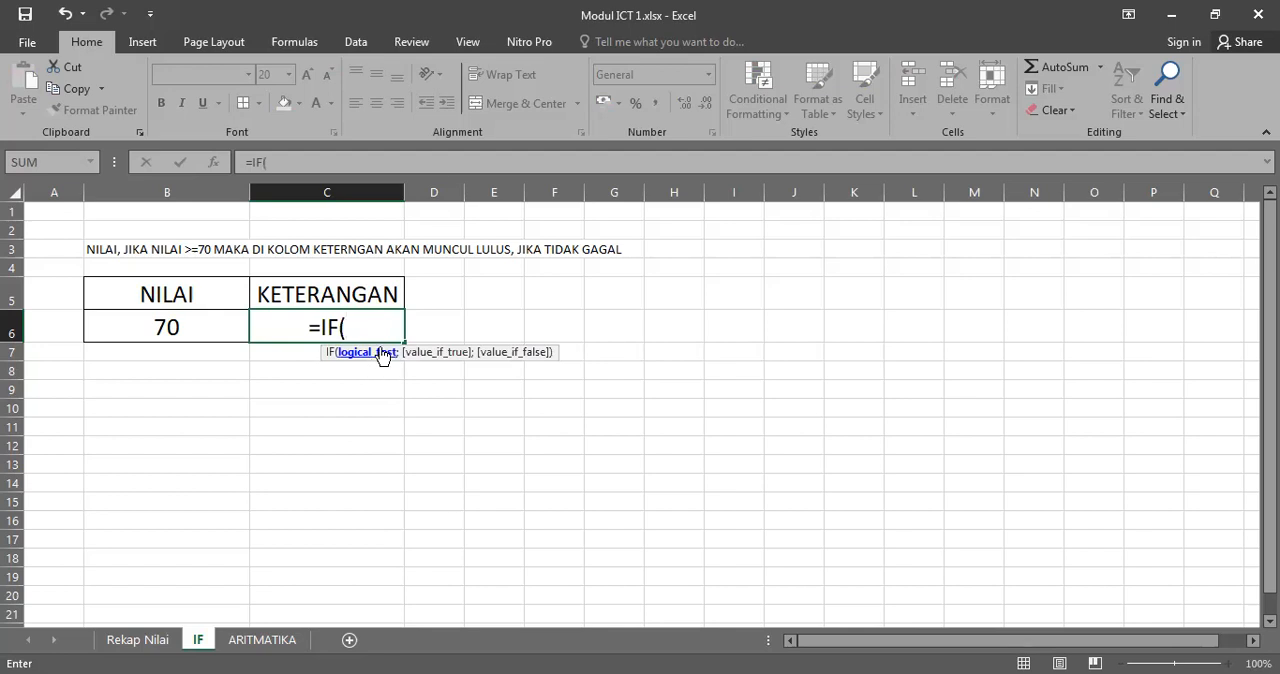
left_click(184, 327)
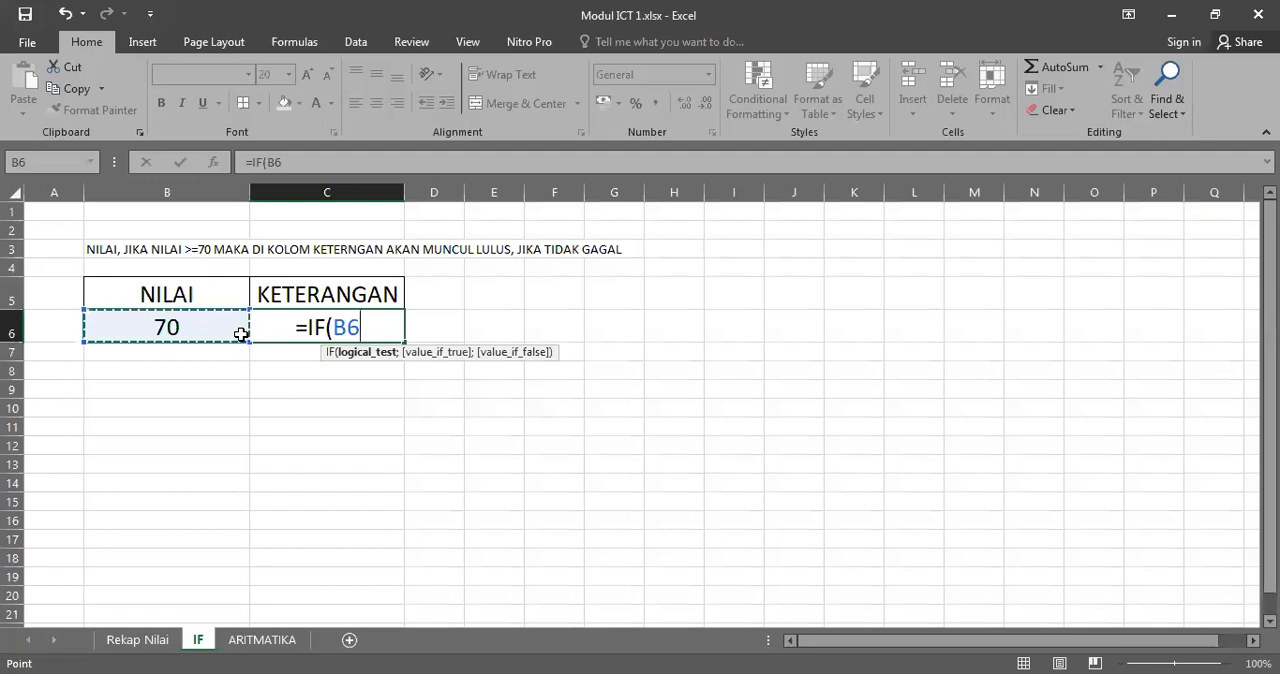
type(">=")
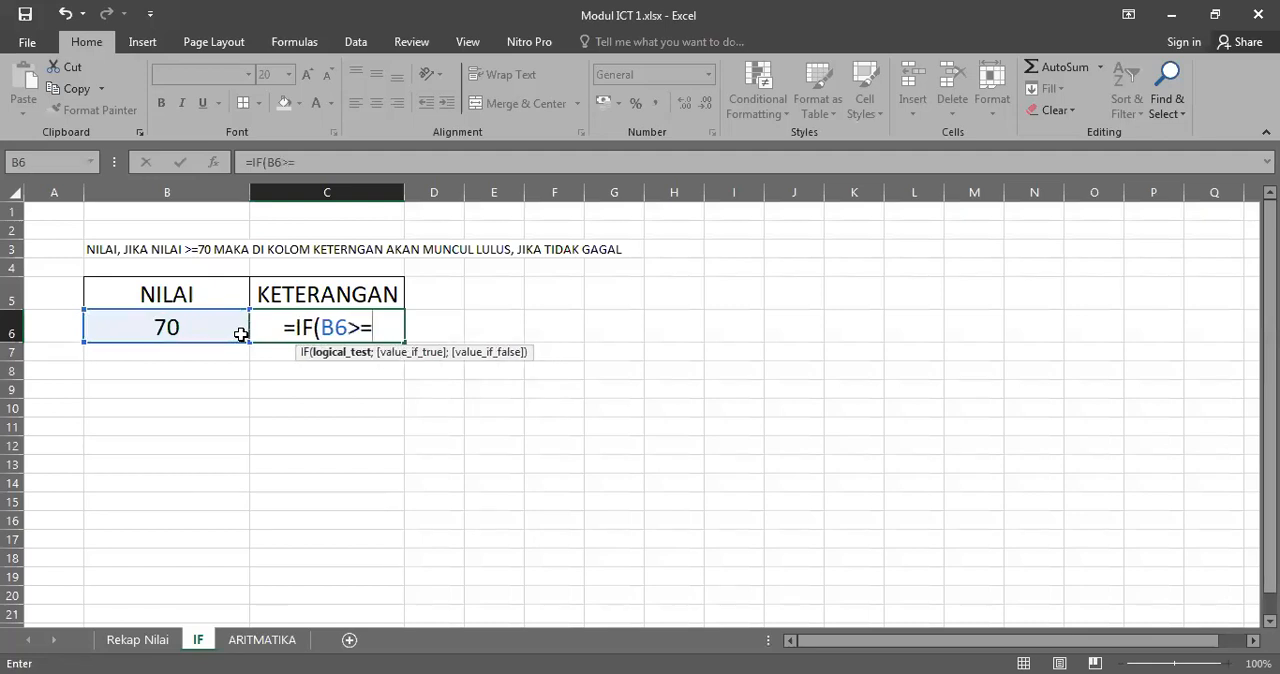
type("70")
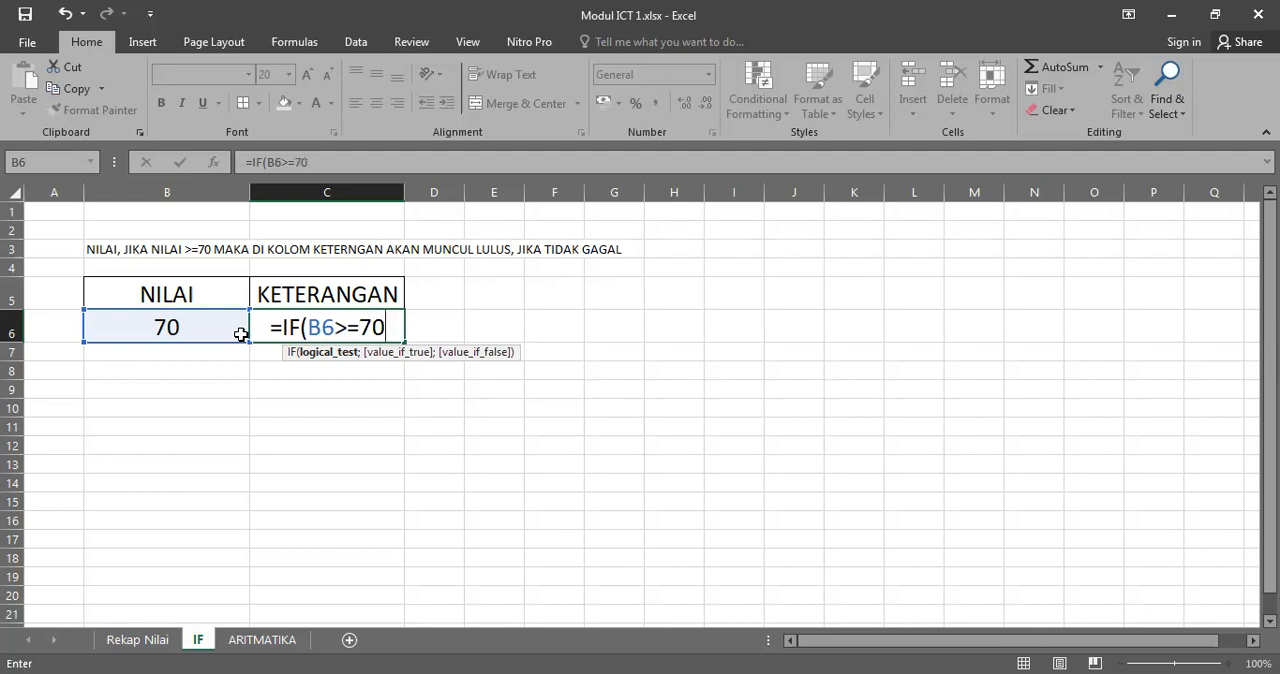
type(";")
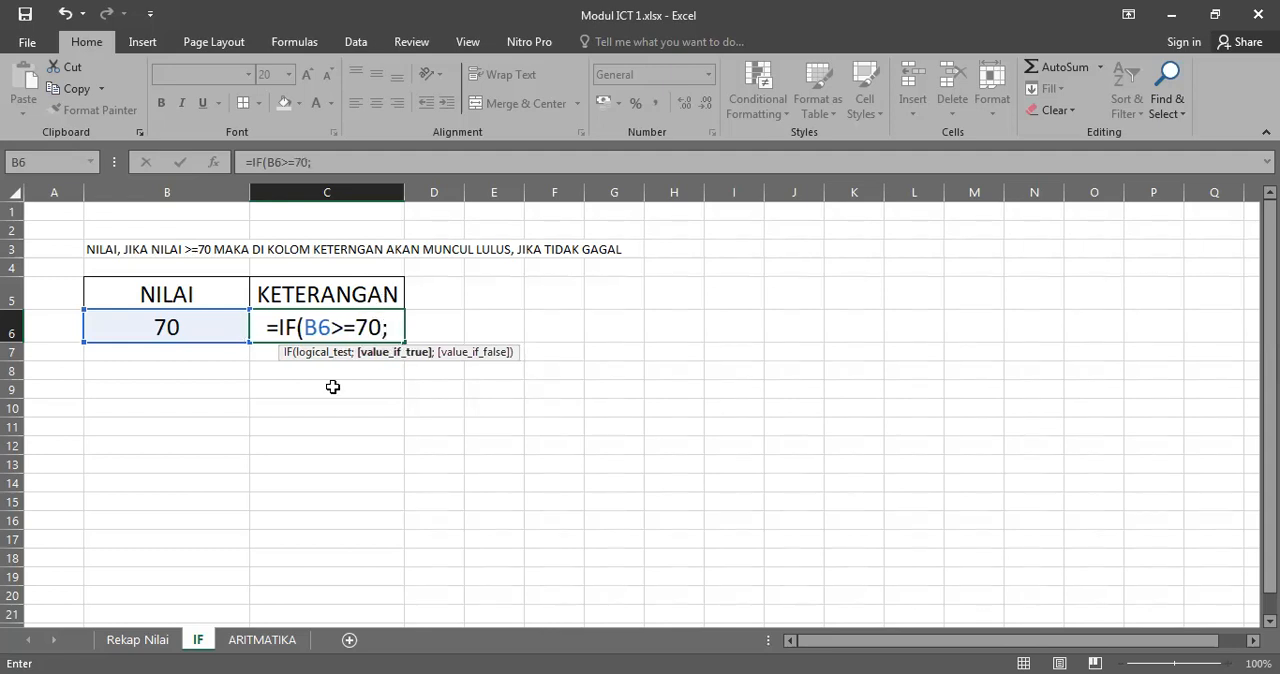
Step: Try a comma as the argument separator after B6>=70 in the C6 formula, and restore the semicolon
left_click(389, 328)
key("BackSpace")
type(",")
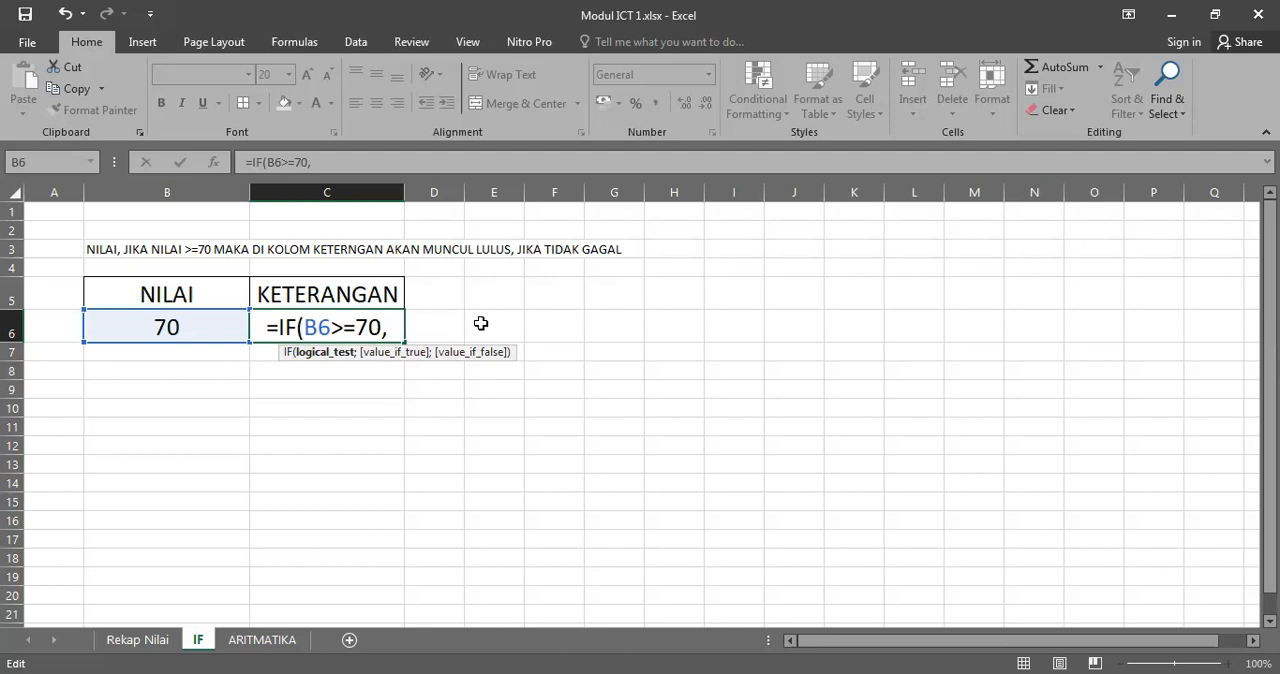
key("BackSpace")
type(";")
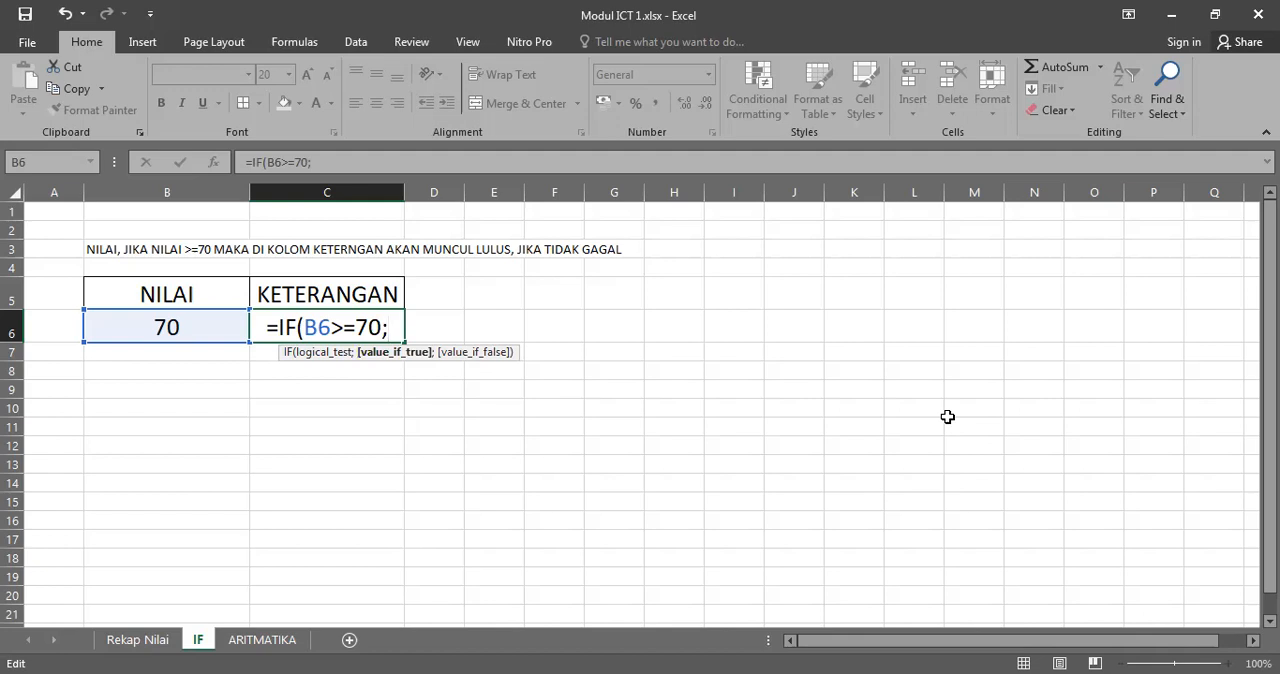
Step: Complete the C6 formula with "LULUS" as the true value and "GAGAL" as the false value, and confirm it
type("\"")
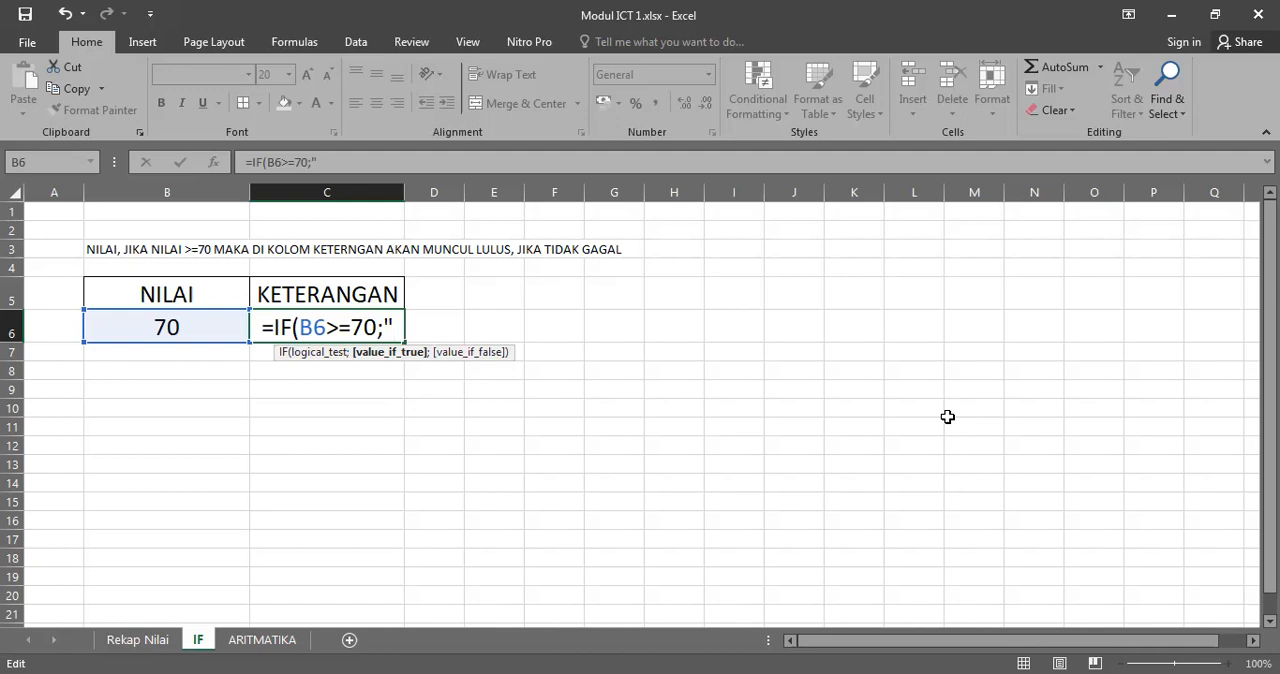
type("lU")
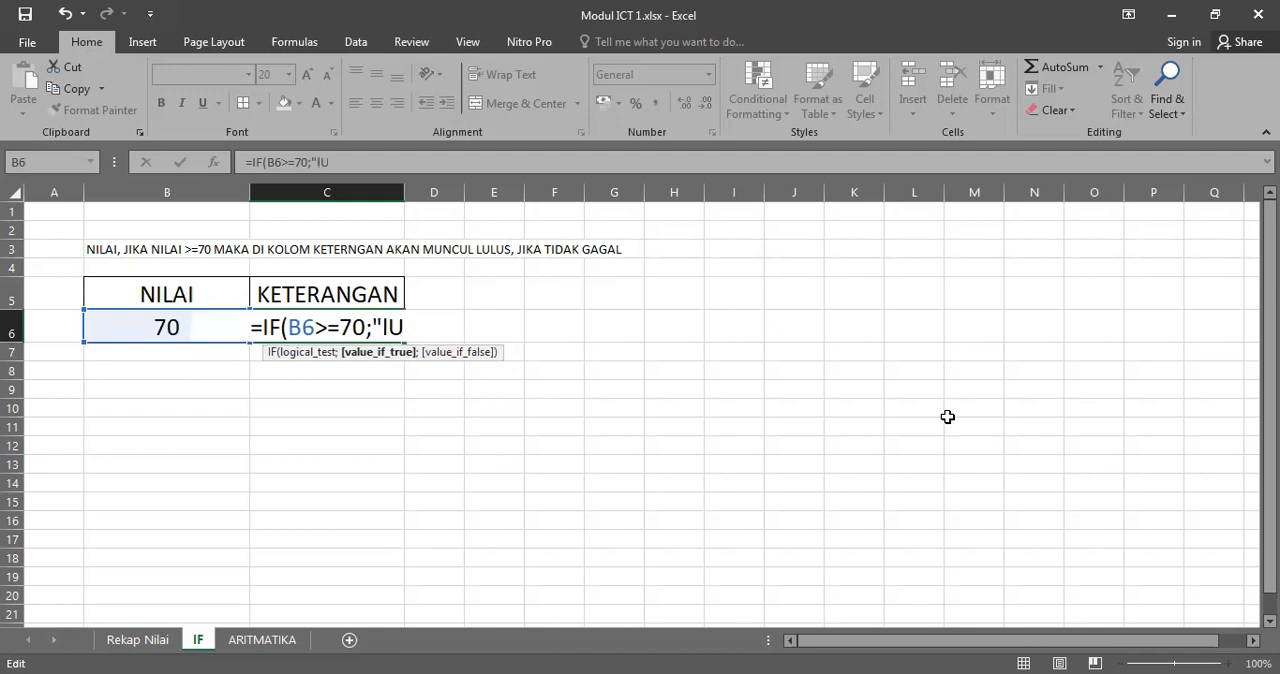
type("LUS")
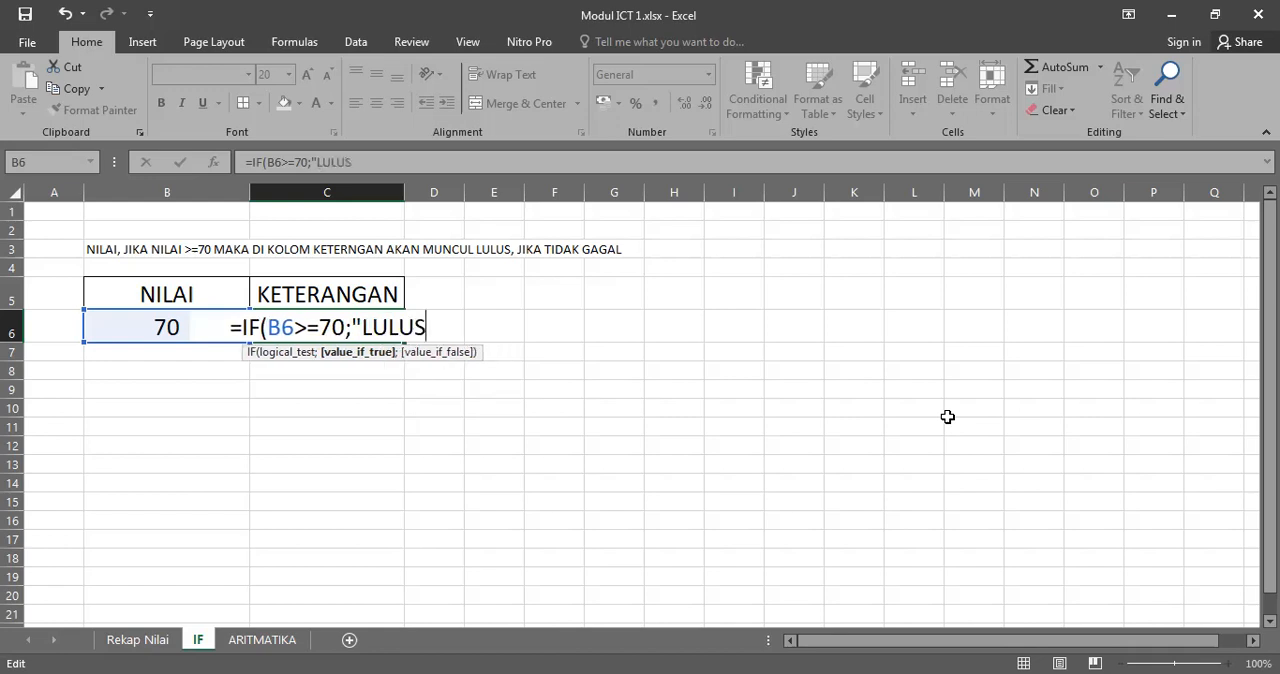
type("\";")
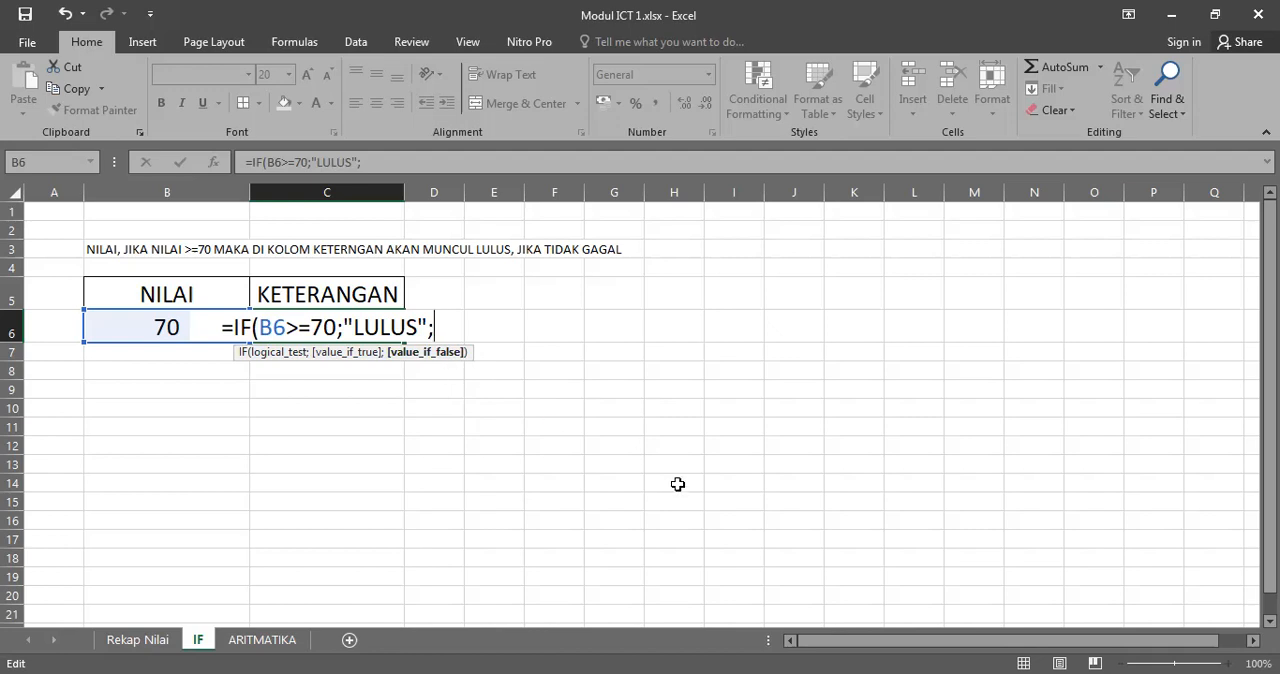
type("\"GAGAL\"")
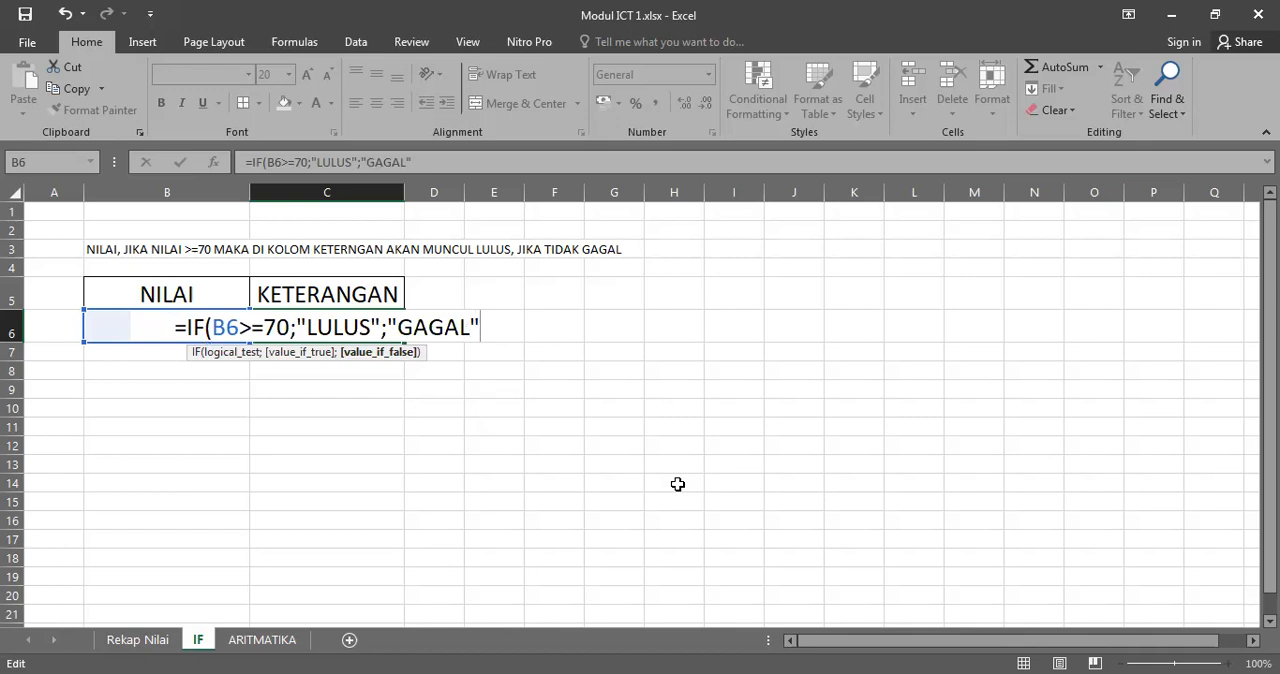
type(")")
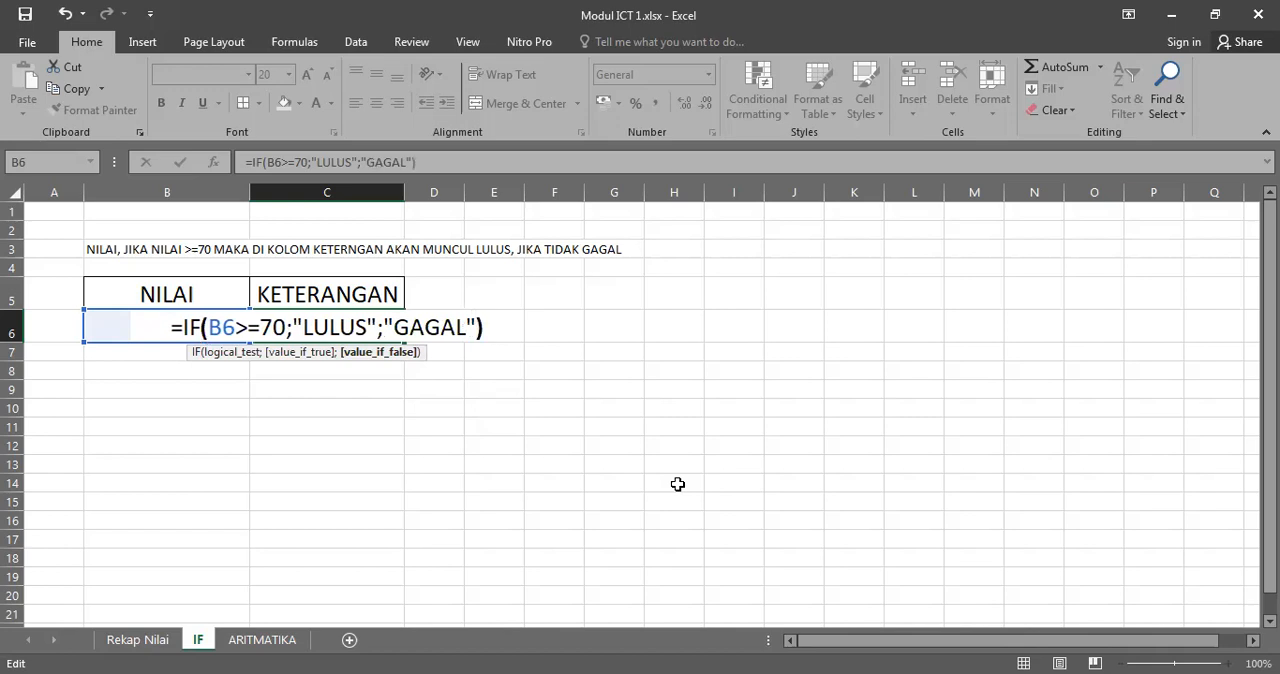
key("Return")
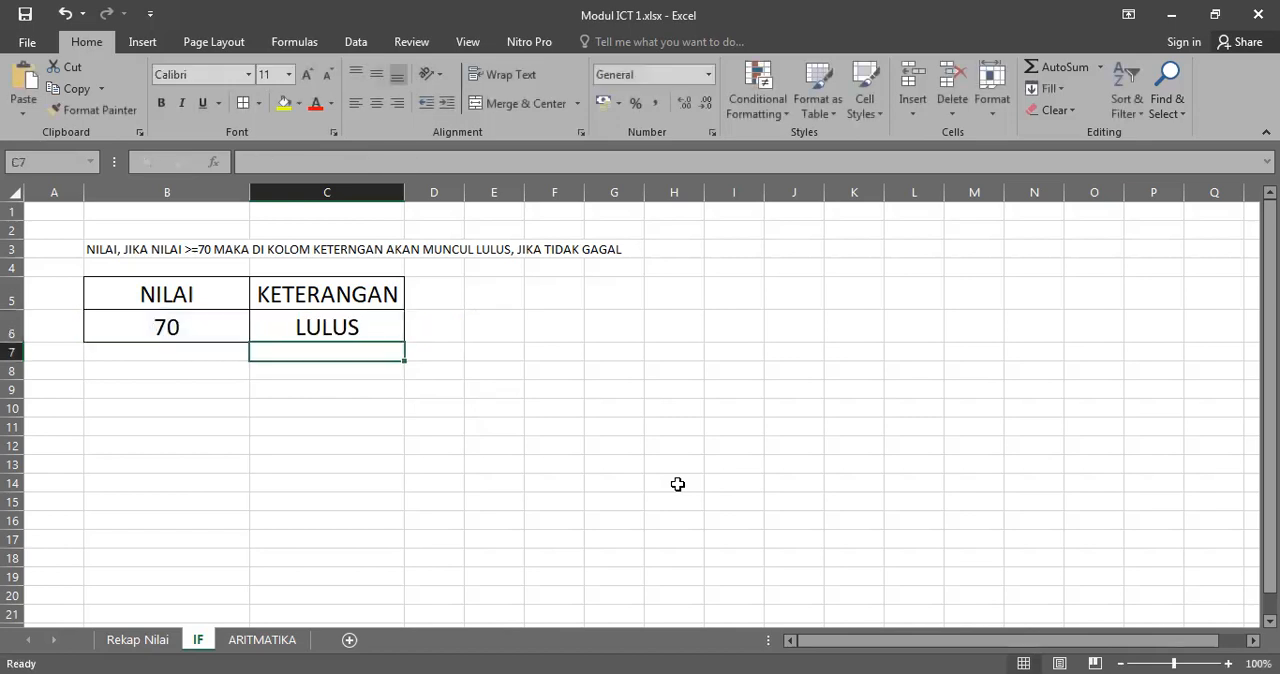
Step: Fill the header cells B5:C5 yellow and the cells B6:C6 below them green
left_click(216, 326)
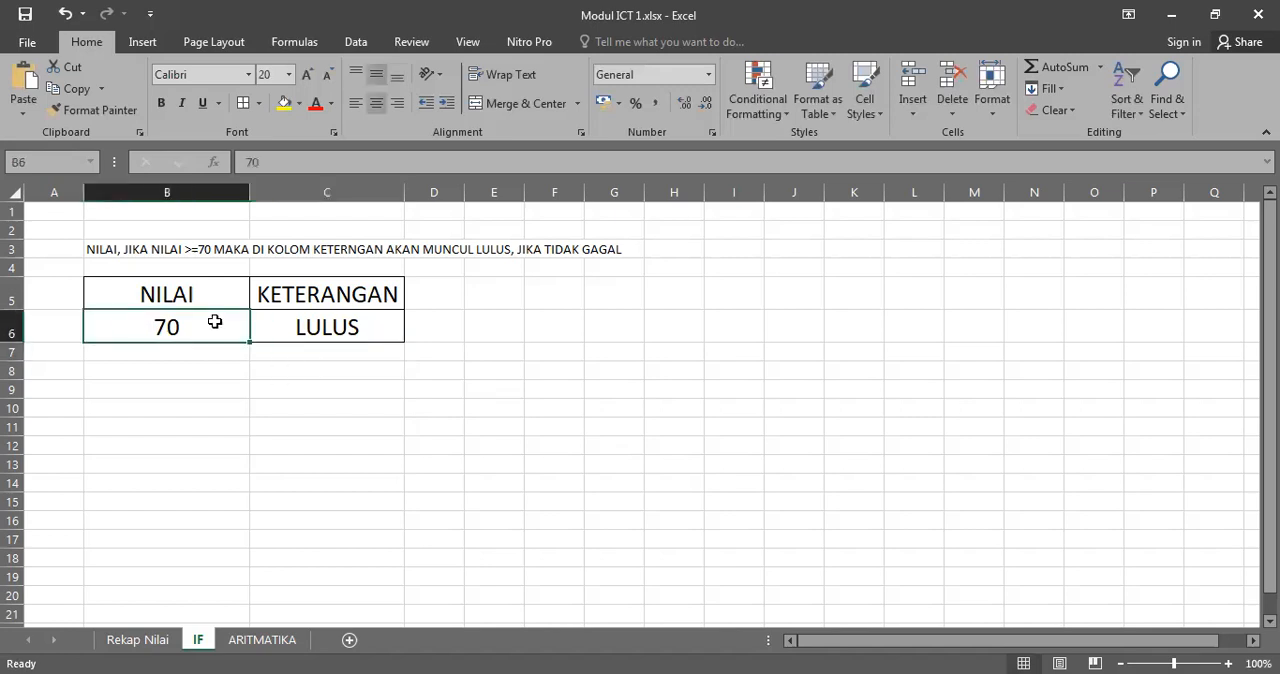
left_click(336, 324)
left_click_drag(150, 301, 340, 328)
left_click(284, 103)
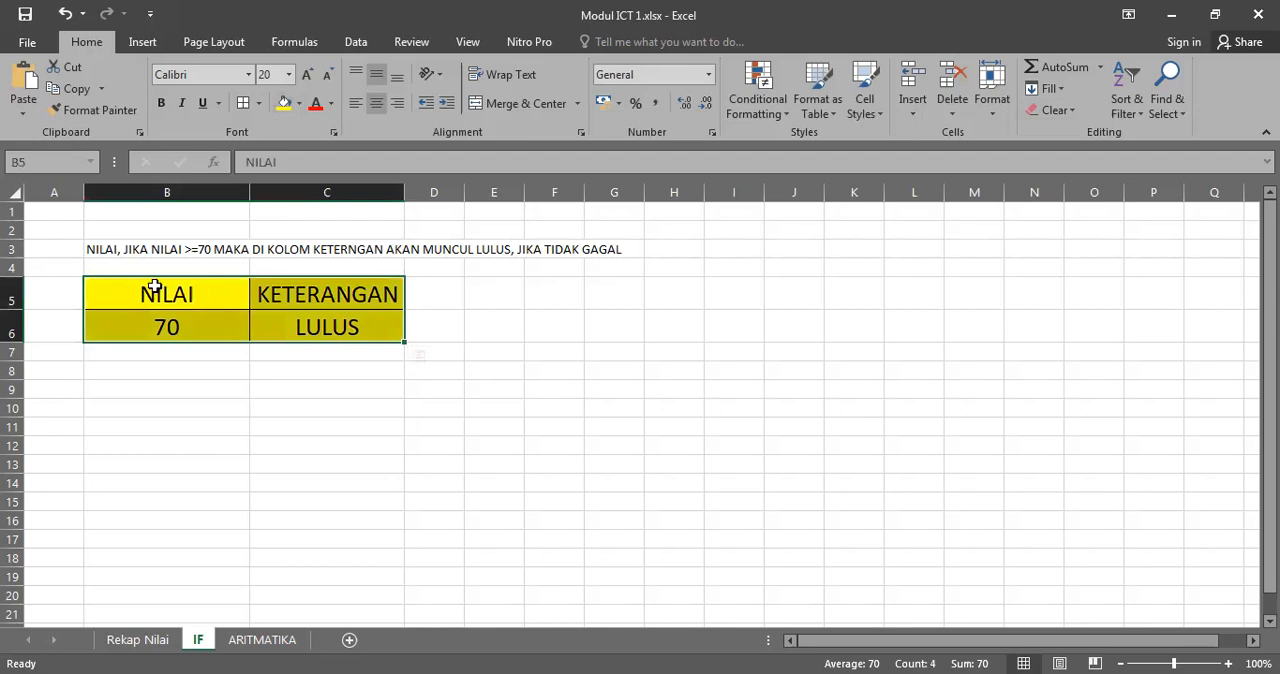
left_click_drag(150, 332, 349, 331)
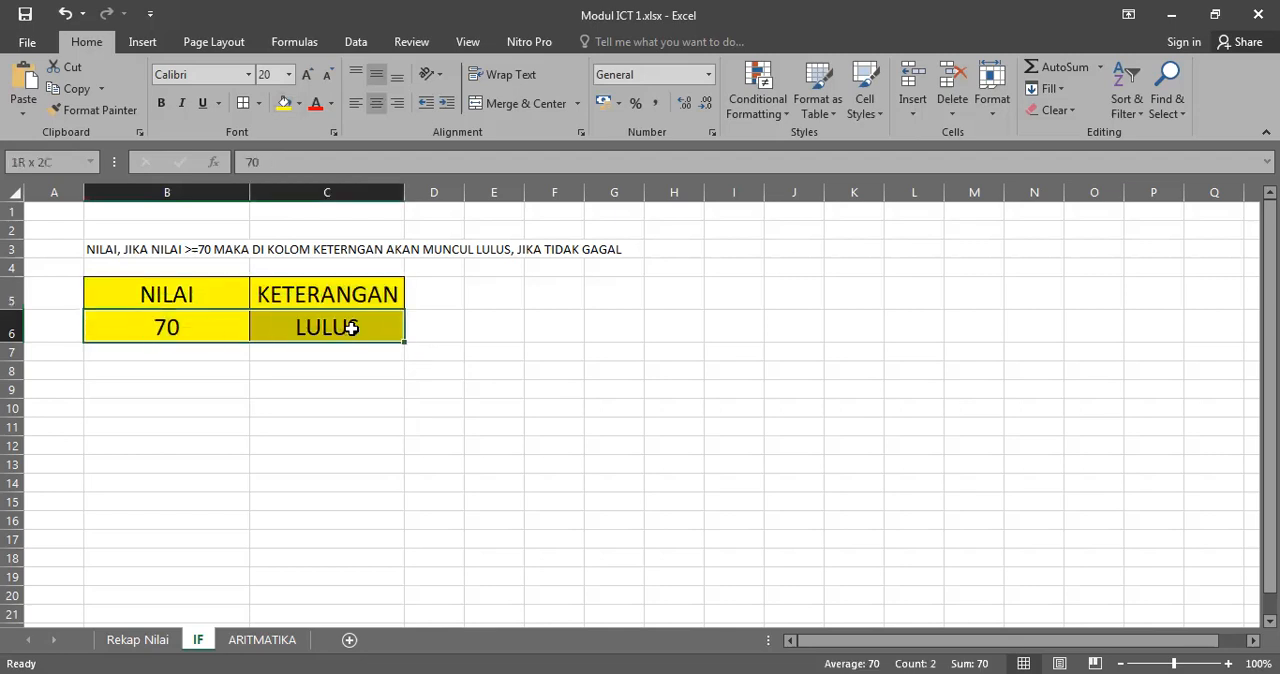
left_click(297, 104)
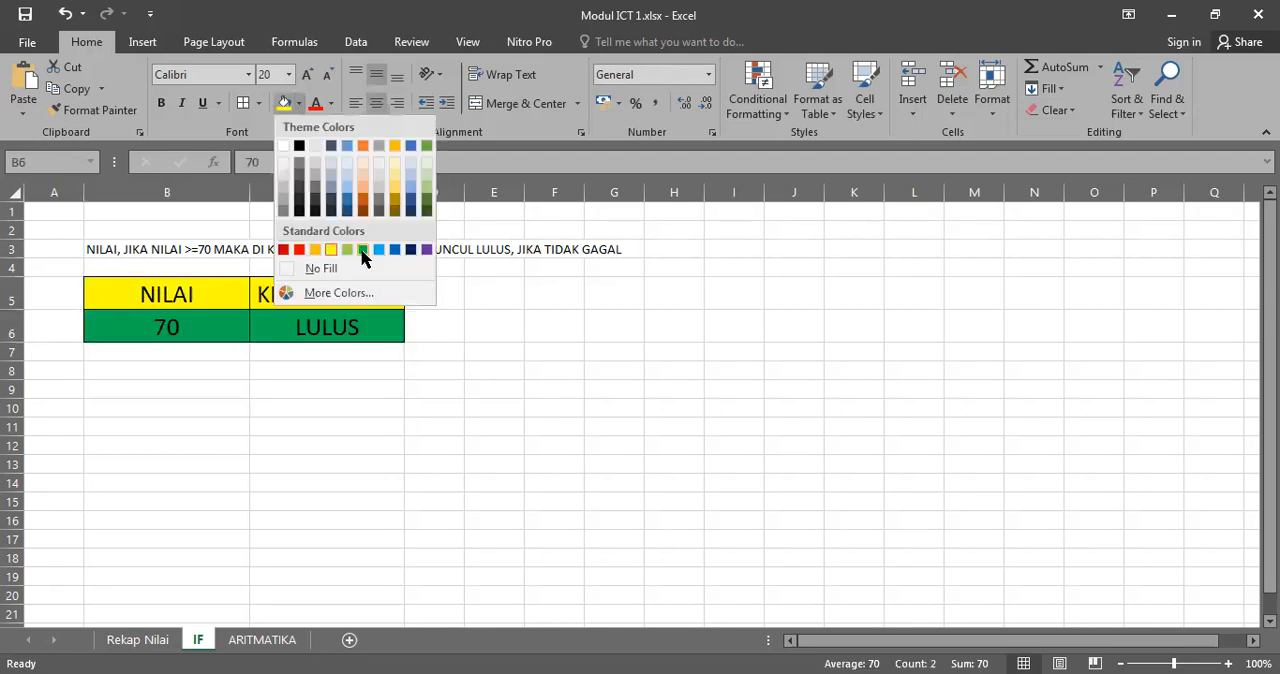
left_click(362, 250)
Step: Test the IF formula by entering the scores 69, 100 and 70 in B6 one after another
left_click(207, 328)
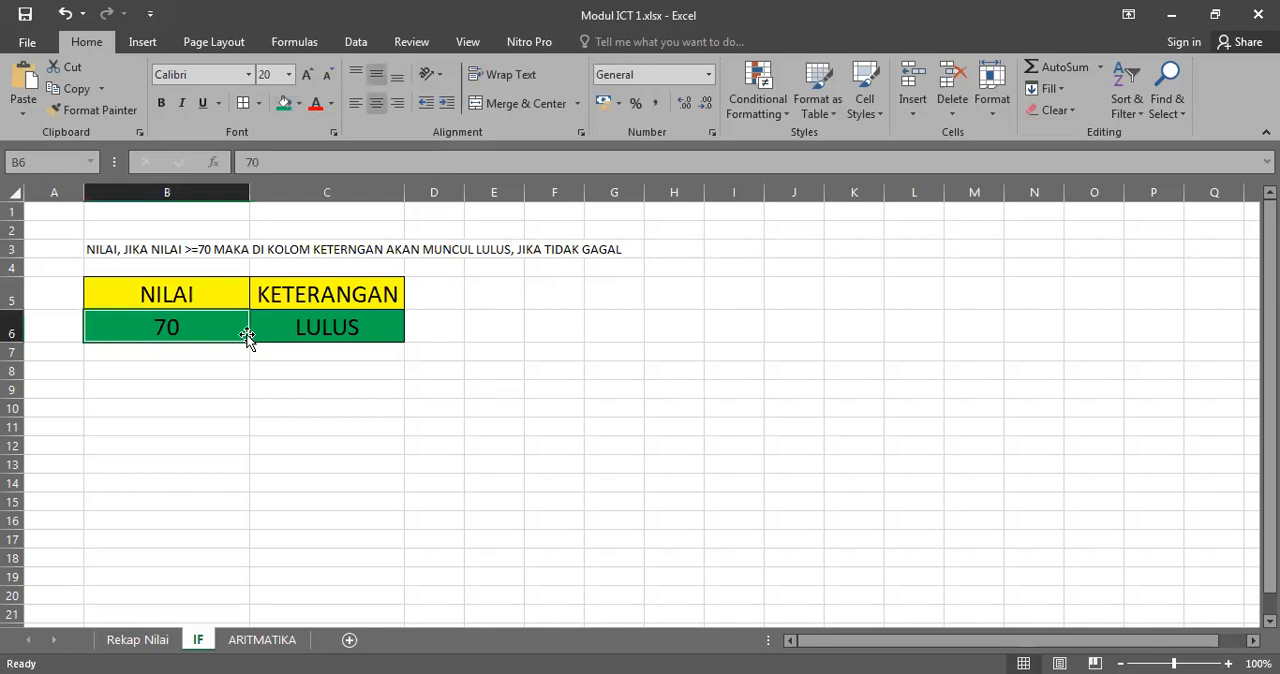
type("69")
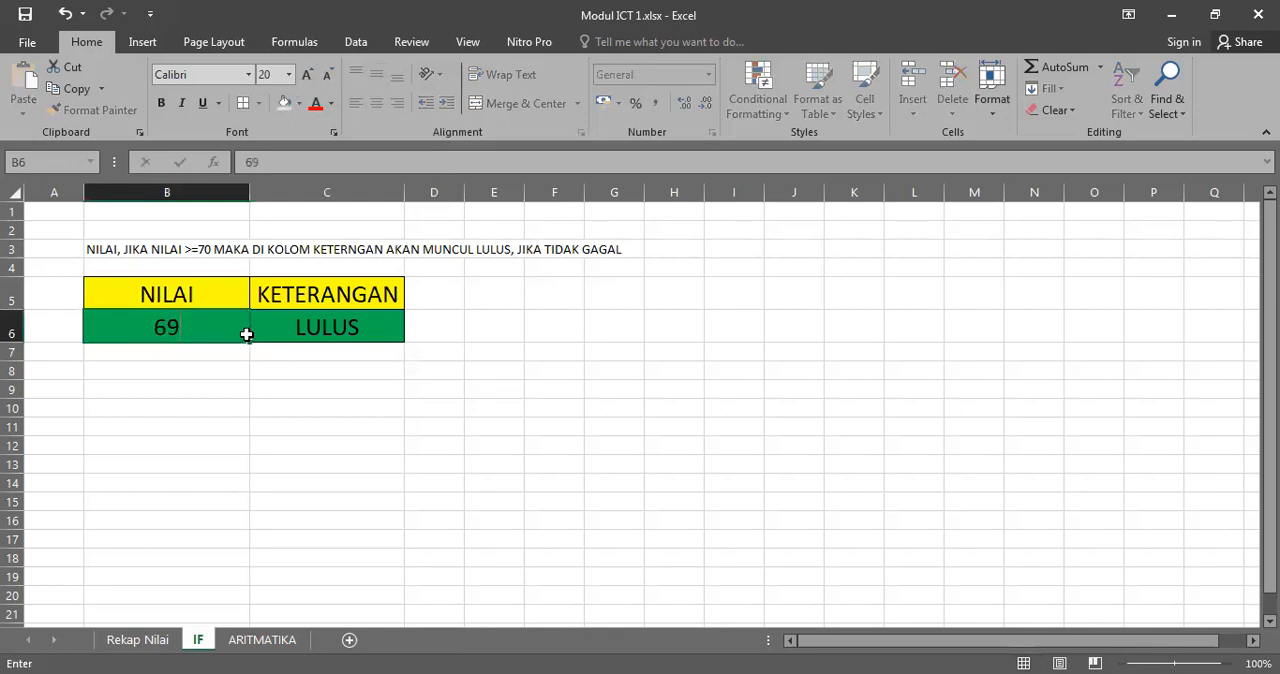
key("Return")
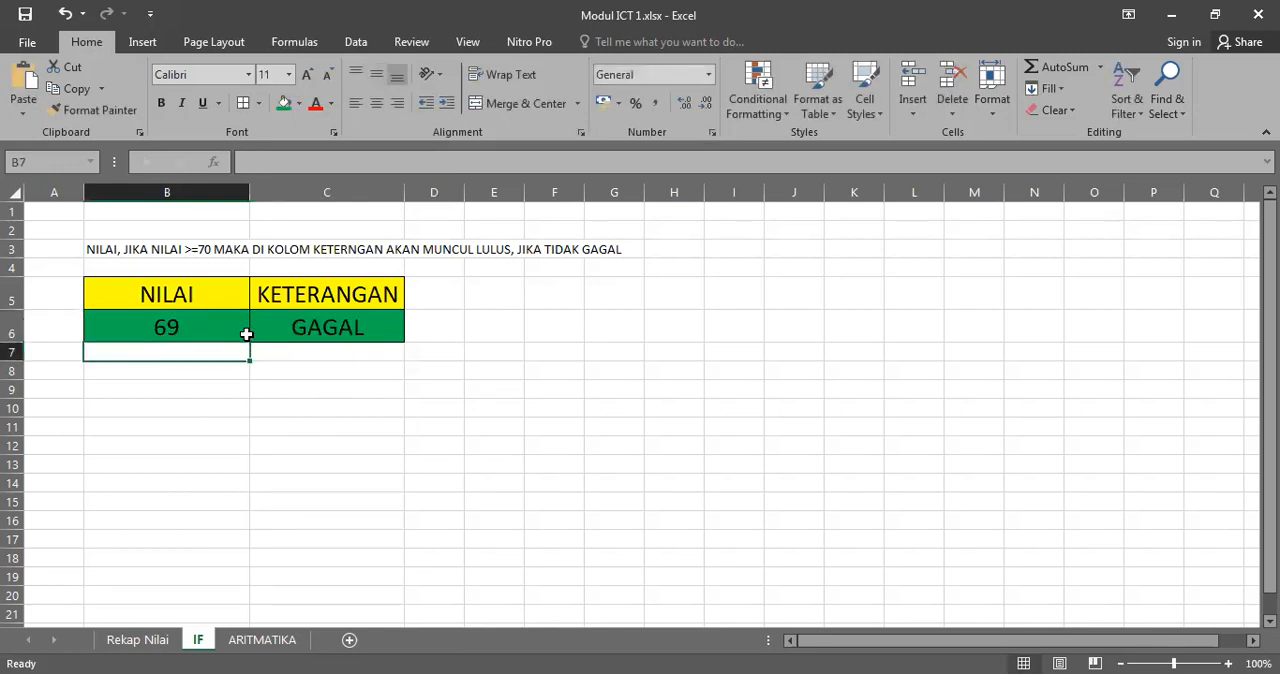
left_click(246, 334)
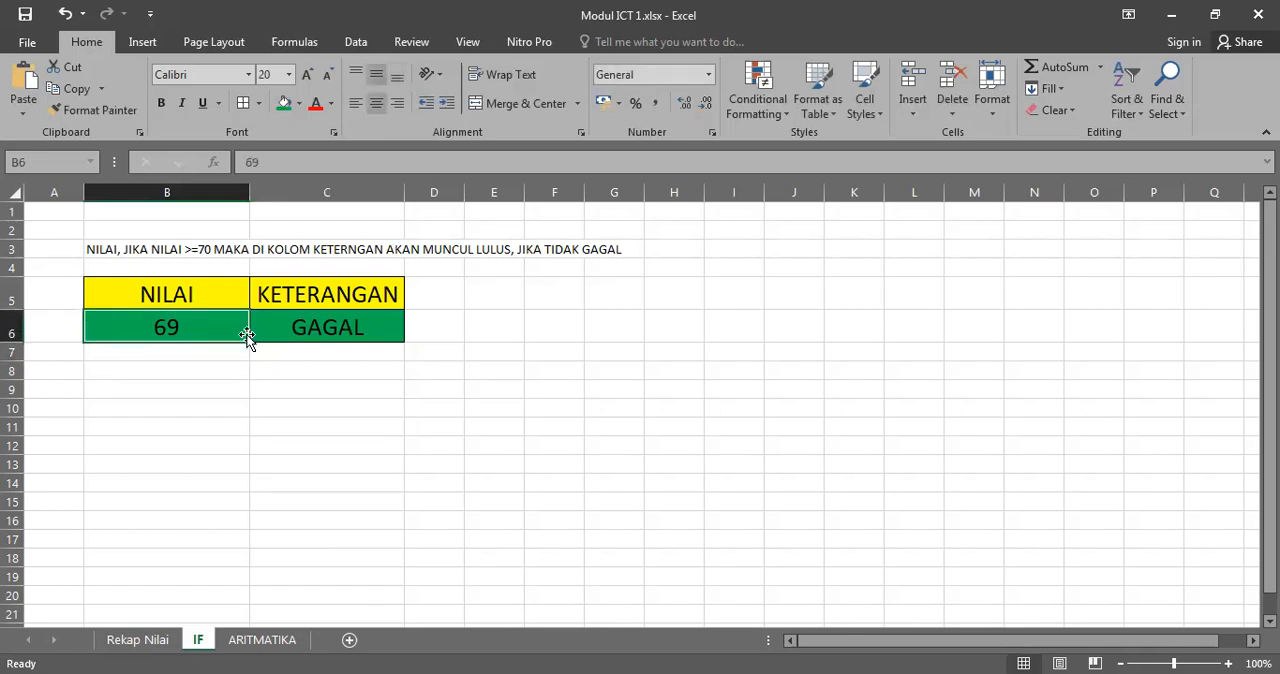
type("100")
key("Return")
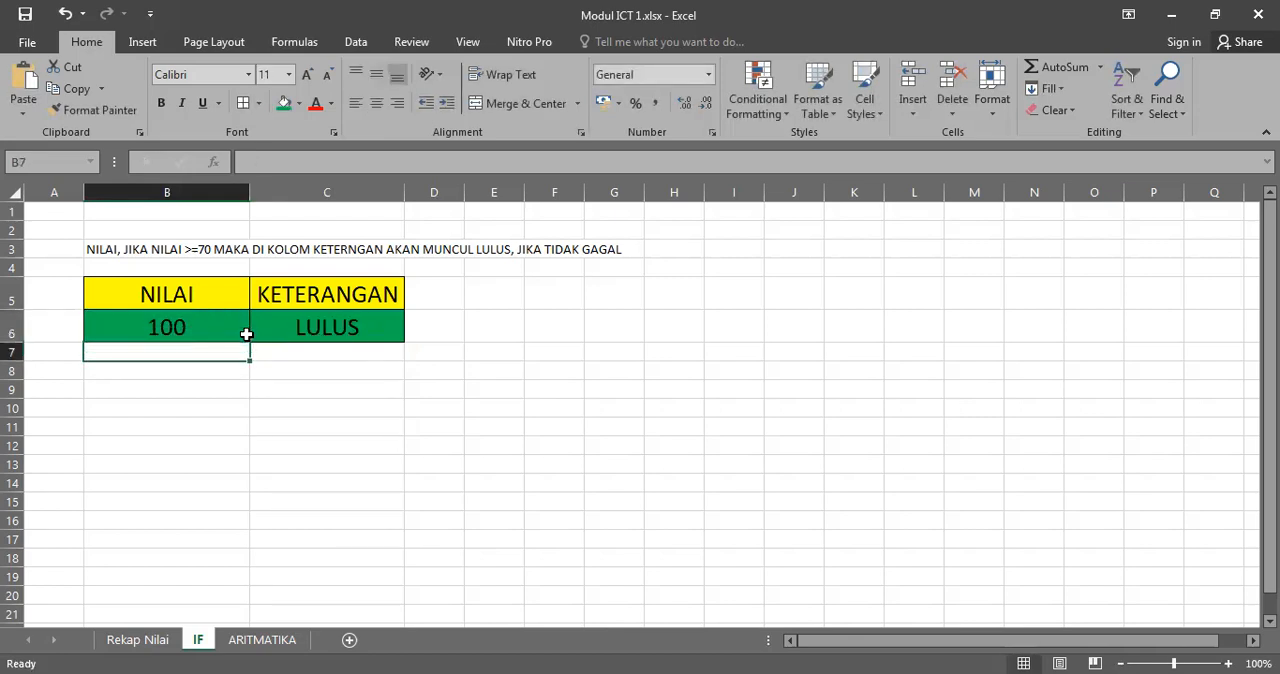
left_click(246, 334)
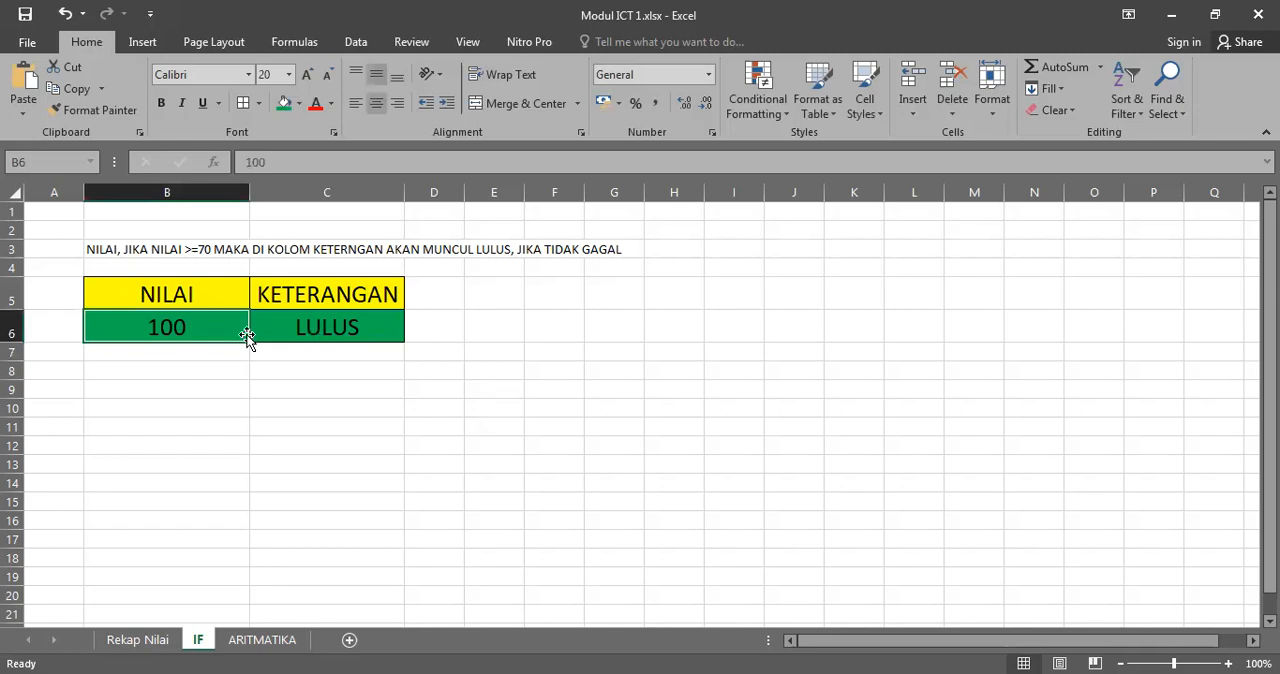
type("70")
key("Return")
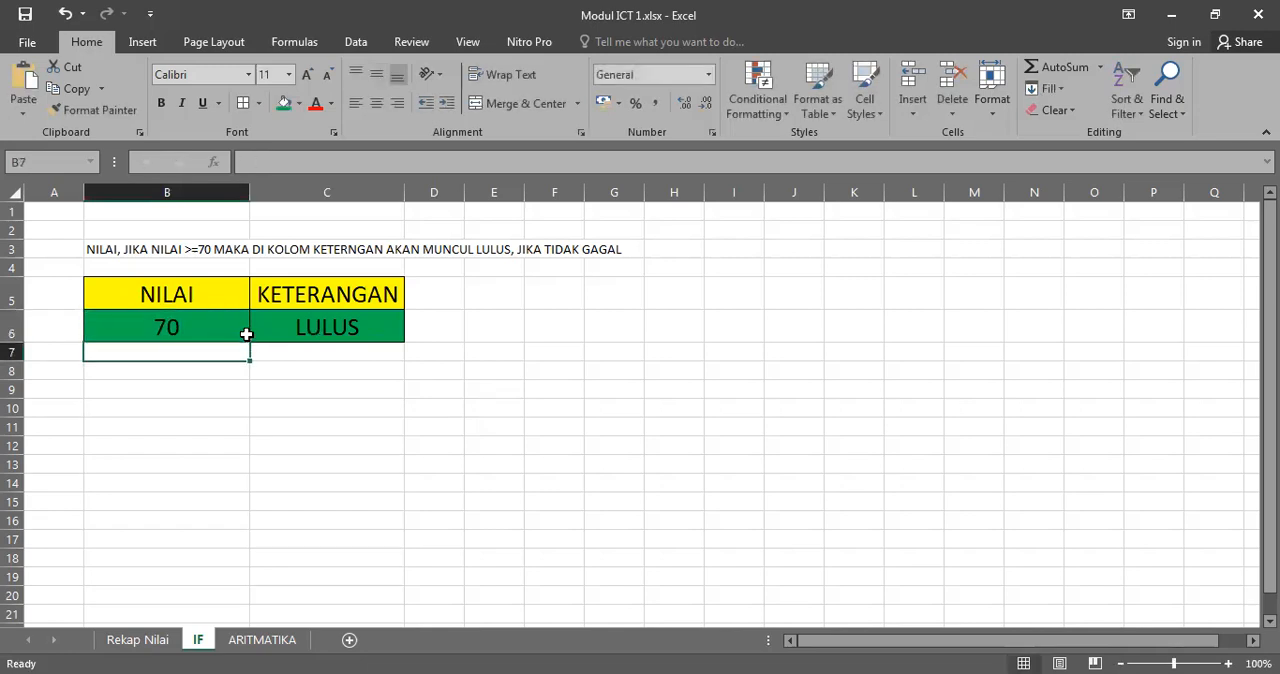
Step: Turn the C6 formula into literal text with a leading apostrophe and autofit column C
left_click(352, 322)
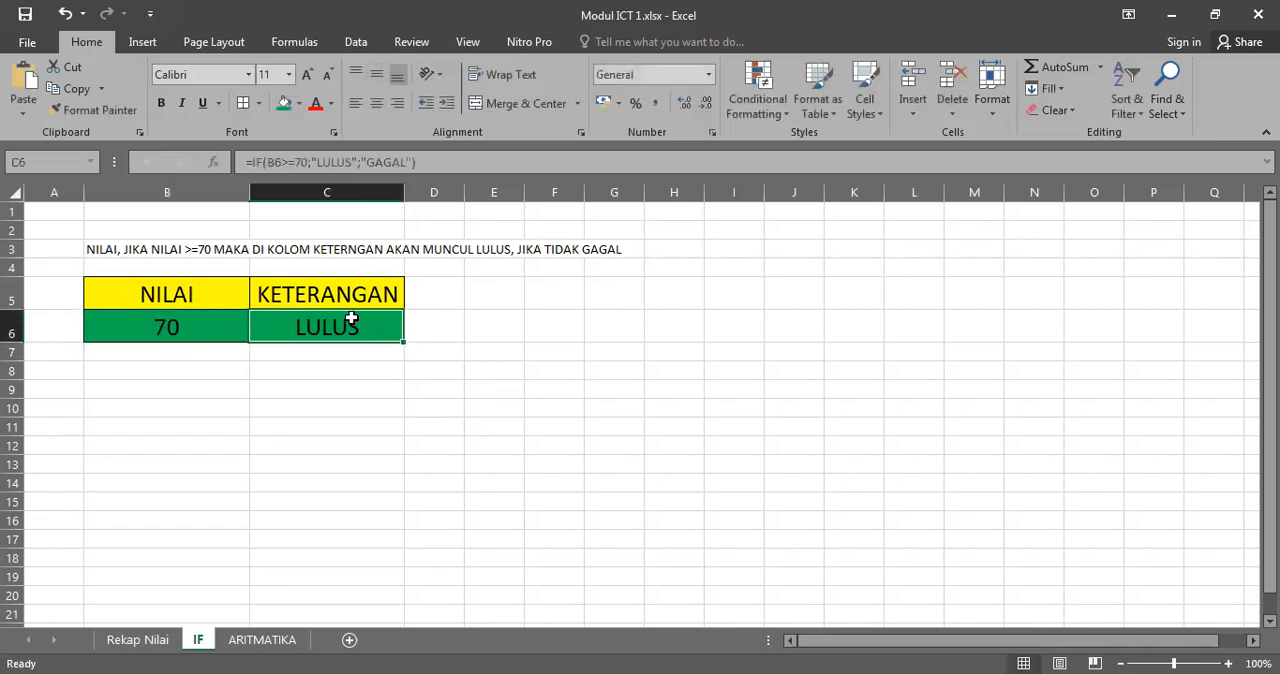
left_click(434, 158)
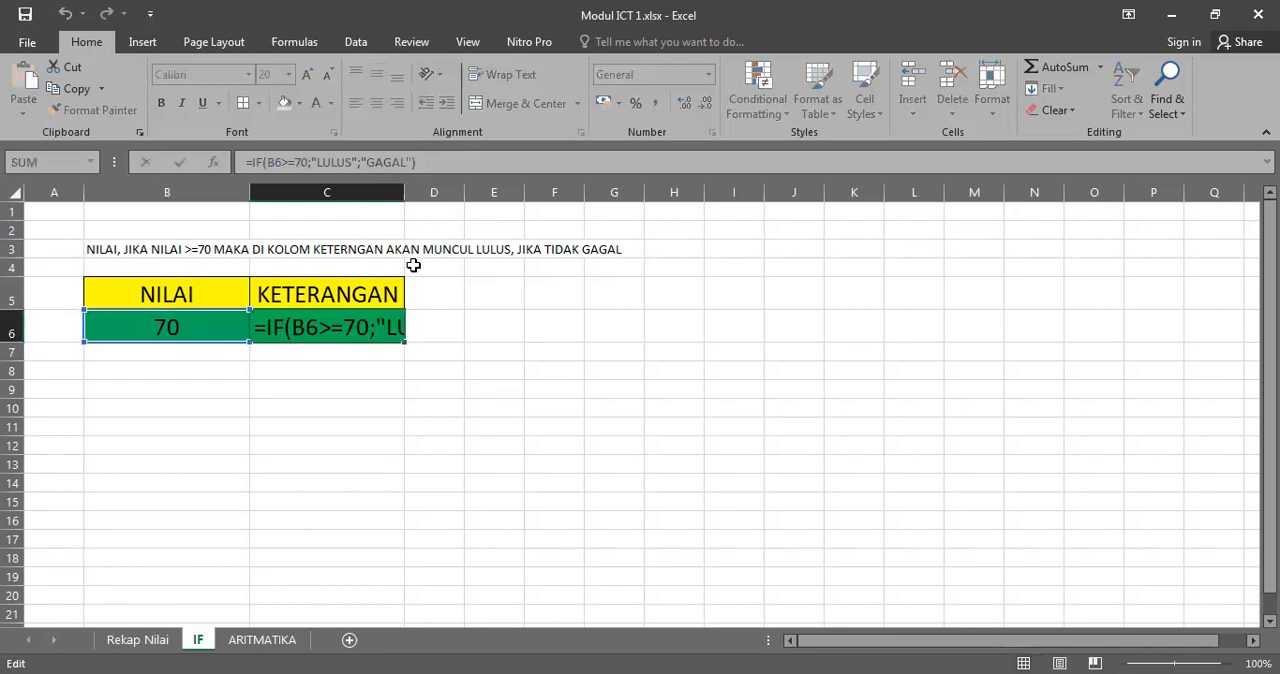
left_click(391, 372)
left_click(367, 320)
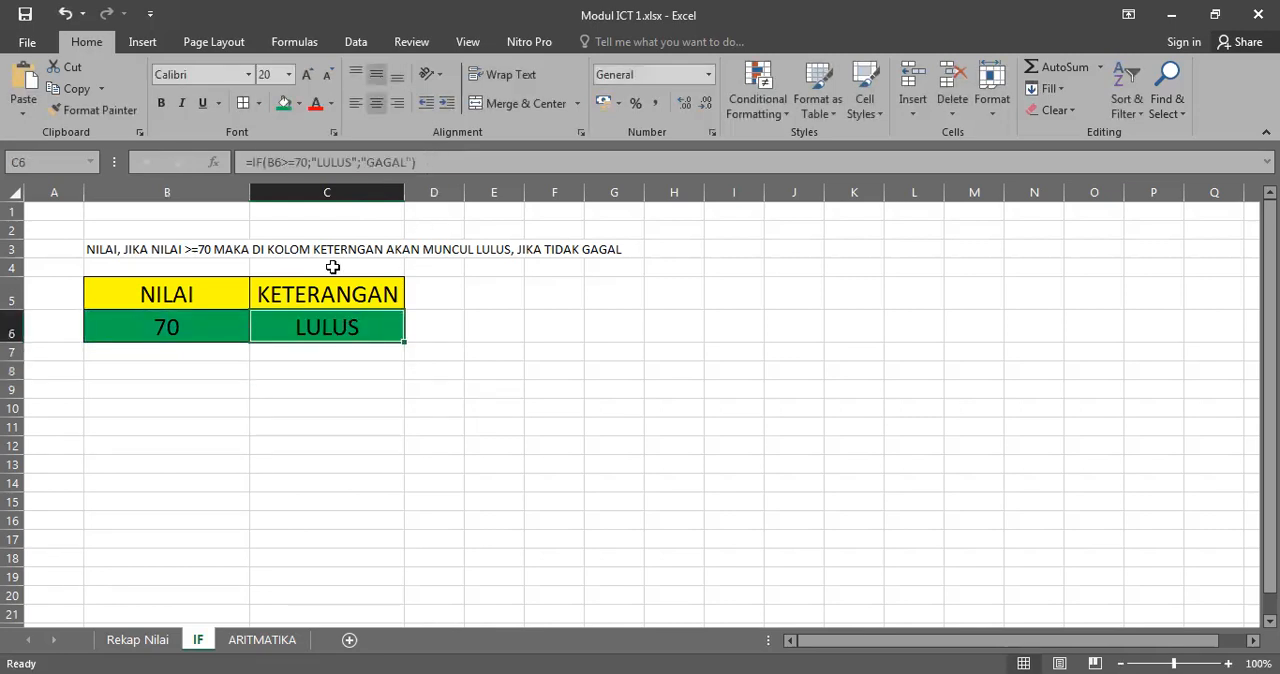
left_click(247, 162)
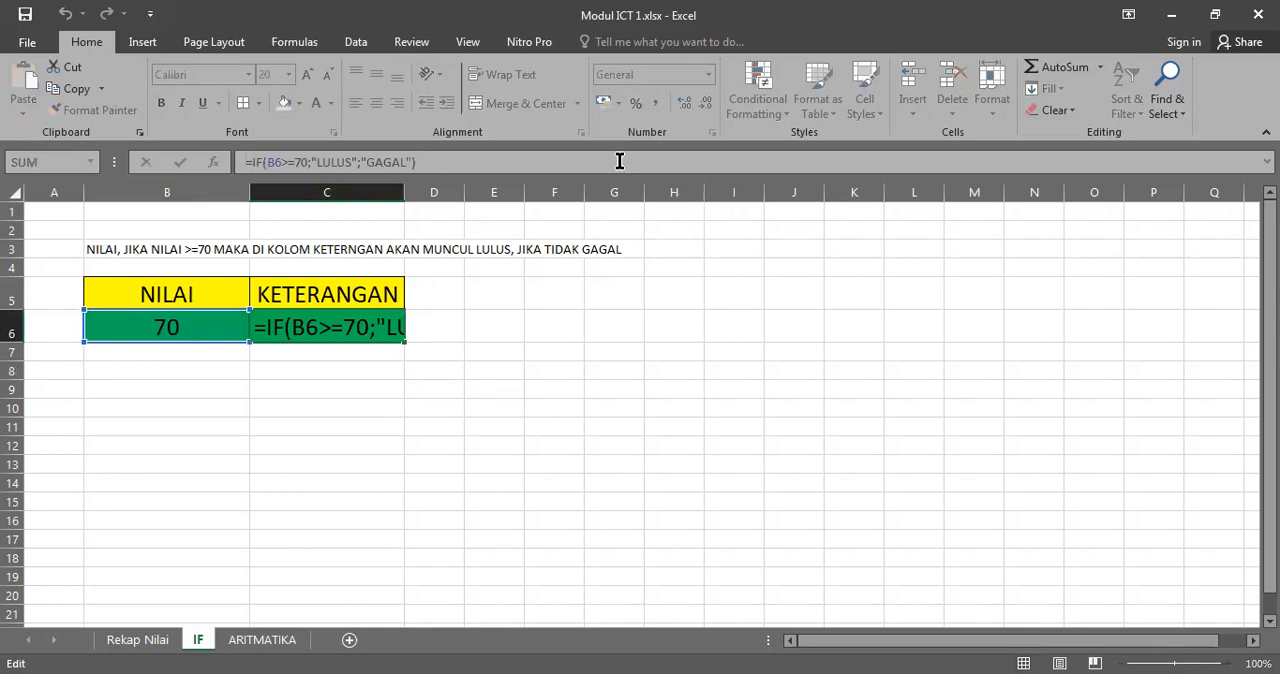
type("'")
key("Return")
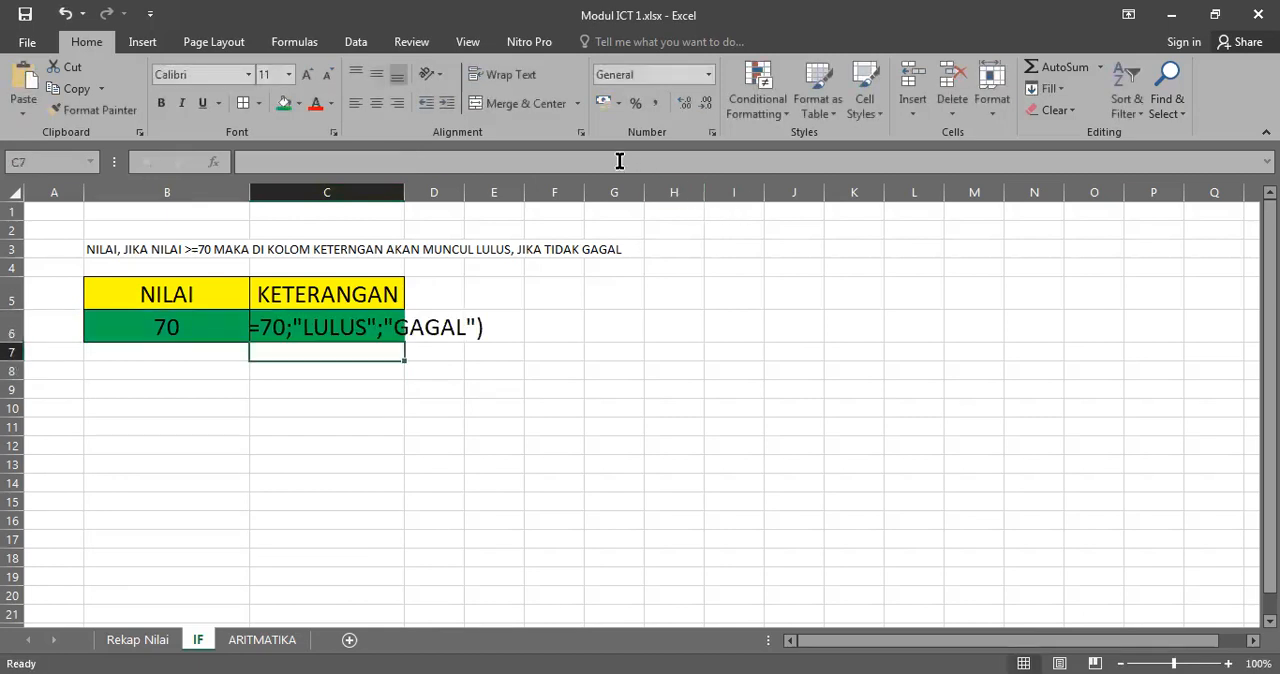
double_click(407, 188)
left_click(425, 323)
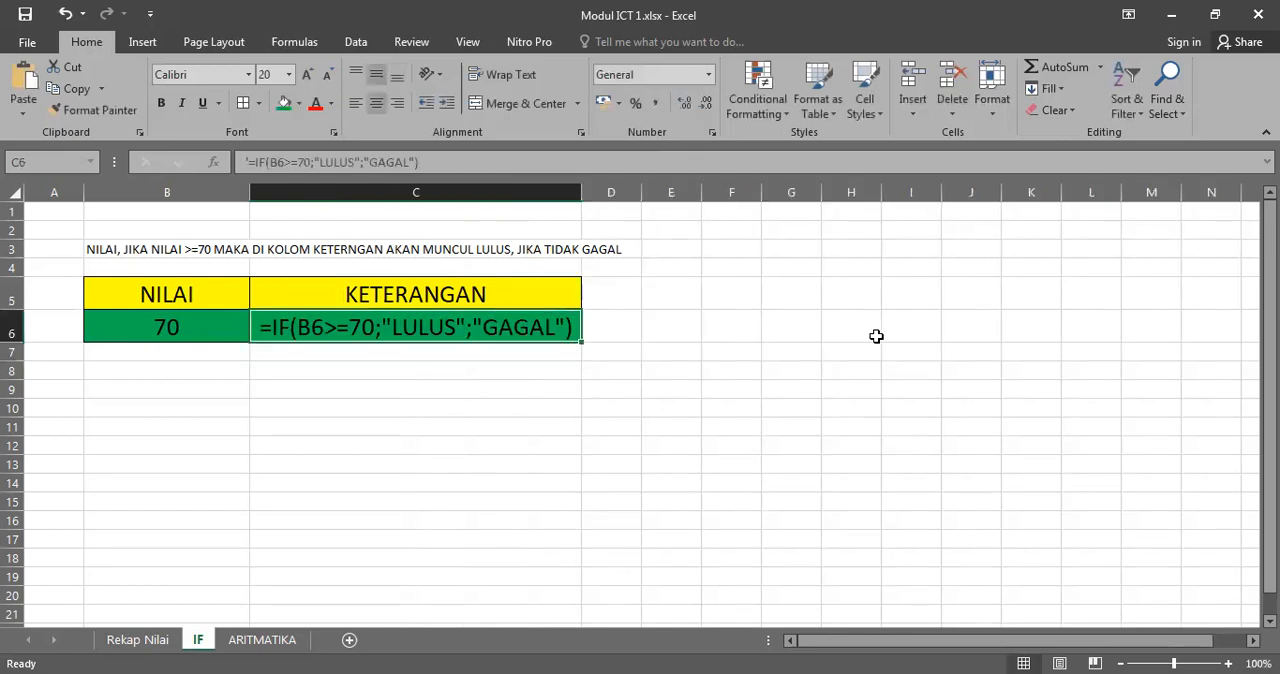
left_click(150, 331)
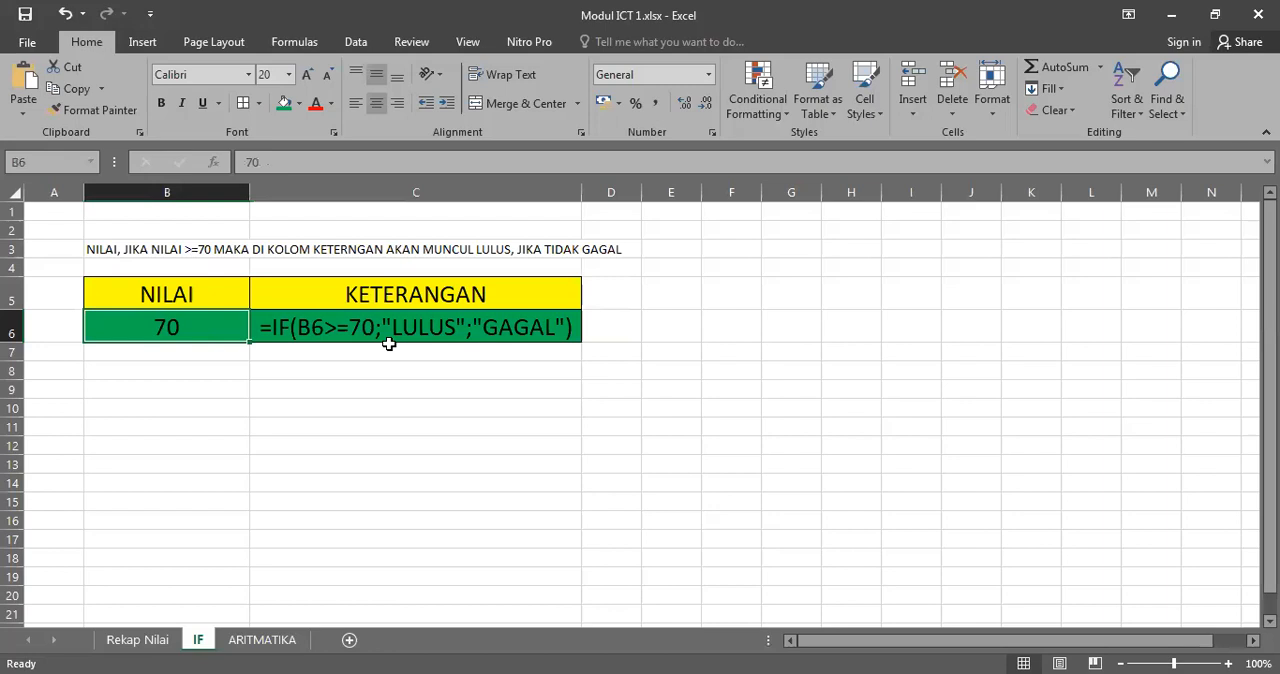
Step: Colour only the condition B6>=70 in the C6 formula text red
left_click(303, 330)
double_click(303, 328)
left_click_drag(300, 328, 367, 437)
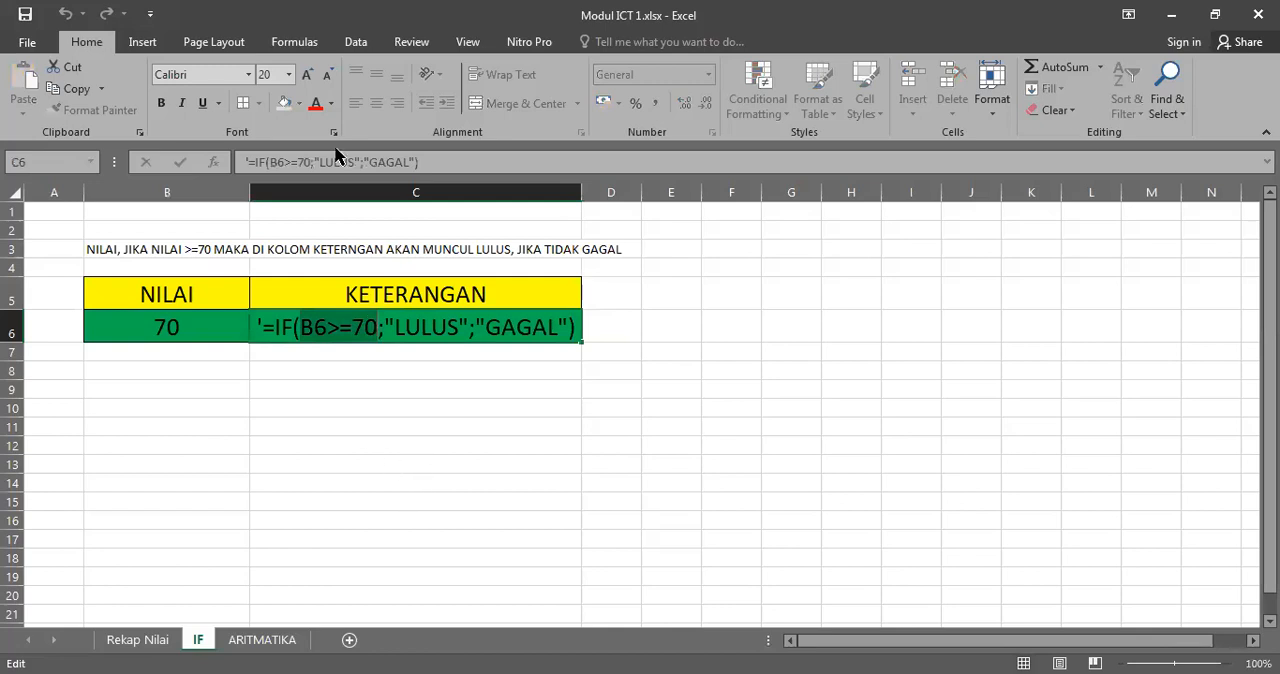
left_click(315, 103)
left_click(337, 366)
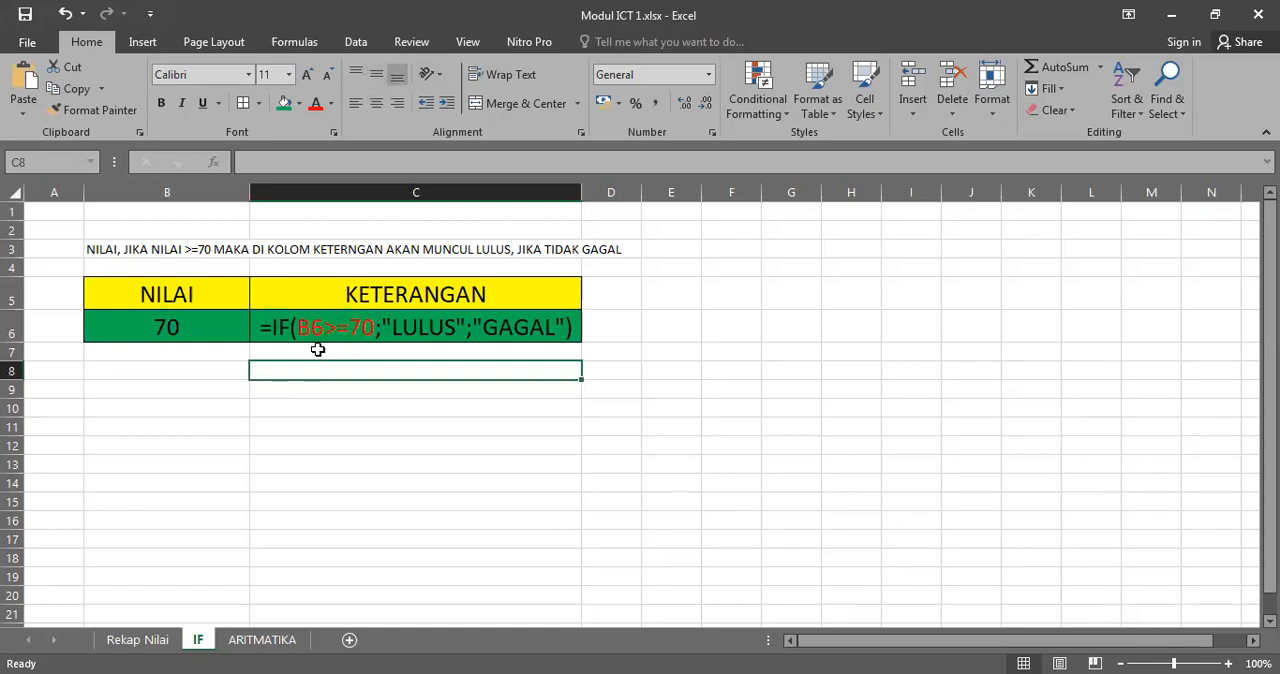
Step: Change the passing threshold in the C6 formula text to 60
double_click(357, 330)
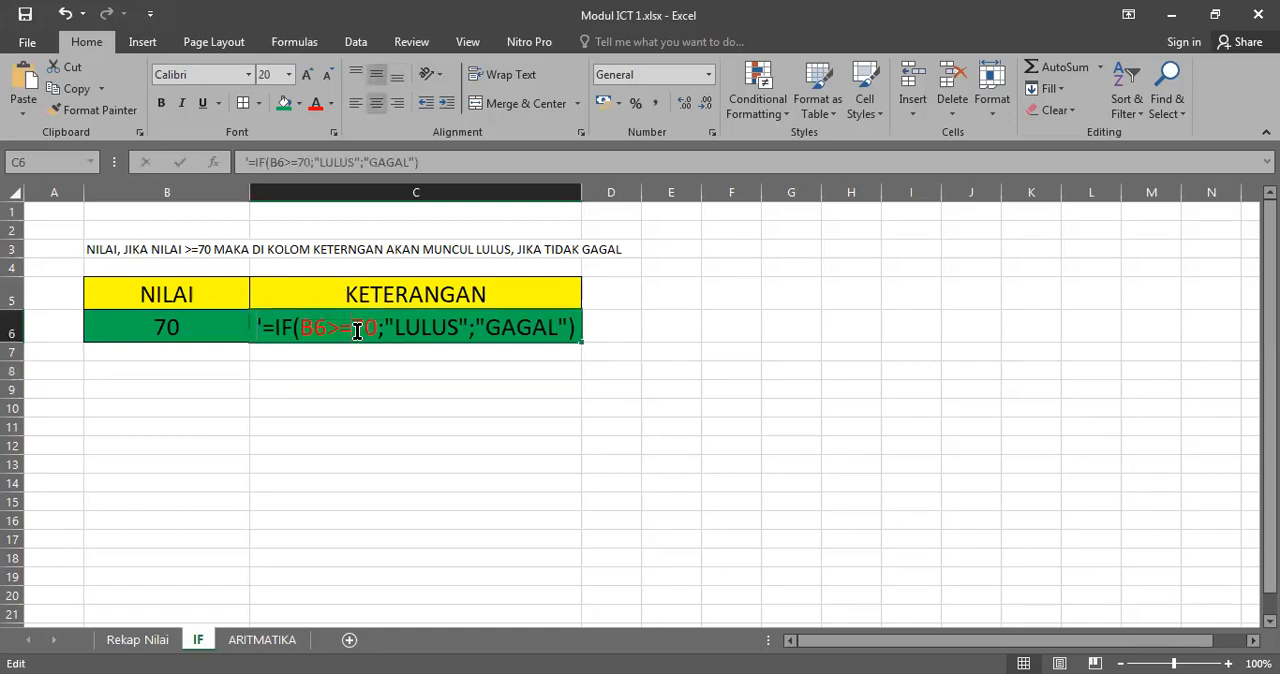
key("Delete")
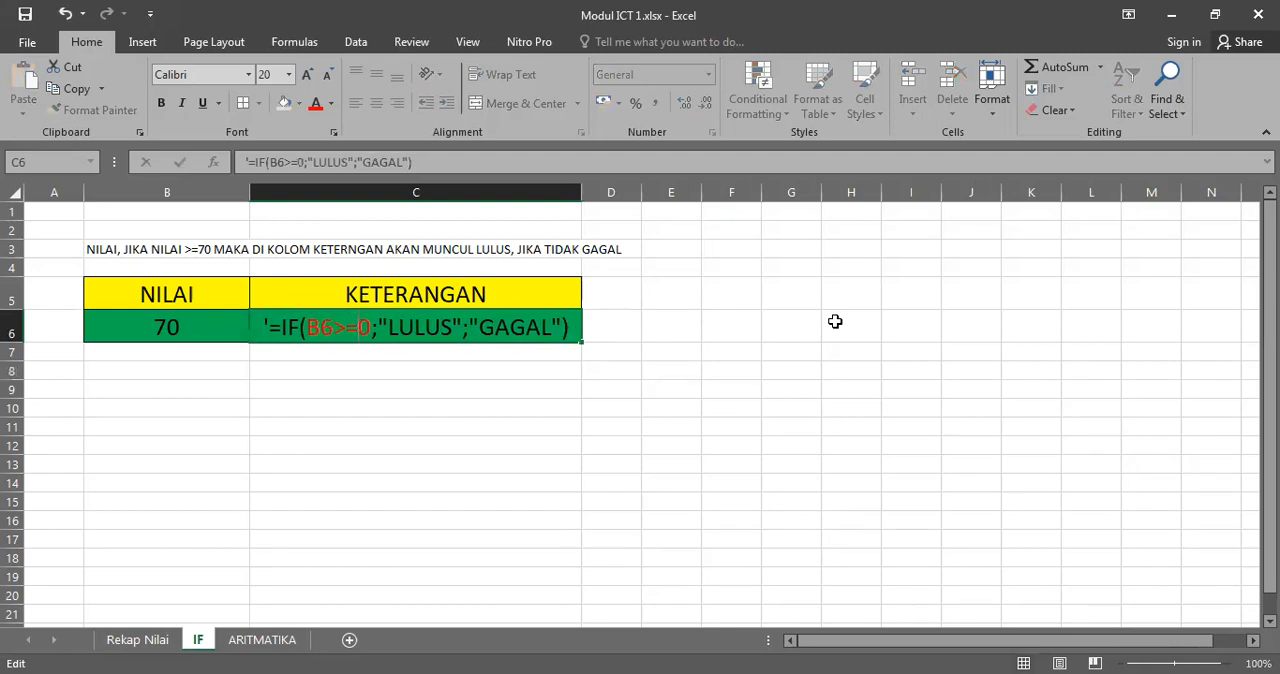
type("6")
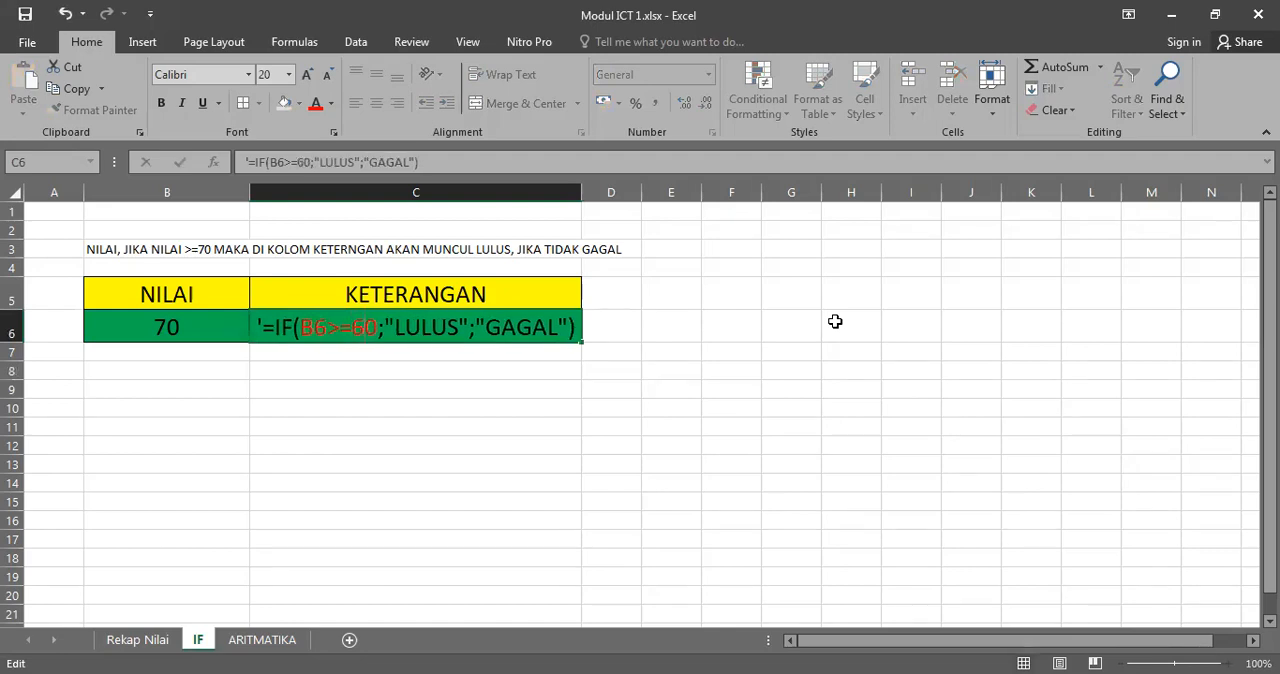
key("Return")
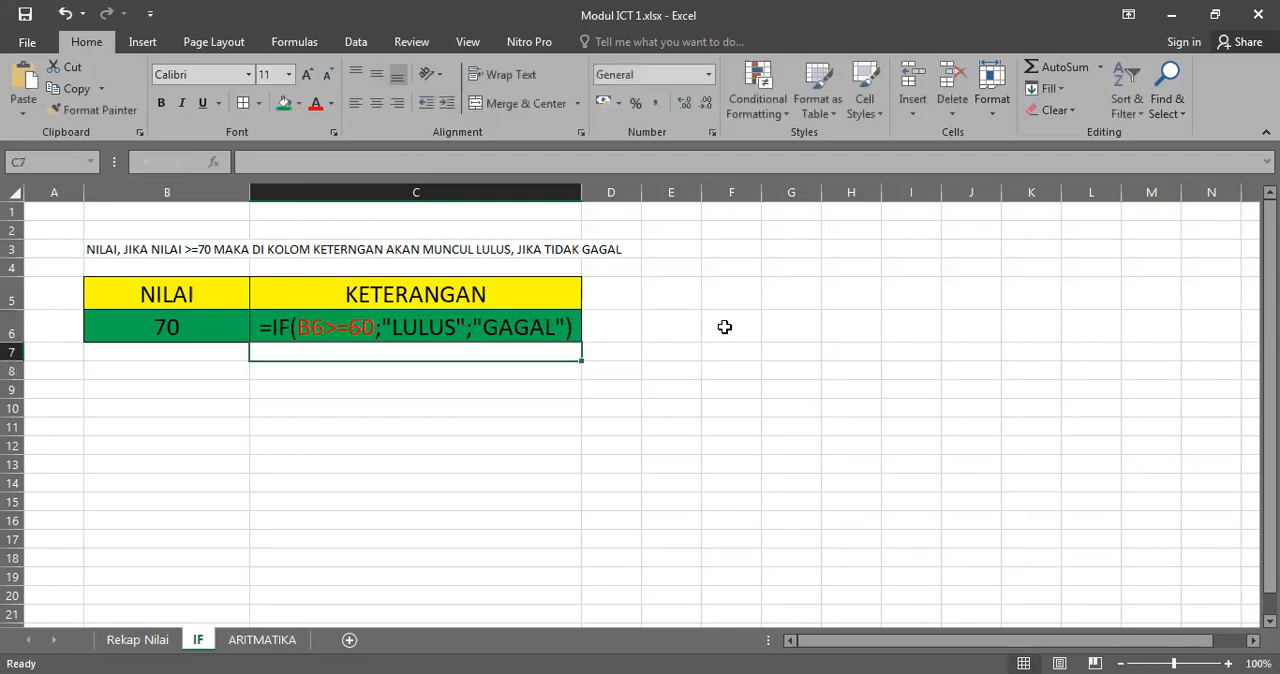
Step: Remove the leading apostrophe from C6 so the text becomes a working IF formula again
left_click(203, 336)
left_click(368, 328)
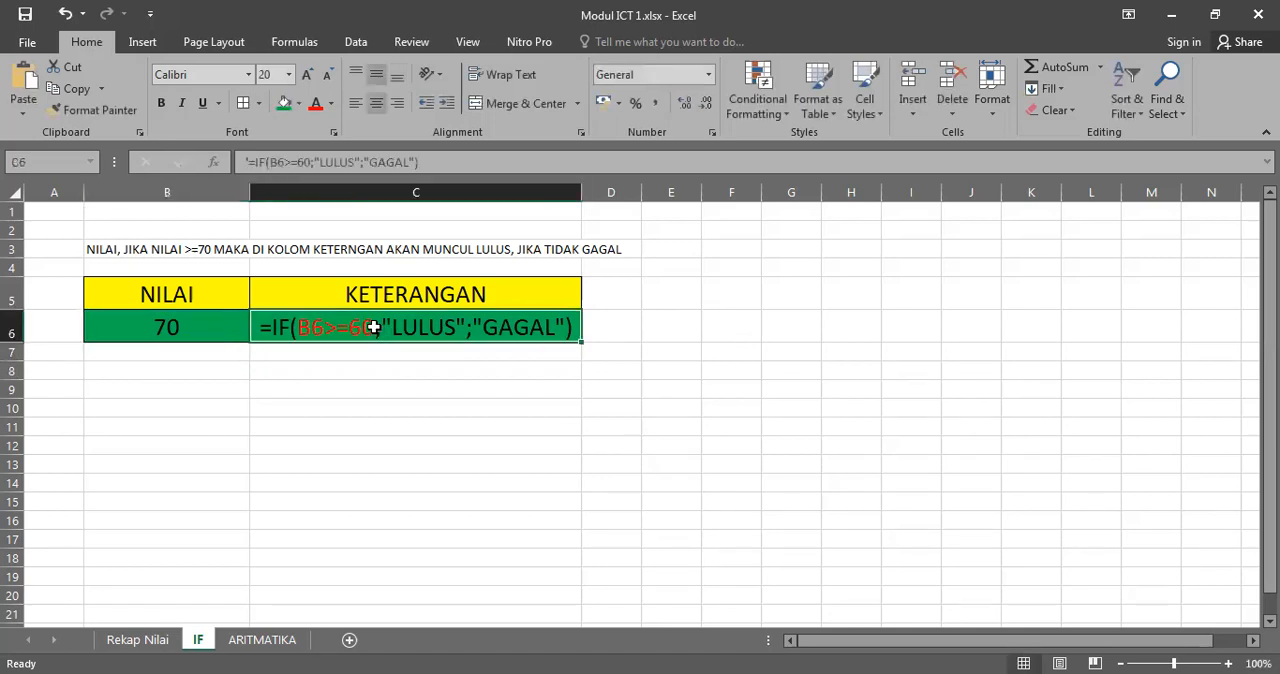
left_click(250, 161)
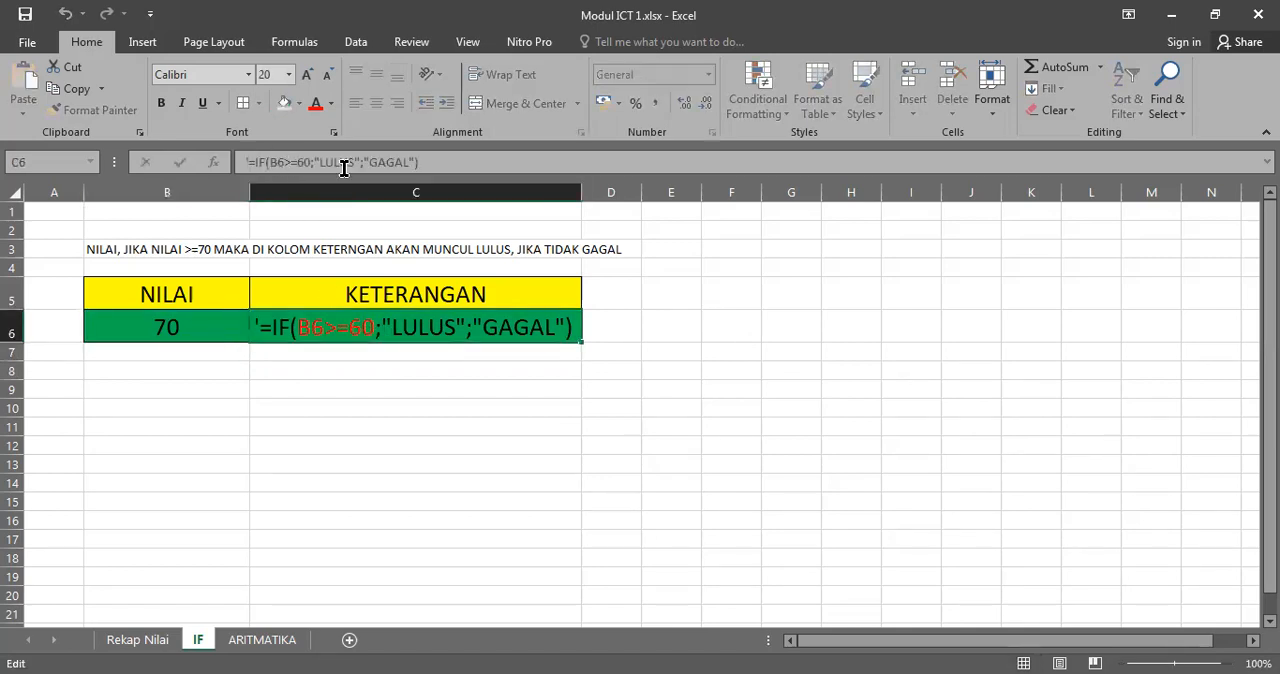
key("BackSpace")
key("Return")
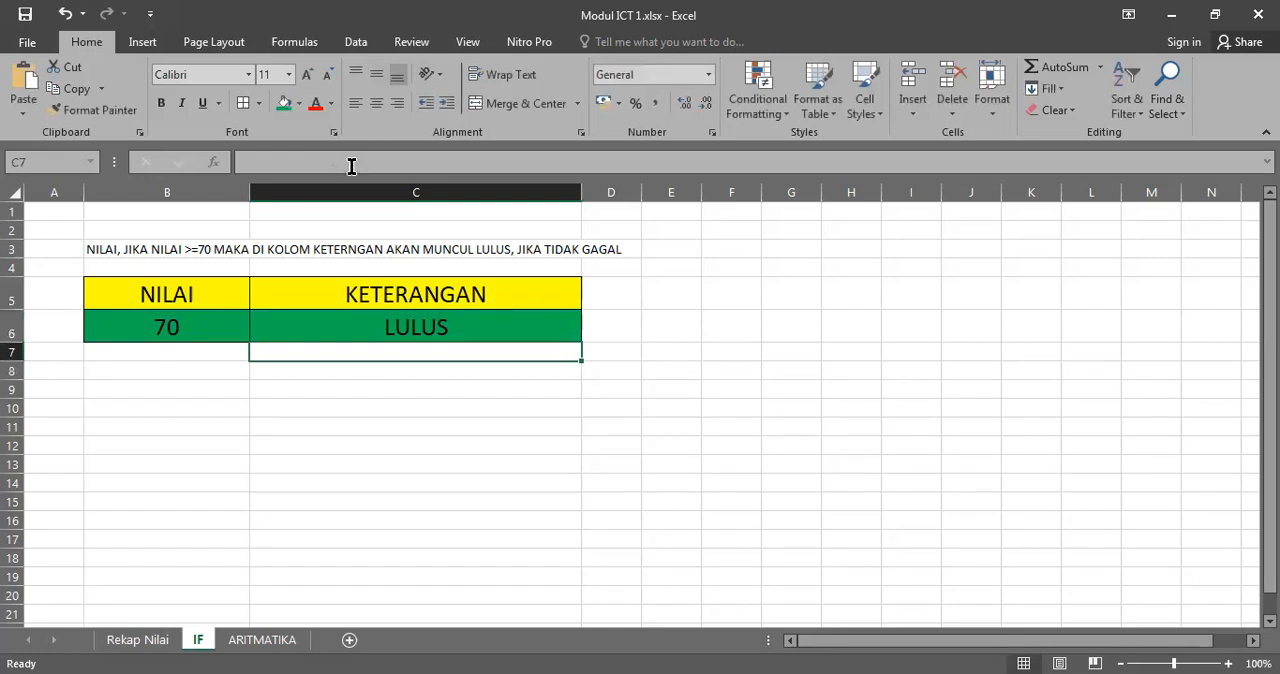
Step: Test the C6 formula's new threshold by entering the scores 60 and 59 in B6 one after the other
left_click(205, 318)
type("60")
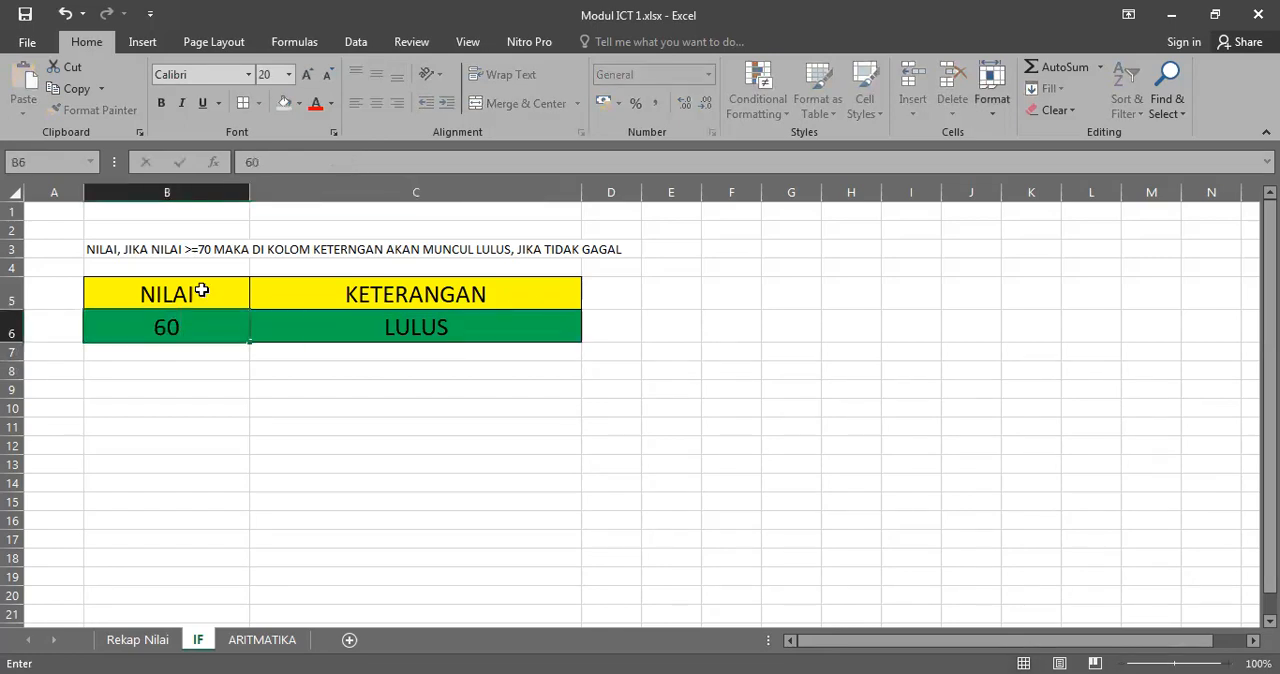
key("Return")
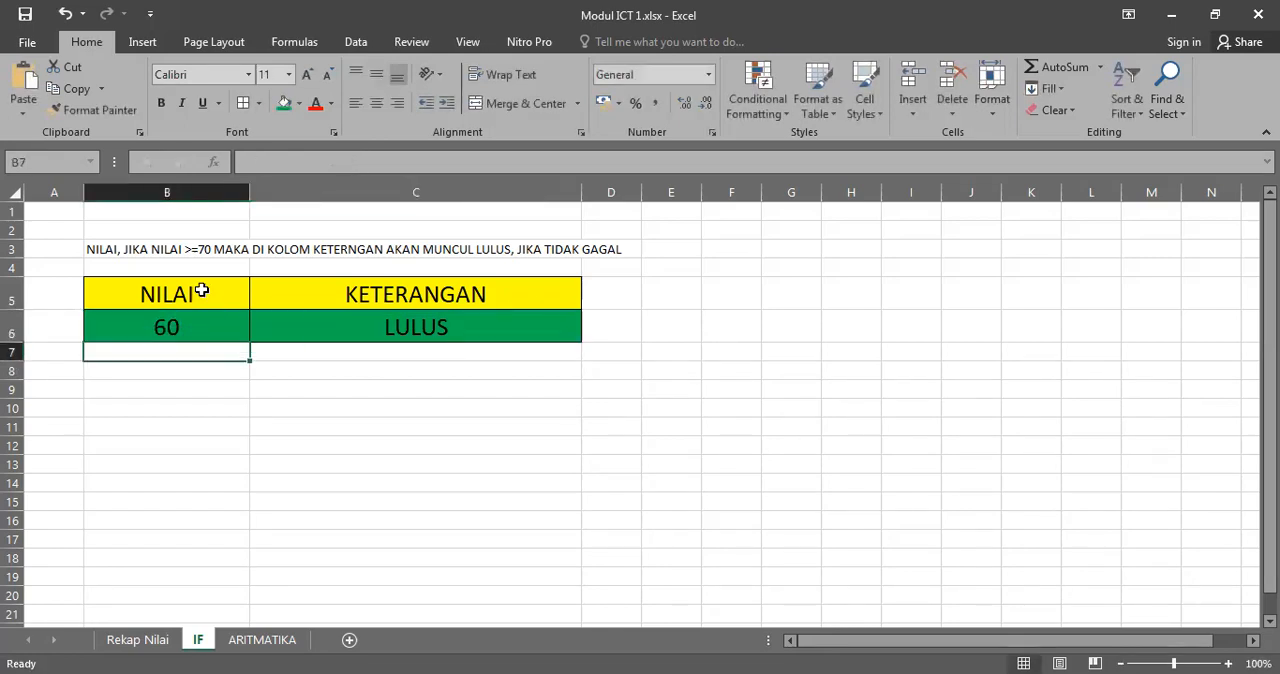
left_click(405, 328)
left_click(132, 330)
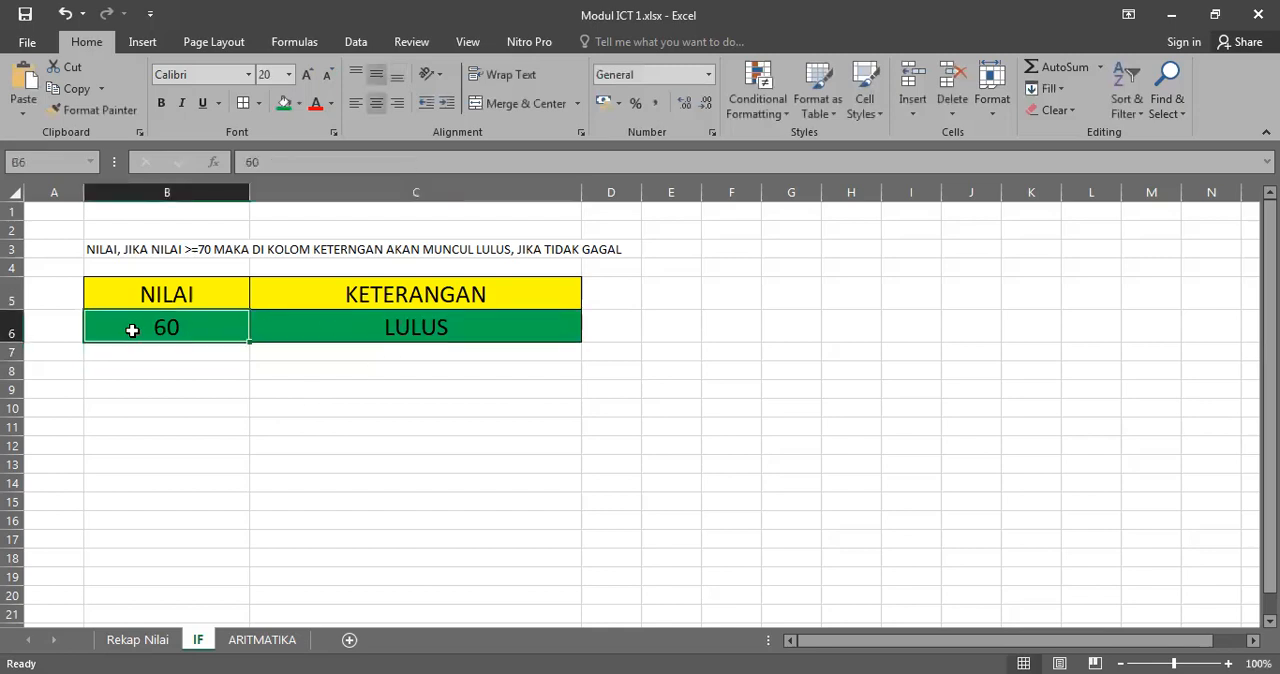
type("59")
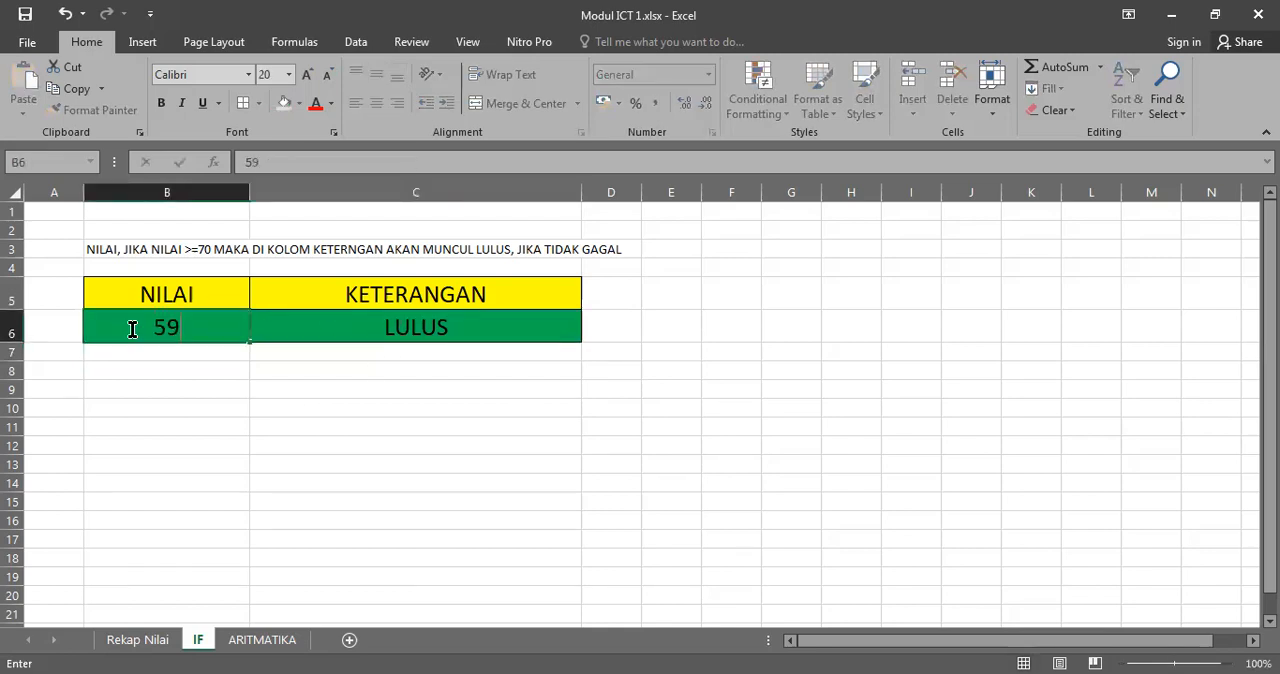
key("Return")
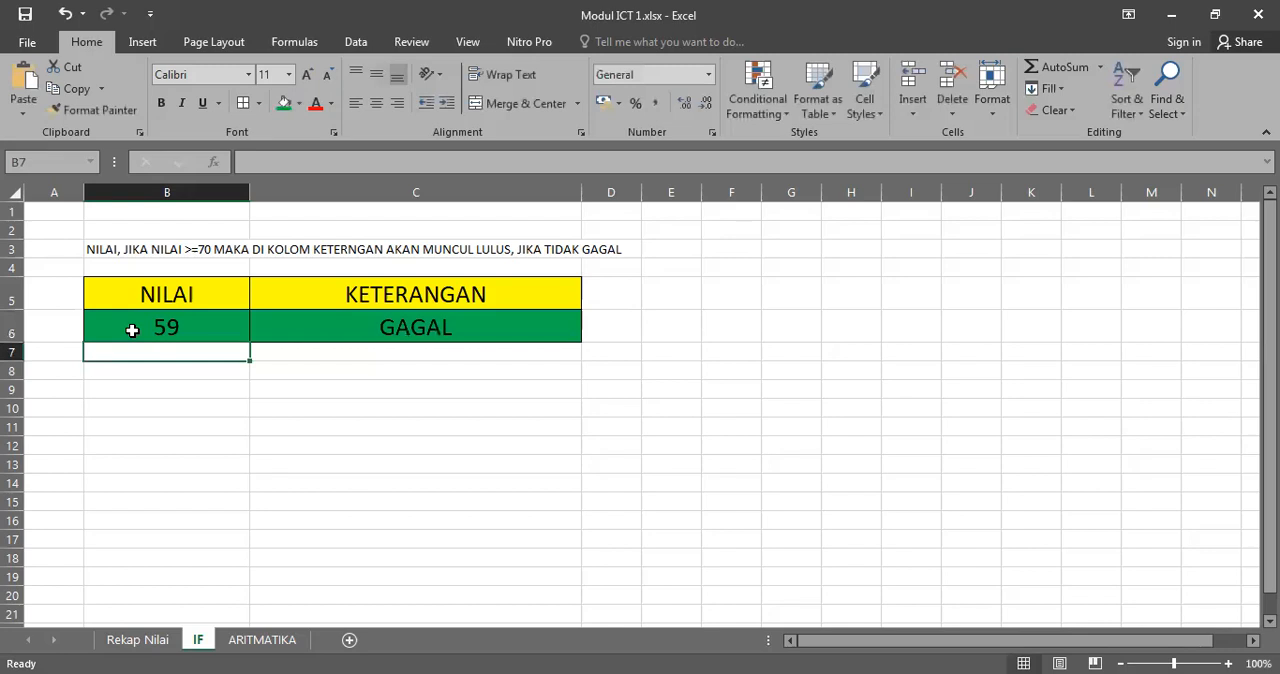
left_click(200, 333)
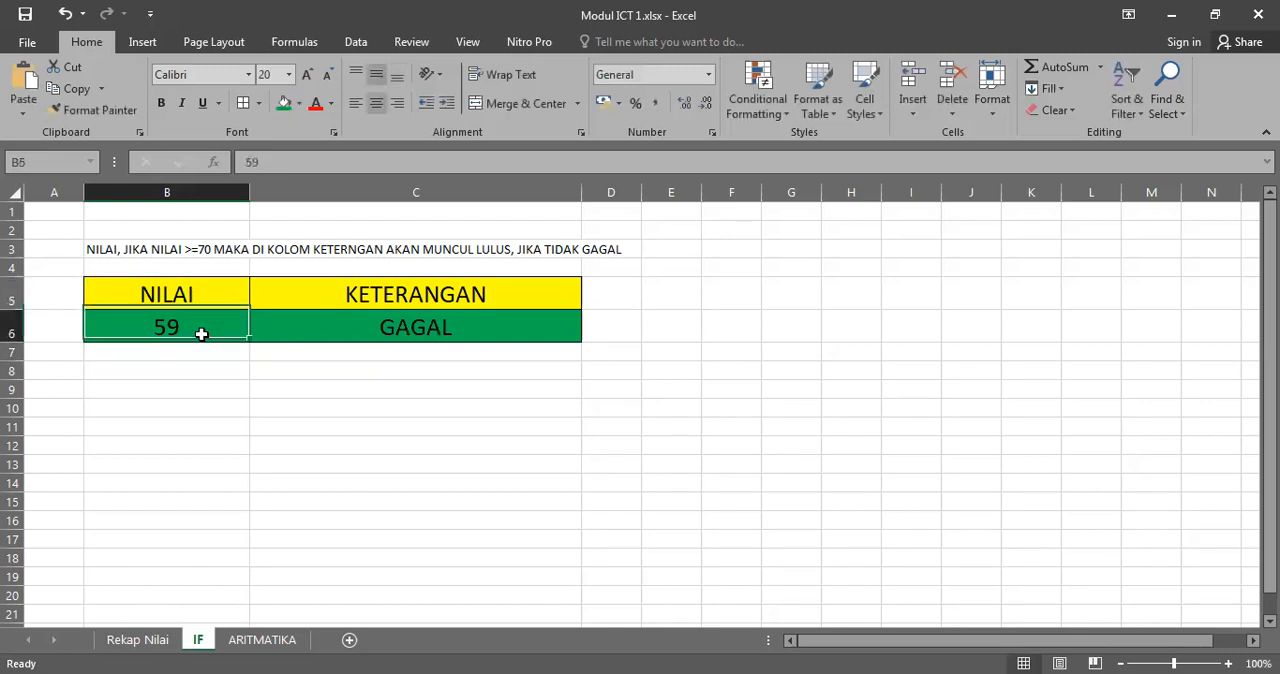
left_click(345, 350)
left_click(366, 296)
left_click(354, 328)
left_click(226, 331)
left_click(194, 298)
left_click(384, 337)
left_click(230, 322)
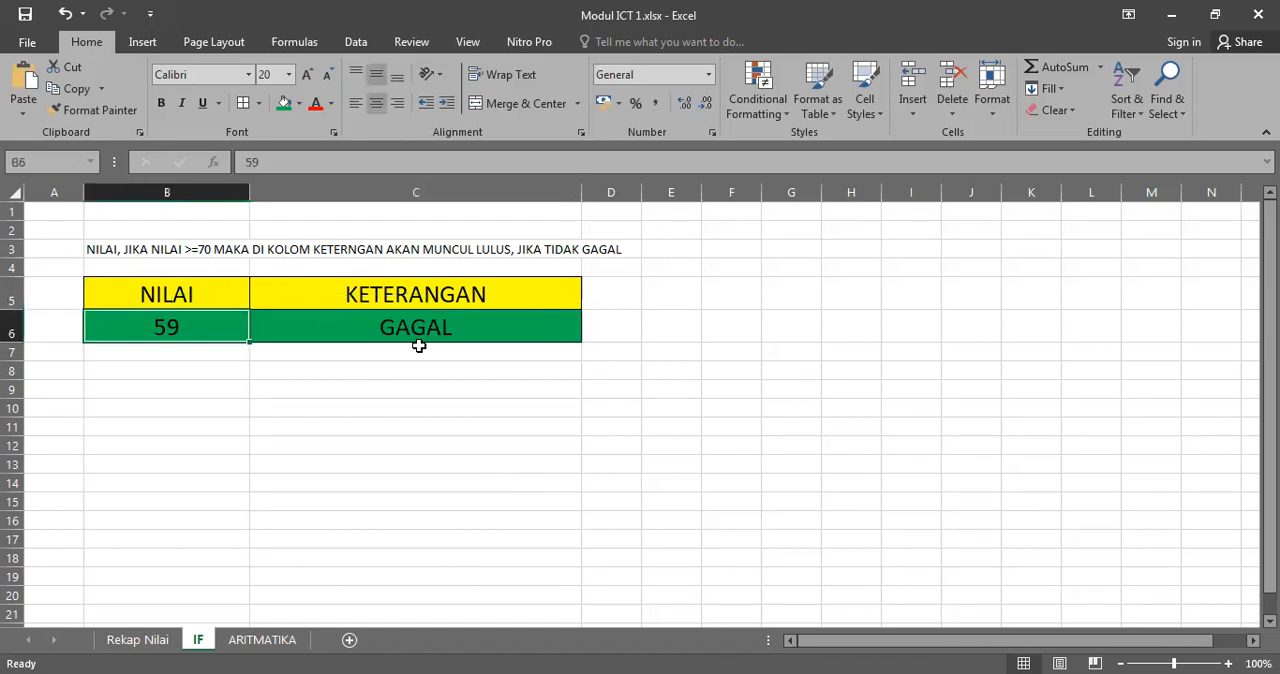
left_click(487, 498)
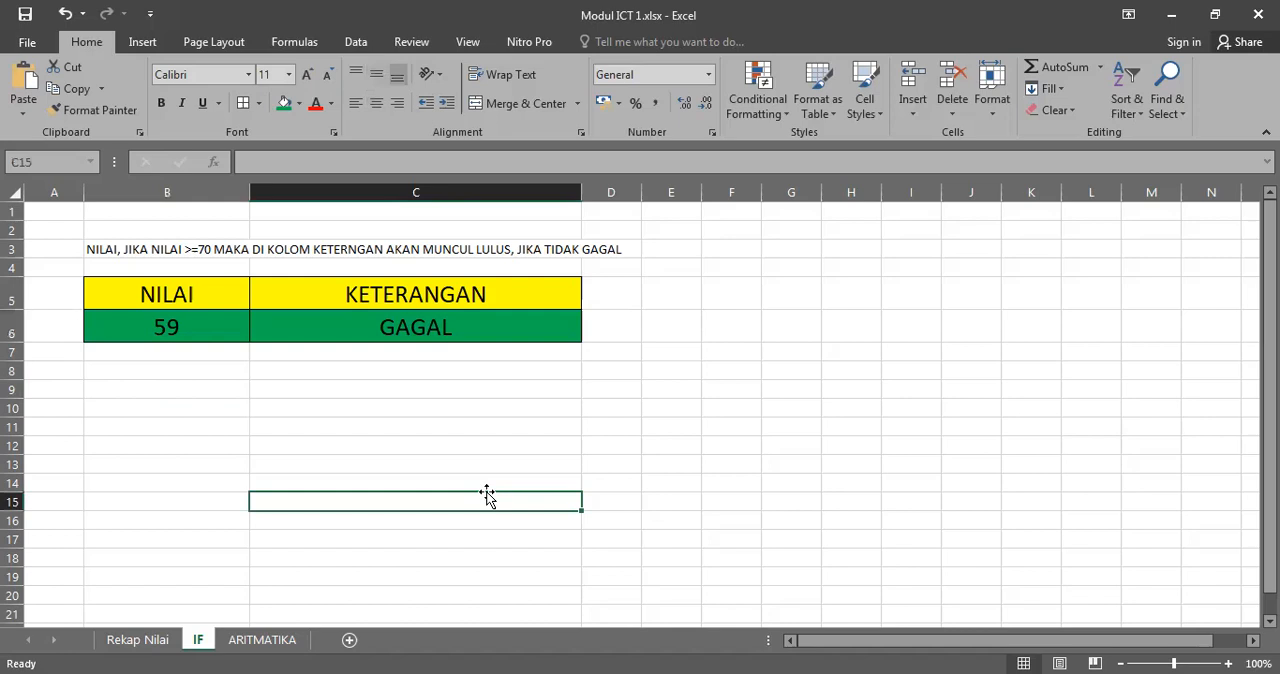
left_click(911, 351)
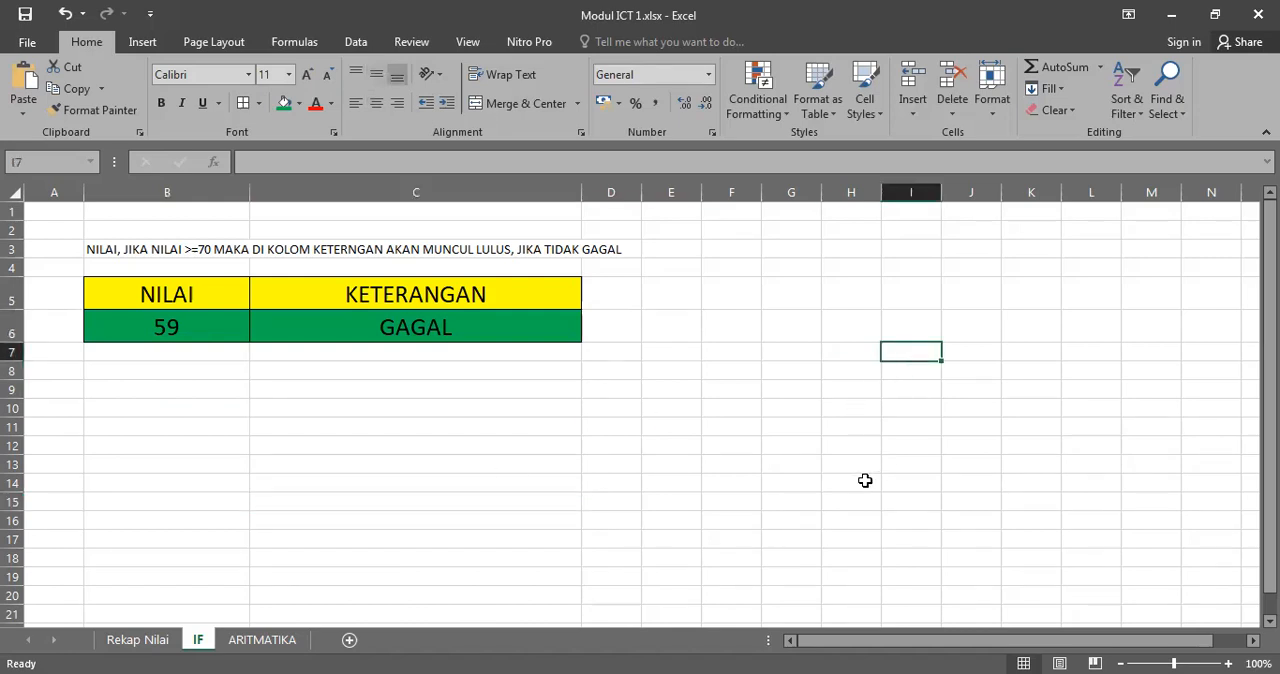
left_click(739, 403)
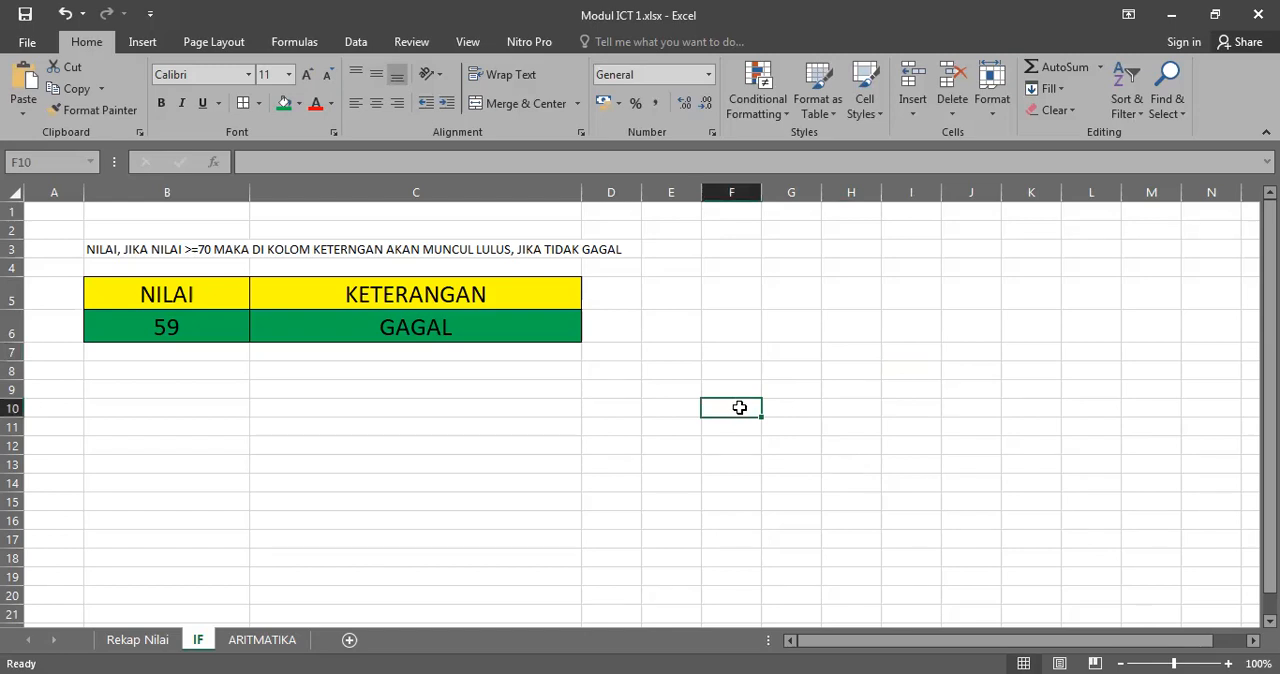
left_click(636, 395)
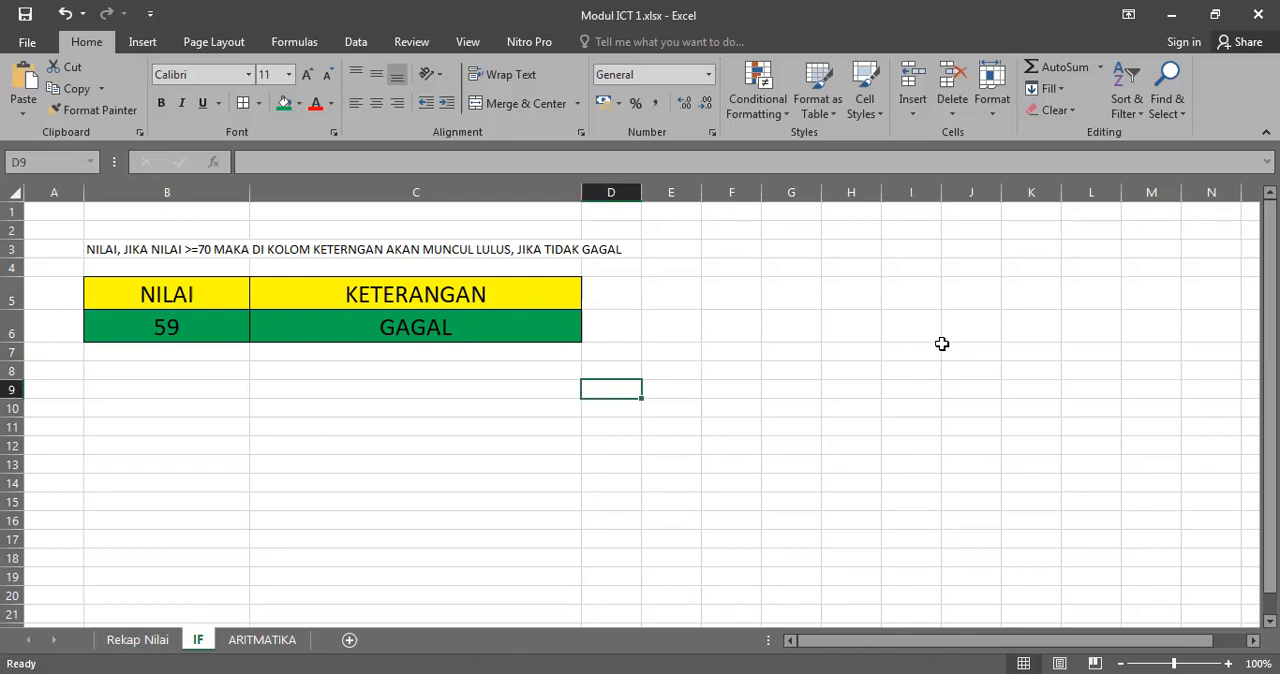
left_click(203, 328)
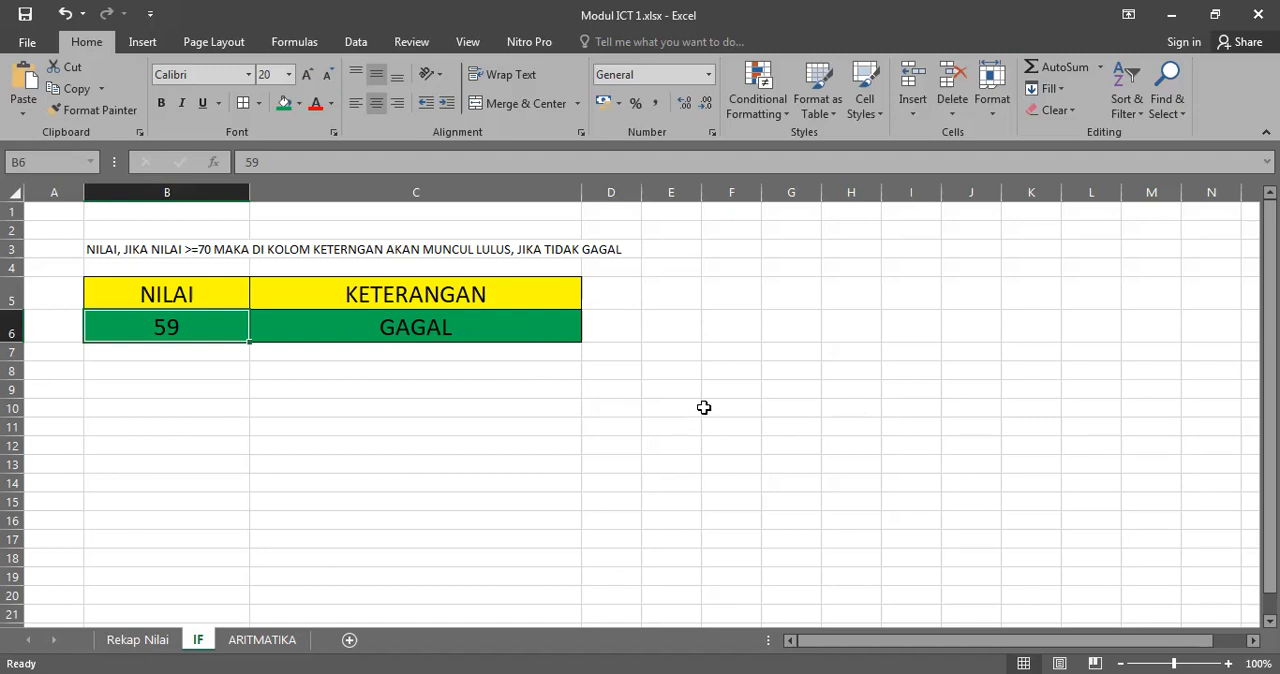
left_click(707, 402)
left_click(623, 299)
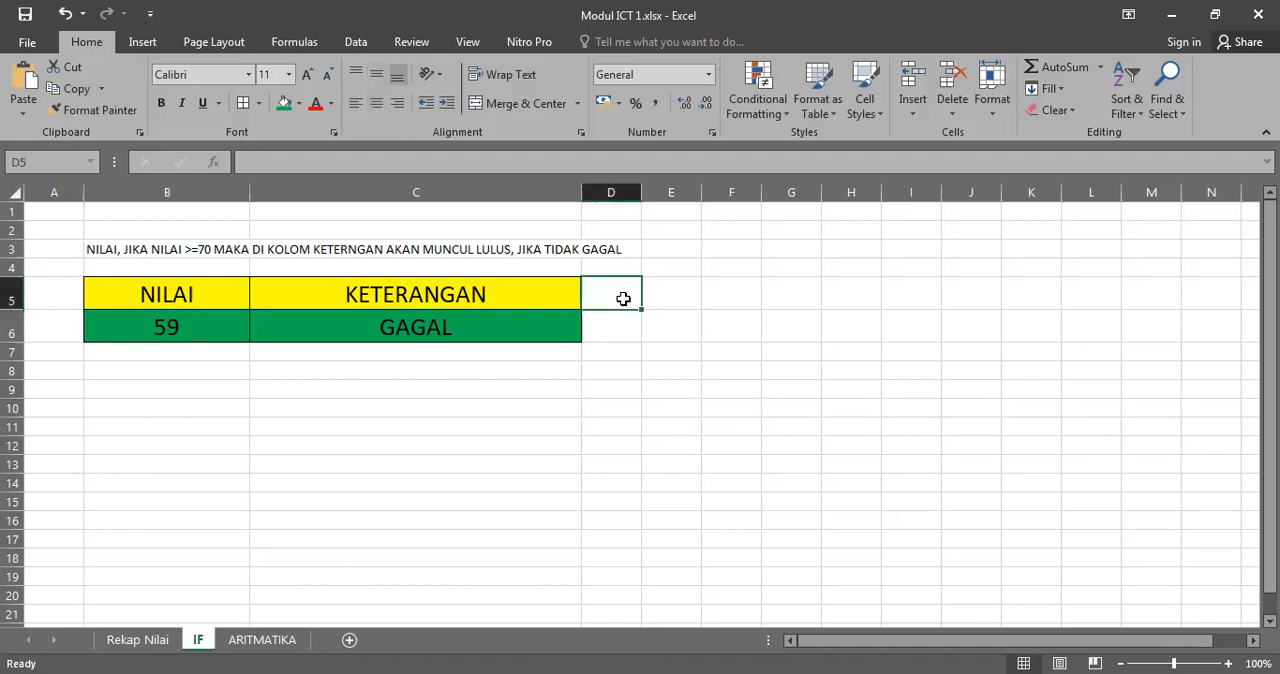
left_click(166, 290)
left_click(178, 320)
left_click(396, 330)
left_click(411, 296)
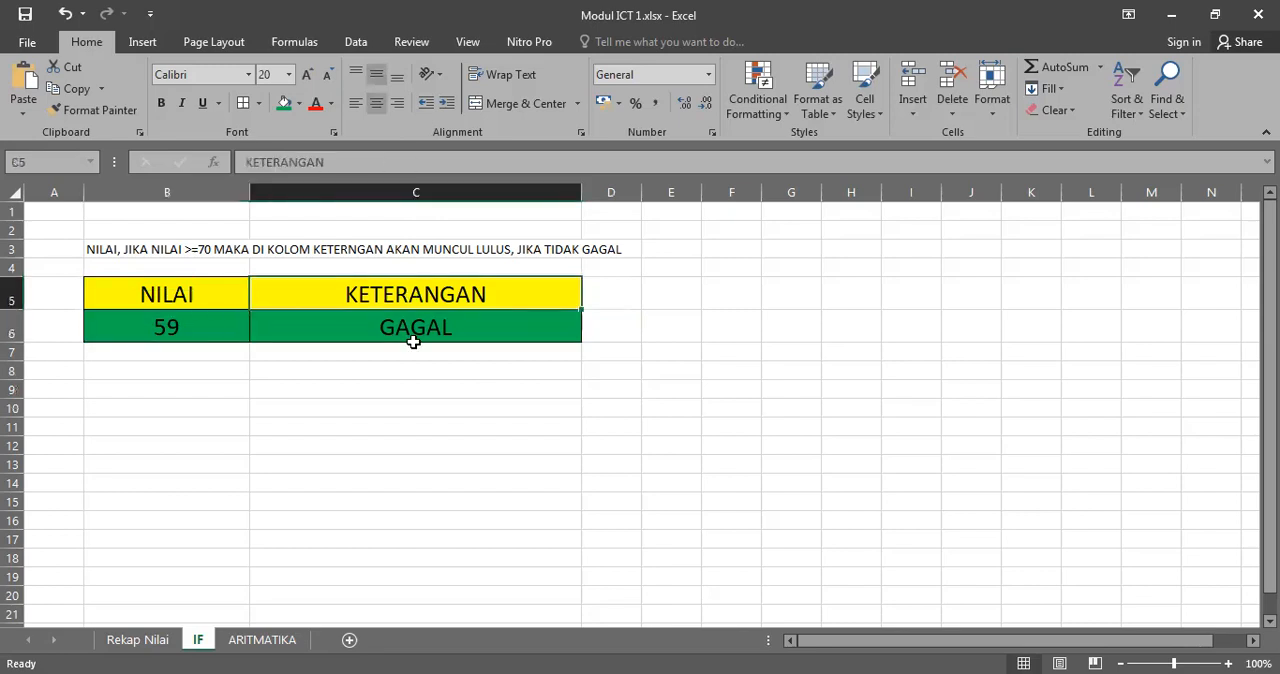
left_click(142, 325)
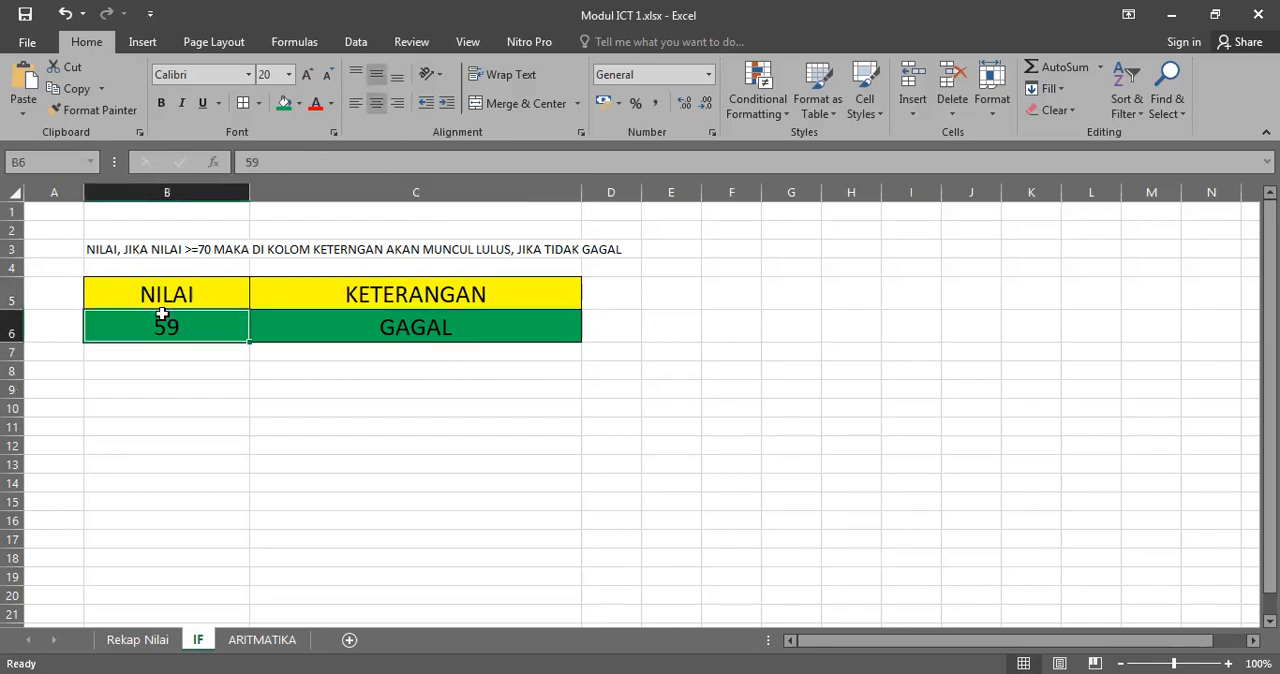
left_click(181, 363)
left_click(201, 328)
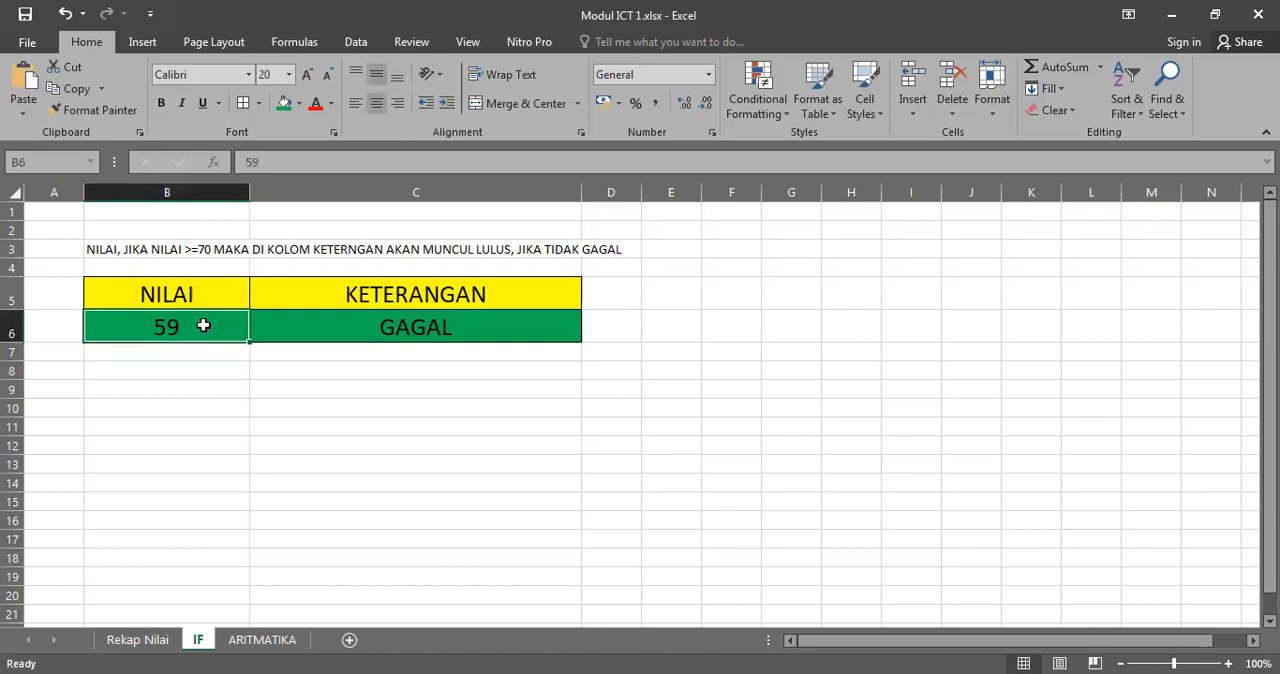
Step: Copy the C6 formula down column C with the fill handle, past row 16
left_click(448, 325)
left_click_drag(579, 341, 560, 553)
scroll(224, 351, "down", 1)
scroll(224, 351, "down", 1)
Step: Enter the scores 80, 100, 20 and 60 in B7:B10 and check the copied IF formulas beside them
left_click(177, 302)
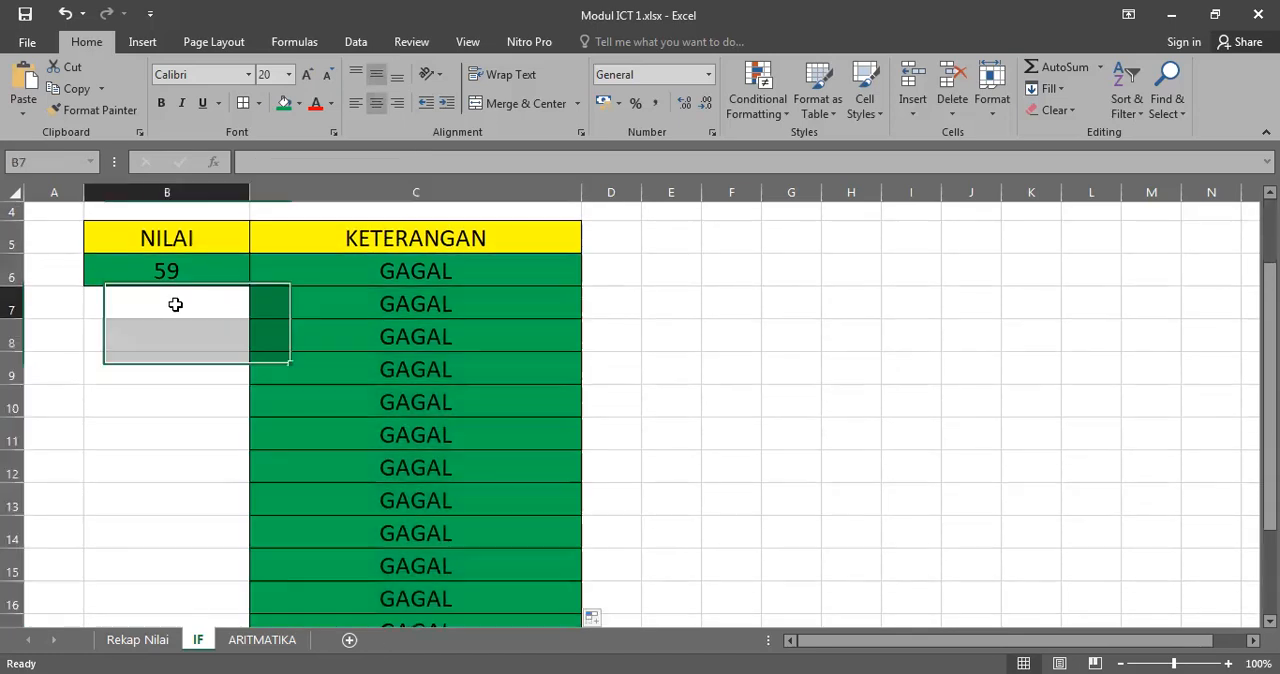
type("80")
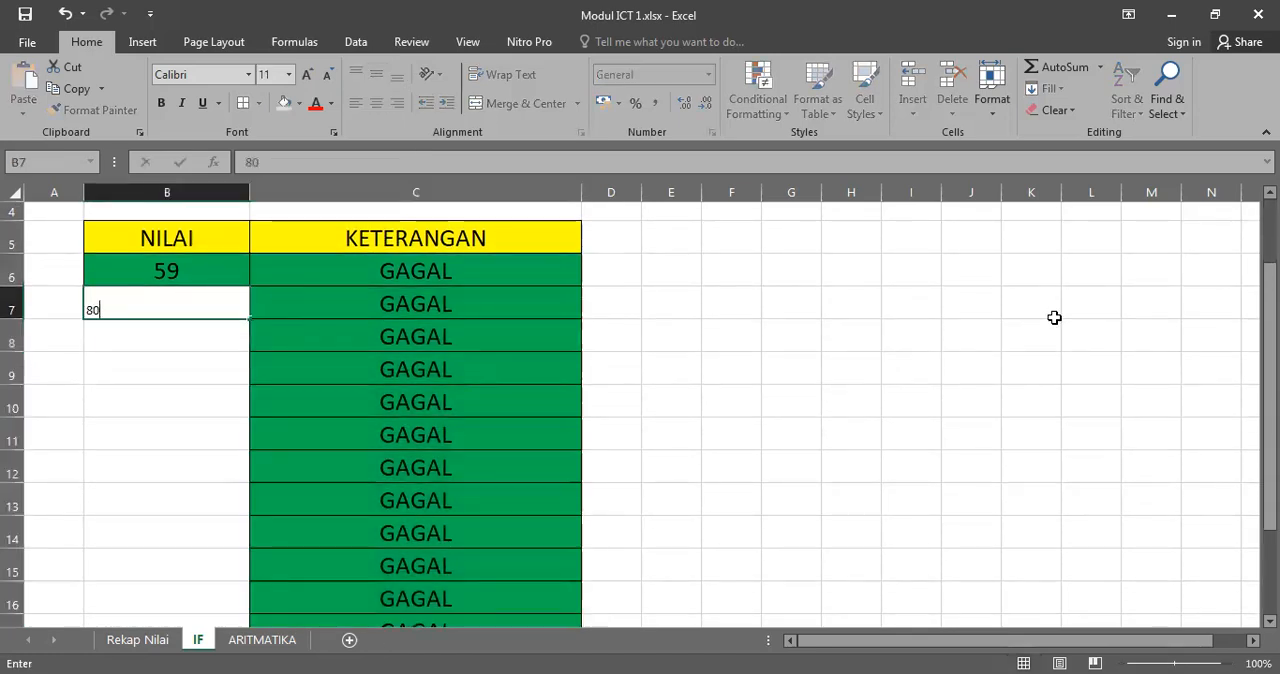
key("Return")
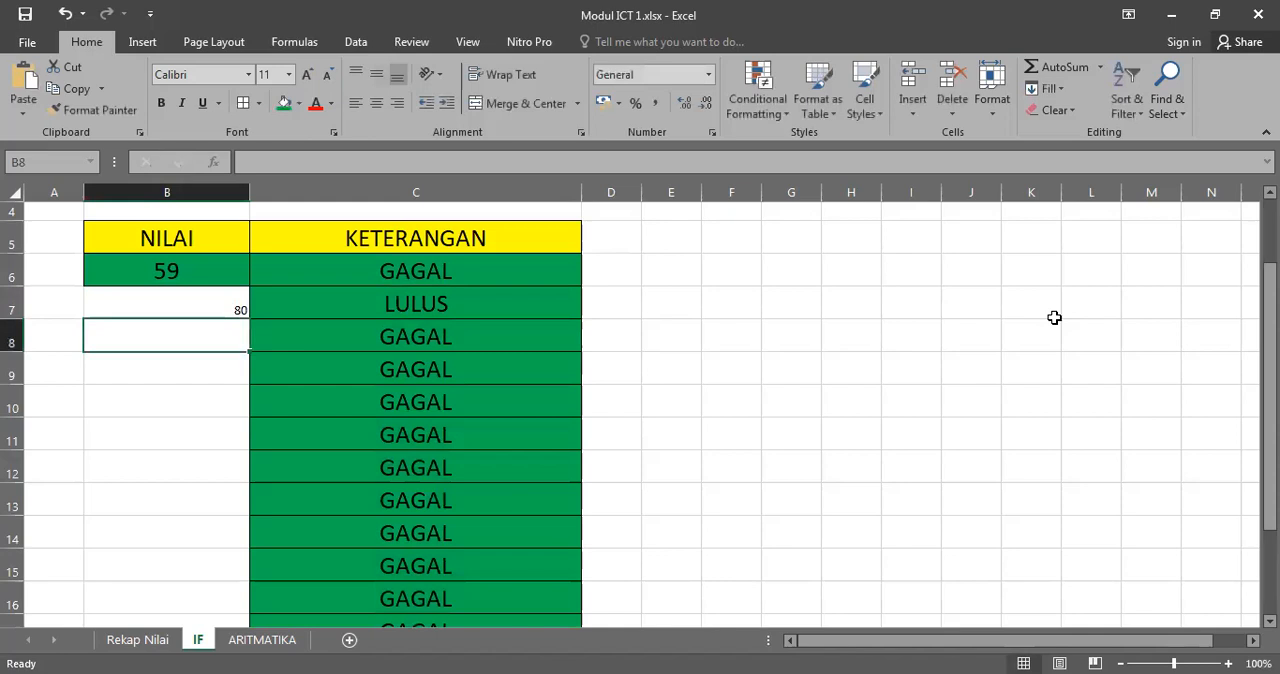
type("100")
key("Return")
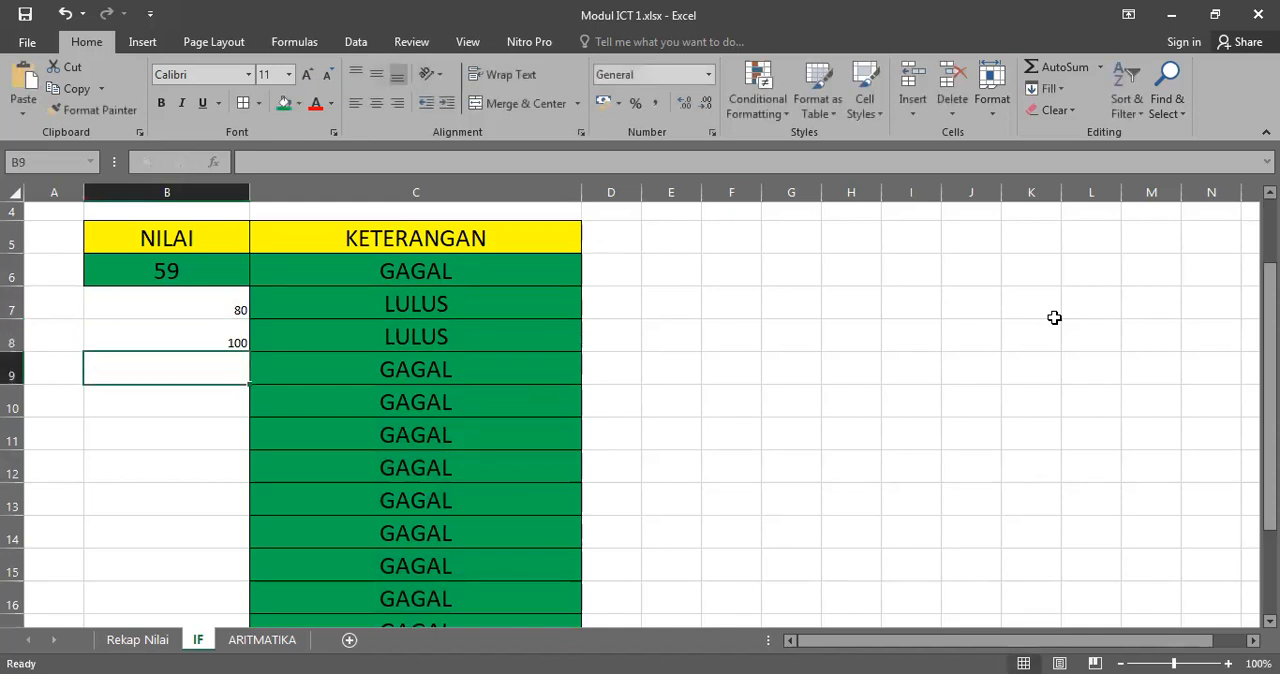
type("20")
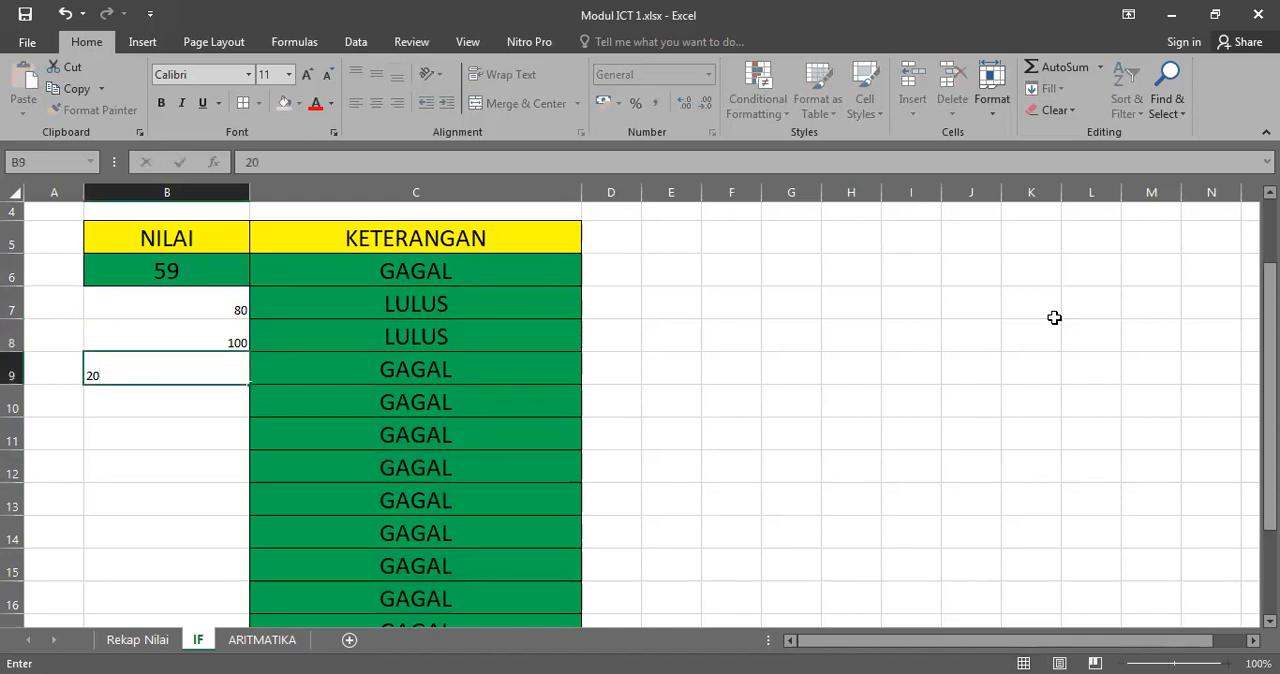
key("Return")
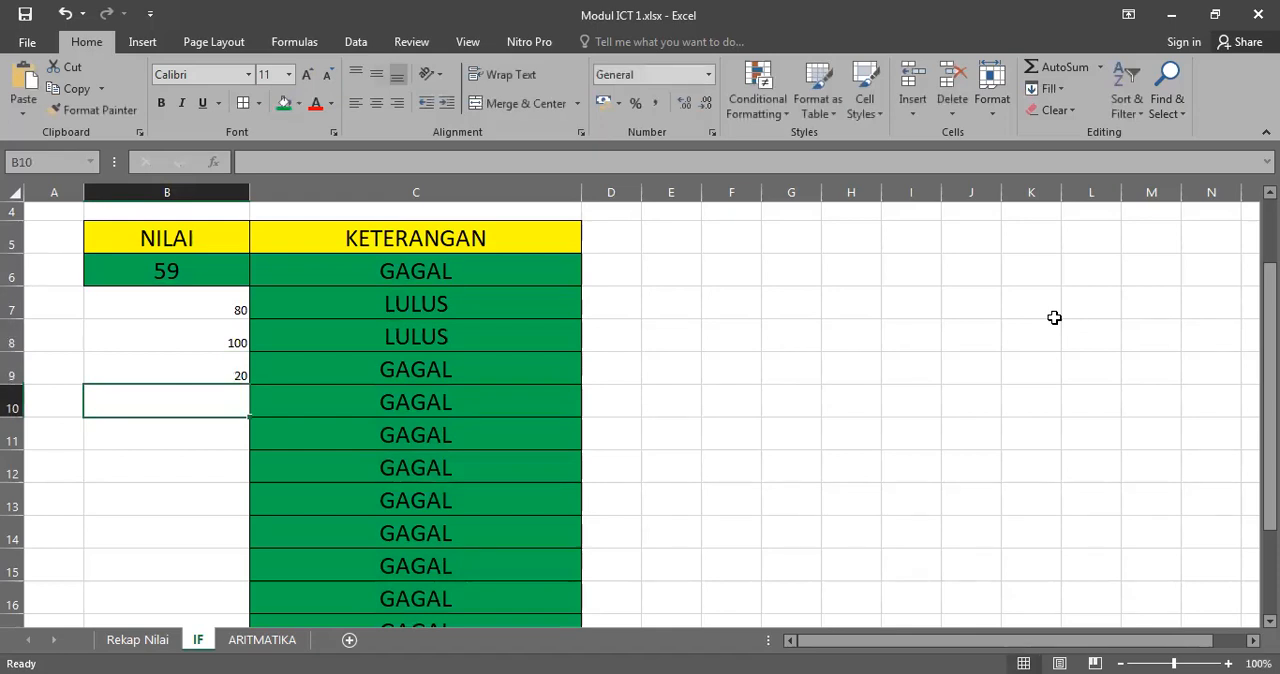
type("60")
key("Return")
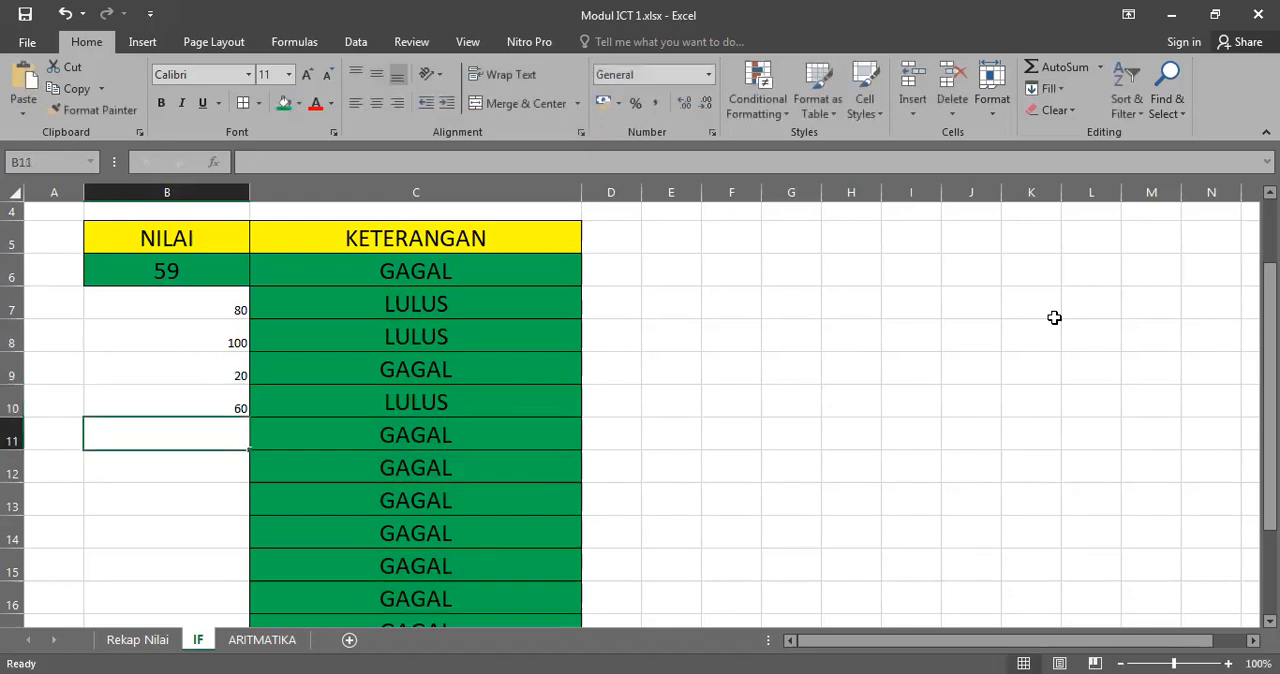
left_click(384, 312)
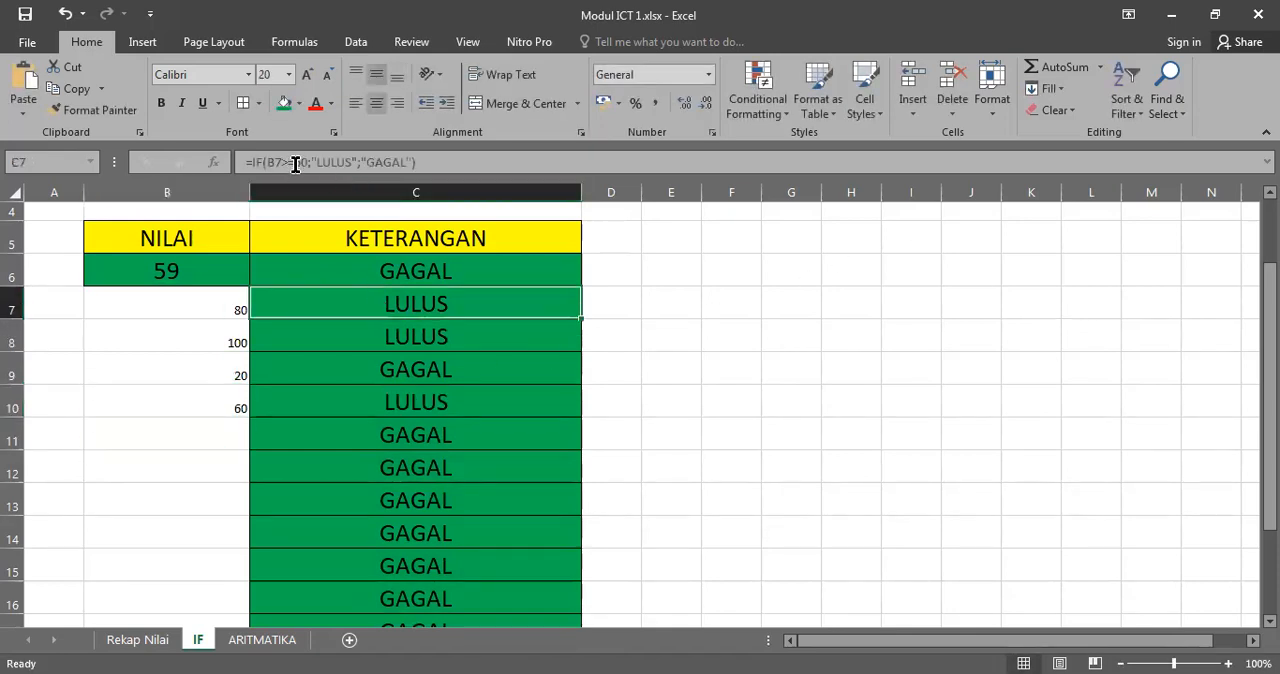
left_click(408, 336)
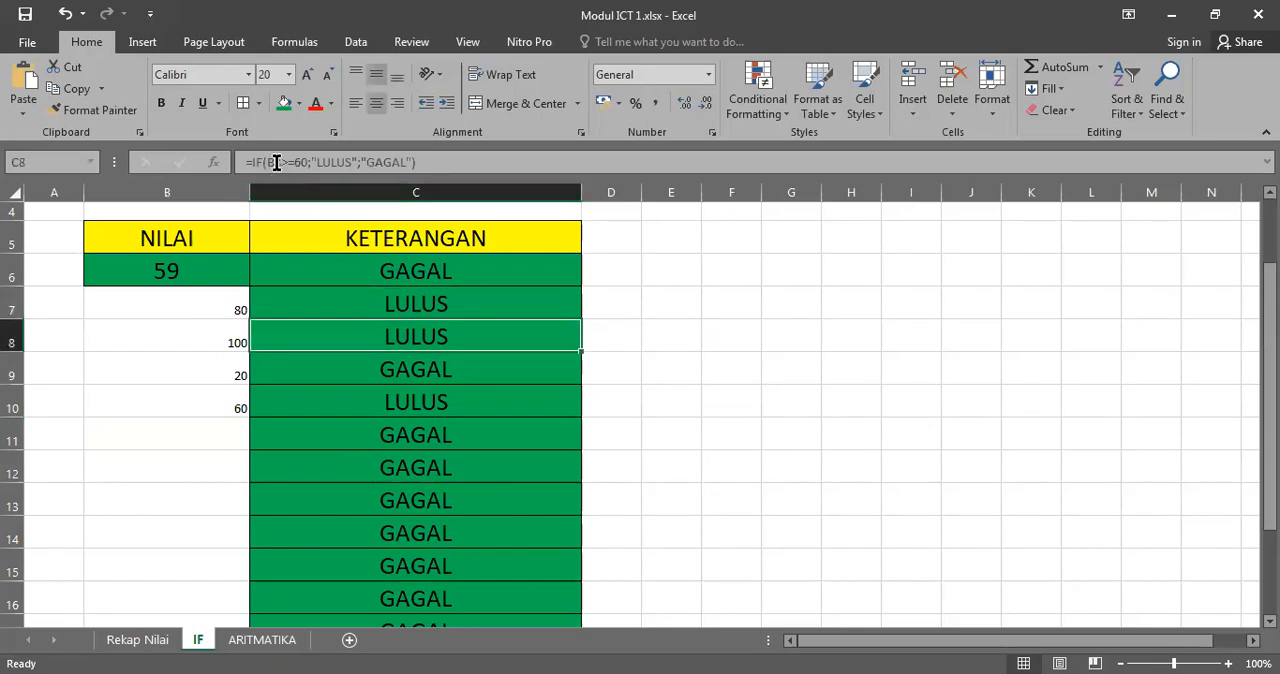
left_click(386, 364)
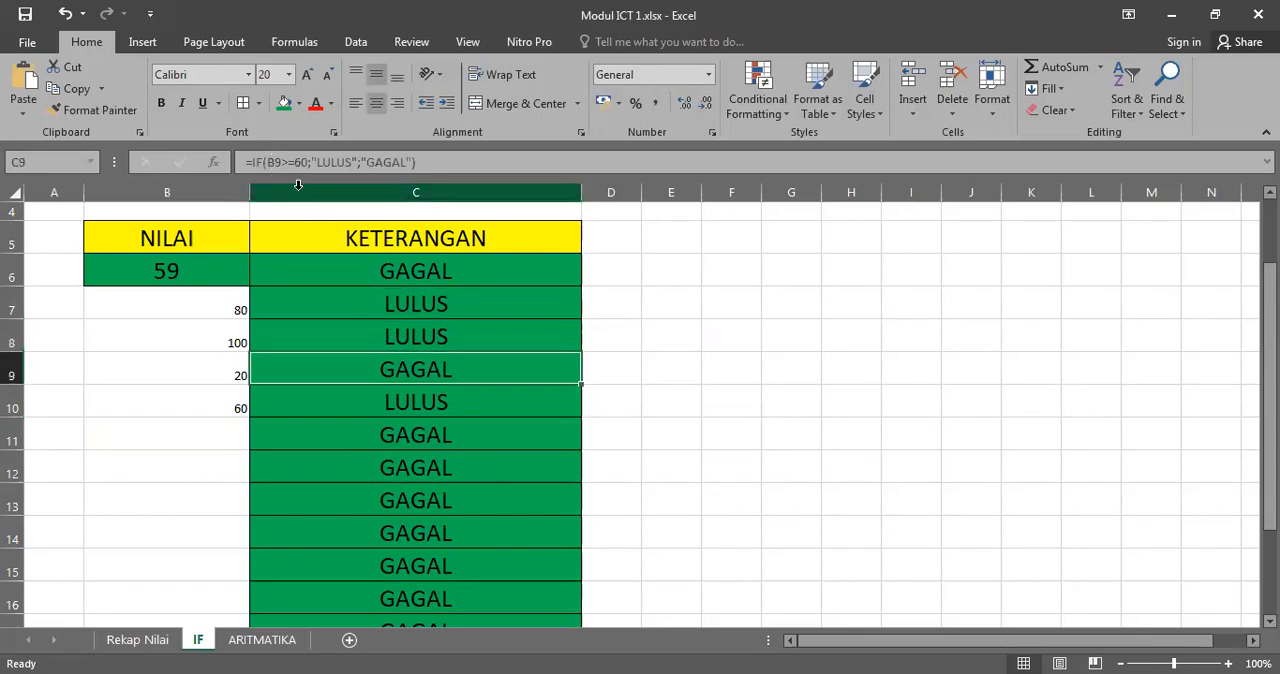
left_click(386, 407)
Step: Format the scores in B6:B10 with the green fill and font size 20
left_click_drag(190, 275, 195, 390)
left_click(284, 102)
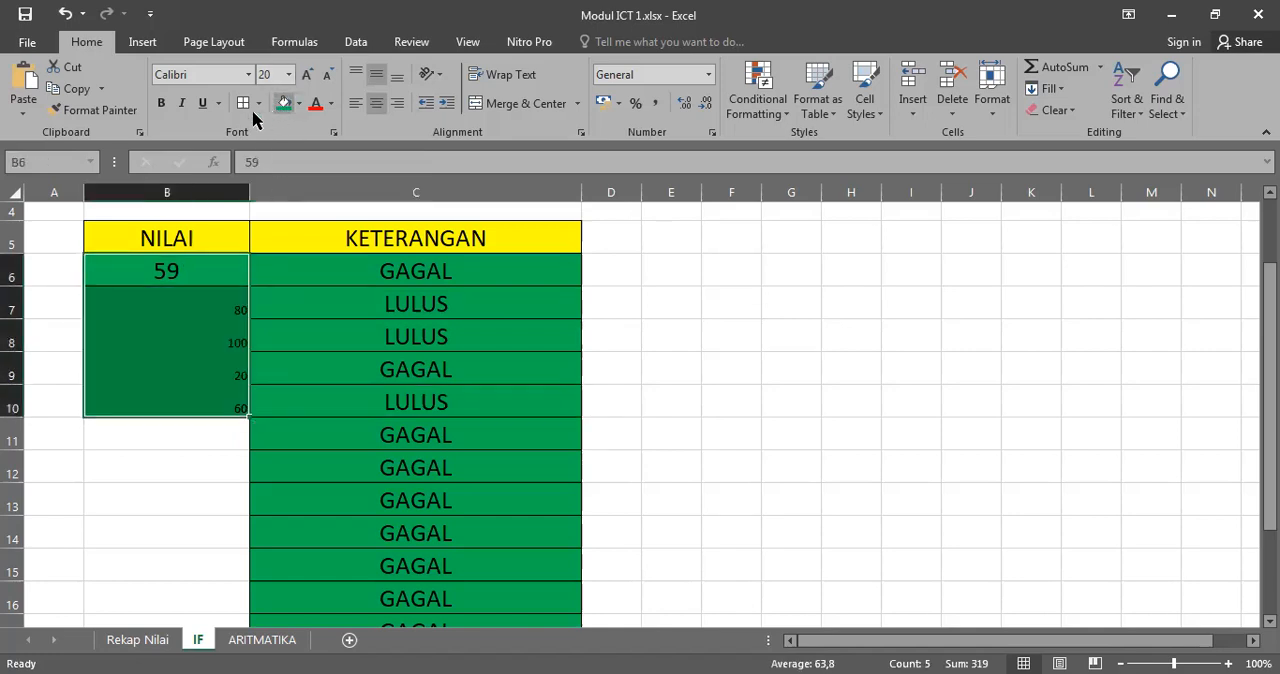
left_click(268, 76)
key("Return")
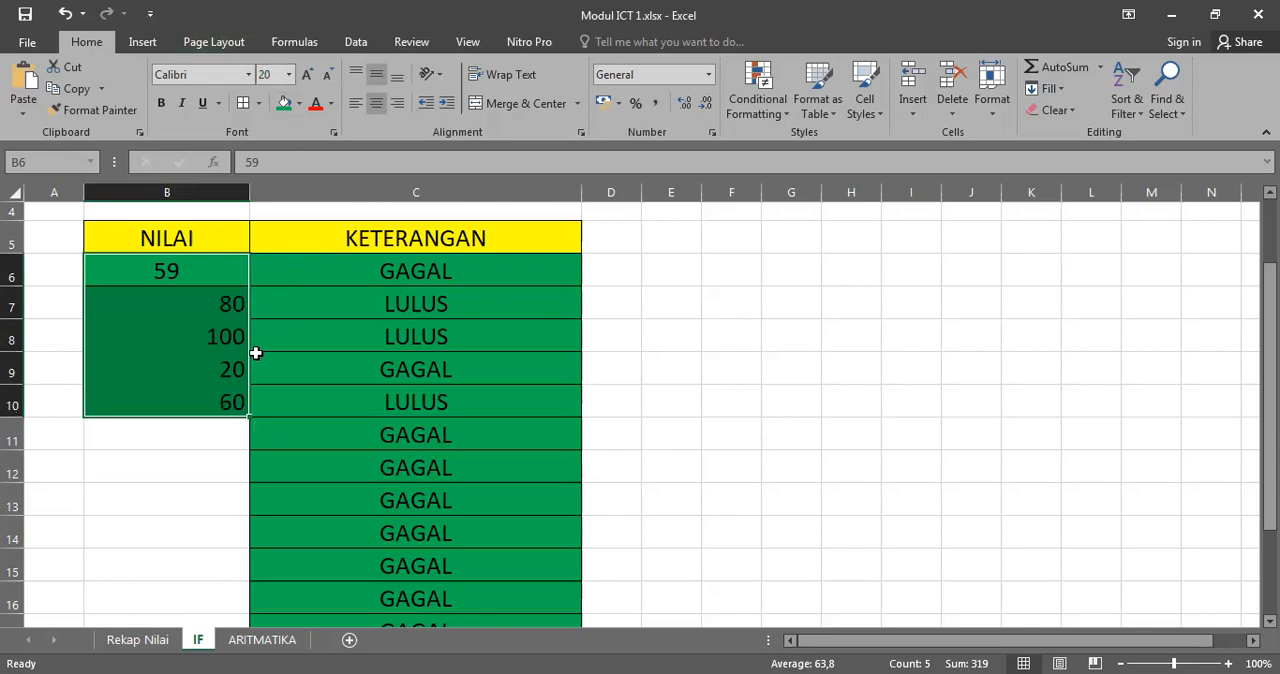
Step: Extend the scores in B6:B10 as a series down to B18 with the fill handle
scroll(290, 252, "down", 1)
left_click_drag(249, 333, 242, 356)
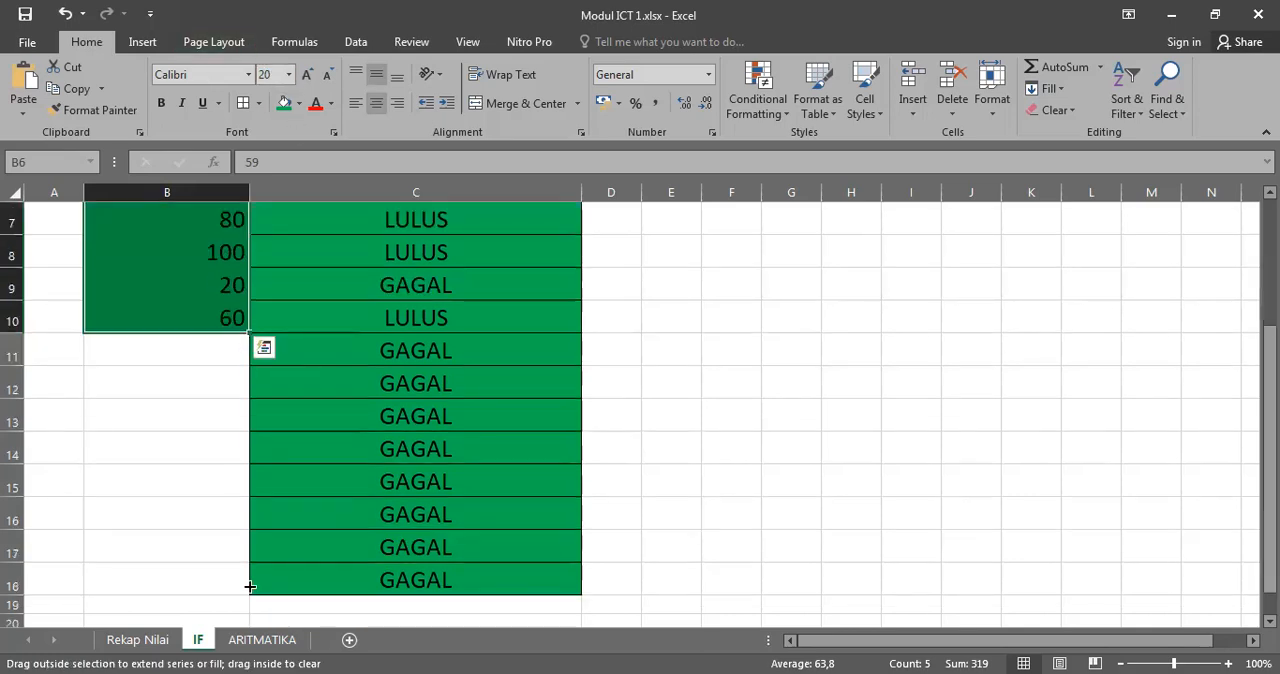
left_click_drag(250, 587, 250, 590)
Step: Add borders around every cell in B6:B18 and centre the scores horizontally
scroll(449, 371, "up", 2)
left_click(149, 368)
left_click_drag(162, 330, 162, 593)
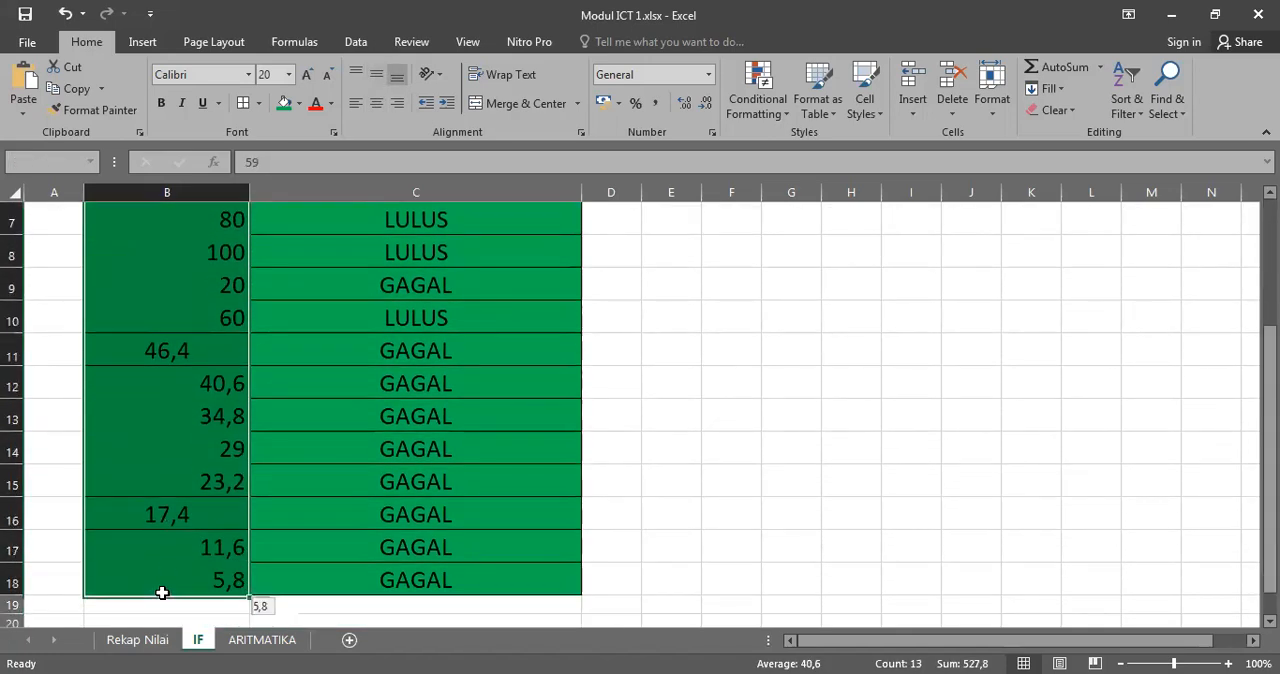
left_click(243, 106)
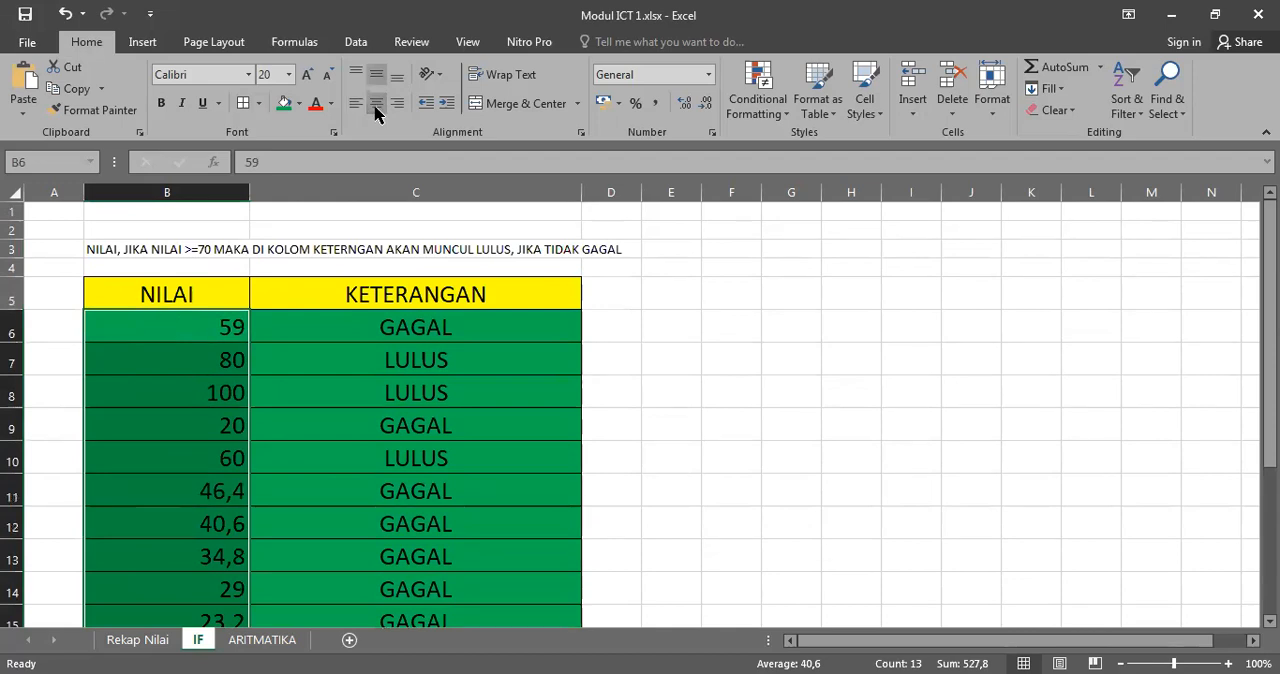
left_click(376, 104)
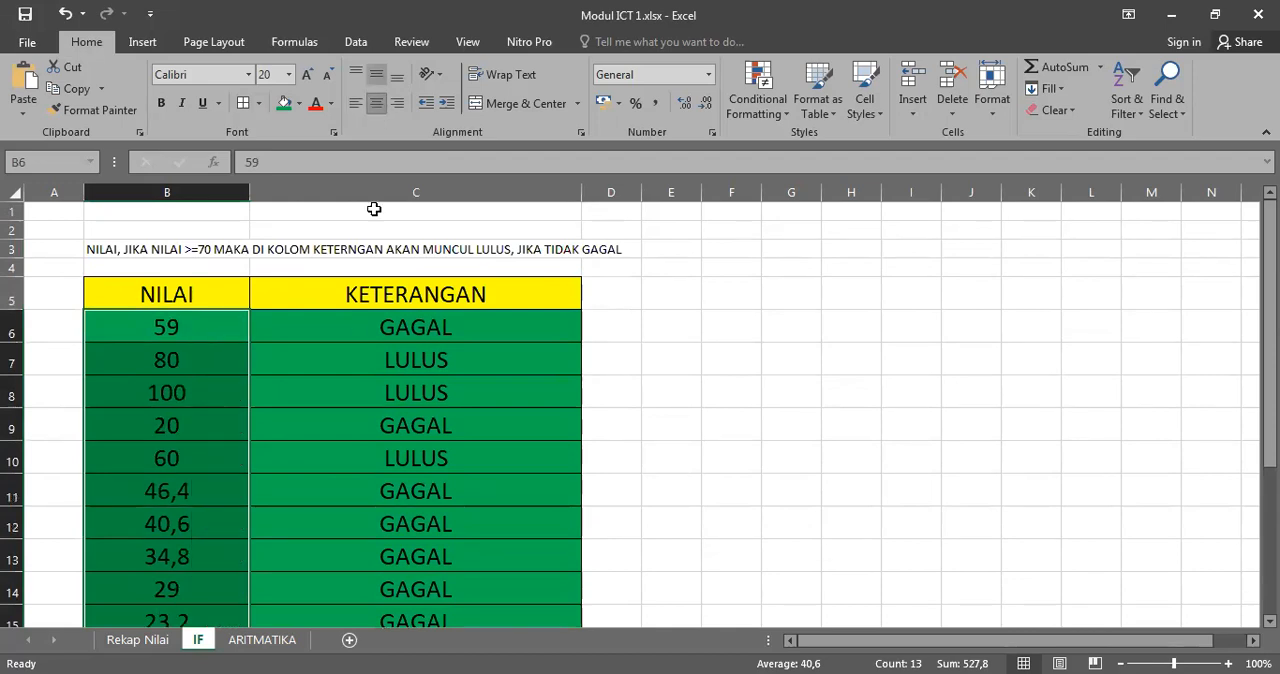
Step: Look through the scores in column B down to row 18 and compare them with the results beside them
left_click(170, 495)
scroll(185, 440, "down", 2)
left_click(199, 312)
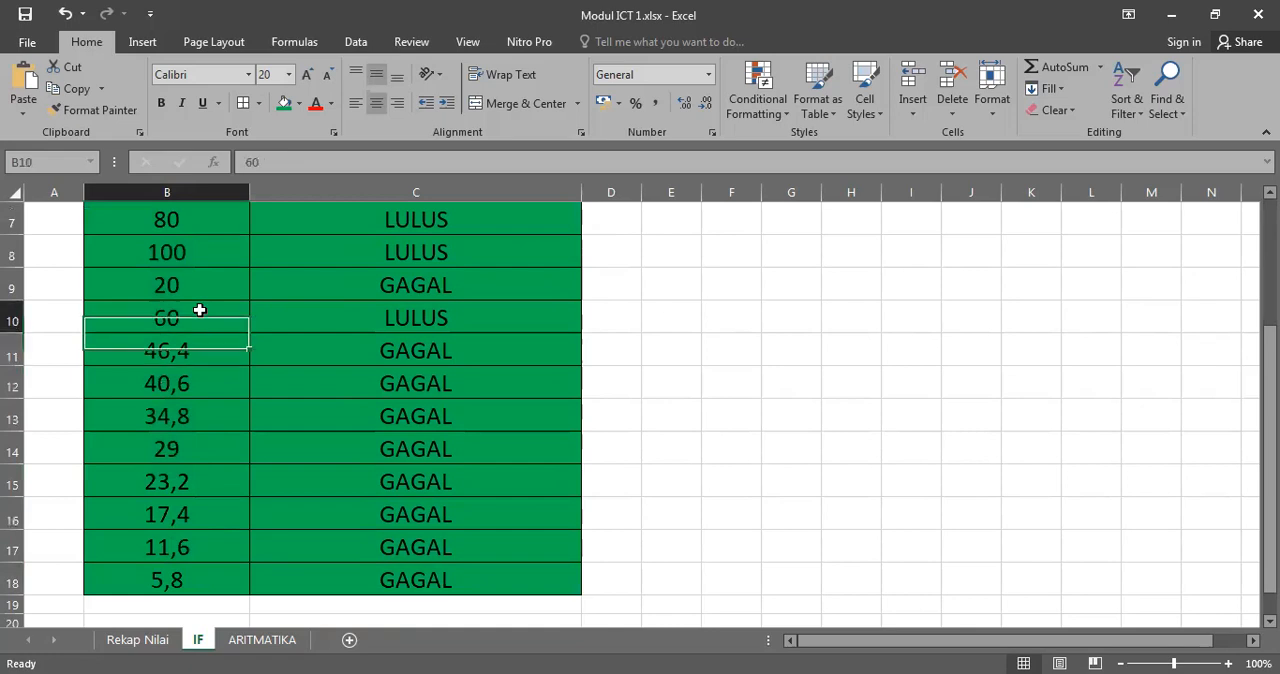
left_click(191, 370)
key("Up")
key("Up")
key("Up")
key("Up")
key("Up")
key("Up")
key("Up")
key("Up")
key("Up")
key("Up")
key("Up")
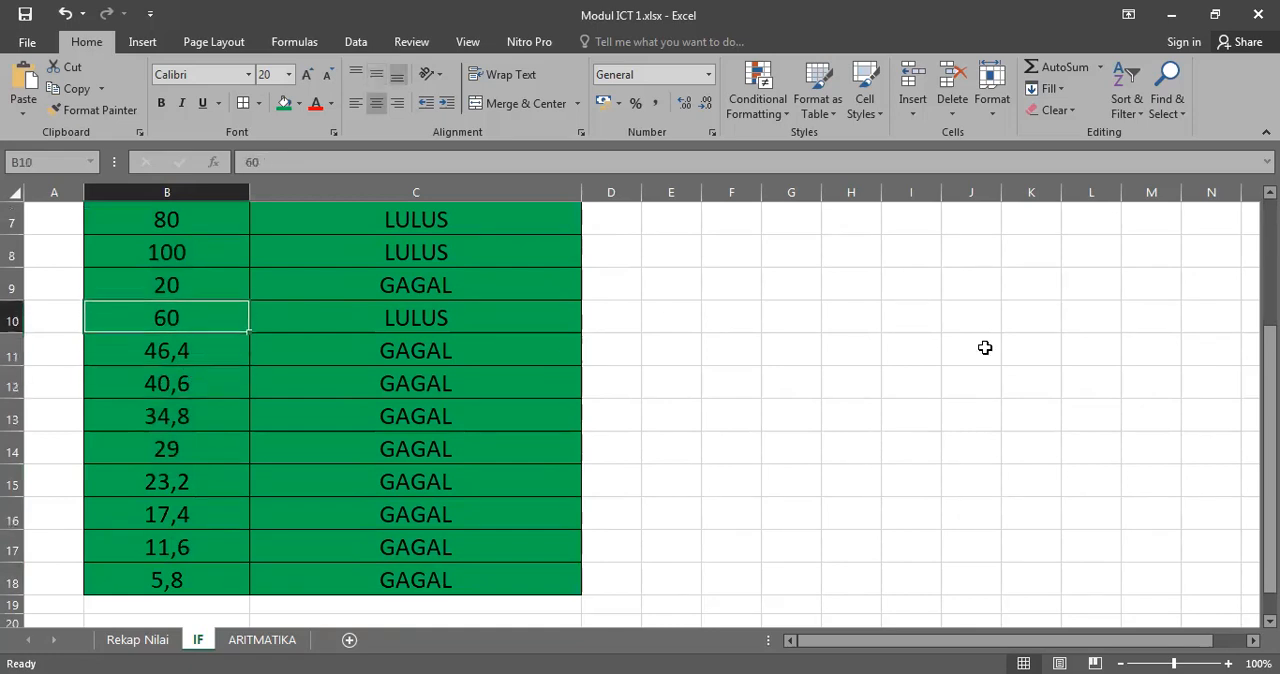
key("Down")
key("Down")
key("Down")
key("Down")
key("Down")
key("Down")
key("Down")
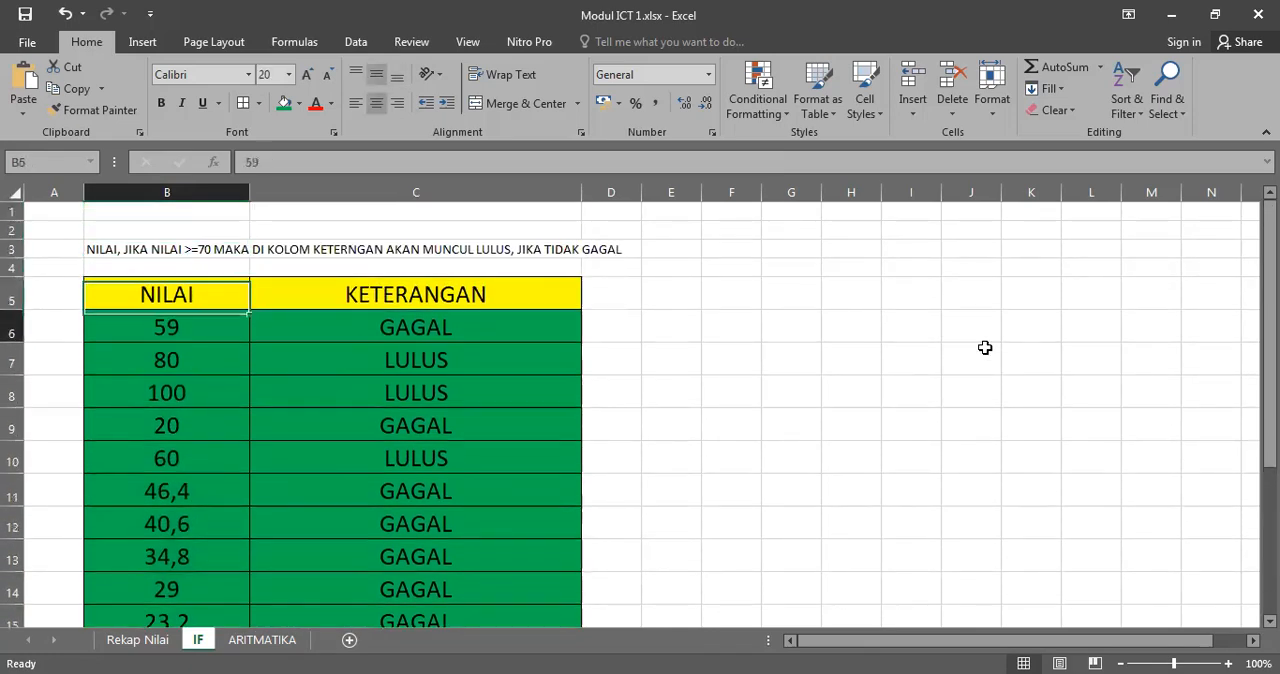
Step: Inspect the copied IF formulas in C6, C8 and C10
left_click(510, 334)
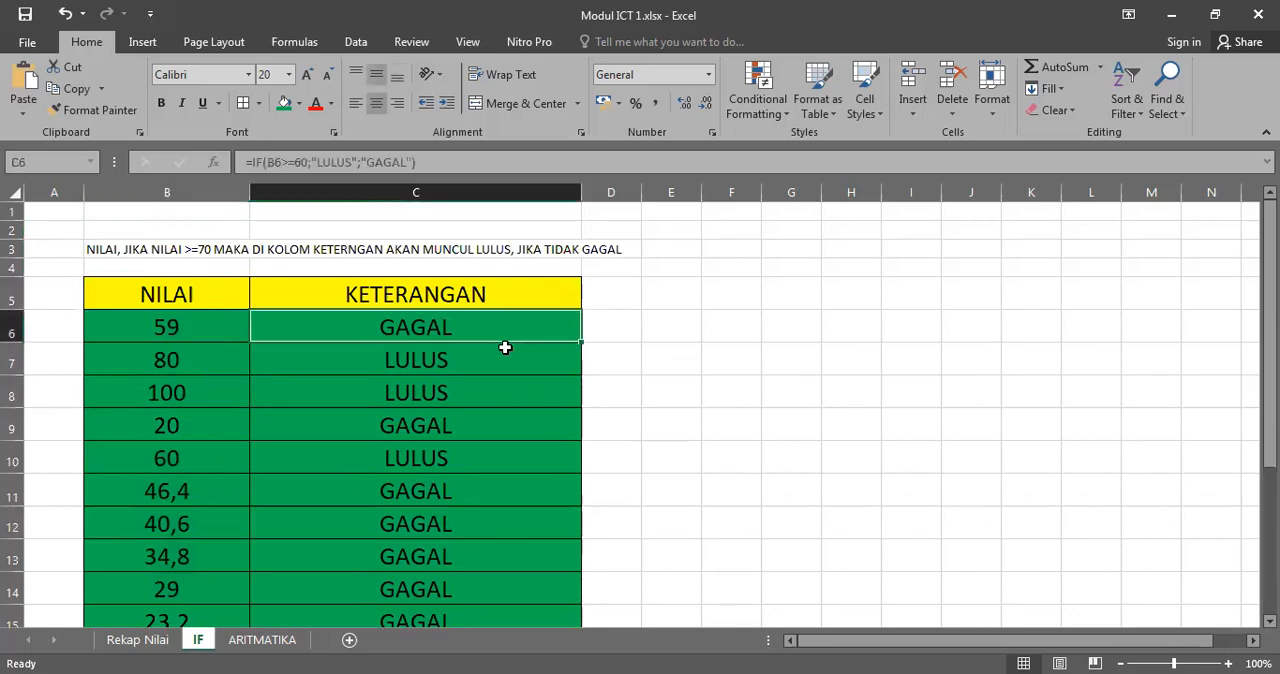
left_click(430, 398)
left_click(422, 467)
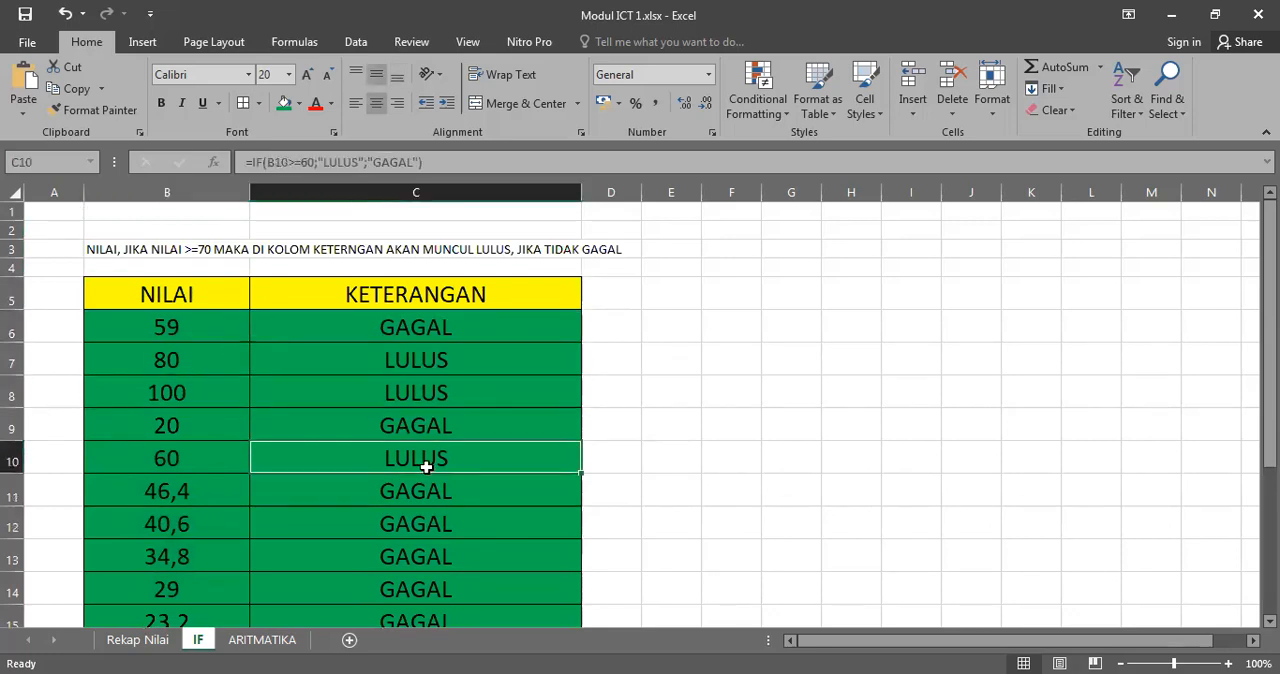
scroll(423, 466, "down", 1)
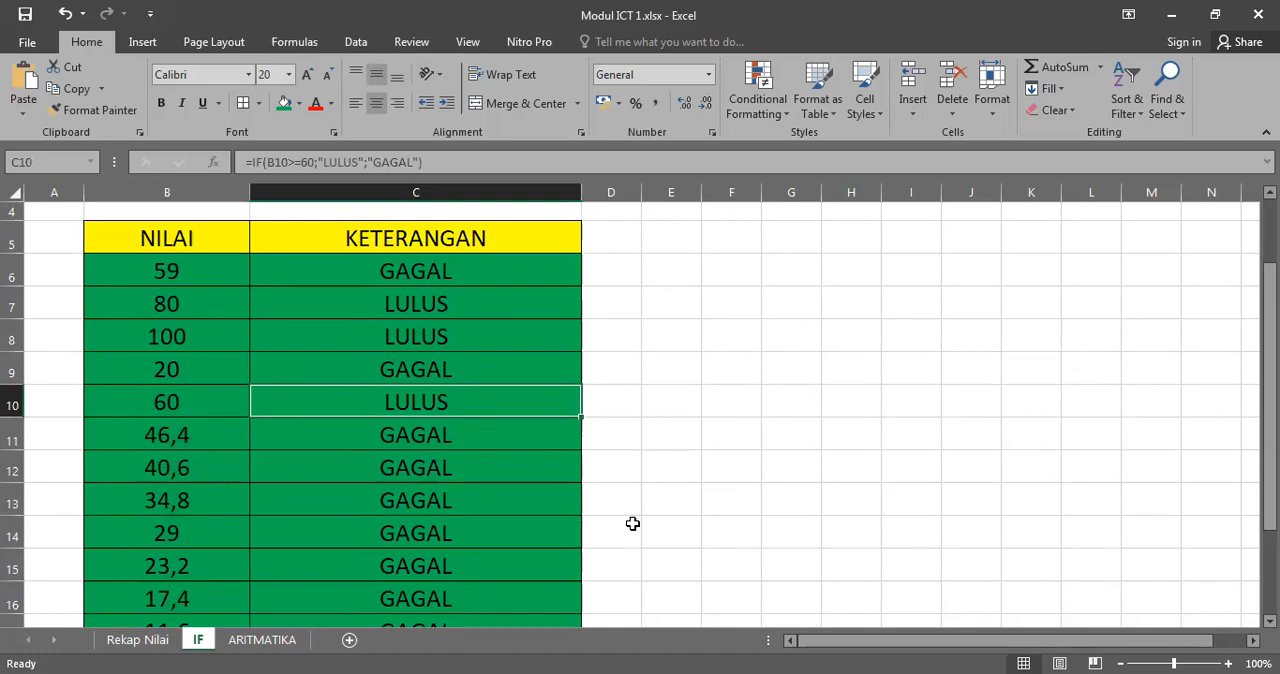
Step: Highlight B6:C18 and review each score against its LULUS or GAGAL result, then deselect the table
scroll(200, 330, "up", 1)
left_click_drag(189, 321, 446, 551)
scroll(446, 551, "up", 2)
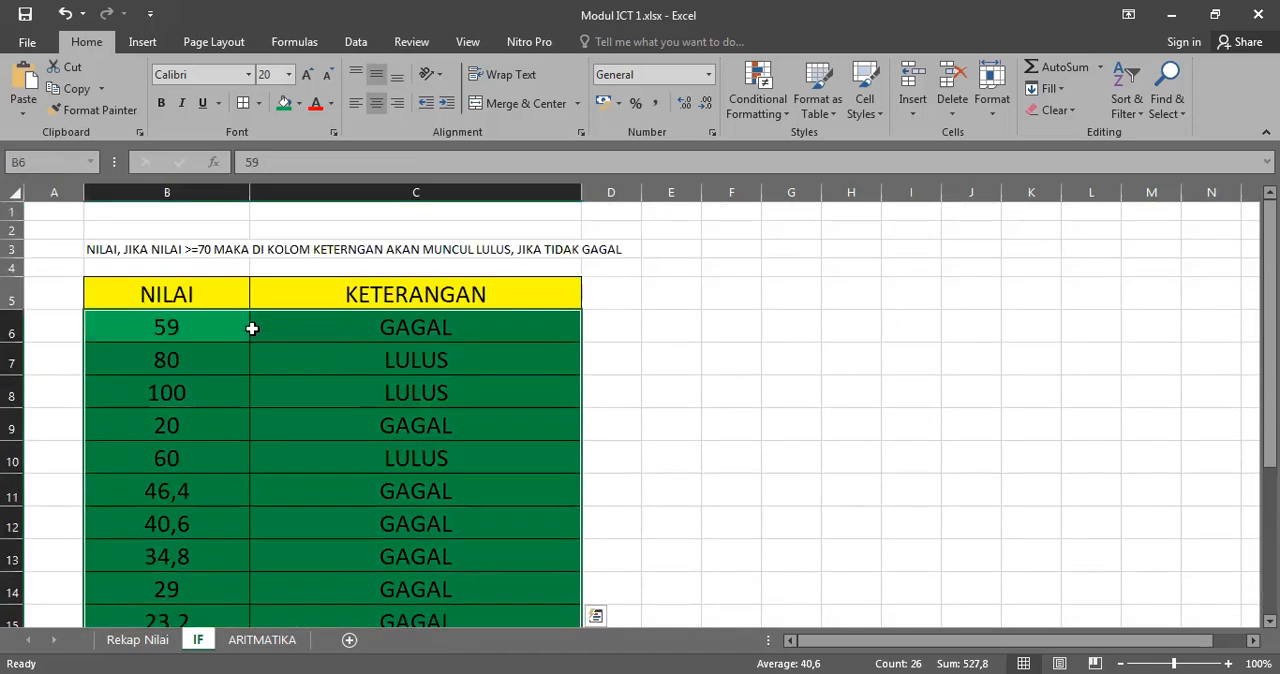
left_click(214, 320)
left_click(394, 338)
left_click(200, 360)
left_click_drag(183, 323, 432, 630)
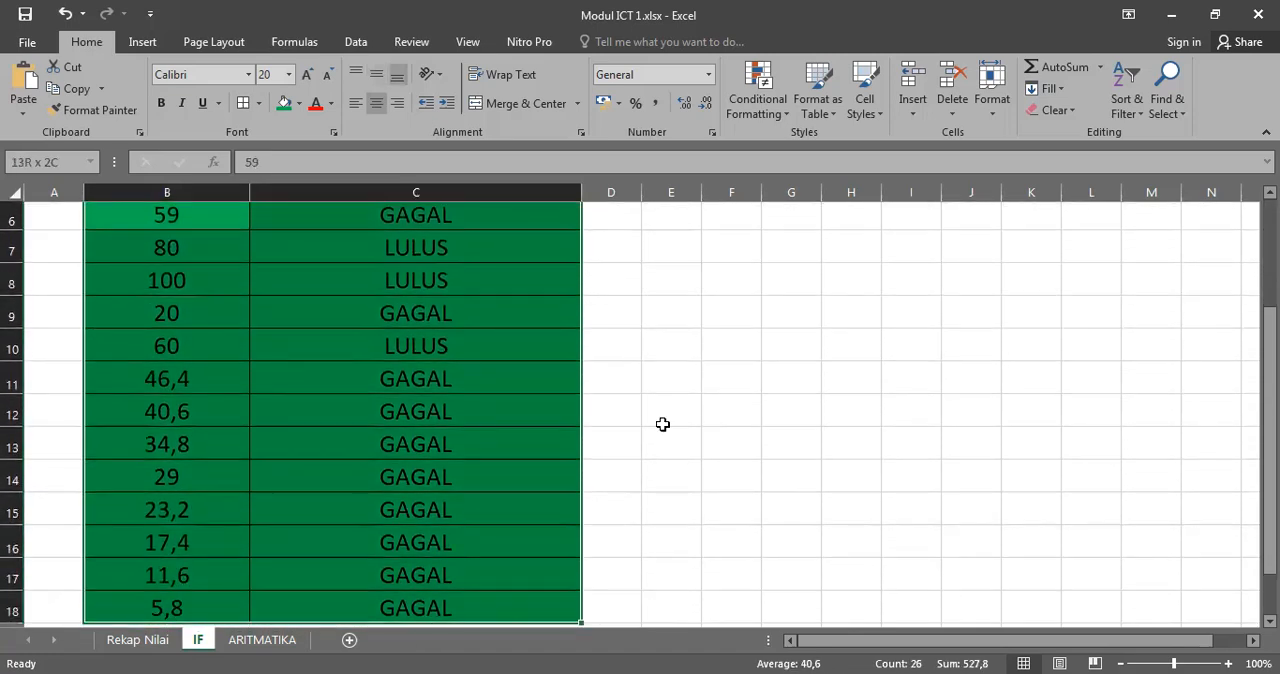
scroll(663, 424, "up", 2)
scroll(663, 424, "down", 2)
scroll(660, 423, "up", 3)
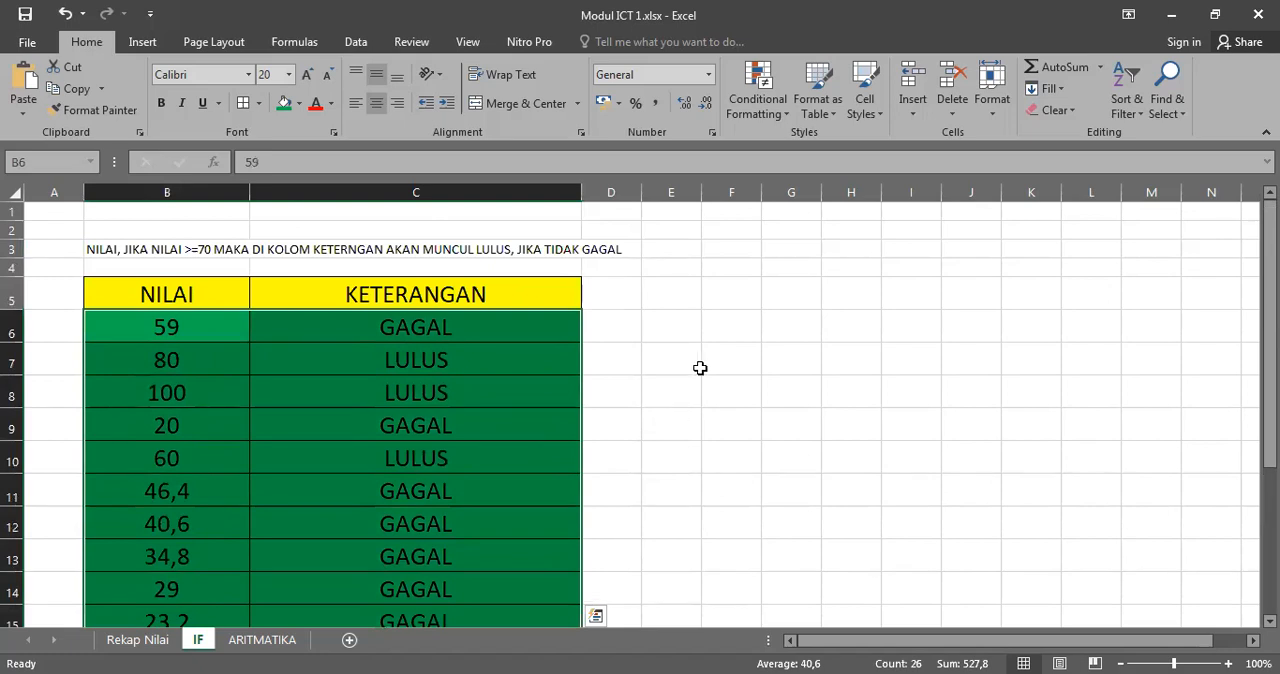
left_click(560, 348)
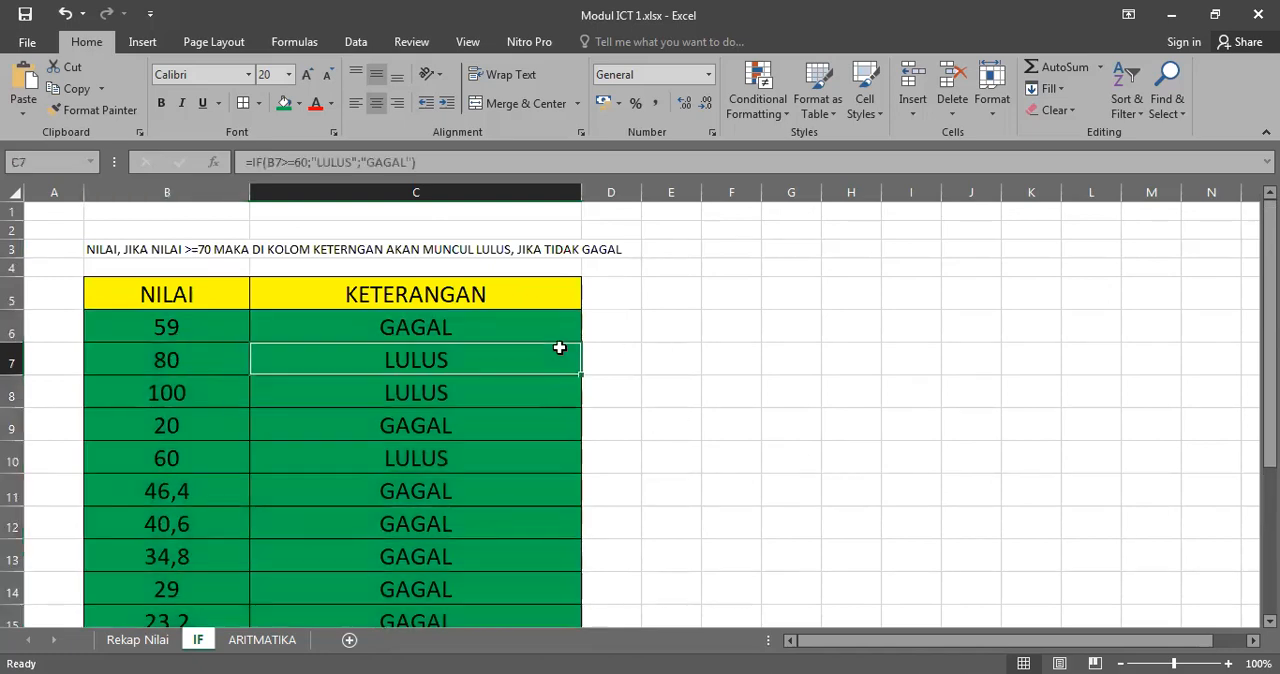
left_click(788, 338)
left_click(686, 289)
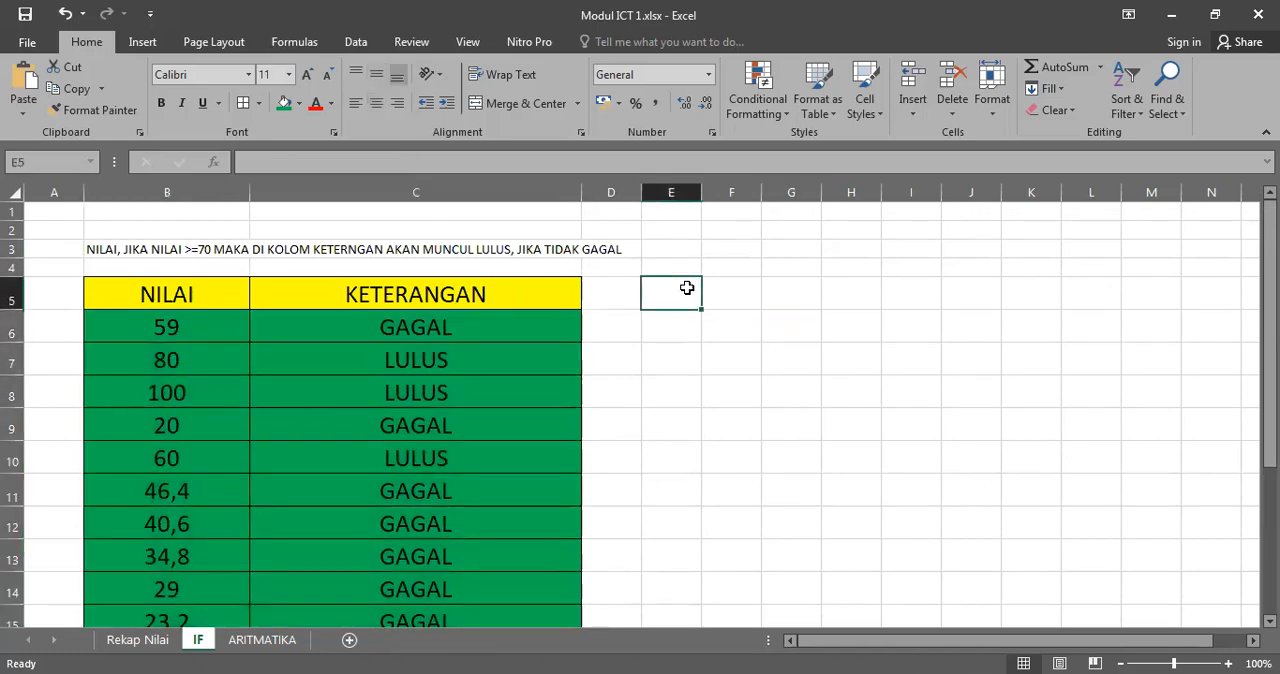